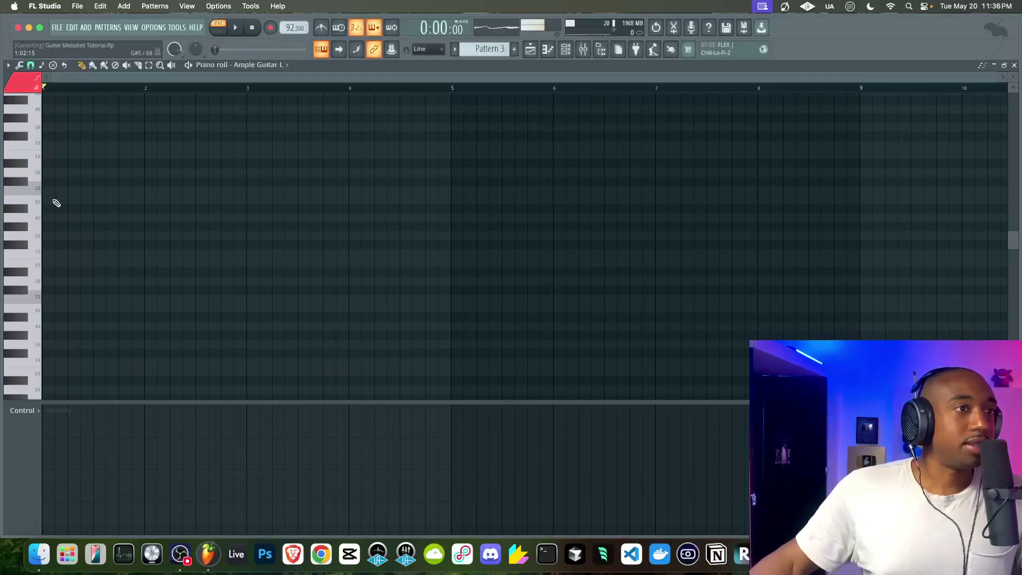
Build a one-bar chord of G5, A#5 and D6 at the start of bar 1 and play it back.
left_click(60, 237)
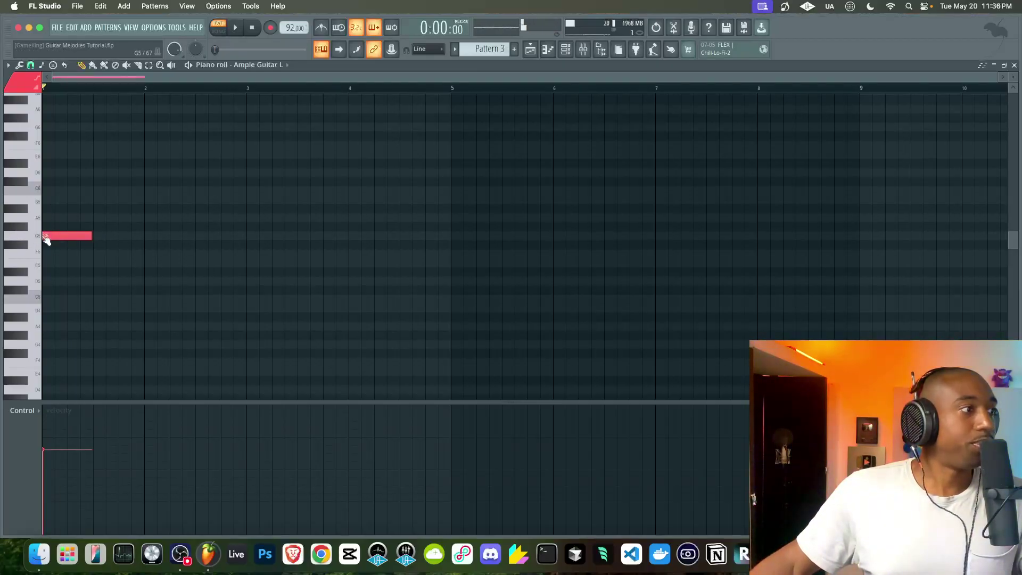
left_click_drag(92, 236, 137, 237)
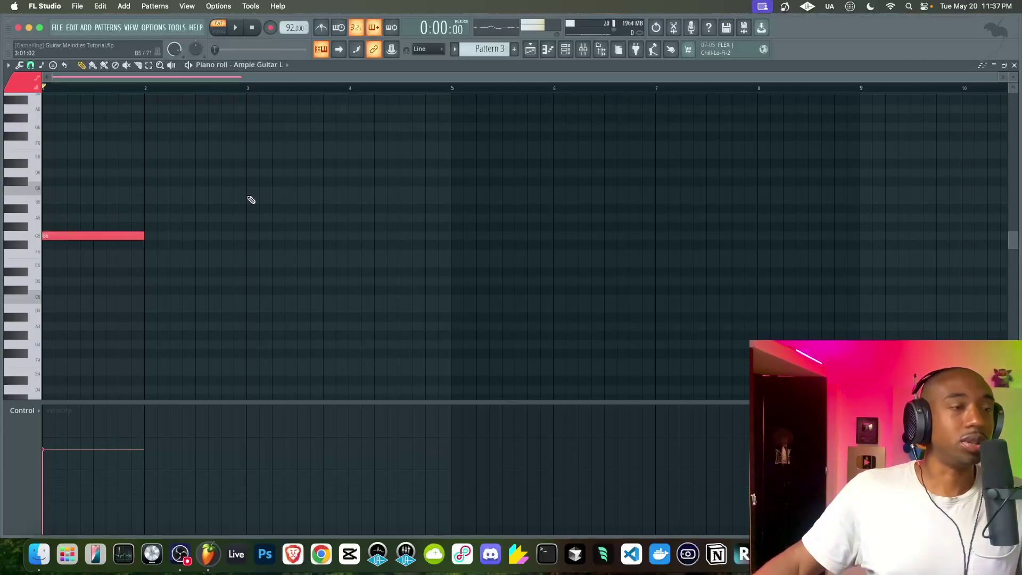
left_click(32, 237)
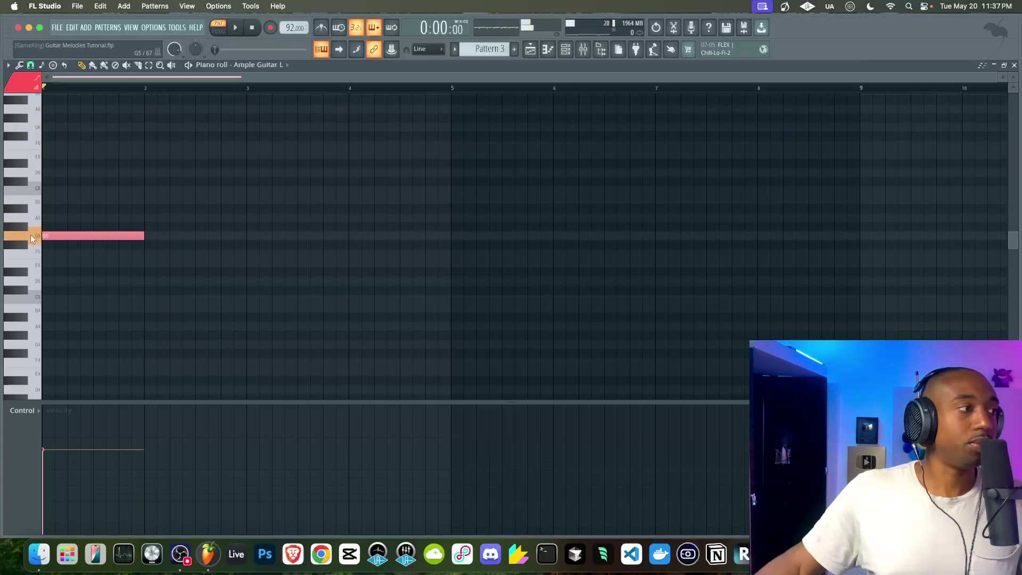
left_click(26, 209)
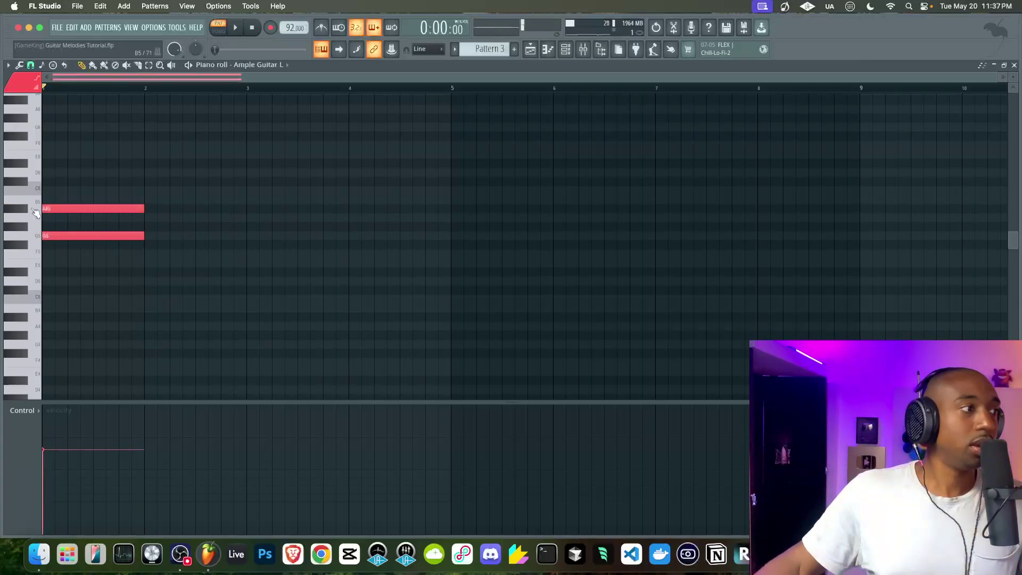
left_click(52, 174)
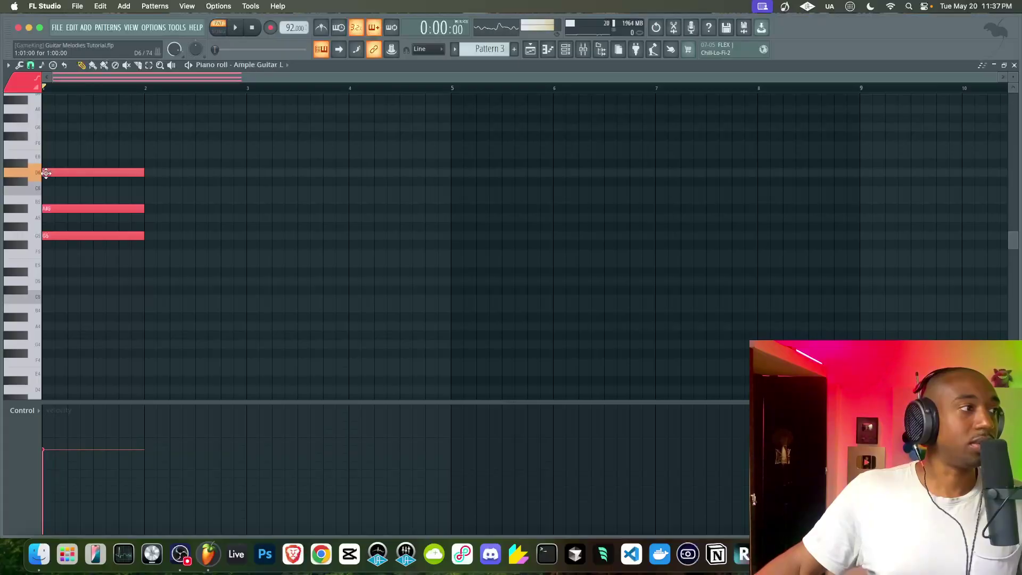
key("space")
key("space")
Raise the chord's A#5 note by one octave and listen to the new voicing.
left_click(122, 208, "super")
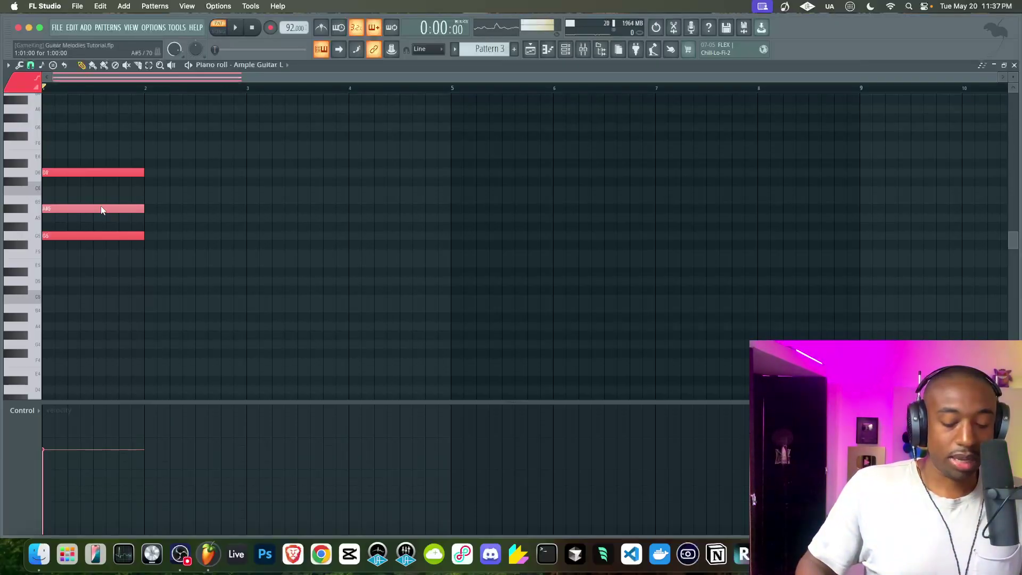
mouse_move(101, 207)
left_mouse_down()
mouse_move(65, 210)
mouse_move(85, 241)
mouse_move(87, 209)
left_mouse_up()
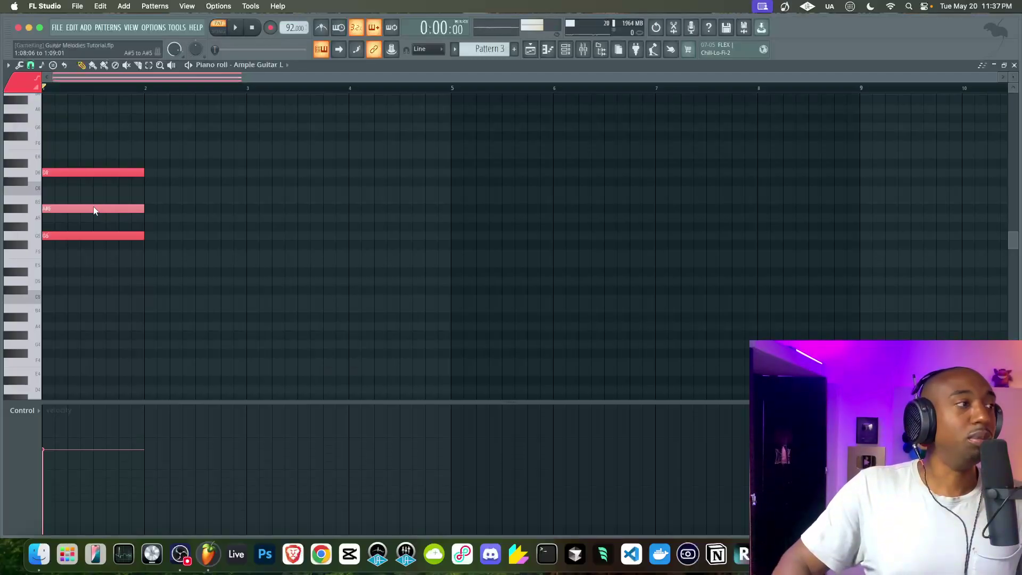
key("ctrl+Up")
key("space")
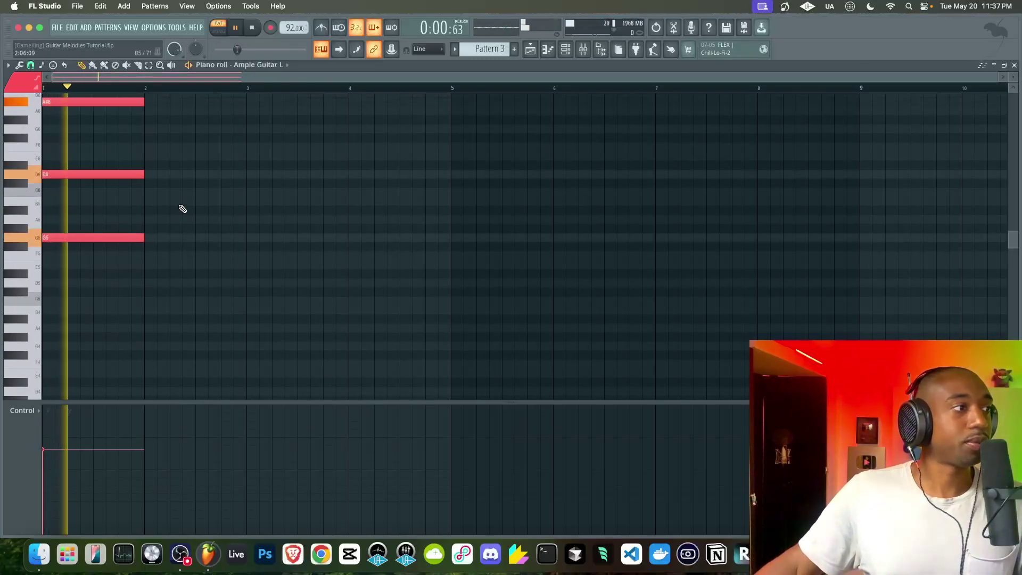
key("space")
Lower the whole chord by one octave to G4, D5 and A#5 and play it back.
key("ctrl+Down")
key("space")
key("space")
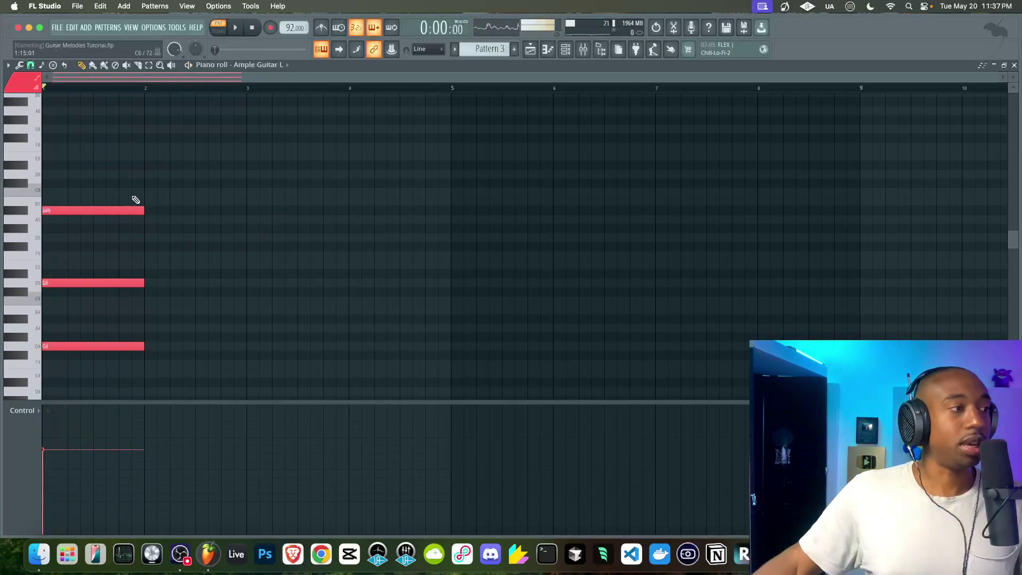
Try the chord at half a bar long during playback and restore its length to one full bar.
left_click_drag(144, 348, 88, 346)
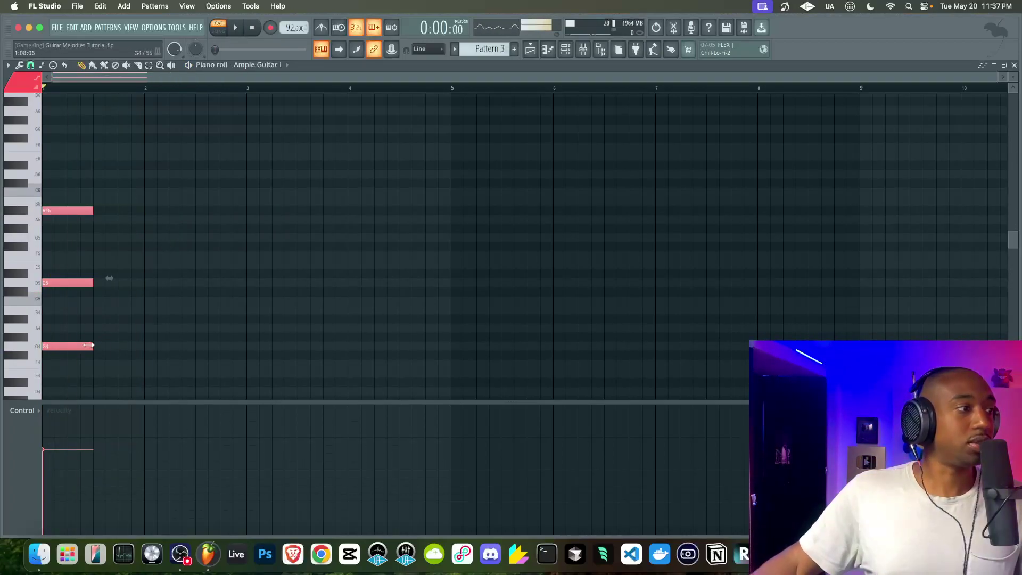
key("space")
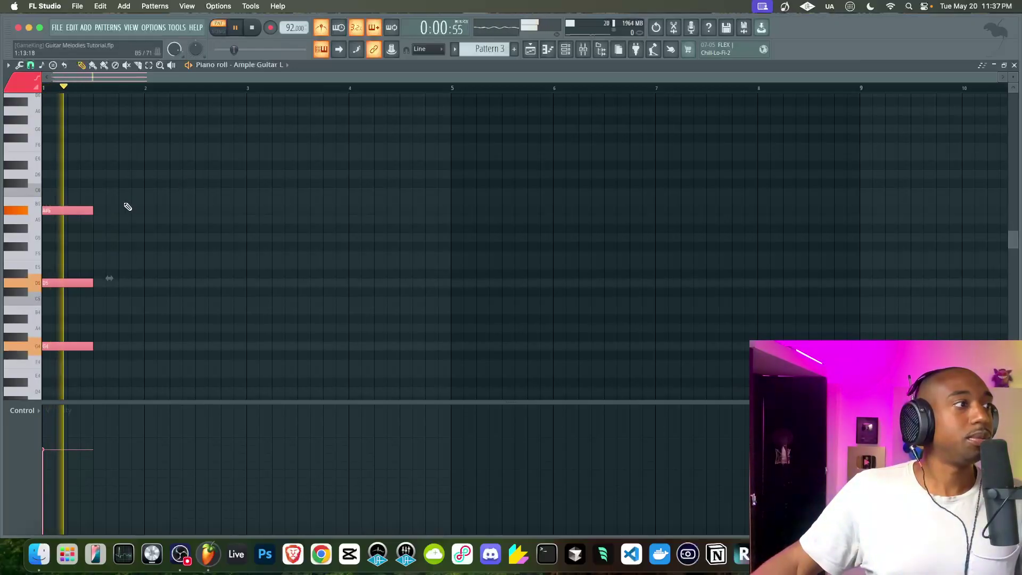
left_click_drag(109, 278, 158, 278)
key("space")
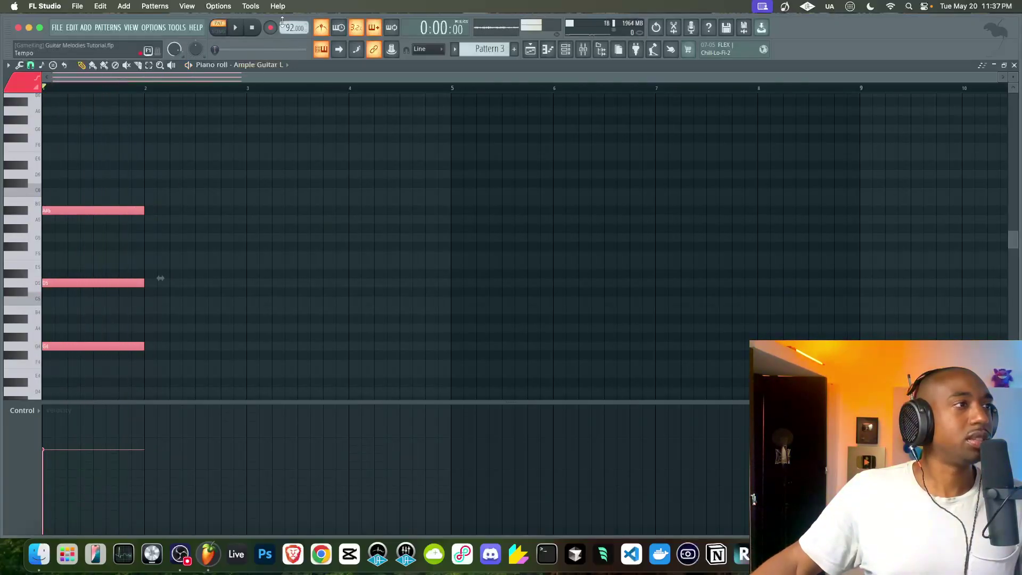
Set the project tempo to 117 BPM and play the chord at that speed.
left_click_drag(290, 28, 290, 19)
key("space")
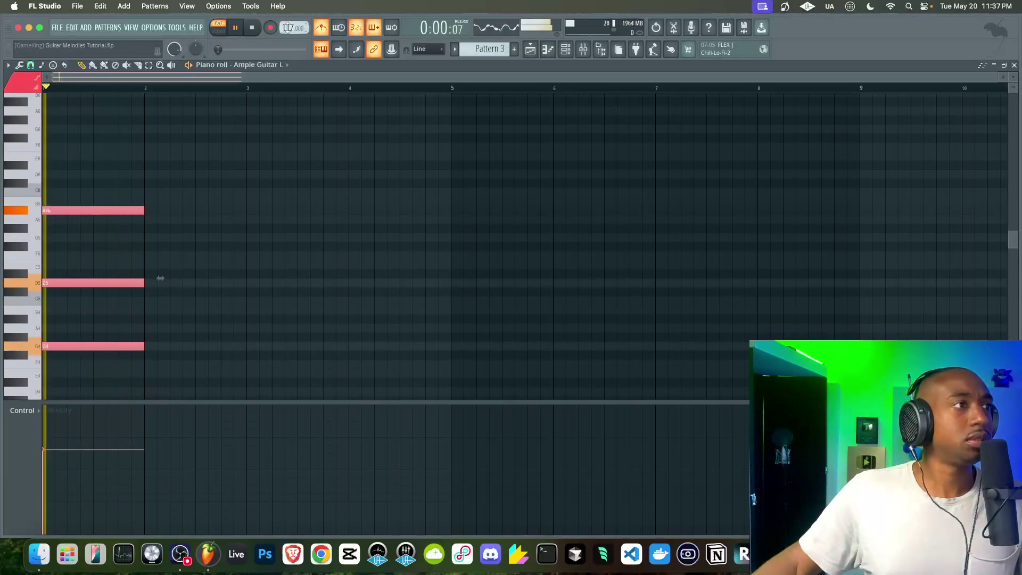
key("space")
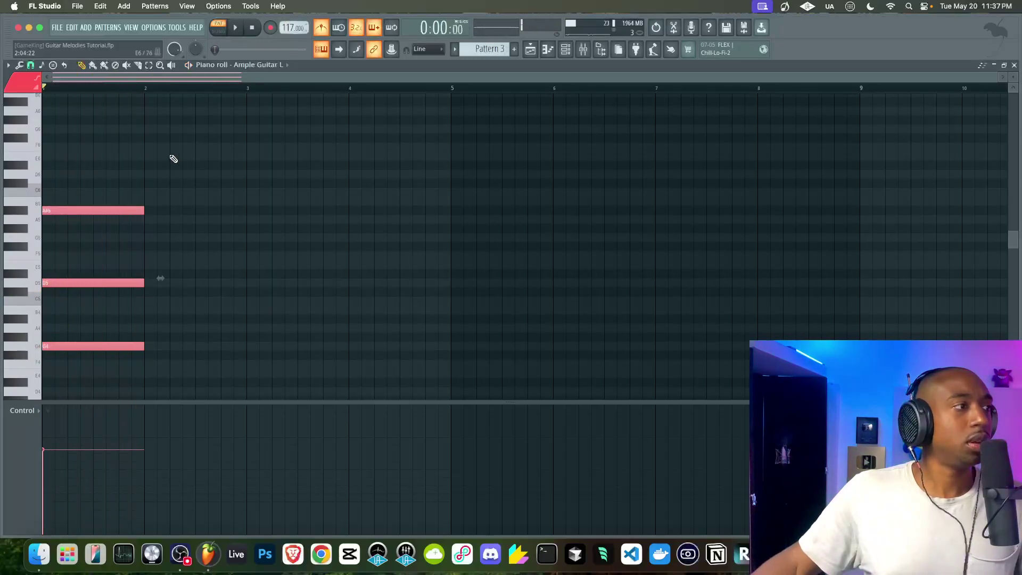
Copy the first chord into bar 2, transposed up to B4, F#5 and D6, and play both chords.
left_click(34, 191)
left_click(32, 176)
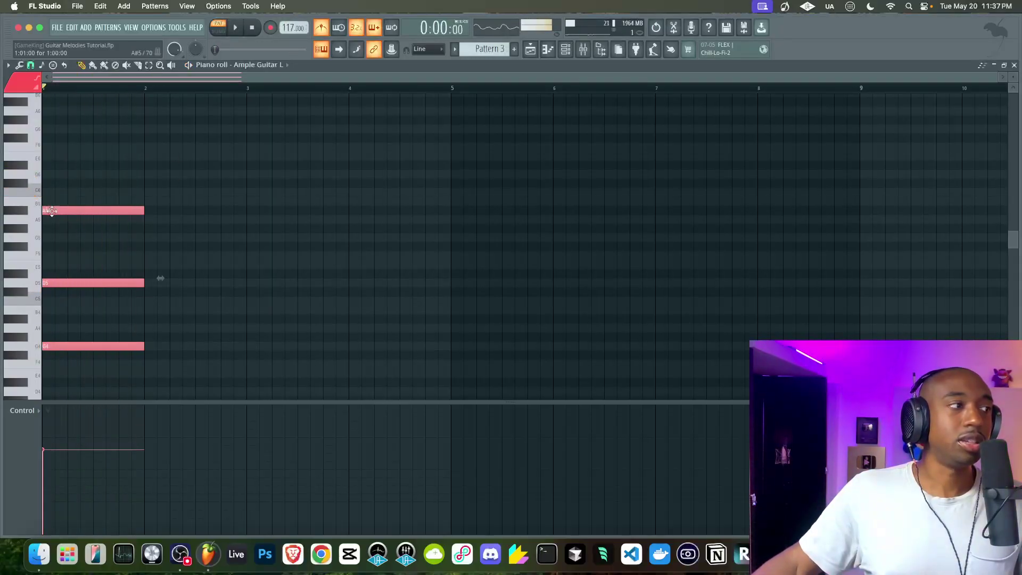
left_click_drag(51, 210, 153, 174)
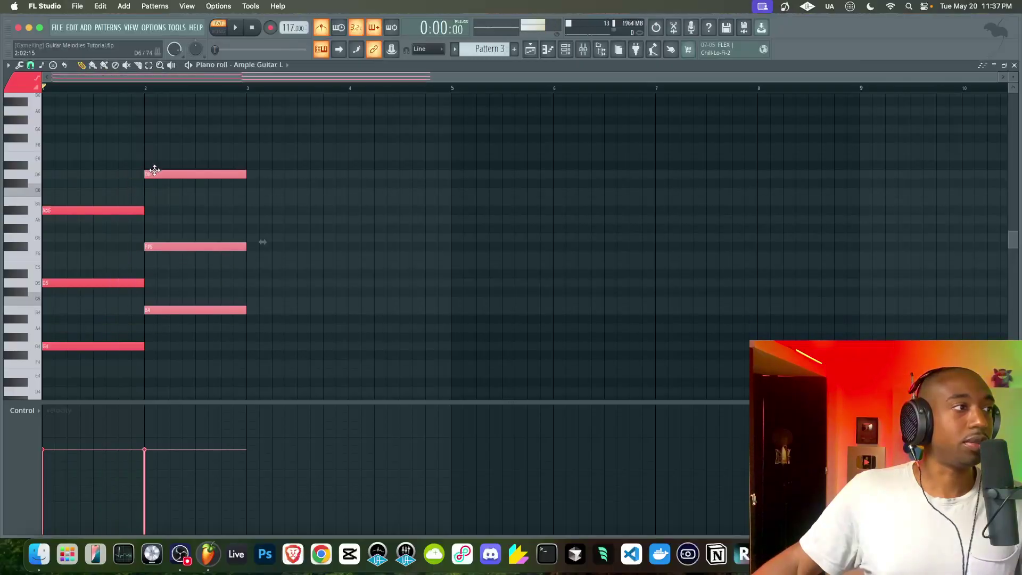
key("space")
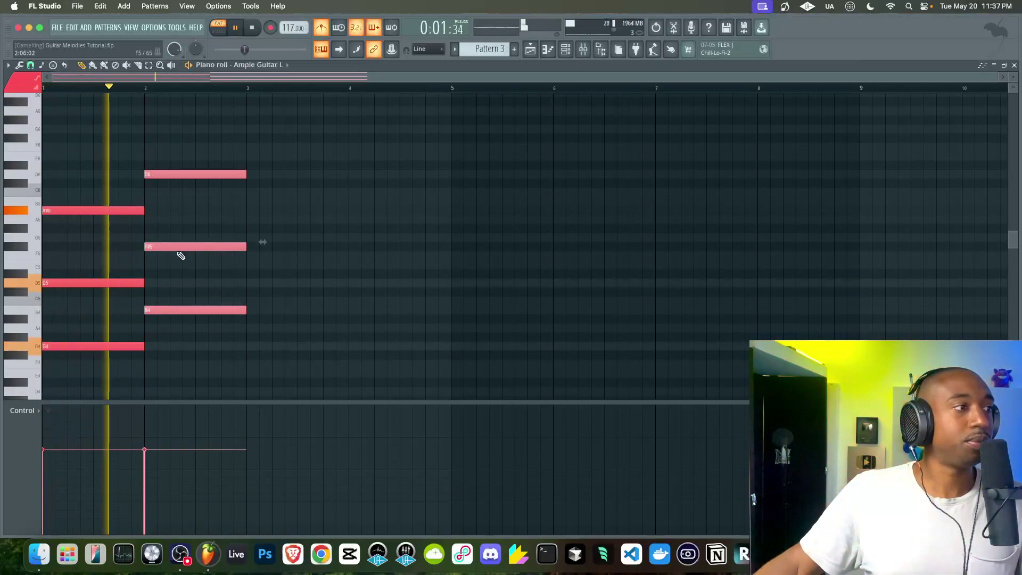
key("space")
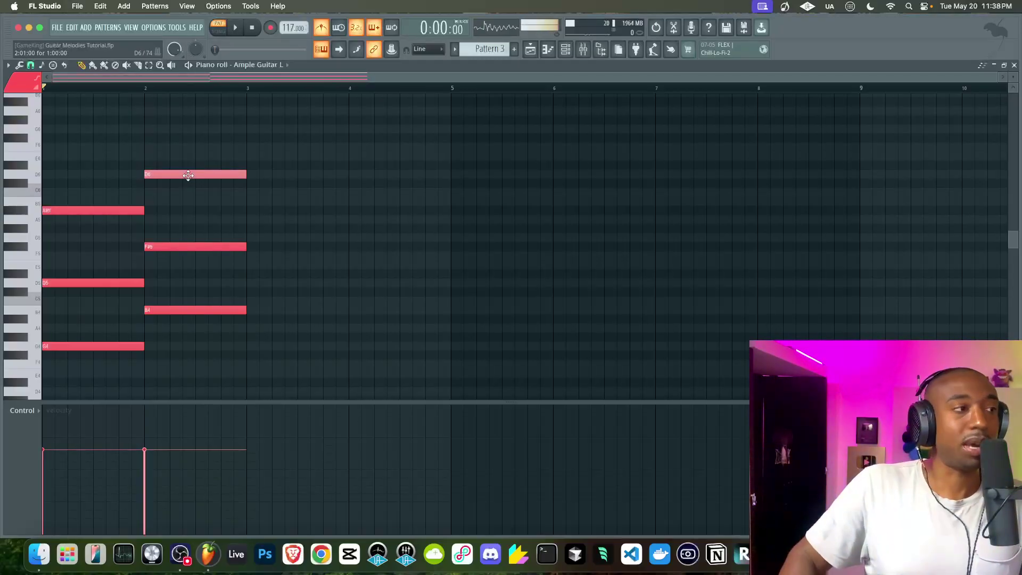
Drop the second chord's D6 by one octave to examine the close triad and its intervals, and raise it back.
key("ctrl+Down")
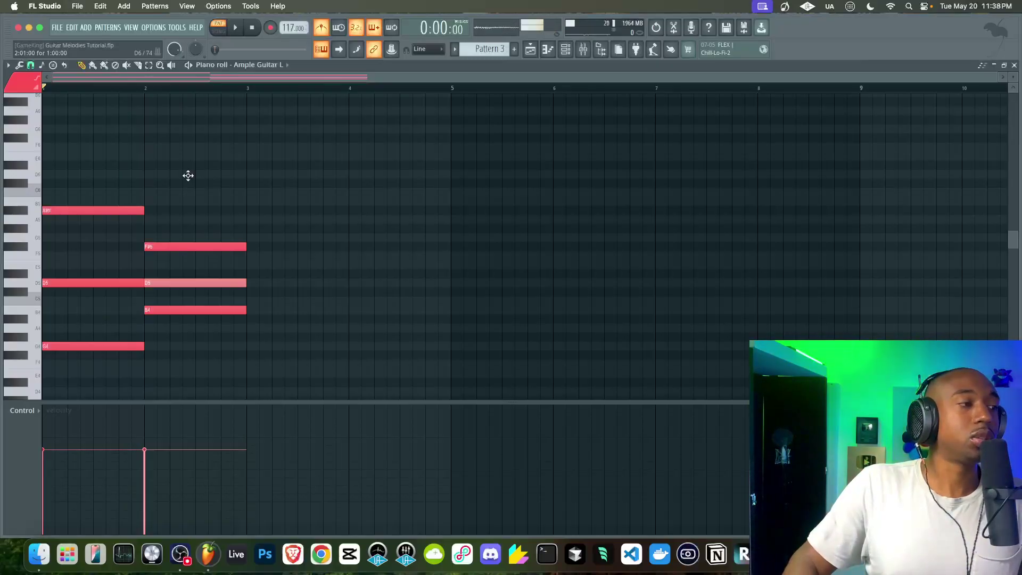
left_click(187, 247, "shift+super")
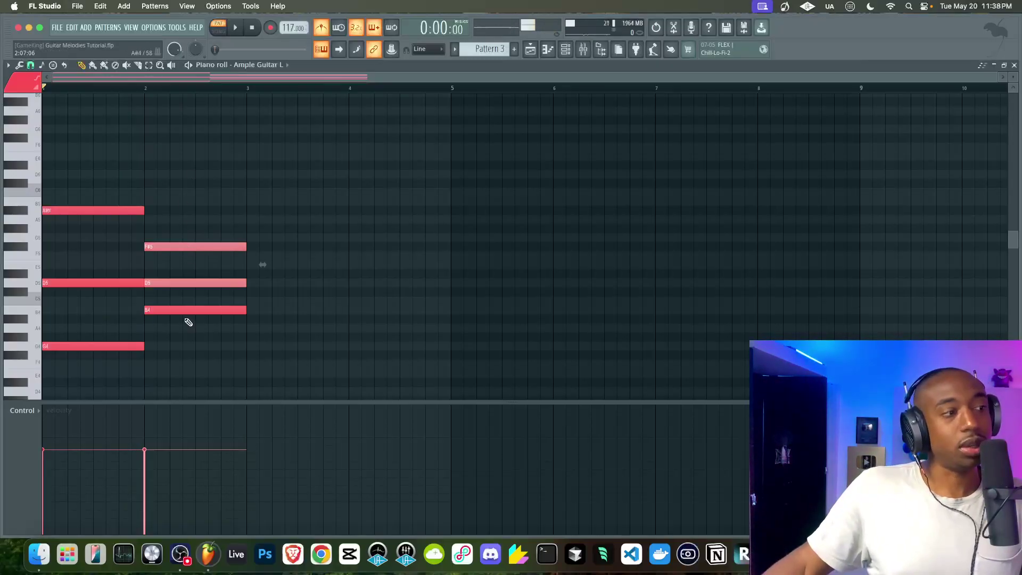
left_click(182, 284, "super")
left_click(189, 312, "super")
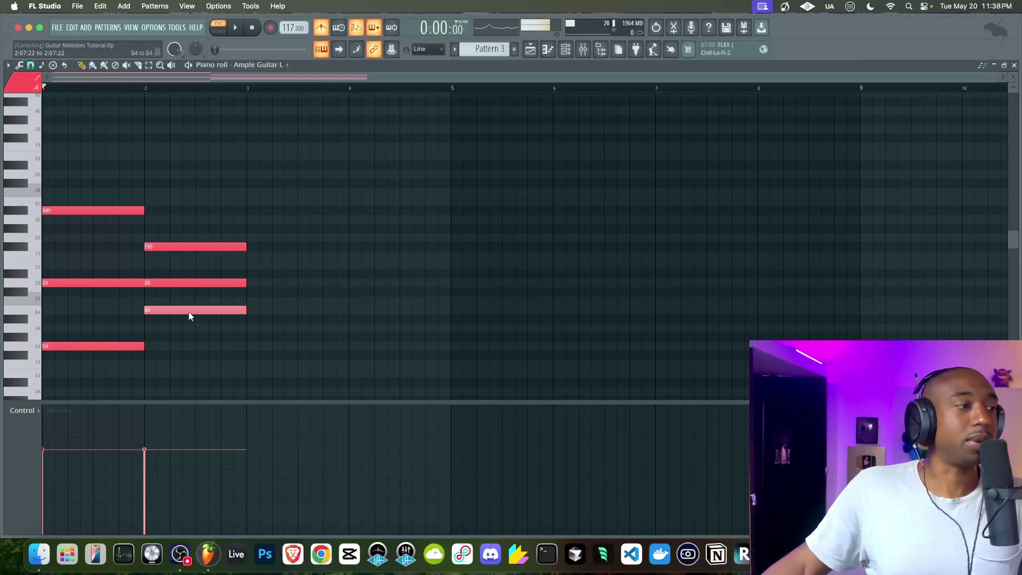
left_click(206, 247, "shift+super")
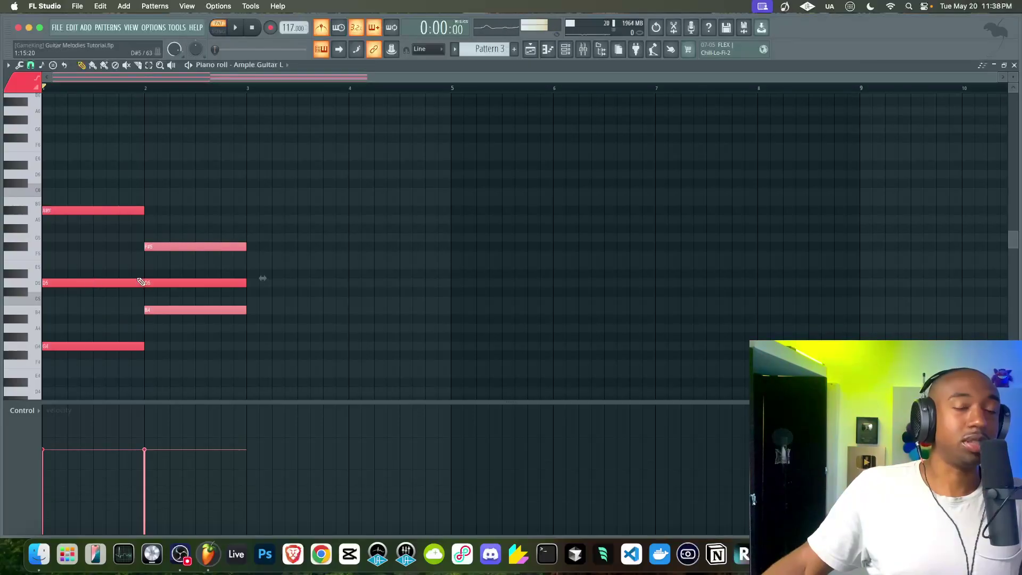
left_click(166, 284, "super")
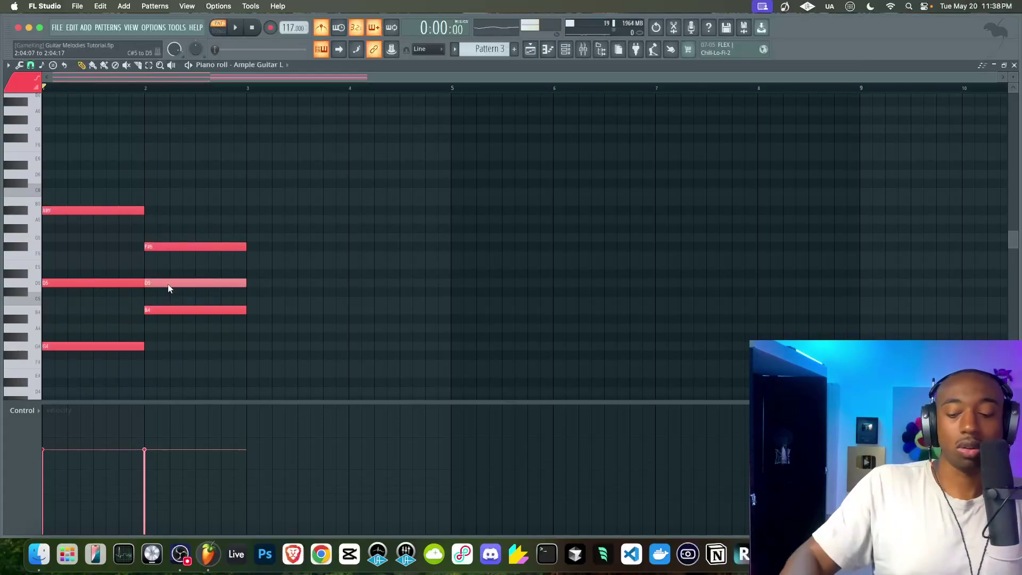
key("super+Up")
Lower the two bottom notes of the bar 2 chord by one semitone to A#4 and F5 and play the pattern.
left_click_drag(201, 241, 200, 319)
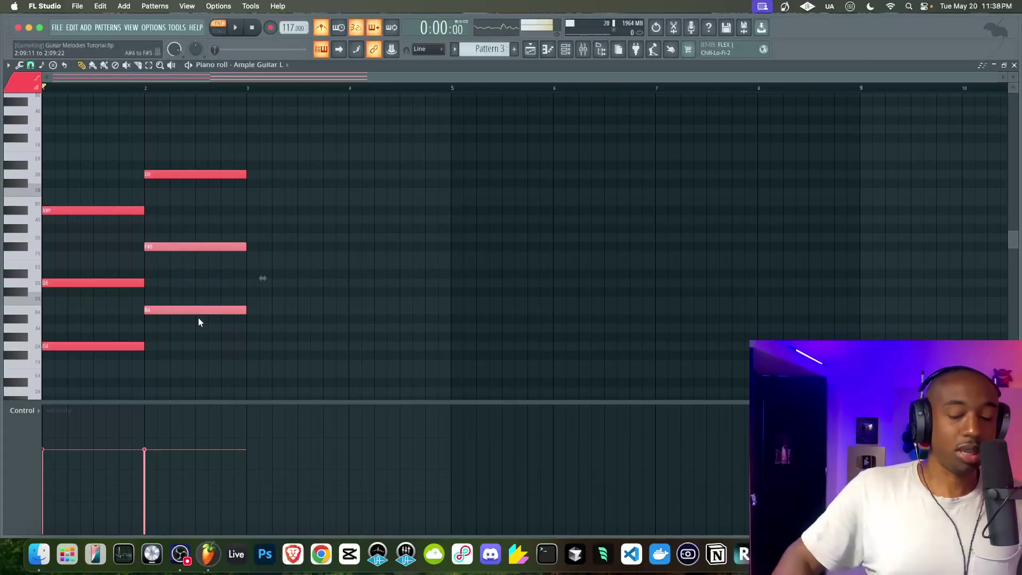
key("shift+Down")
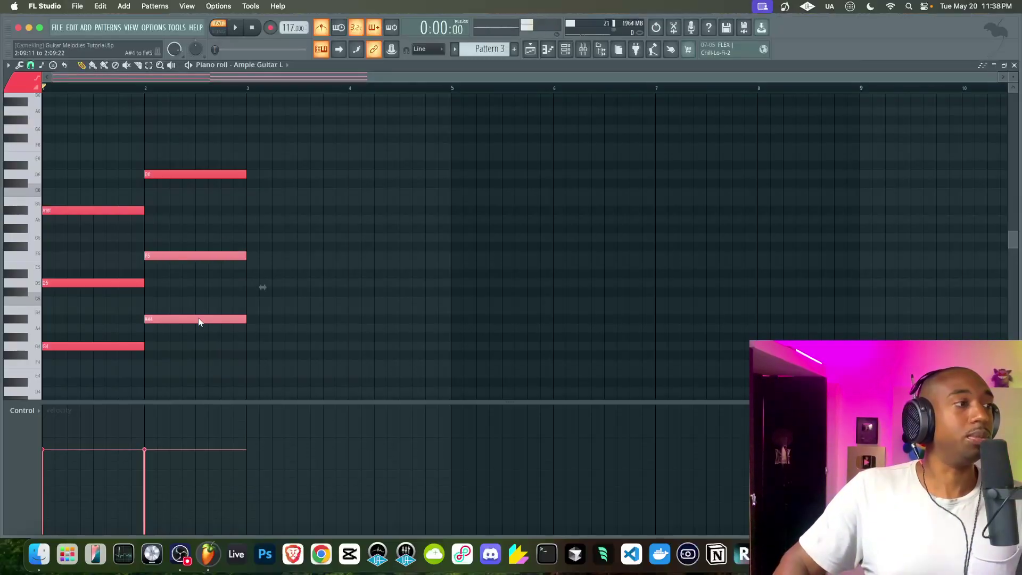
key("space")
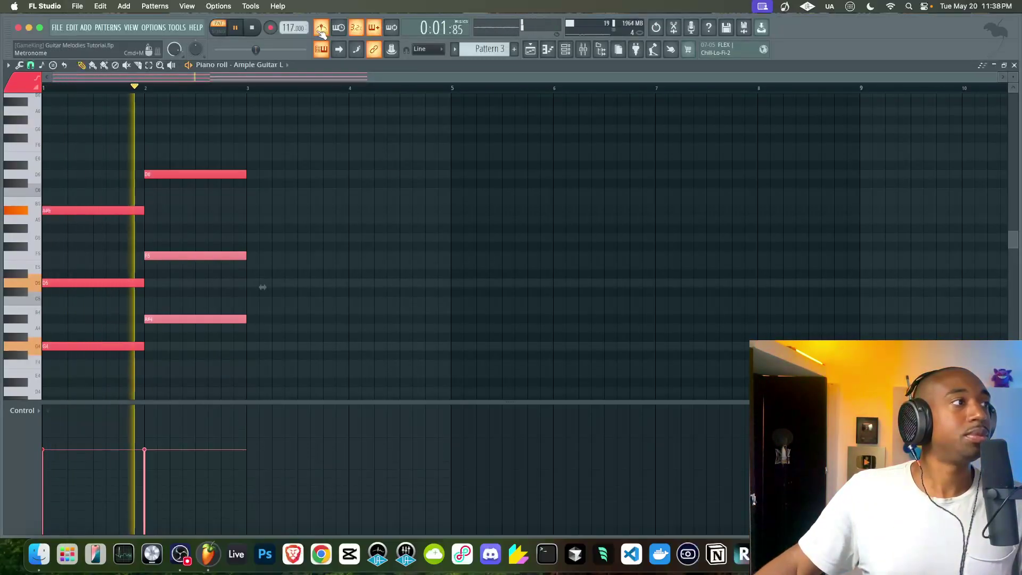
key("space")
Copy the first chord into bar 3, transposed down to E4, B4 and G5, and audition the top notes D6 and G5.
left_click_drag(110, 169, 67, 363)
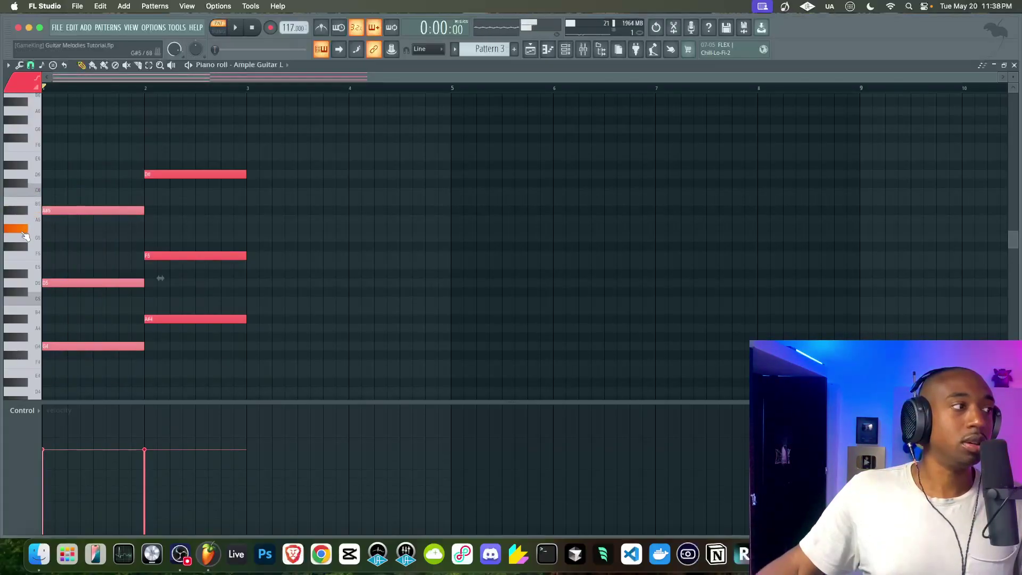
left_click_drag(60, 209, 271, 234)
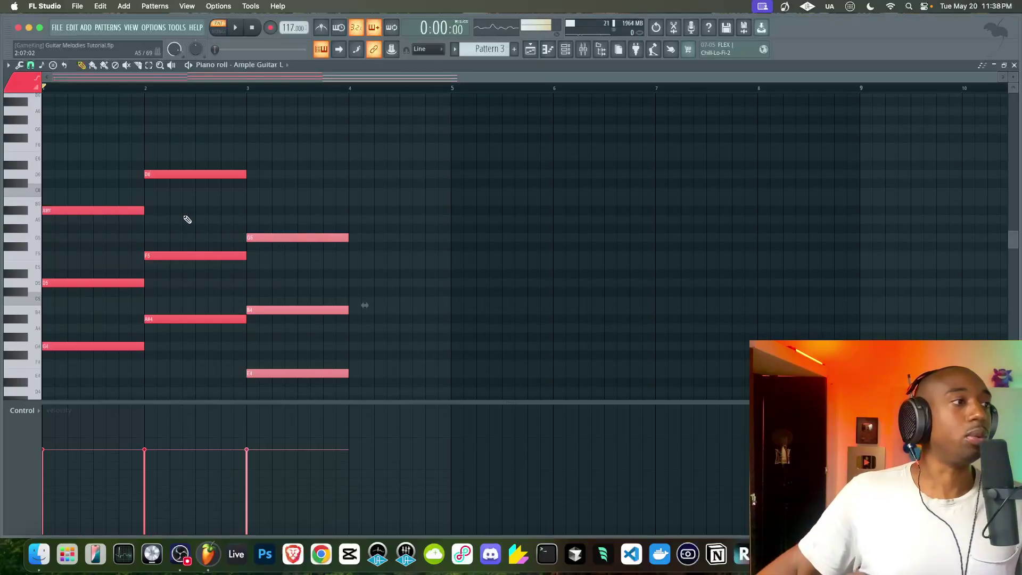
right_click(261, 211)
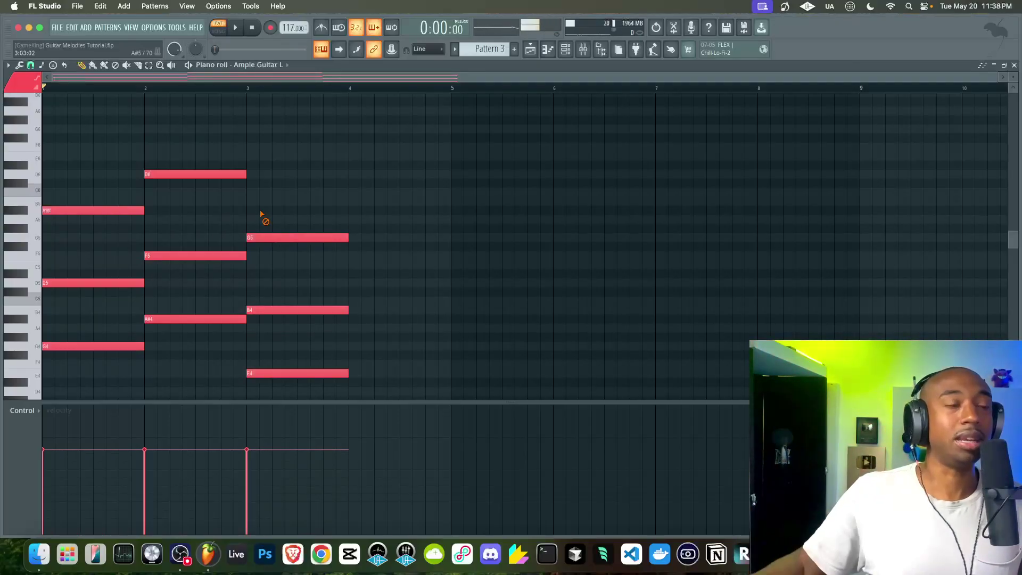
left_click(27, 174)
left_click(29, 236)
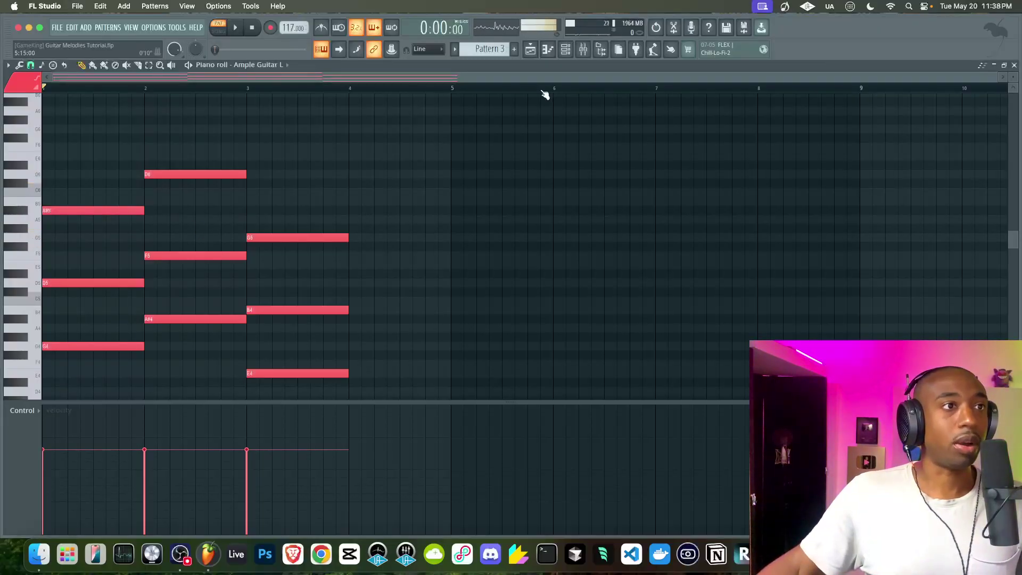
Raise the threshold of the Pro-G gate on the MIC mixer track and play the three-chord pattern.
left_click(583, 48)
left_click(641, 134)
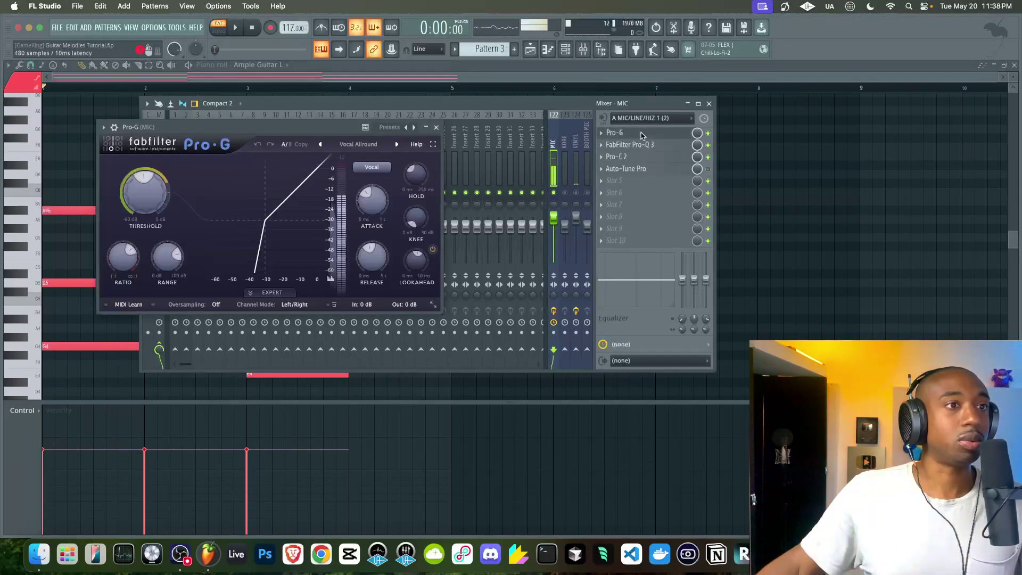
mouse_move(137, 198)
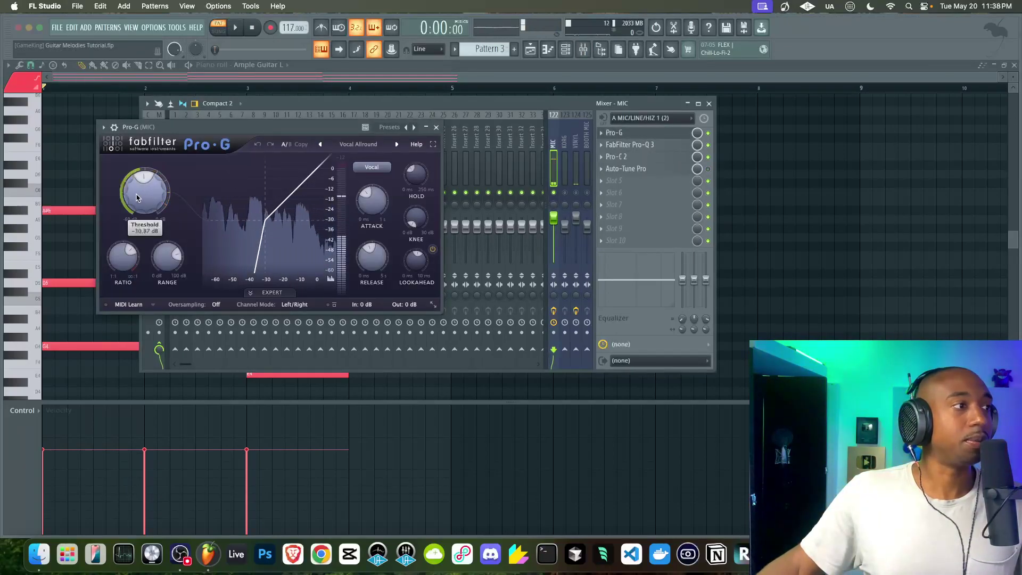
key("space")
scroll(137, 198, "up", 3)
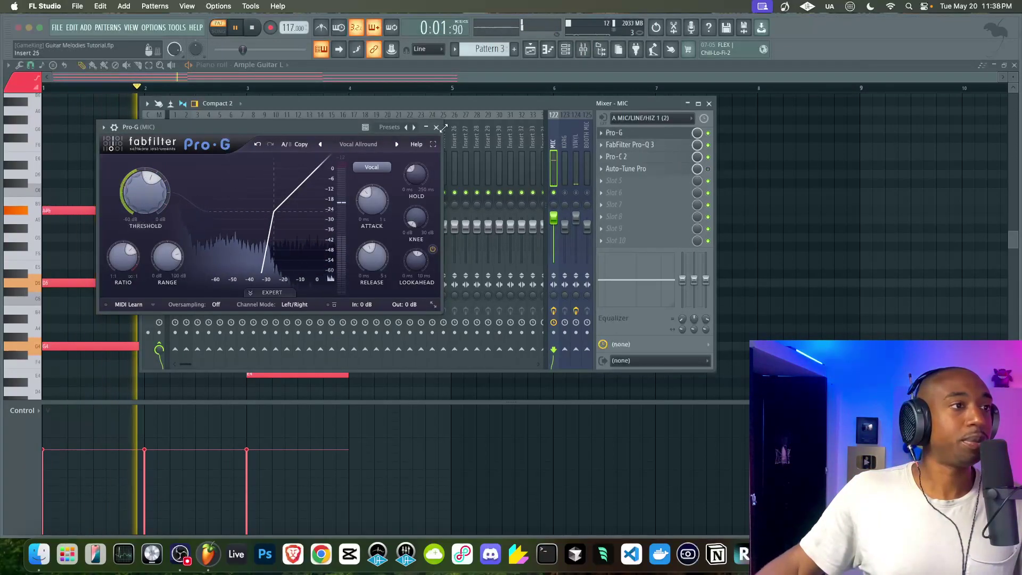
left_click(437, 128)
left_click(584, 49)
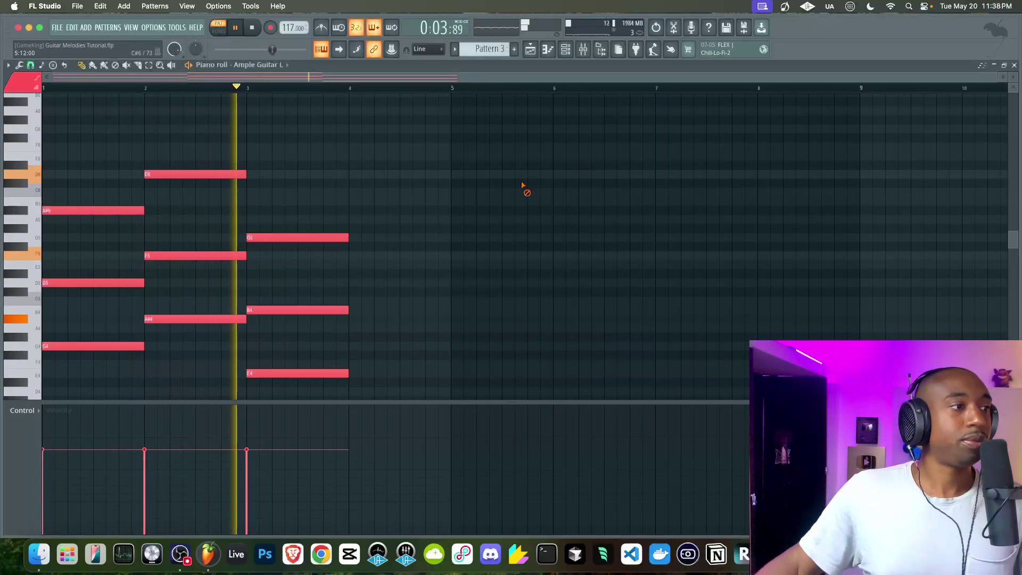
scroll(367, 193, "down", 3)
key("space")
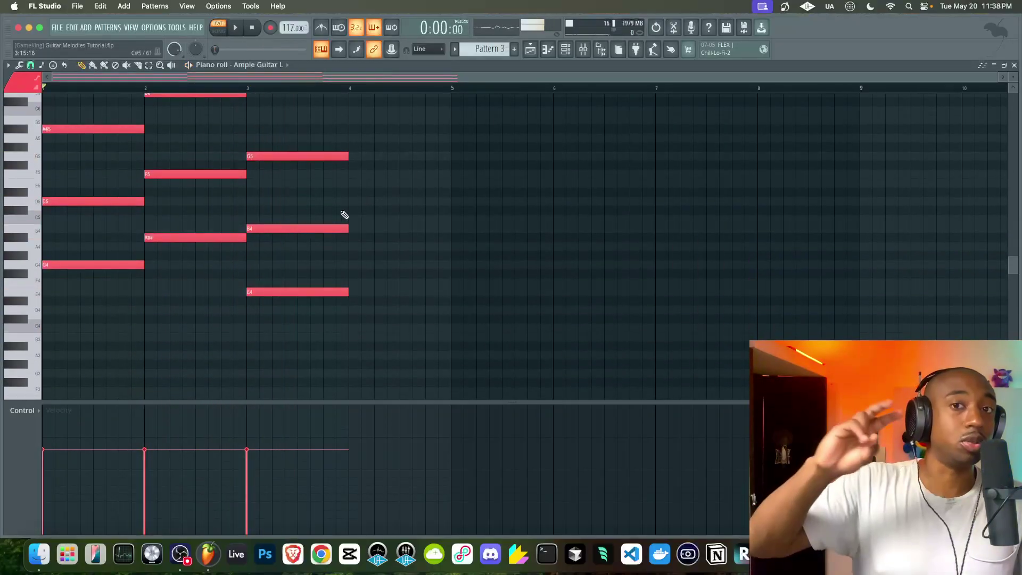
Lower the two bottom notes of the bar 3 chord by one semitone to D#4 and A#4 and play the pattern.
left_click_drag(343, 208, 296, 306)
key("Down")
key("space")
scroll(338, 137, "up", 2)
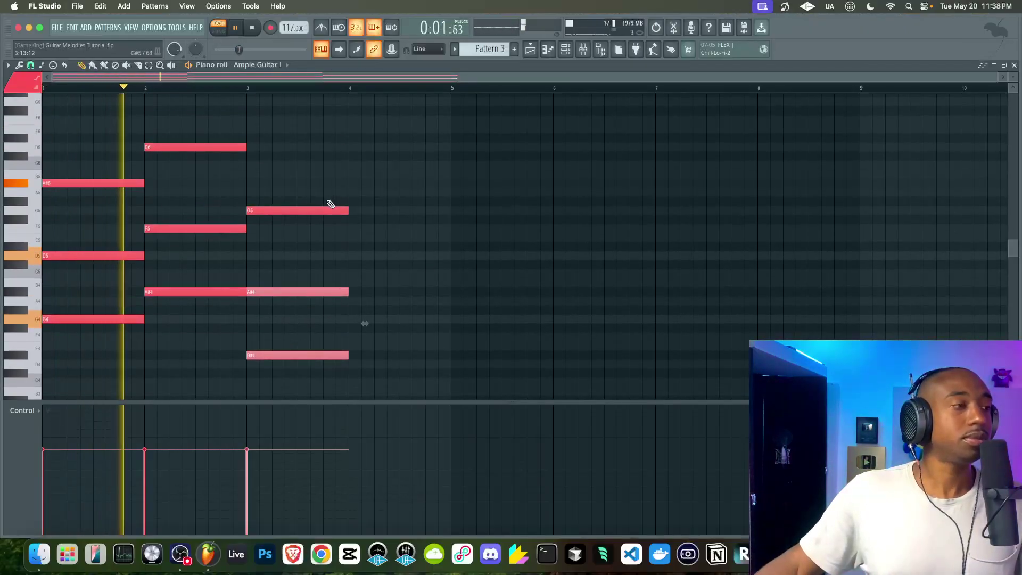
Play the pattern again, stretch all three notes of the bar 3 chord to the end of bar 4, and select the whole progression.
left_click_drag(342, 200, 331, 358)
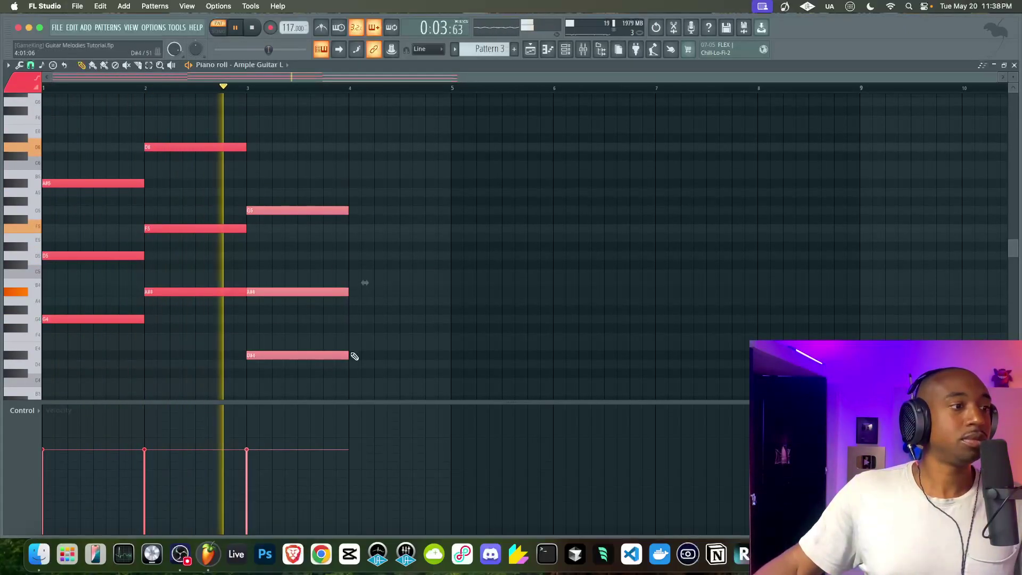
key("space")
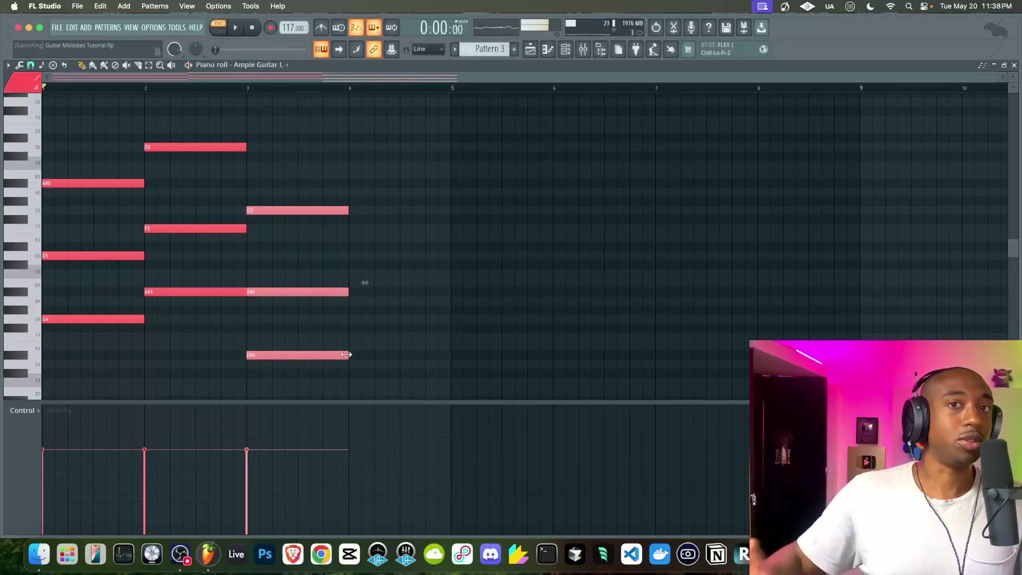
key("space")
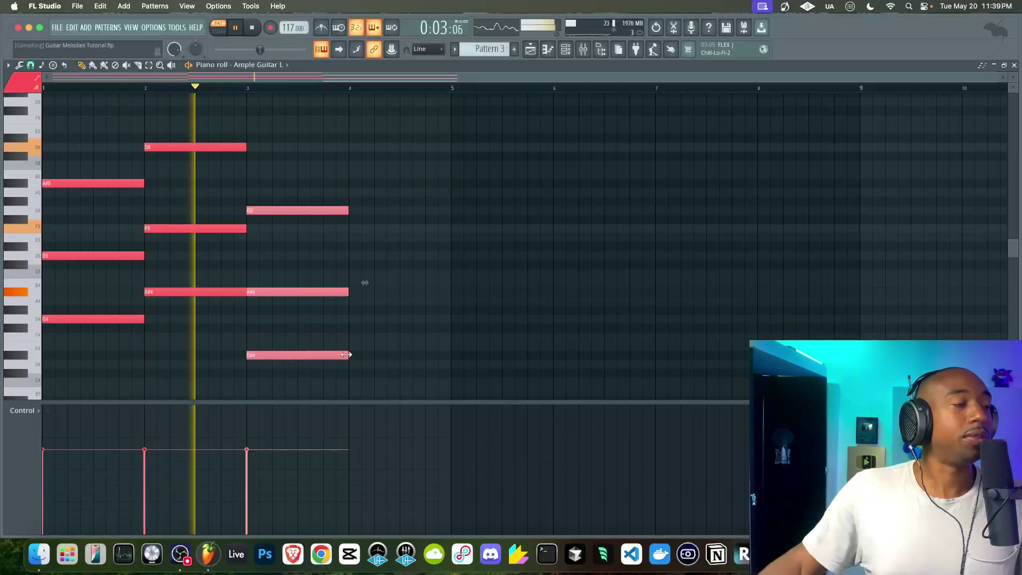
left_click_drag(346, 355, 450, 354)
key("space")
left_click(105, 141, "ctrl")
left_click_drag(105, 141, 422, 356)
scroll(351, 276, "up", 3)
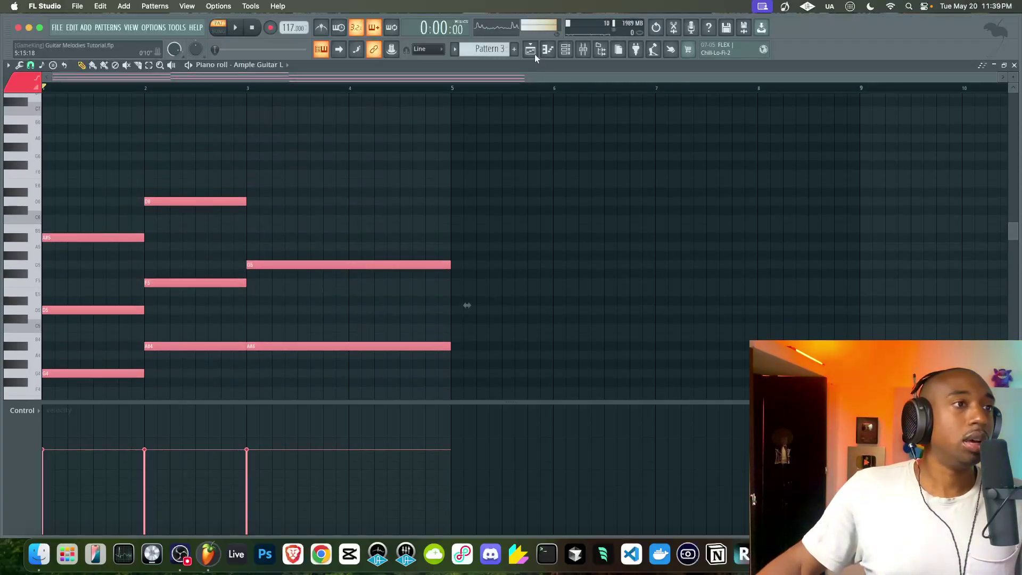
Rename playlist track 2 as Harmony and place a Pattern 3 clip on it at bar 1.
left_click(530, 50)
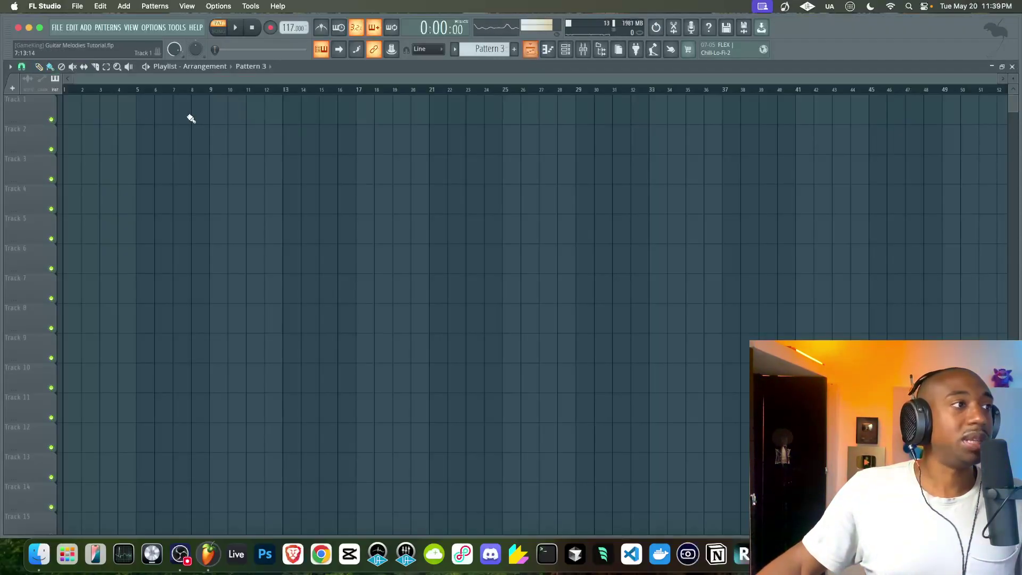
double_click(30, 133)
type("Harm")
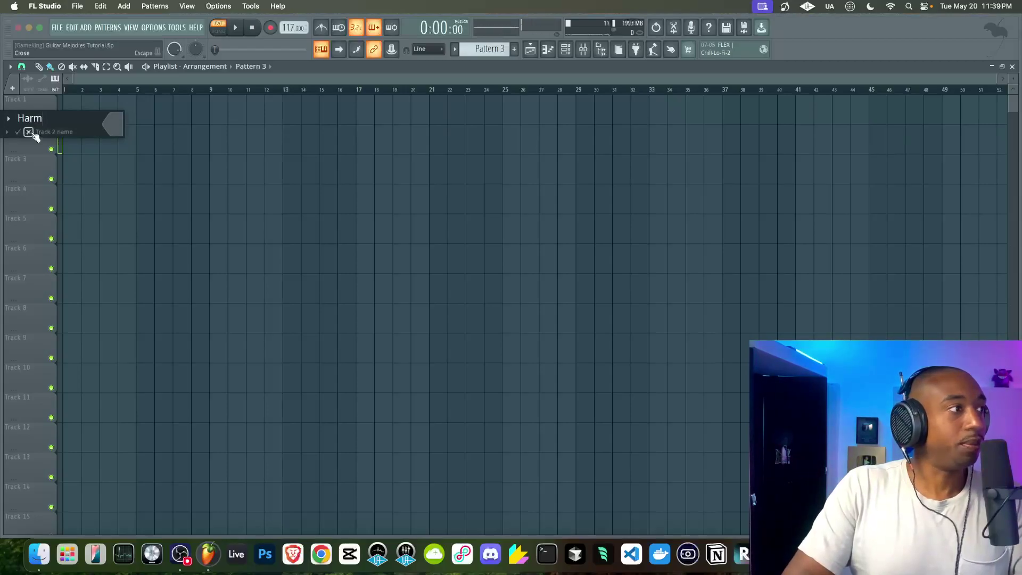
type("ony")
key("Return")
left_click(74, 141)
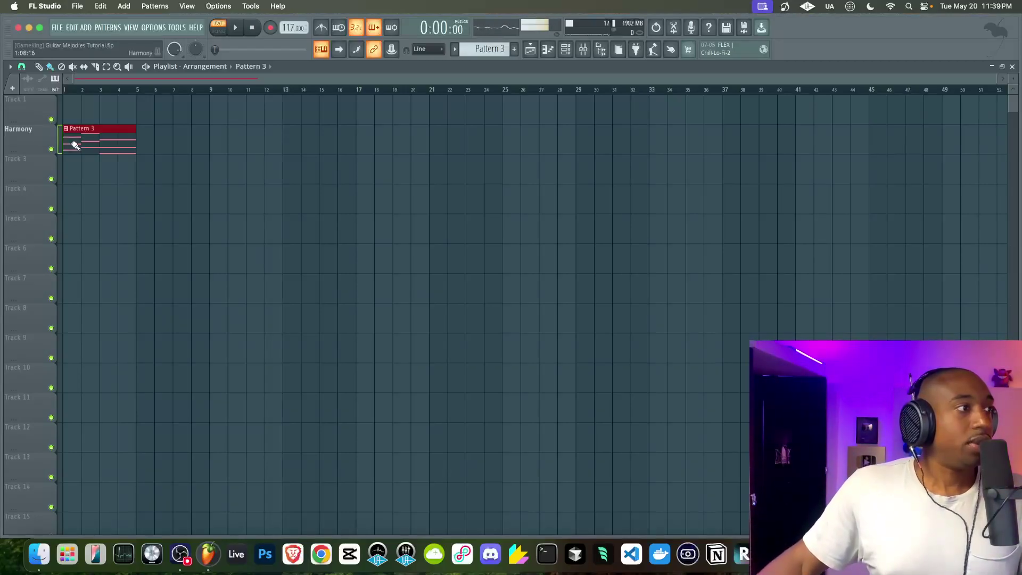
Rename playlist track 1 as Topline.
double_click(25, 100)
type("Topline")
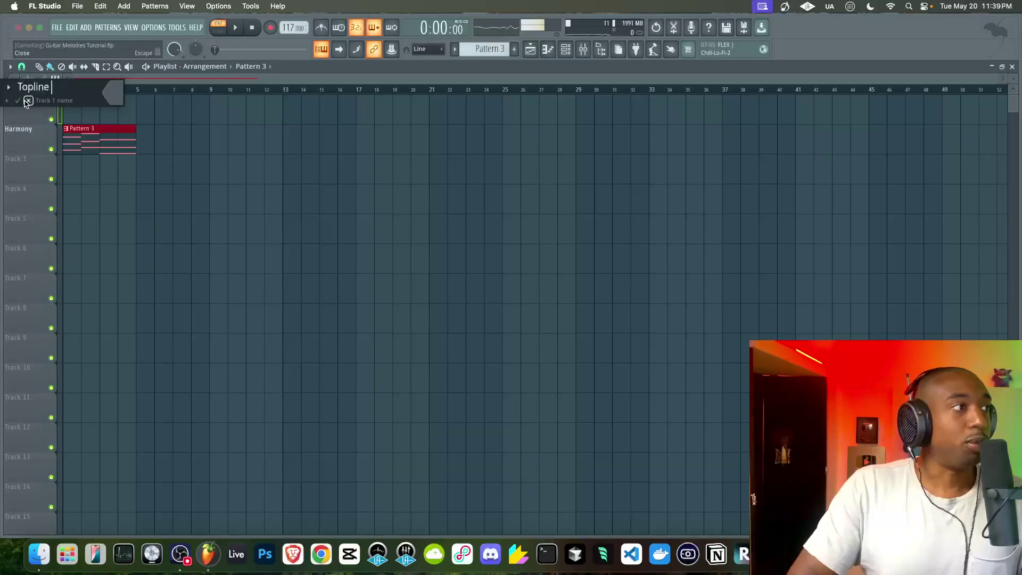
key("Return")
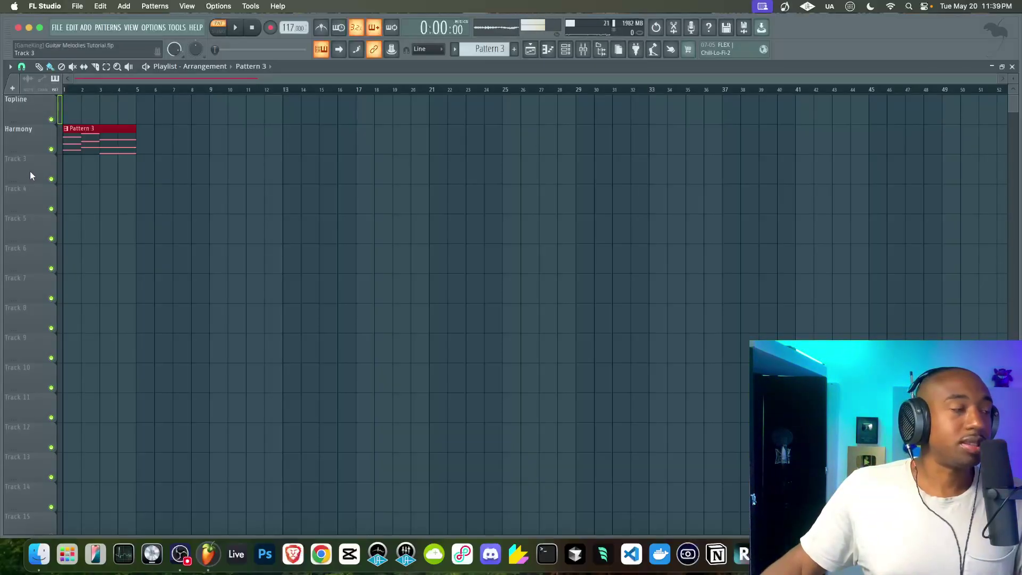
Rename playlist track 3 as Contrast and track 4 as Rhythm.
double_click(30, 171)
type("Contra")
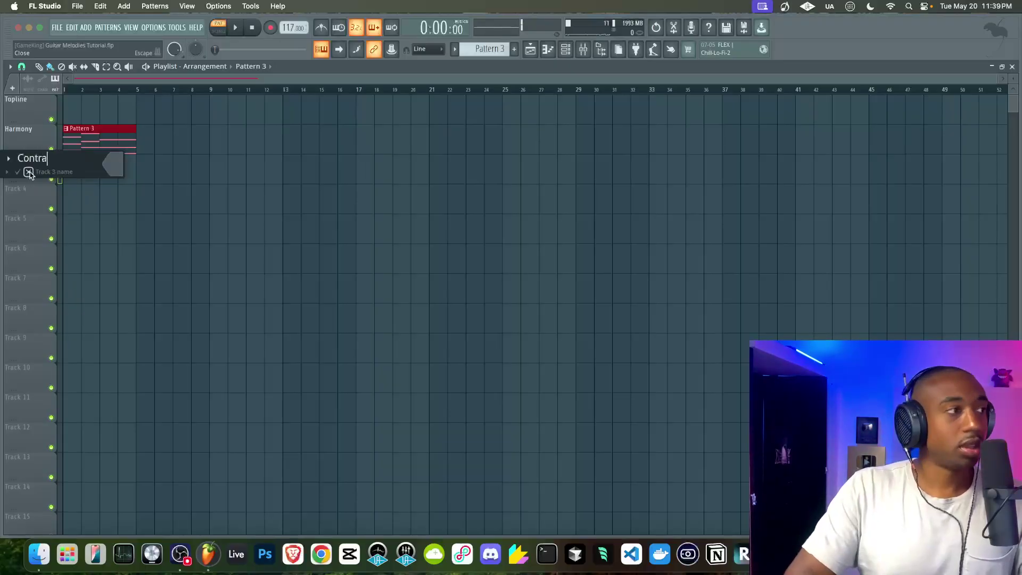
type("st")
key("Return")
double_click(36, 199)
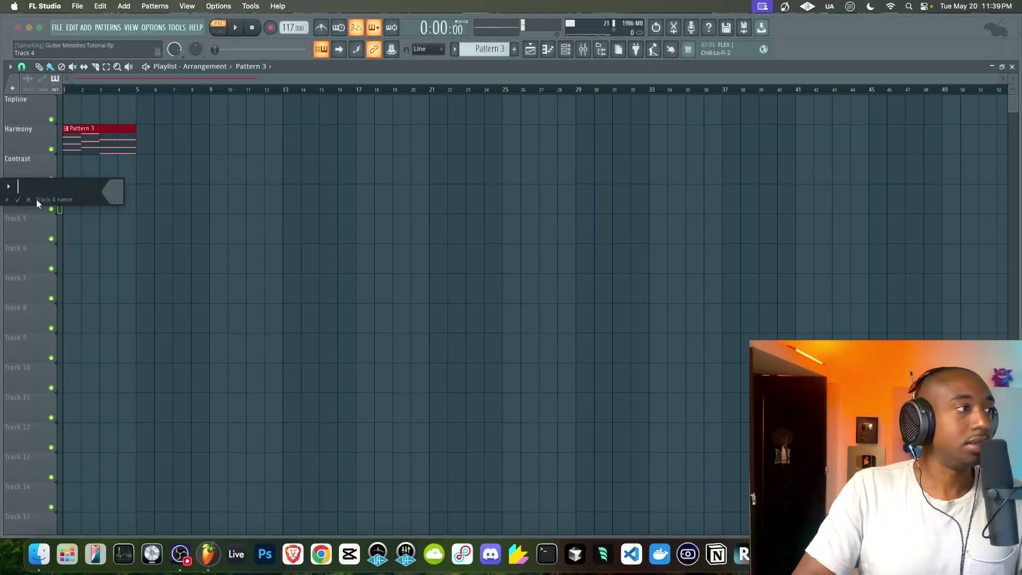
type("Rhythm")
key("Return")
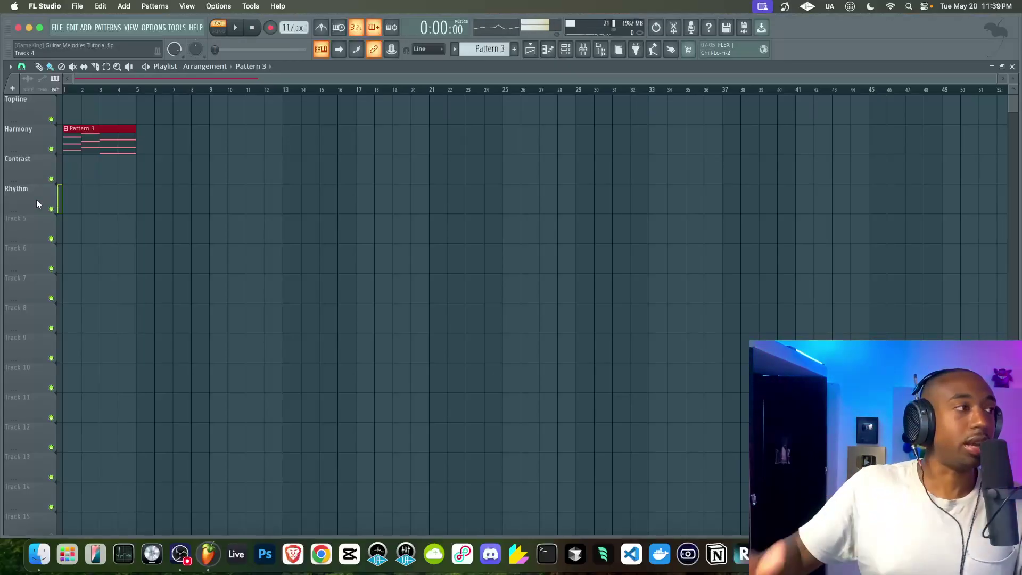
Show the channel rack over the playlist and briefly play Pattern 3.
left_click(158, 246, "super")
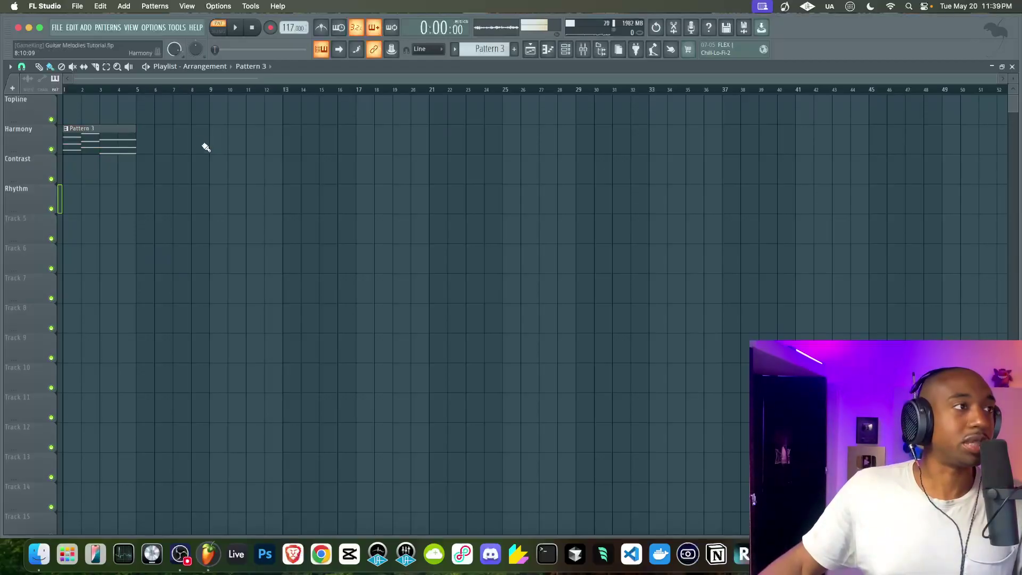
left_click(566, 50)
key("space")
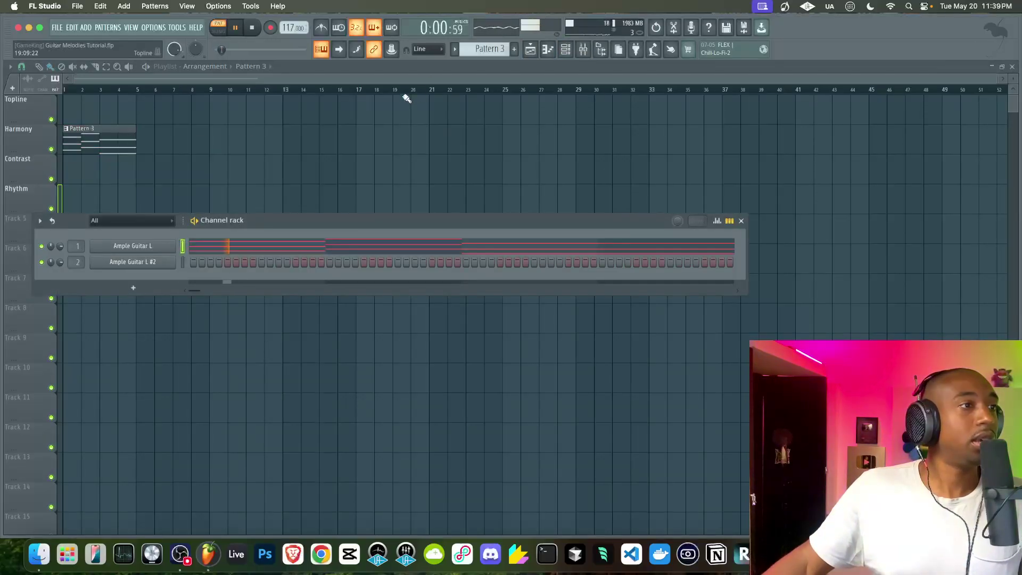
key("space")
Place a Pattern 4 clip on the Topline track from bar 1 to bar 5 and open its piano roll for Ample Guitar L #2.
left_click_drag(478, 50, 478, 45)
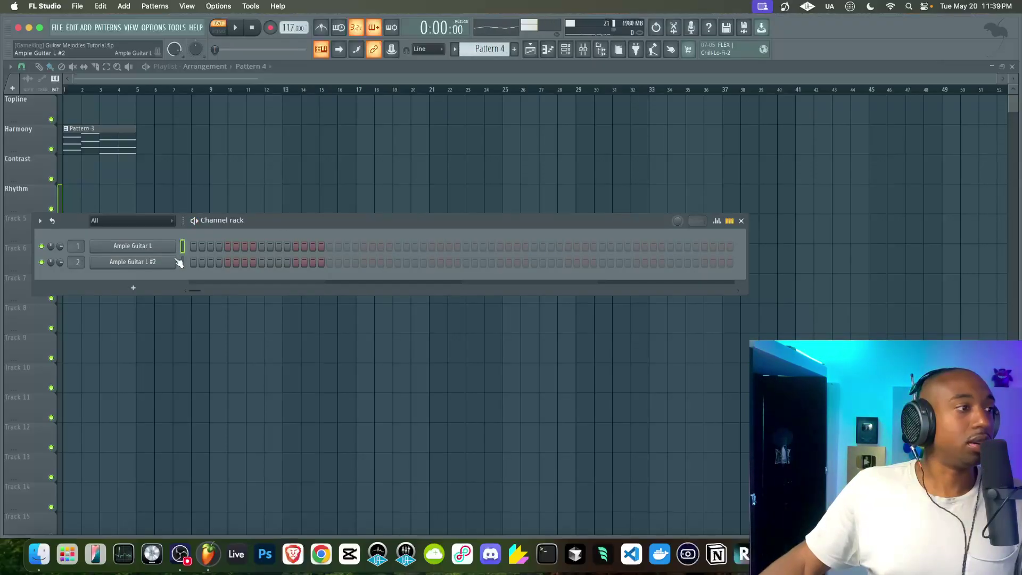
left_click(68, 100)
left_click_drag(80, 100, 136, 100)
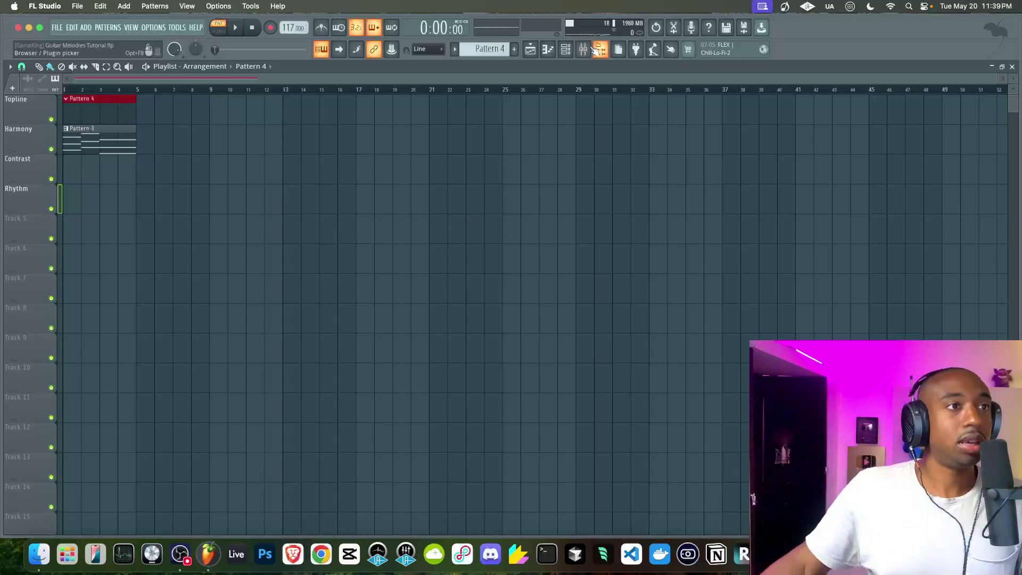
key("F6")
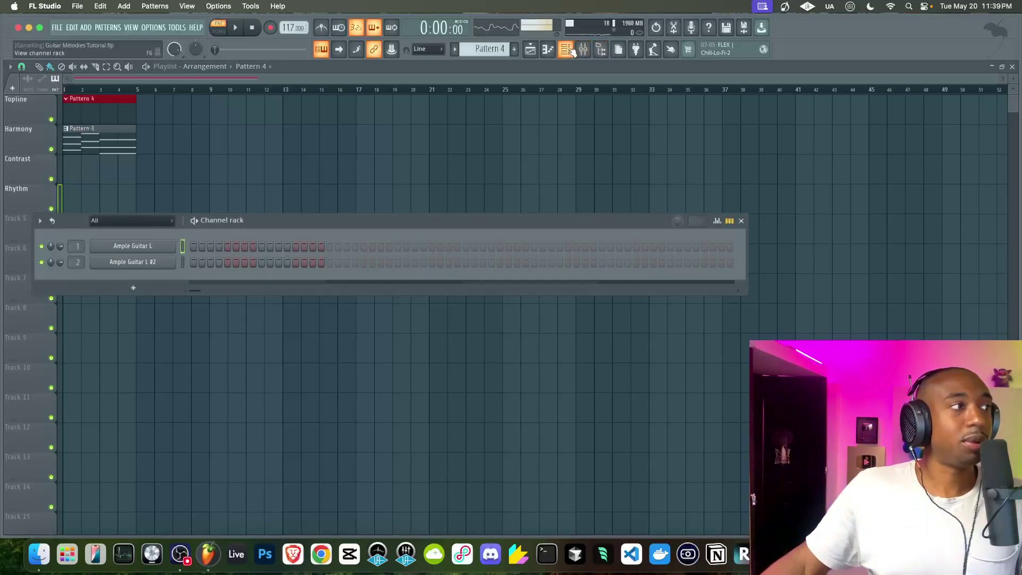
right_click(158, 266)
left_click(190, 263)
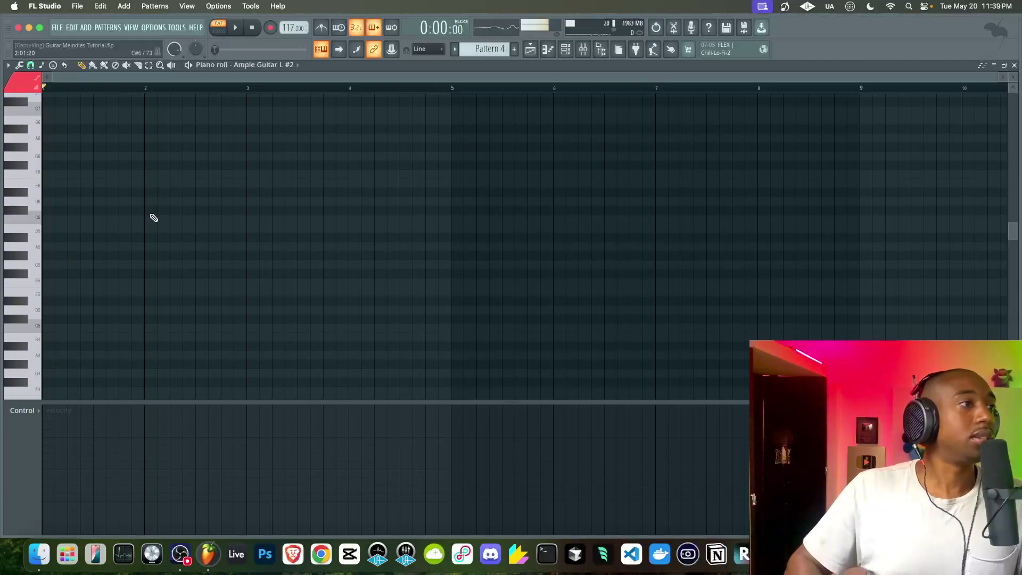
Switch playback to song mode and delete the Pattern 4 clip from the Topline track.
left_click(218, 30)
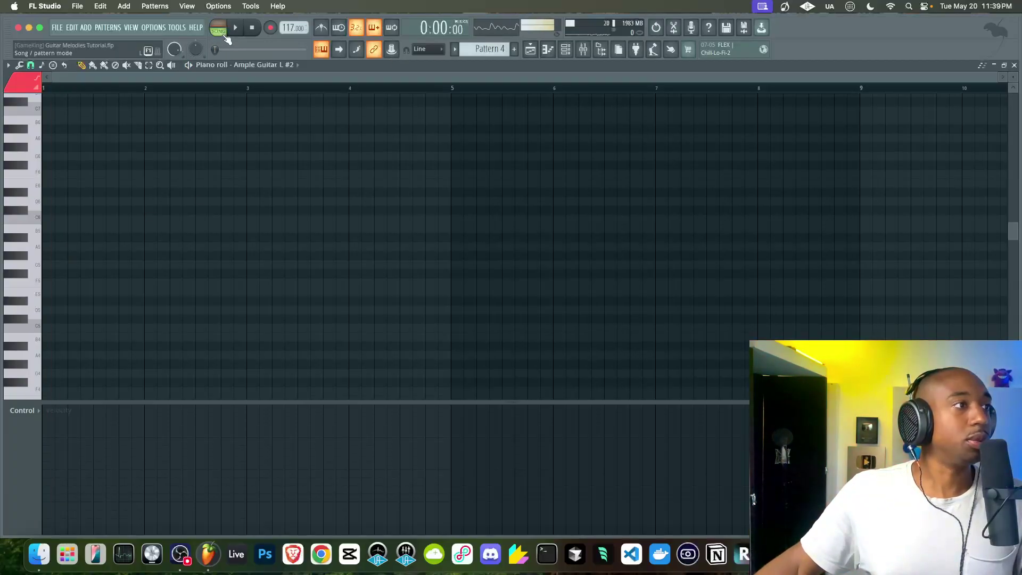
left_click(530, 50)
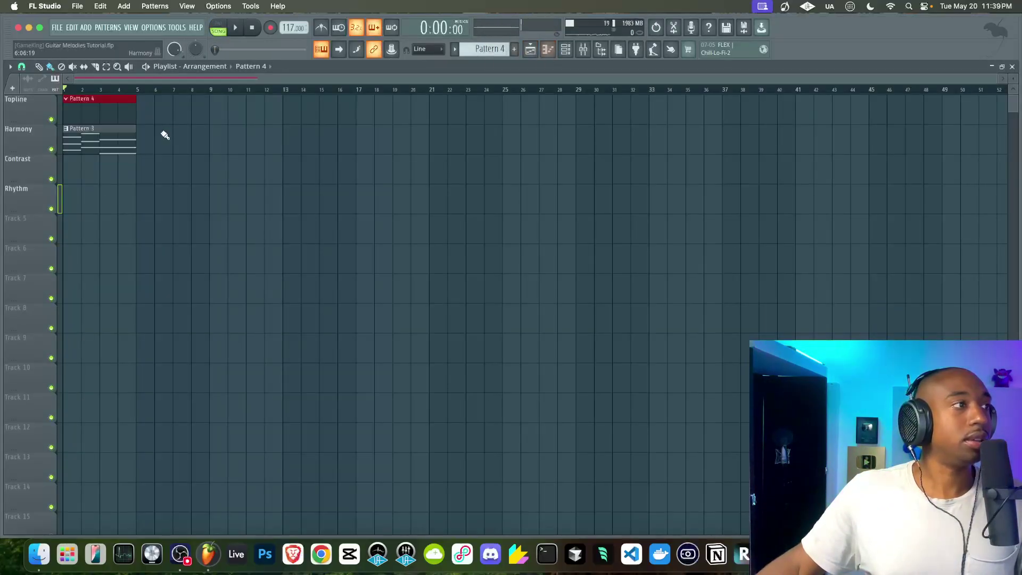
right_click(105, 117)
Return to Pattern 3 and open the piano roll of the Ample Guitar L #2 channel.
left_click(565, 51)
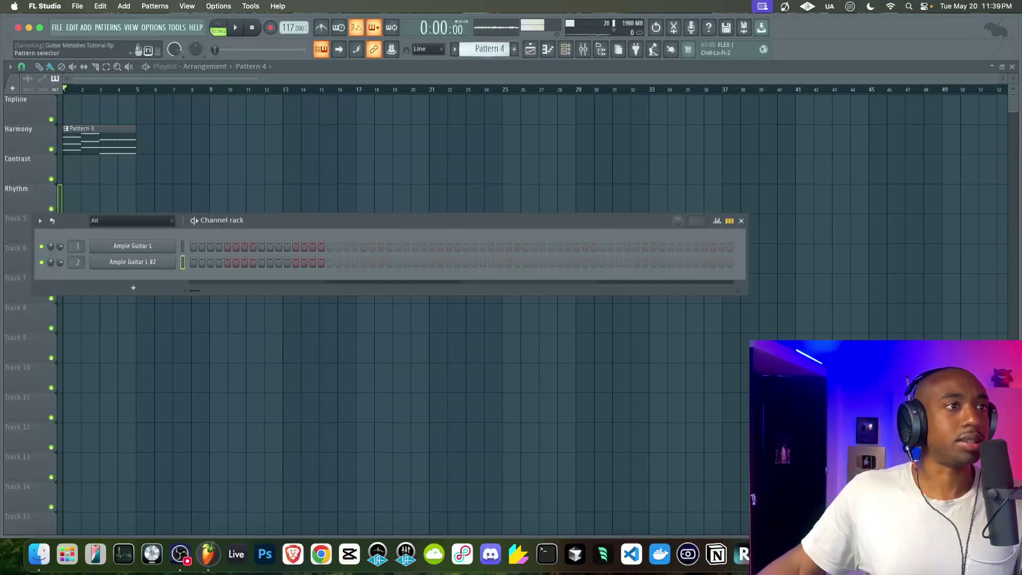
right_click(171, 263)
left_click(185, 262)
right_click(172, 265)
left_click(185, 262)
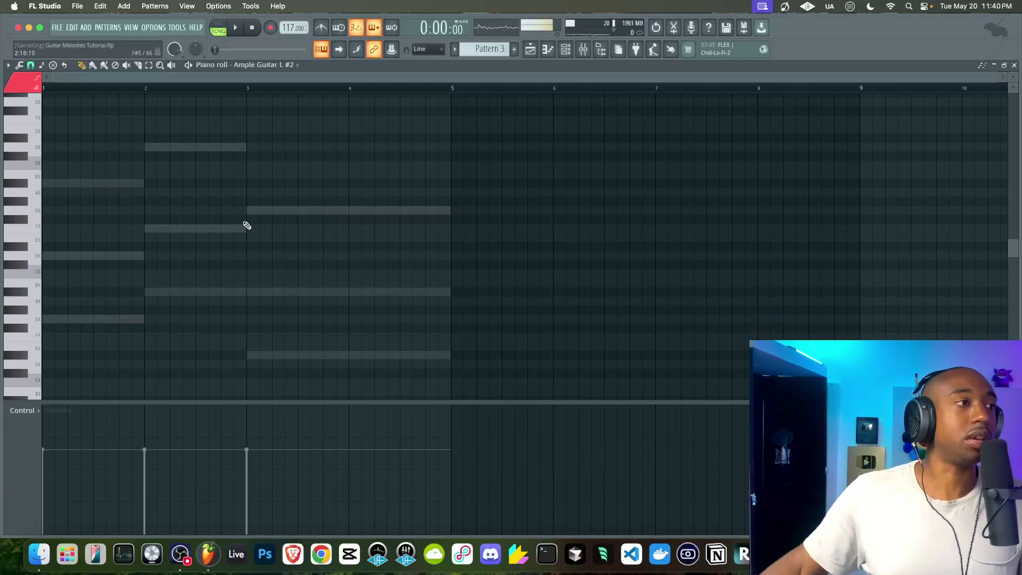
Draw a close triad of one-bar notes G4, A#4 and D5 in bar 1.
scroll(130, 162, "up", 2)
scroll(128, 163, "down", 2)
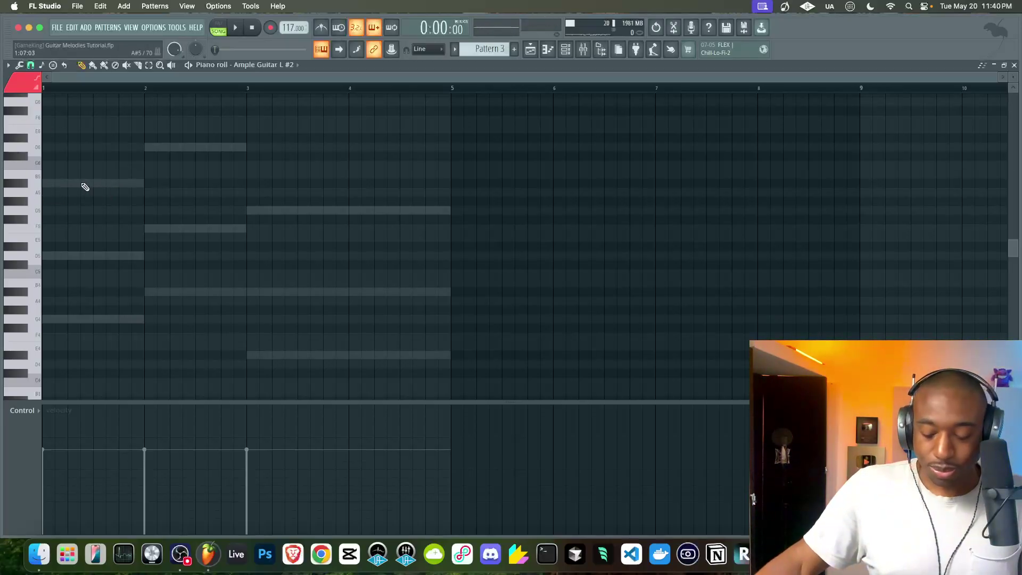
left_click(62, 319)
left_click_drag(247, 319, 137, 319)
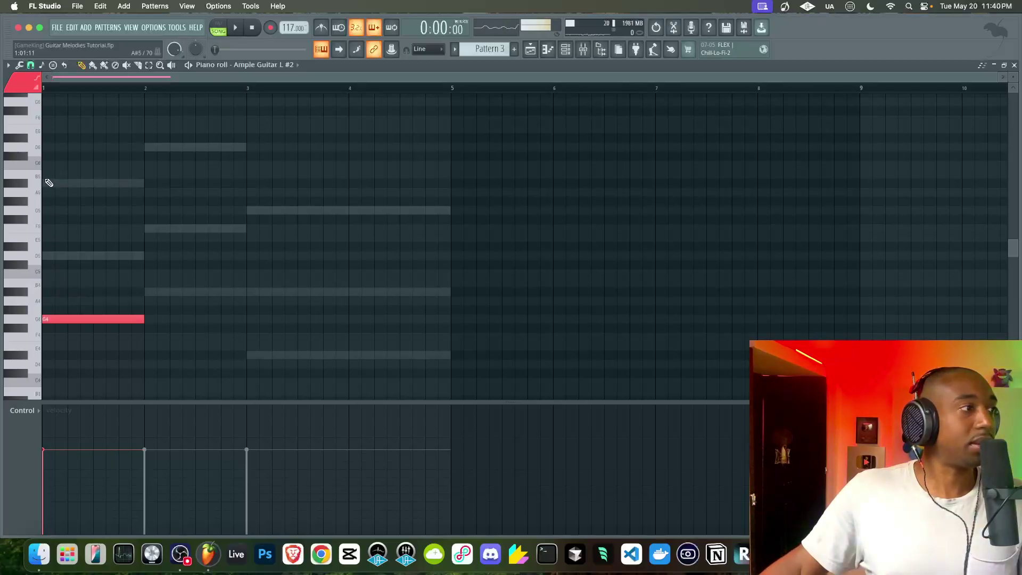
left_click(47, 292)
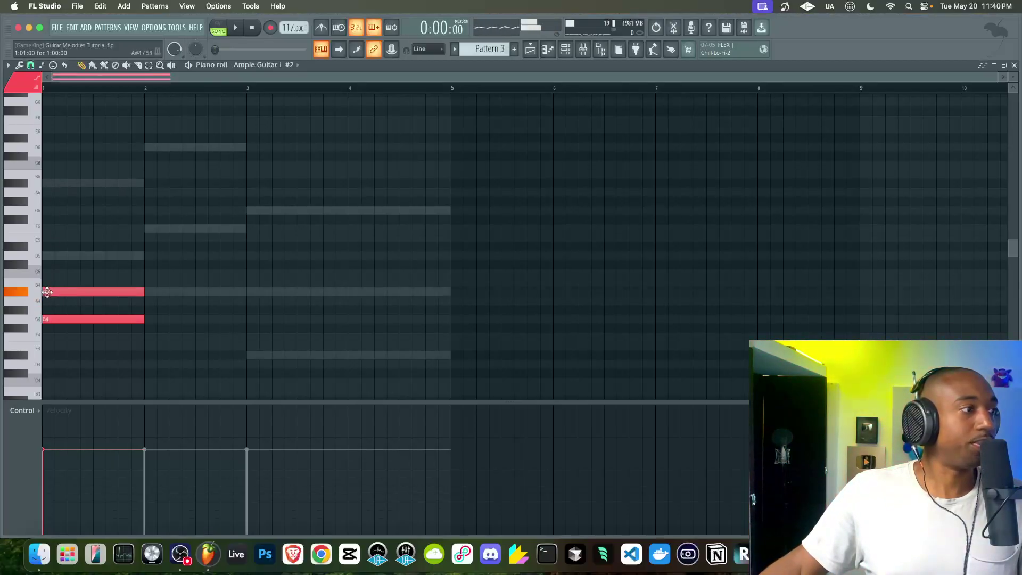
left_click(54, 256)
left_click_drag(75, 242, 71, 325)
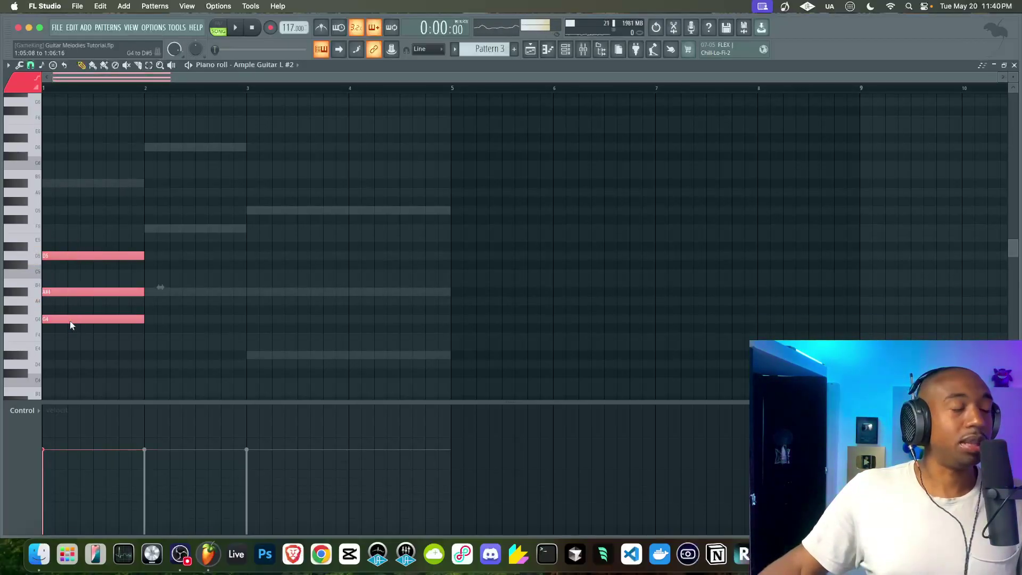
left_click(101, 354)
Draw a close triad of one-bar notes A#4, D5 and F5 in bar 2.
left_click_drag(155, 291, 147, 292)
left_click(149, 229)
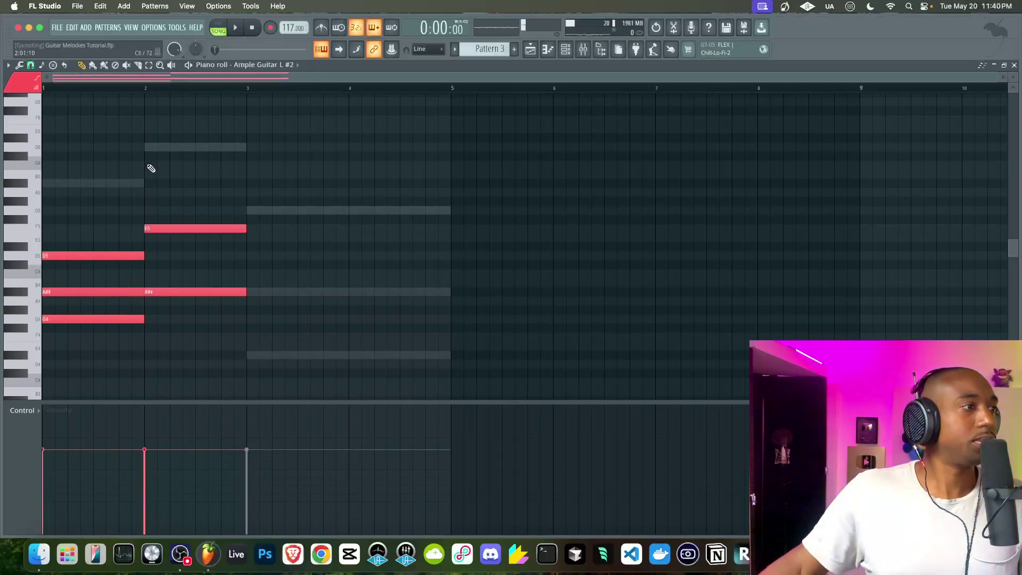
left_click(150, 256)
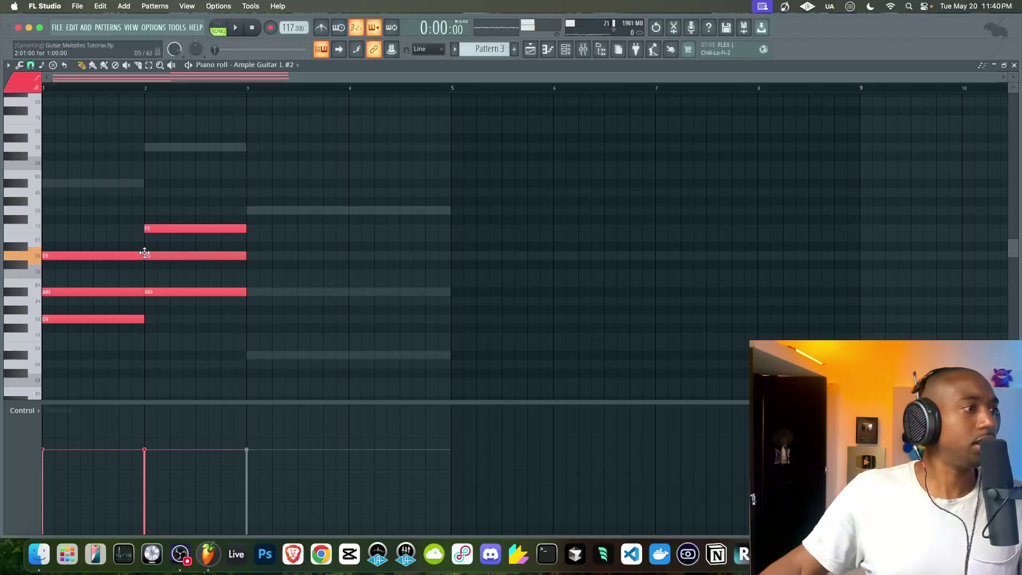
Draw a close triad of one-bar notes D#4, G4 and A#4 in bar 3.
left_click(246, 356)
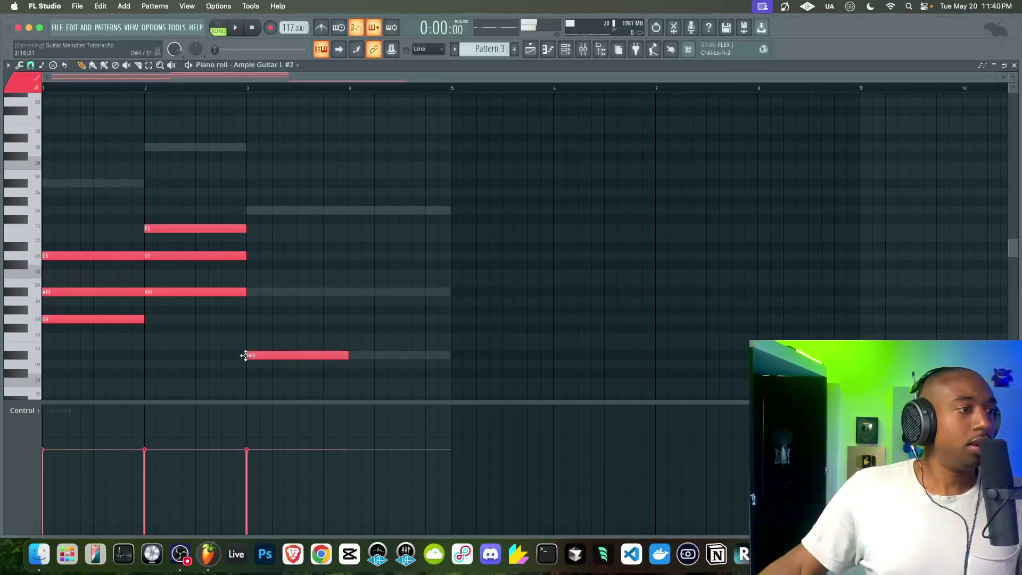
left_click(249, 293)
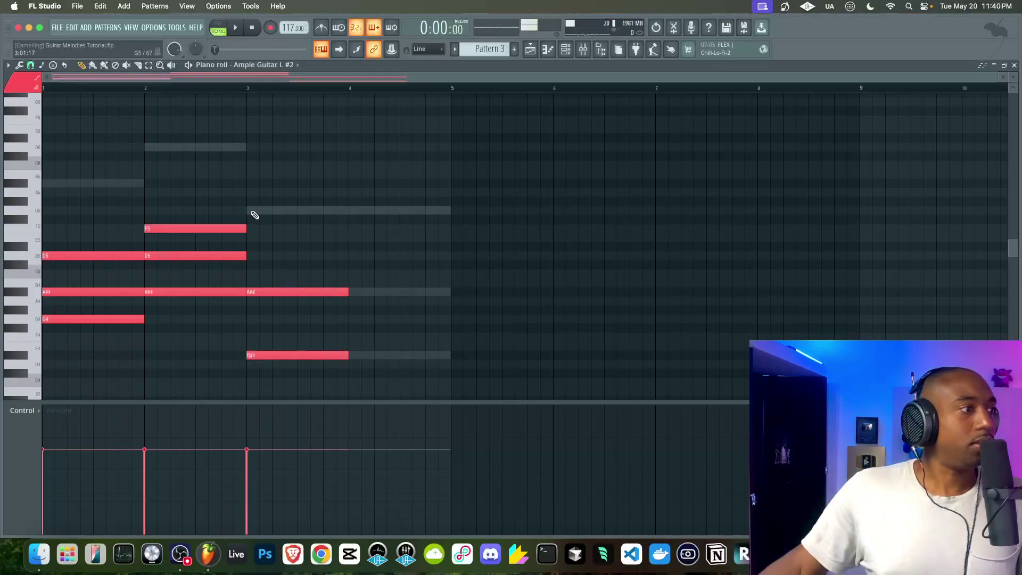
left_click(254, 319)
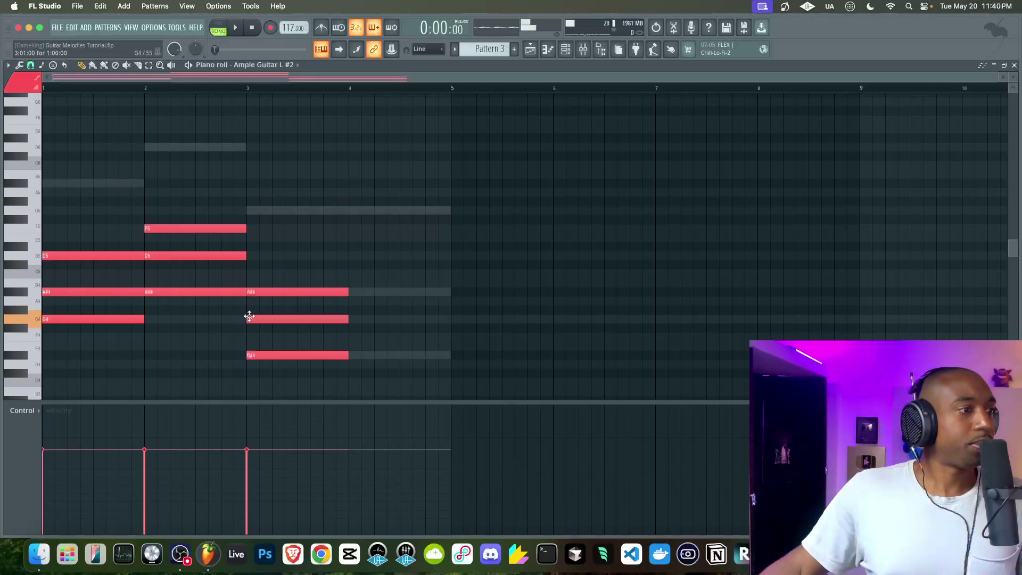
Extend the three notes of the bar 3 close triad to the end of bar 4.
left_click_drag(120, 237, 43, 360)
left_click_drag(181, 310, 198, 226)
left_click_drag(293, 255, 281, 363)
left_click_drag(342, 360, 451, 355)
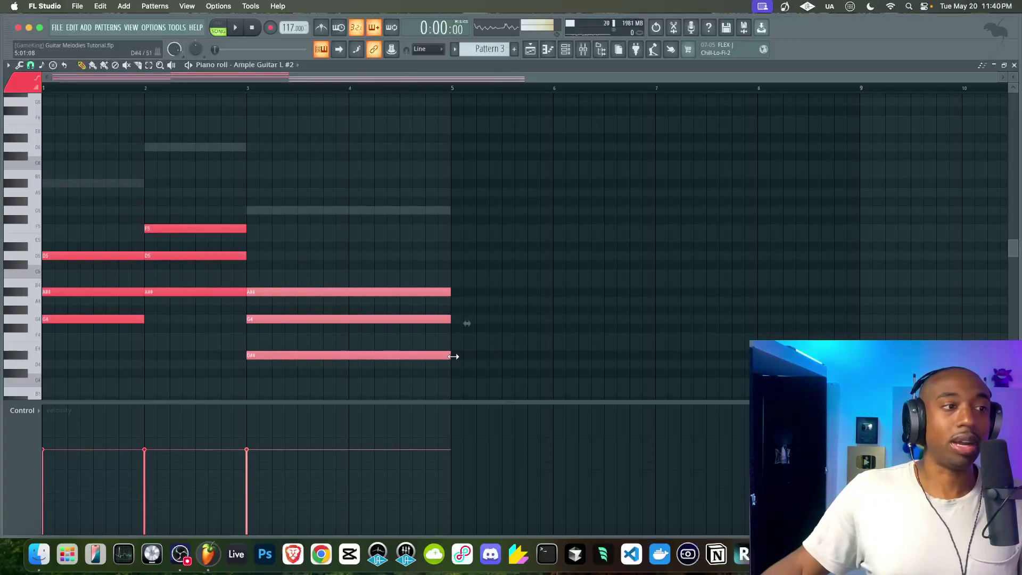
left_click(486, 356)
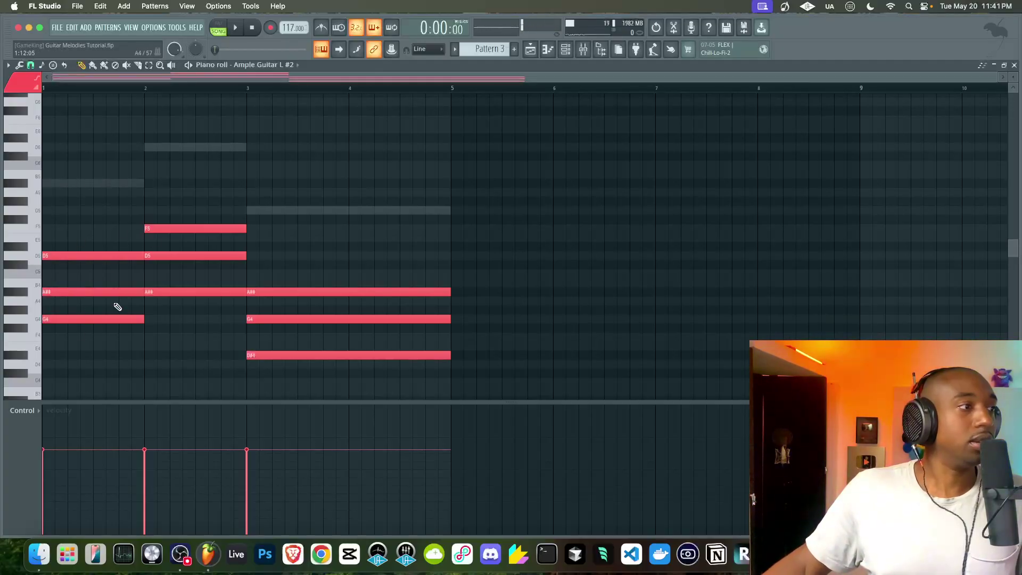
Duplicate the A#4 note of the bar 1 chord and raise the copy seven semitones to F5.
left_click_drag(100, 281, 47, 295)
key("shift+Up")
key("shift+Up")
key("shift+Up")
key("shift+Up")
key("shift+Up")
key("shift+Up")
key("shift+Up")
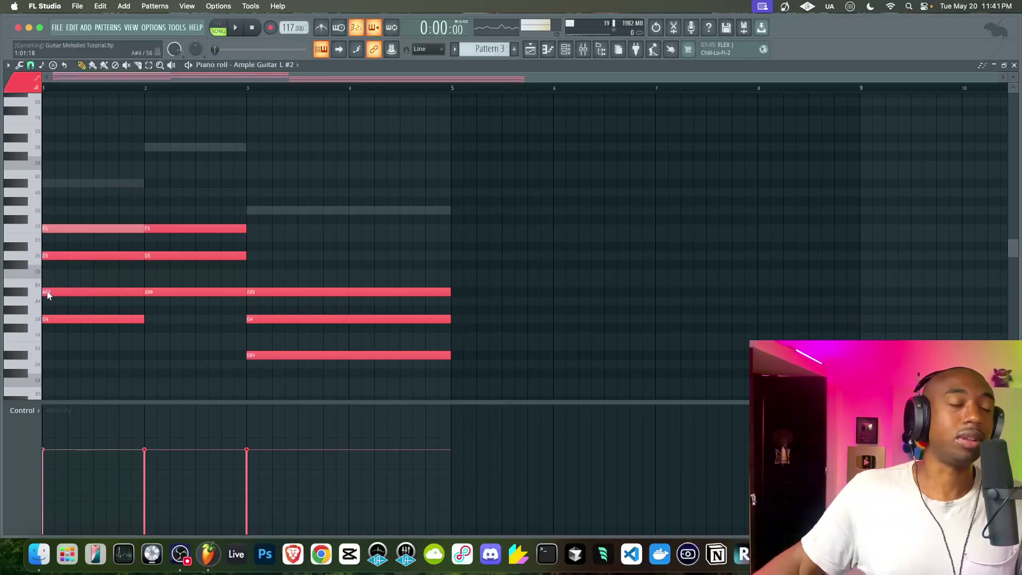
Duplicate the D5 note of the bar 2 chord and raise the copy seven semitones to A5.
left_click(169, 255)
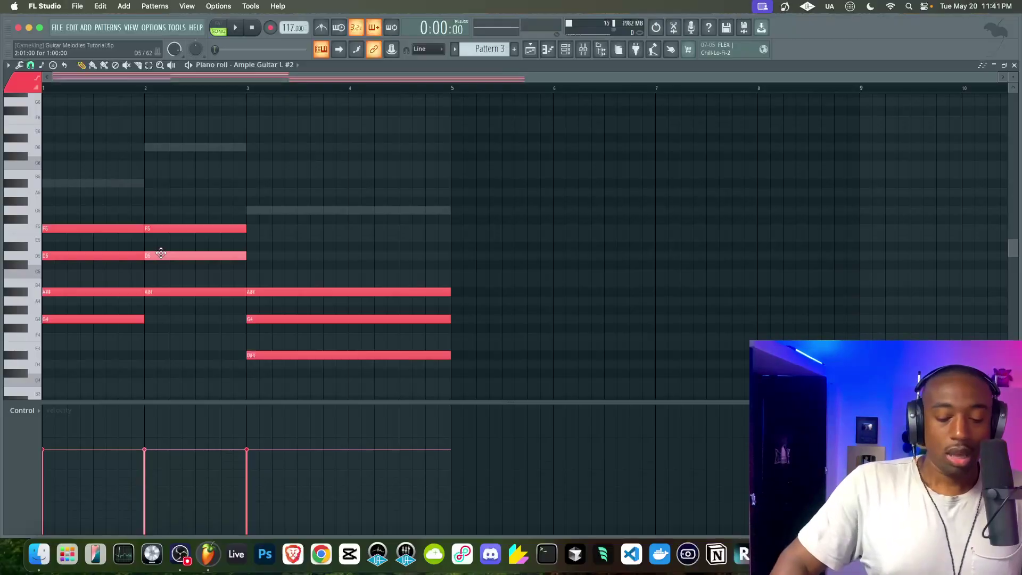
key("Up")
key("Up")
key("Up")
key("Up")
key("Up")
key("Up")
key("Up")
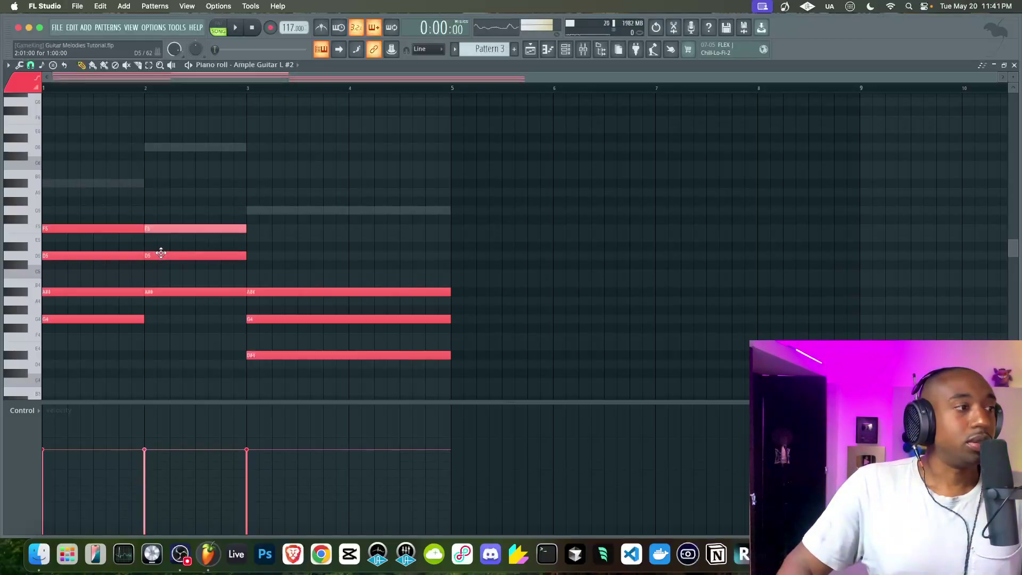
Duplicate the G4 note of the two-bar chord starting in bar 3 and raise the copy seven semitones to D5.
mouse_move(281, 319)
left_mouse_down()
mouse_move(289, 324)
mouse_move(269, 323)
left_mouse_up()
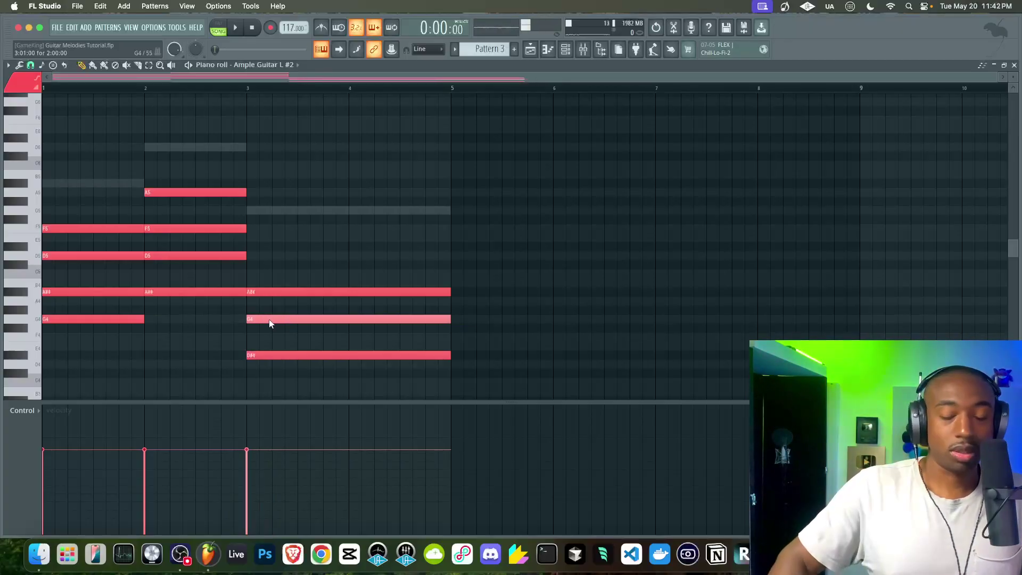
key("Up")
key("Up")
key("Up")
key("Up")
key("Up")
key("Up")
key("Up")
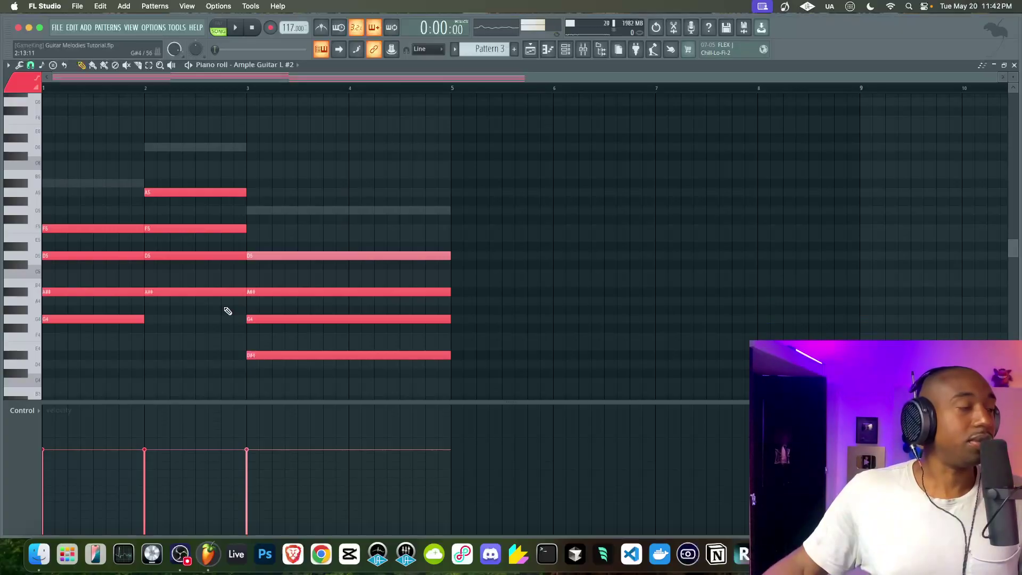
Delete the D5 from the bar 1 chord, the F5 from the bar 2 chord and the A#4 from the bar 3 chord.
left_click(79, 275)
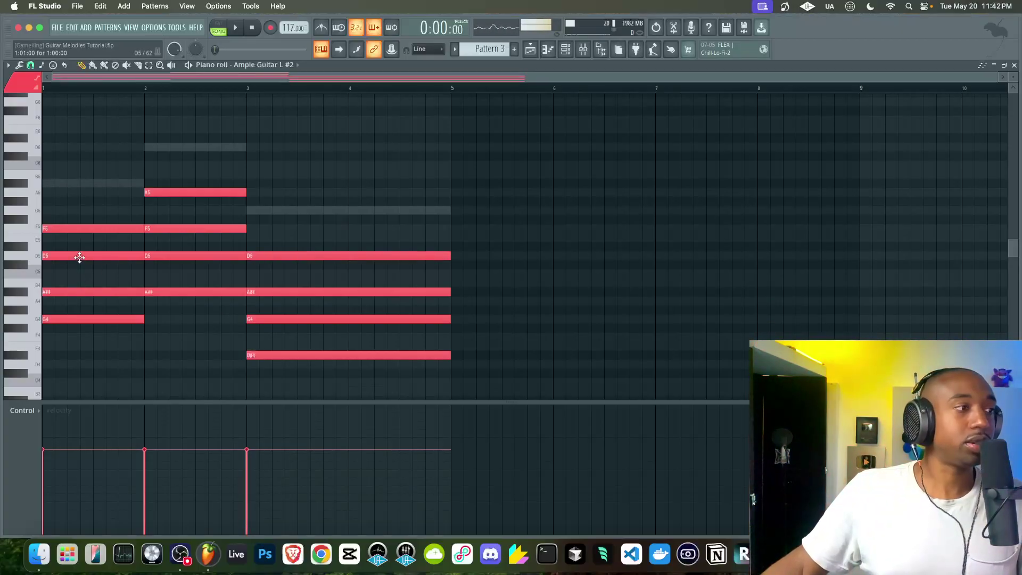
left_click(79, 257)
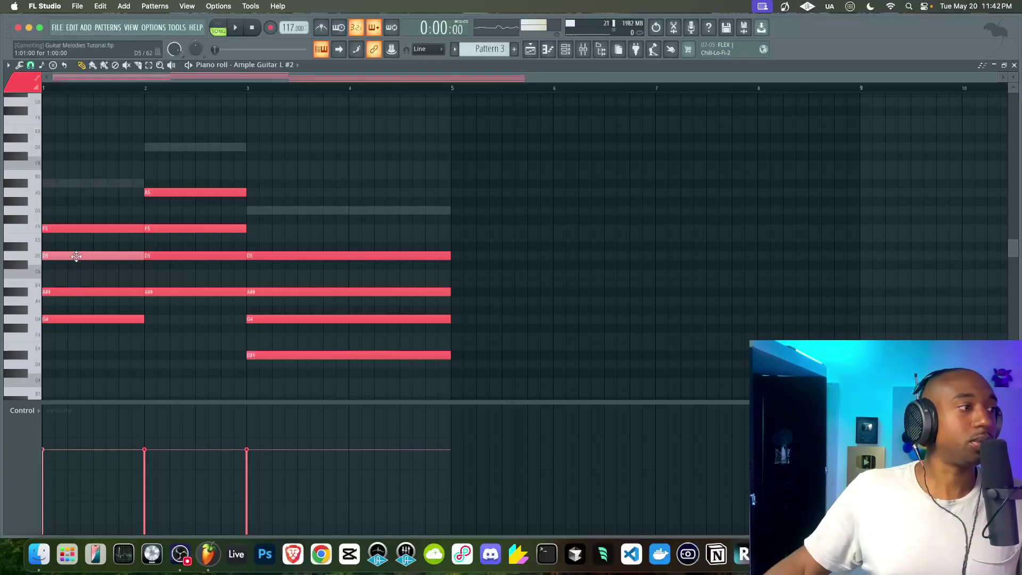
left_click(155, 228, "shift")
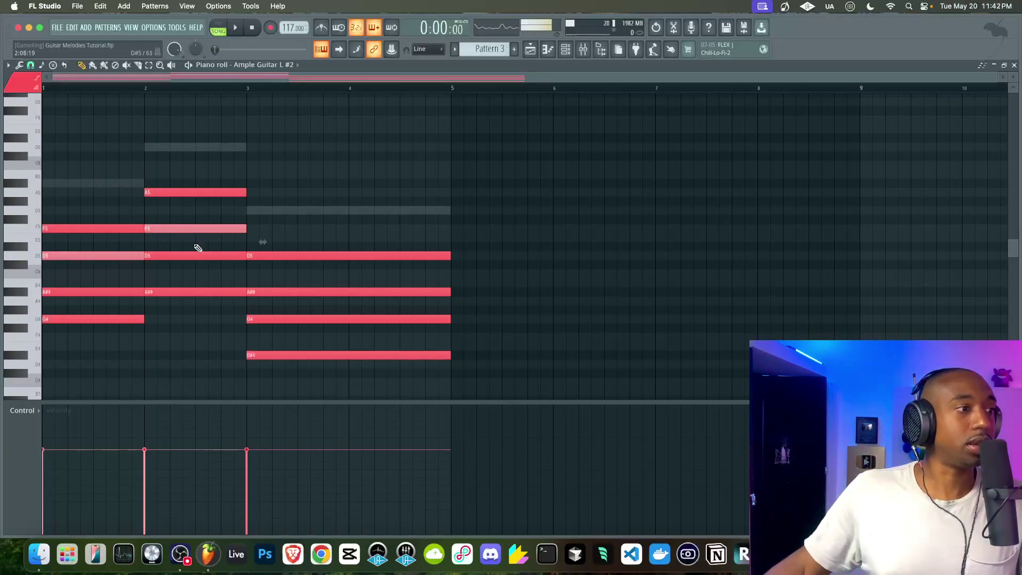
left_click(278, 293, "shift")
key("Delete")
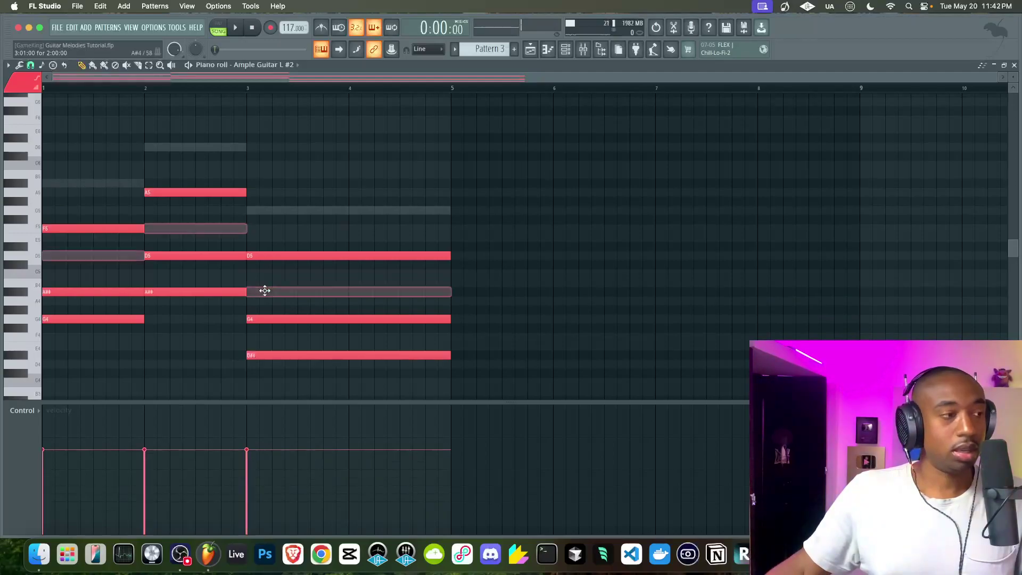
left_click_drag(93, 345, 84, 272)
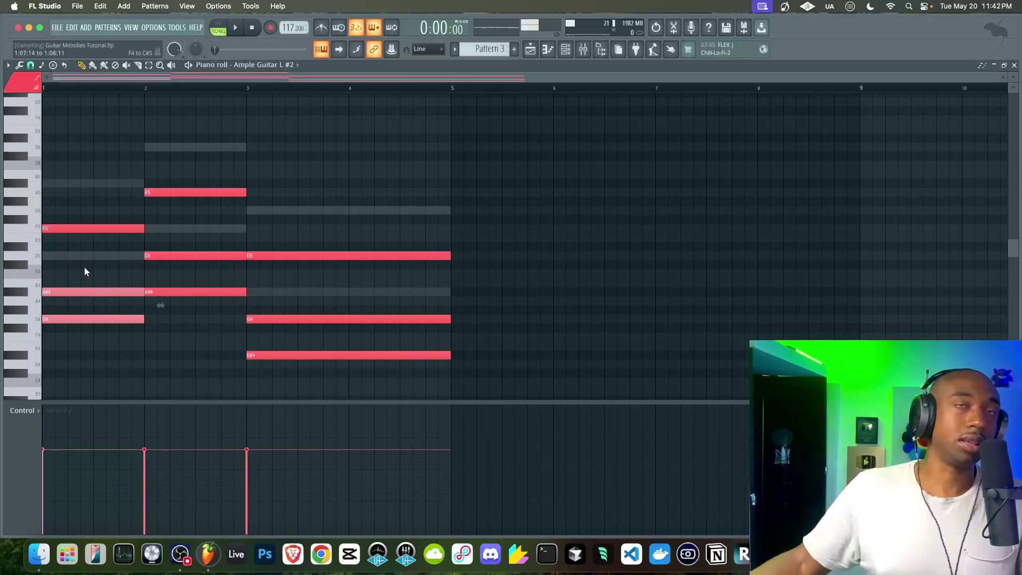
left_click_drag(87, 229, 72, 334)
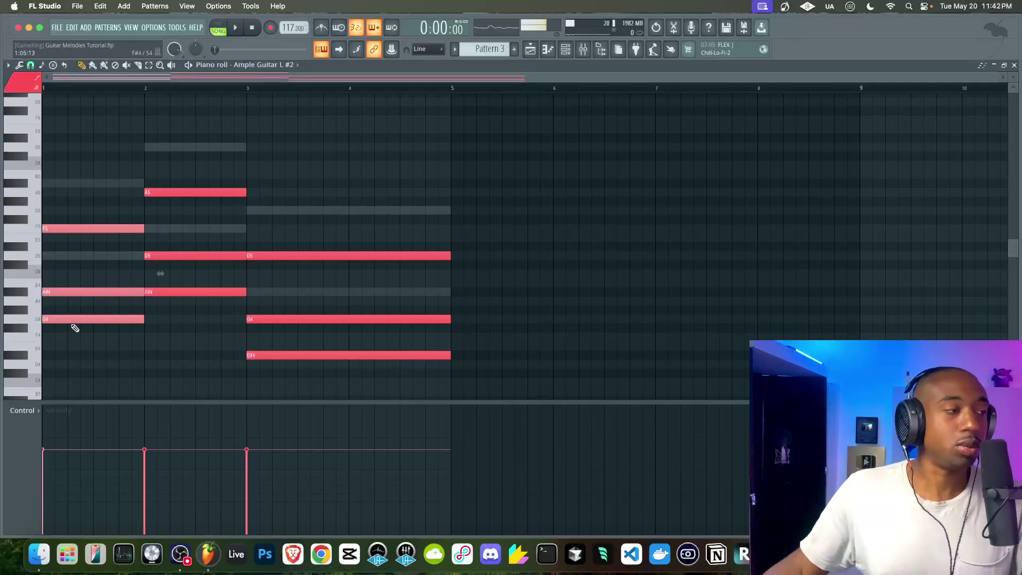
left_click(76, 266)
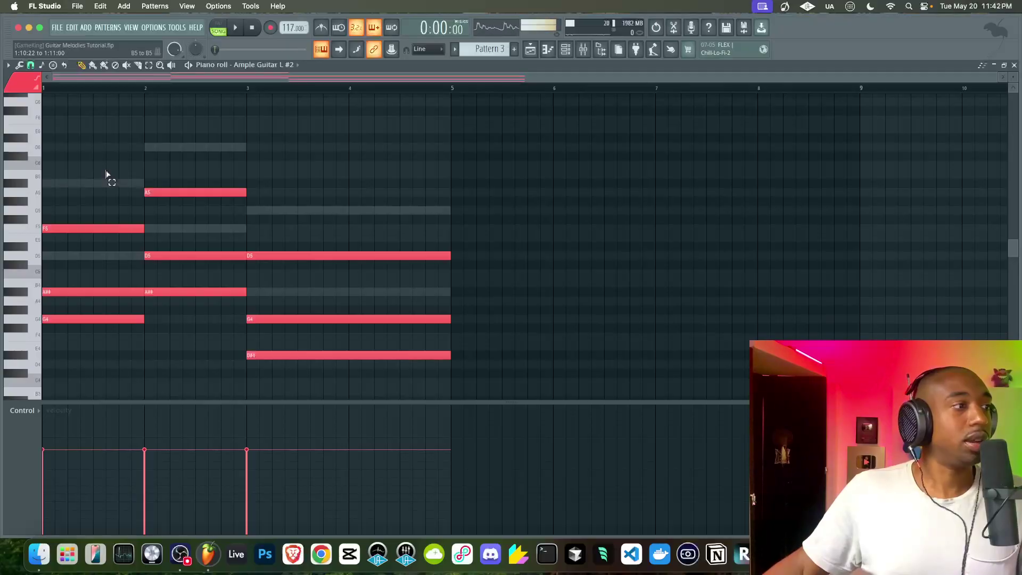
Shift the top note of each chord, F5, A5 and D5, one beat to the right and play the pattern.
left_click_drag(105, 170, 140, 237)
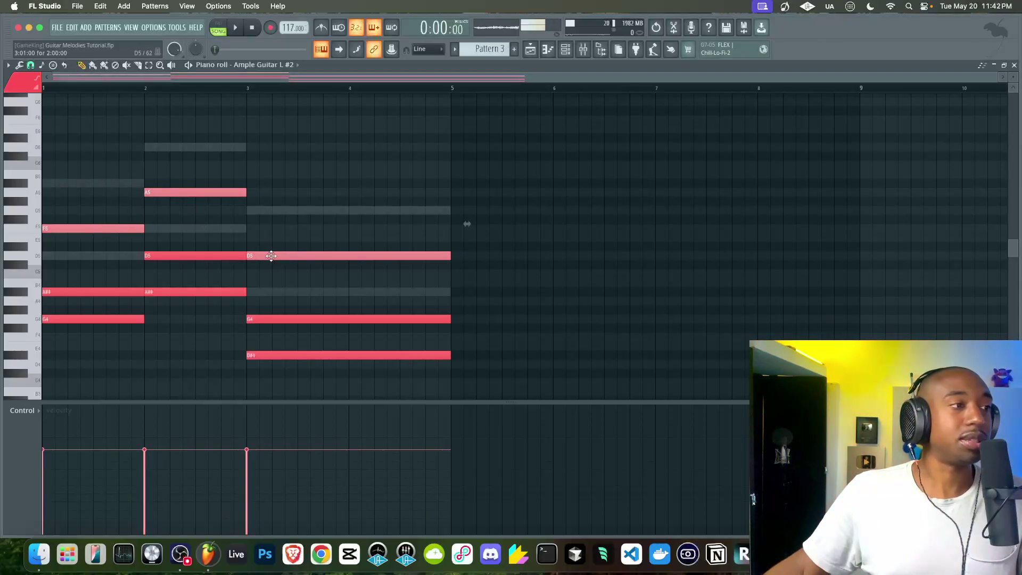
key("space")
left_click_drag(270, 256, 290, 256)
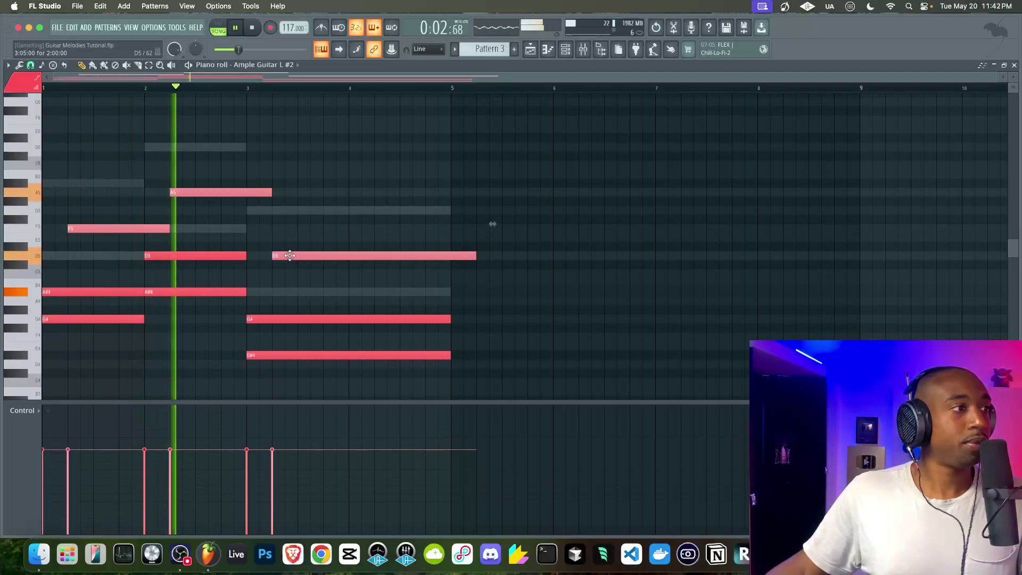
left_click(296, 237)
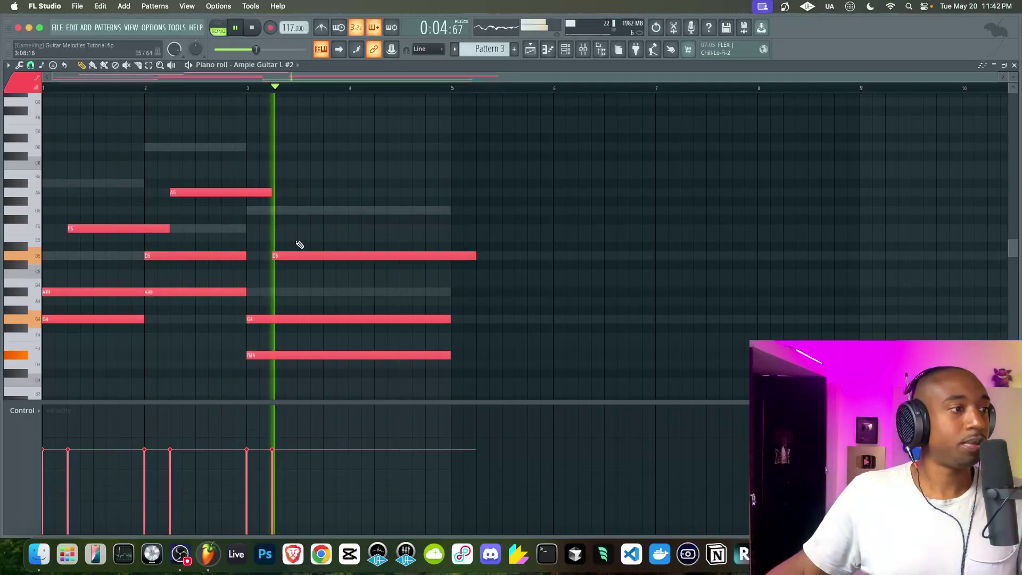
key("space")
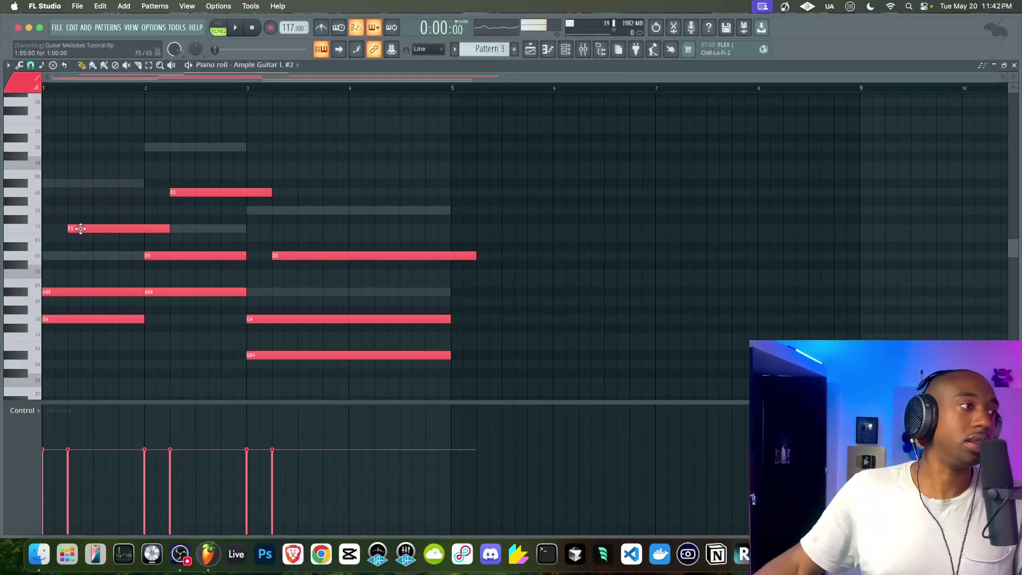
Shift the middle note of each chord, A#4, D5 and G4, half a beat to the right while playing the pattern.
left_click_drag(70, 287, 72, 350)
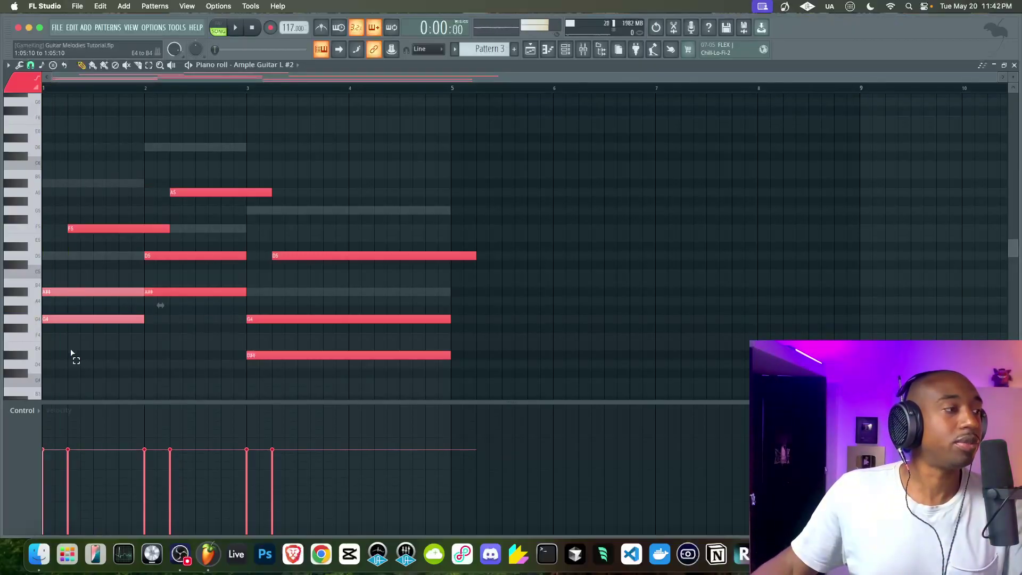
left_click_drag(172, 305, 176, 262)
left_click_drag(273, 307, 278, 357)
left_click(194, 345)
left_click_drag(44, 292, 55, 292)
key("space")
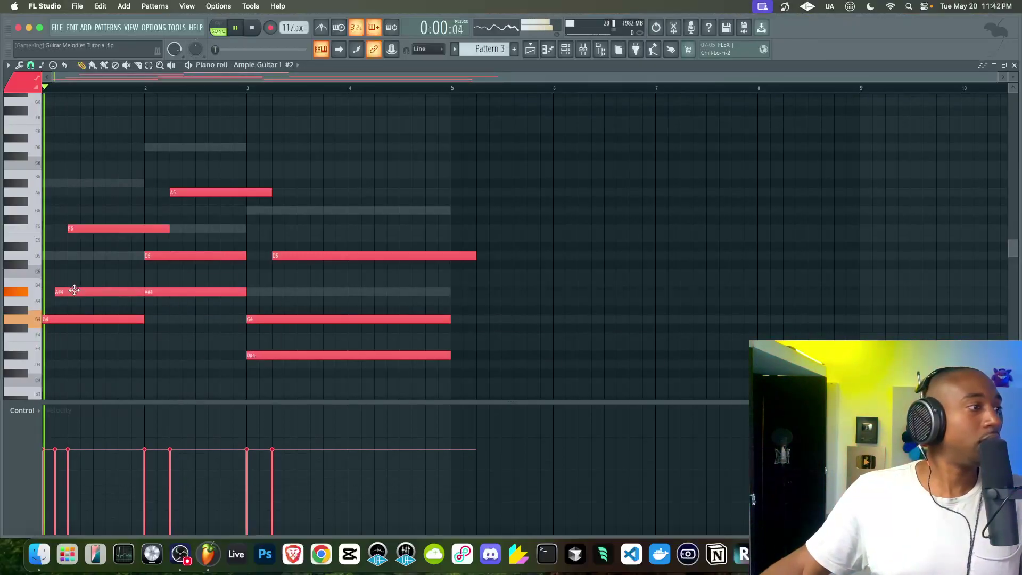
left_click_drag(167, 255, 180, 255)
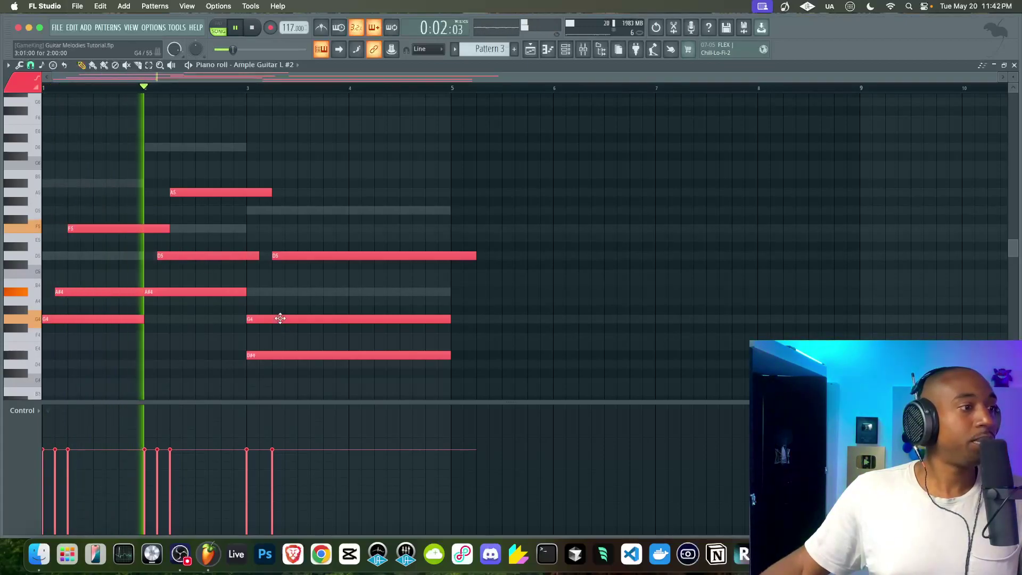
left_click_drag(279, 318, 292, 317)
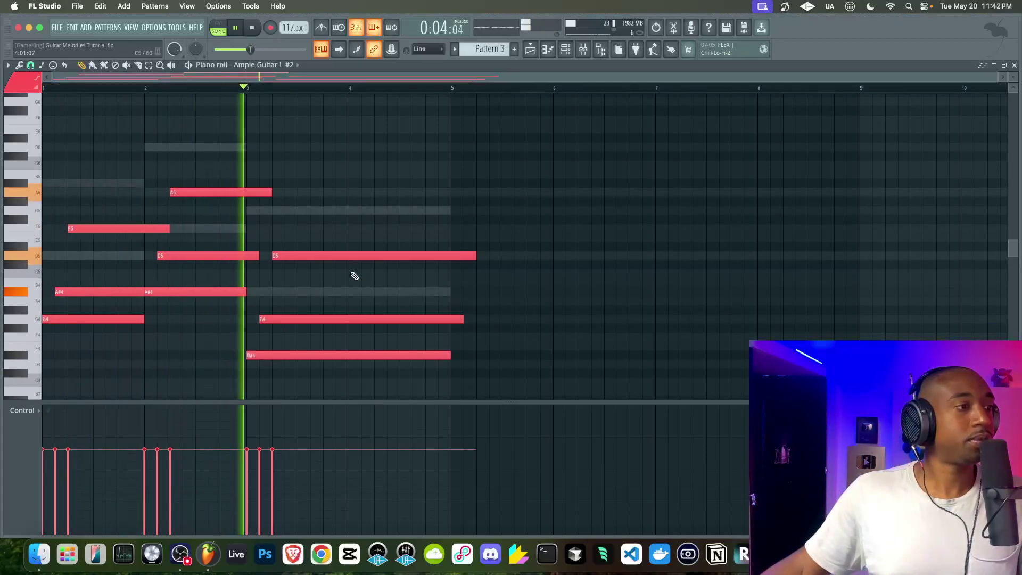
Trim the overhanging D5 and G4 notes of the last chord to the end of bar 4 and replay the pattern.
left_click_drag(475, 256, 451, 255)
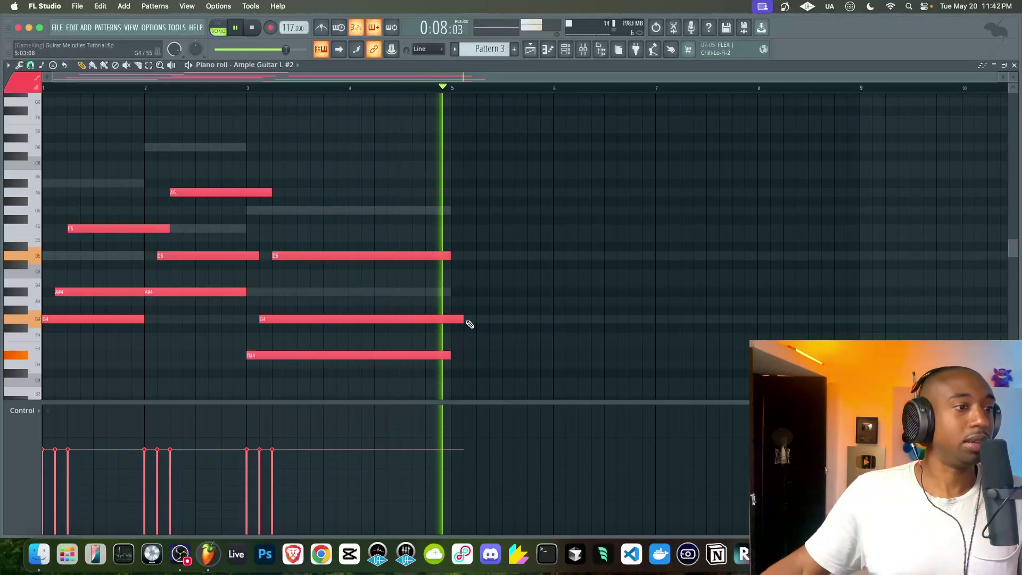
key("space")
left_click_drag(461, 320, 449, 319)
key("space")
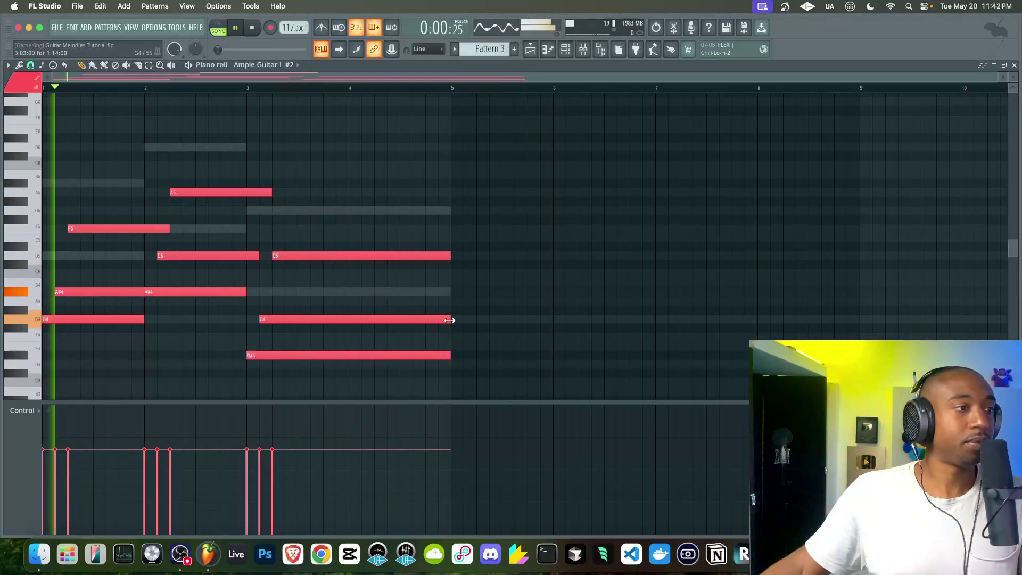
Slice the three notes of the last chord at the start of bar 4 and delete the parts after the cut.
left_click(137, 66)
left_click_drag(349, 229, 368, 194)
key("Delete")
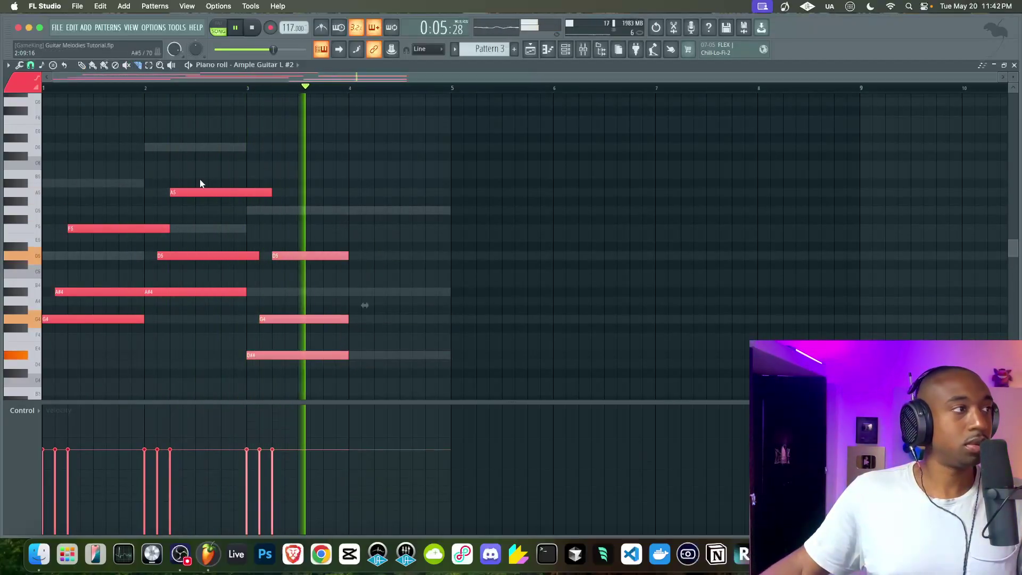
Copy the shortened bar 3 chord into bar 4, ending at bar 5, and extend the original G4 and D5 to meet the copies.
left_click(82, 67)
key("space")
left_click_drag(275, 351, 364, 353)
key("space")
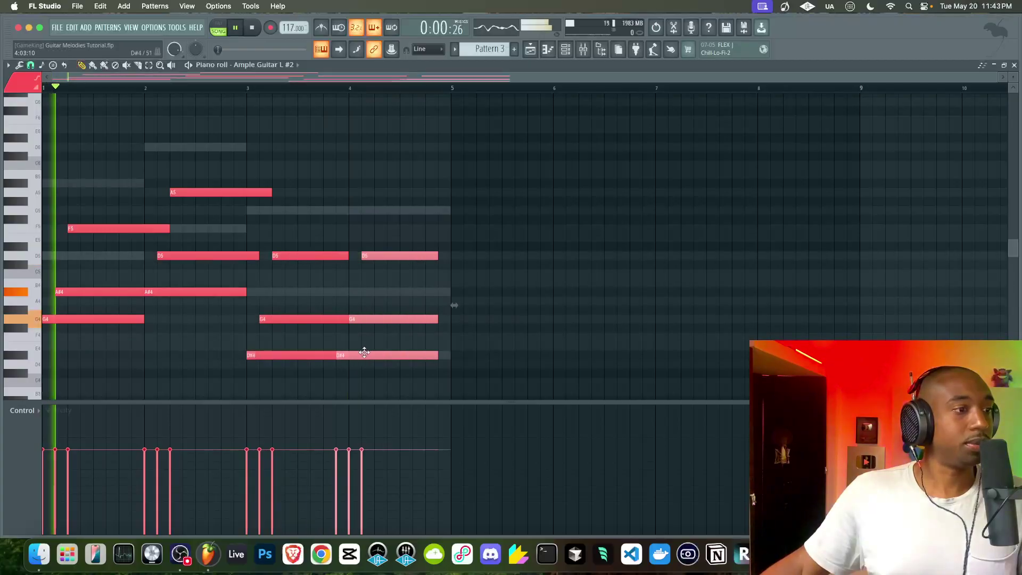
left_click(360, 302, "super")
left_click_drag(347, 318, 359, 318)
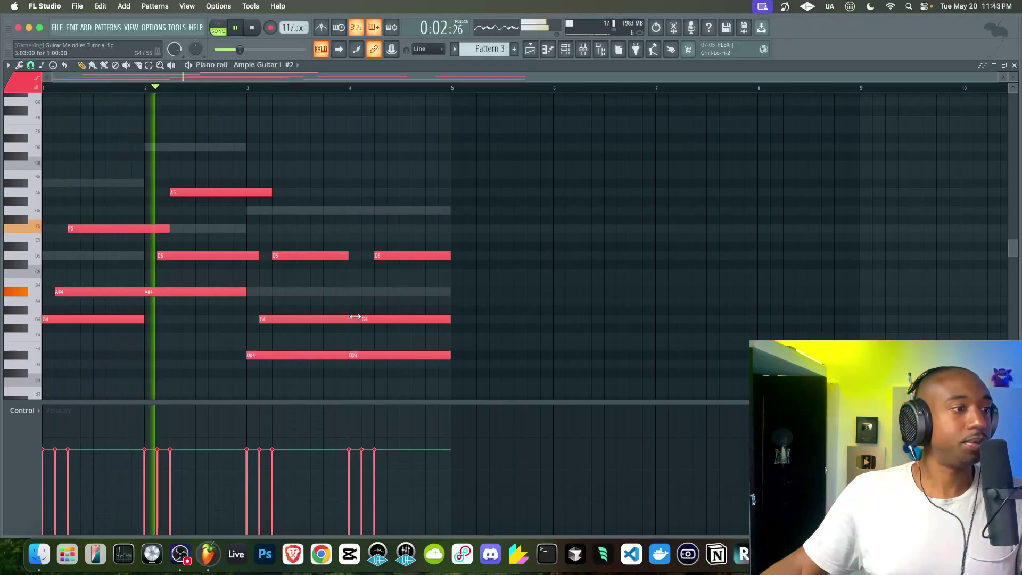
left_click_drag(348, 255, 365, 255)
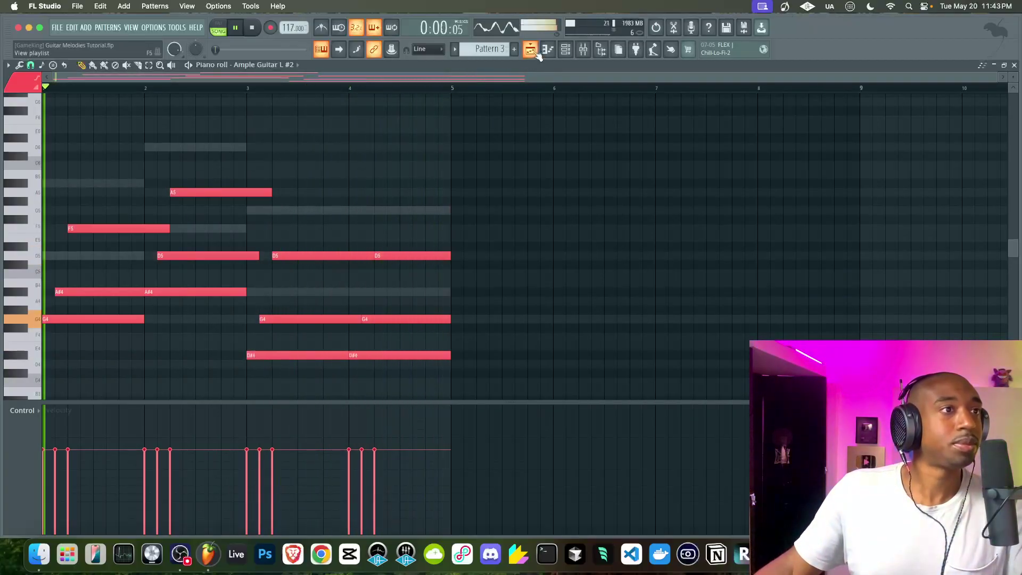
Delete the copied bar 4 chord and lengthen the three remaining bar 3 chord notes by one bar.
left_click_drag(410, 242, 315, 198)
key("Delete")
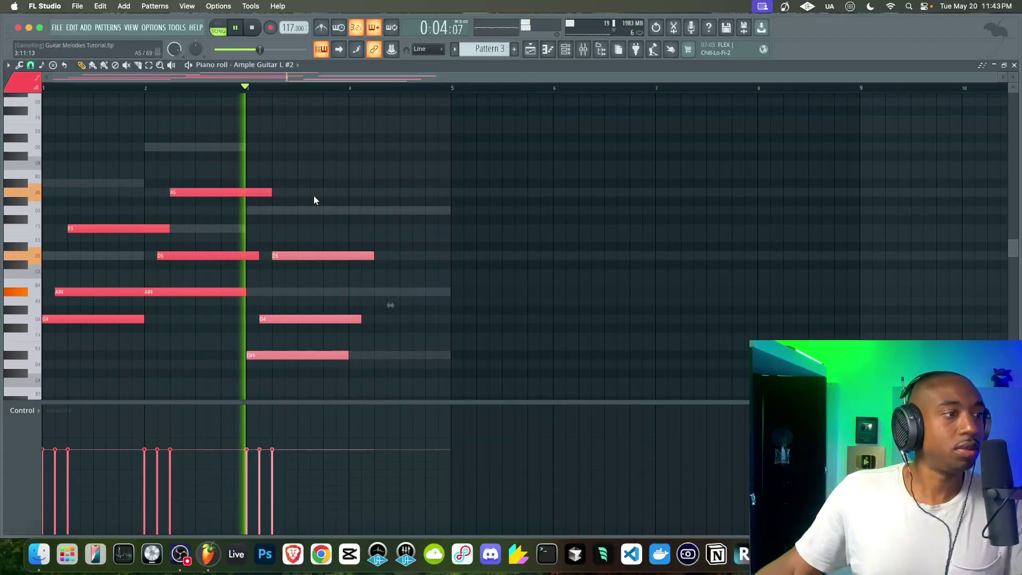
left_click_drag(385, 265, 487, 261)
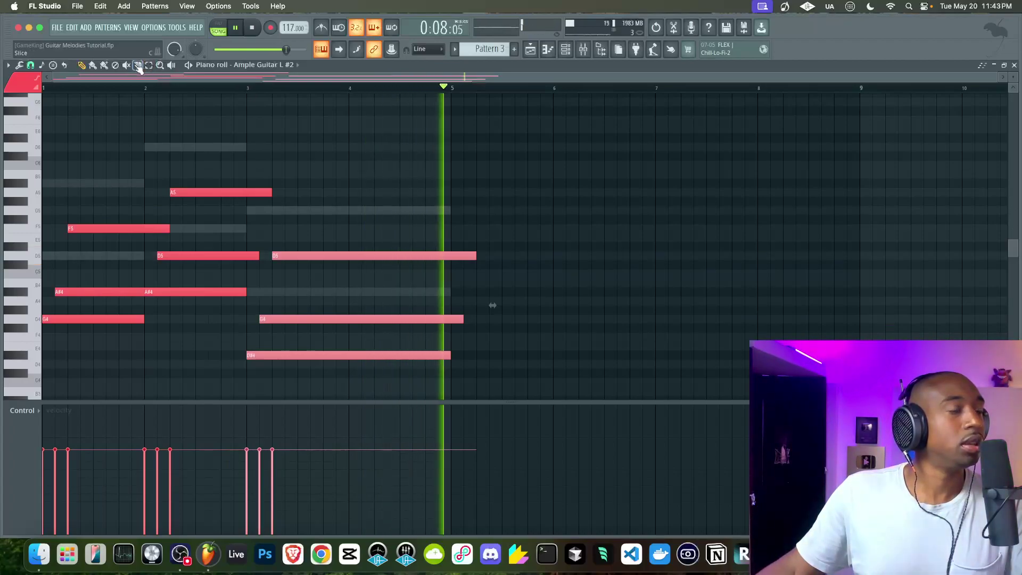
Slice the overhanging D5 and G4 notes at the end of bar 4 and delete the cut-off pieces.
key("space")
left_click_drag(456, 235, 458, 337)
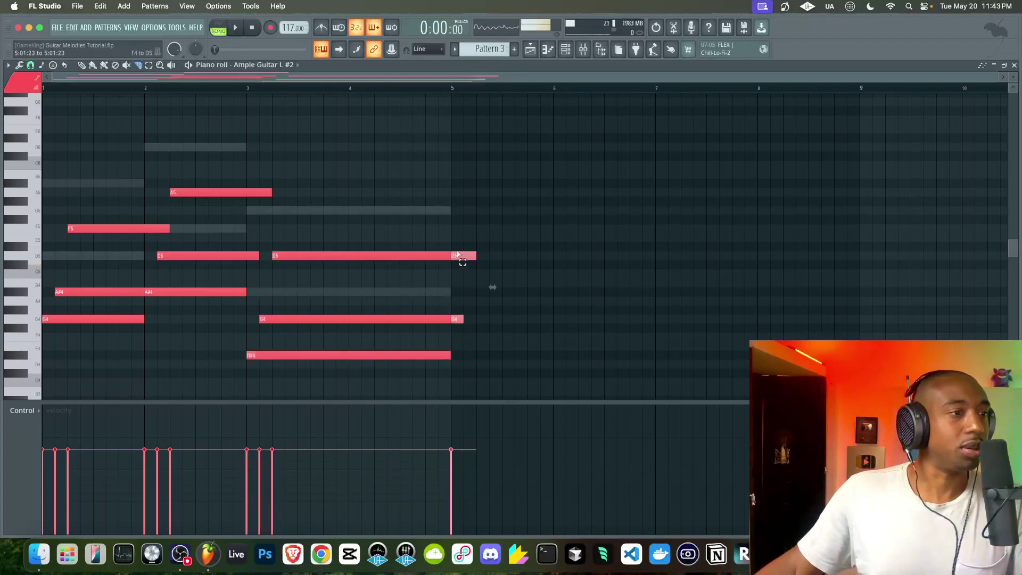
key("Delete")
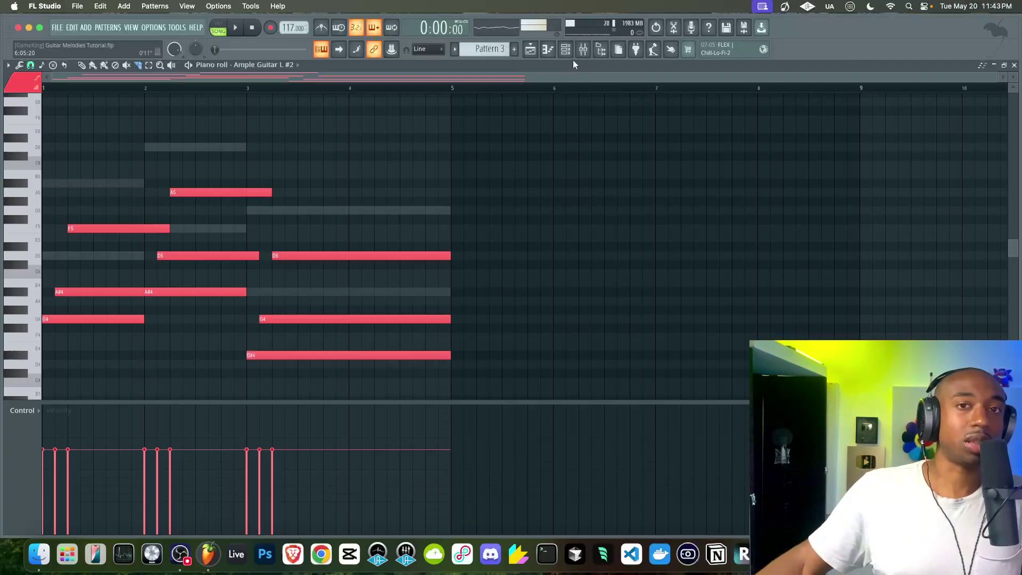
Save the project and open the playlist.
key("super+s")
left_click(530, 49)
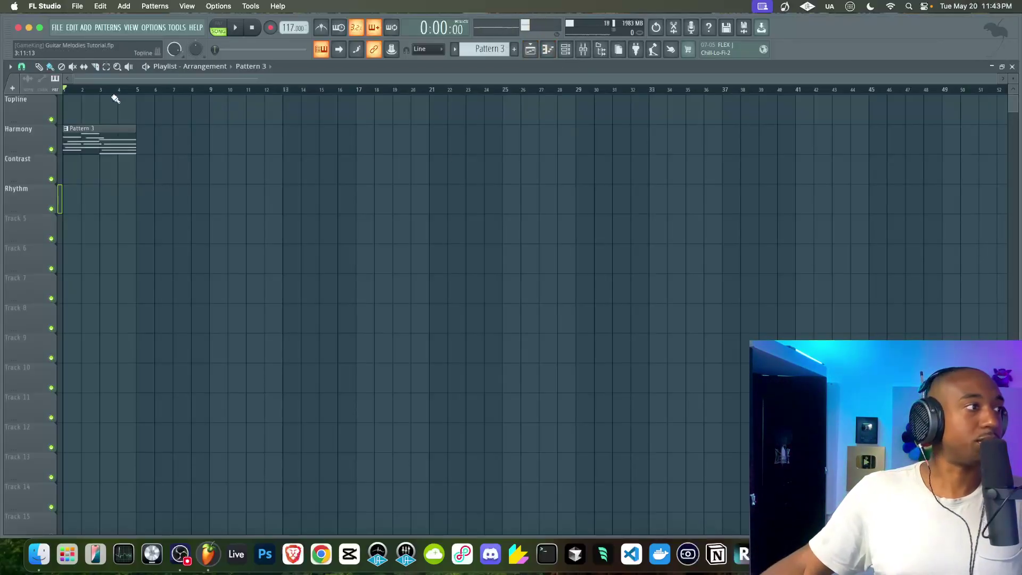
Try placing a Pattern 3 clip at the start of the Topline track and remove it again.
left_click(37, 67)
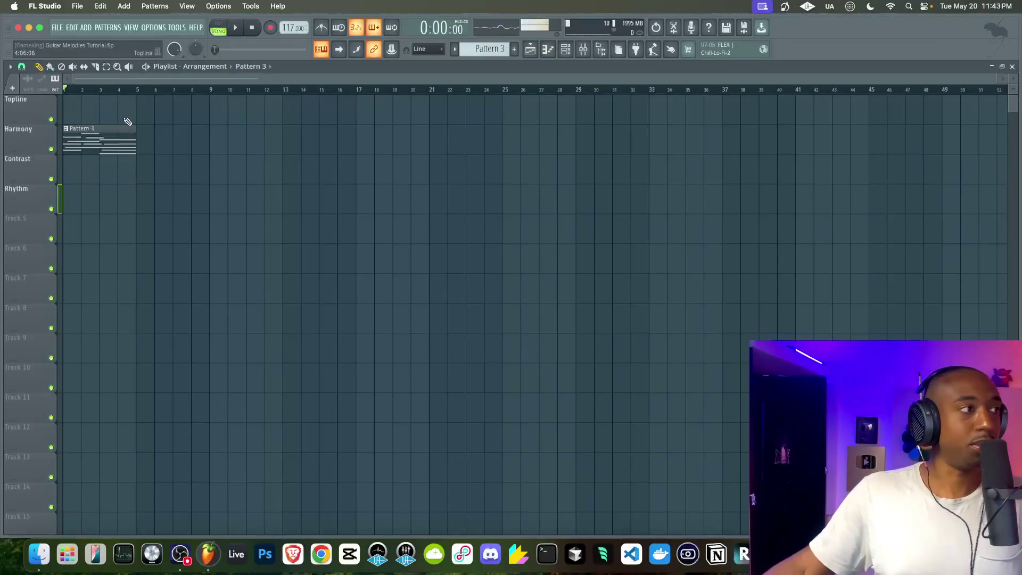
left_click(79, 105)
left_click_drag(80, 105, 62, 104)
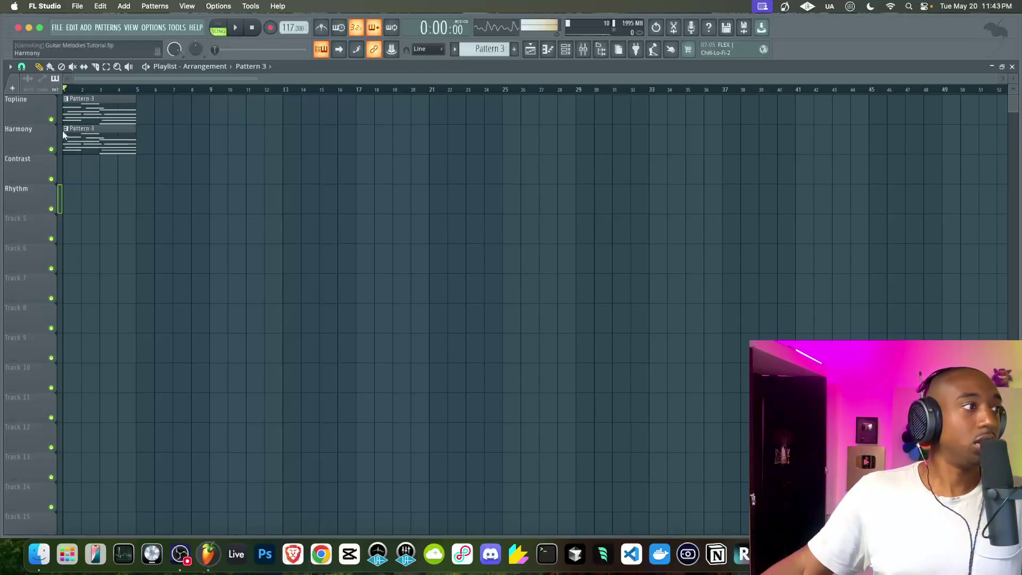
right_click(122, 118)
Open the piano roll of Ample Guitar L #2 from the channel rack and play the pattern.
left_click(566, 50)
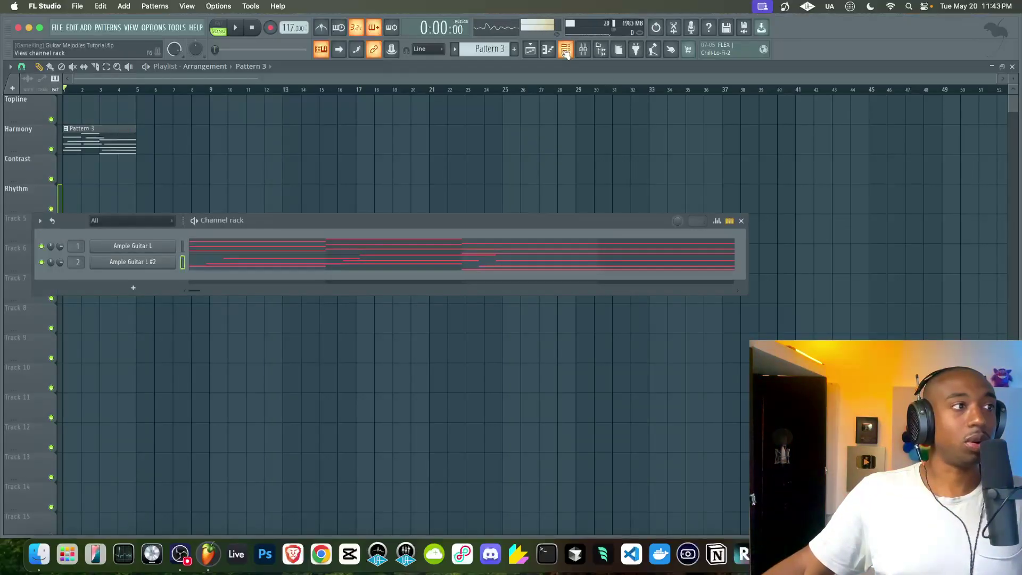
left_click(237, 260)
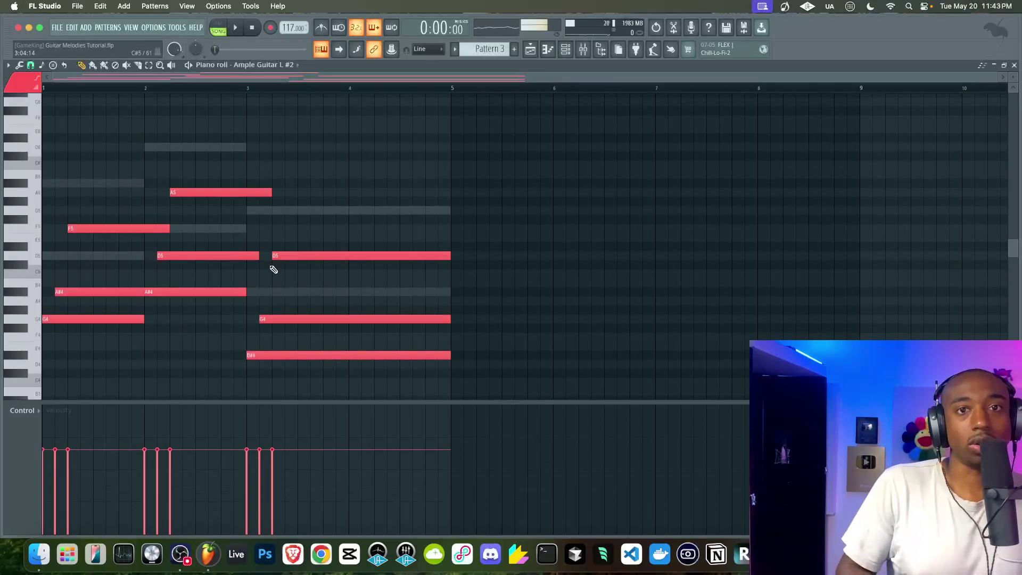
key("space")
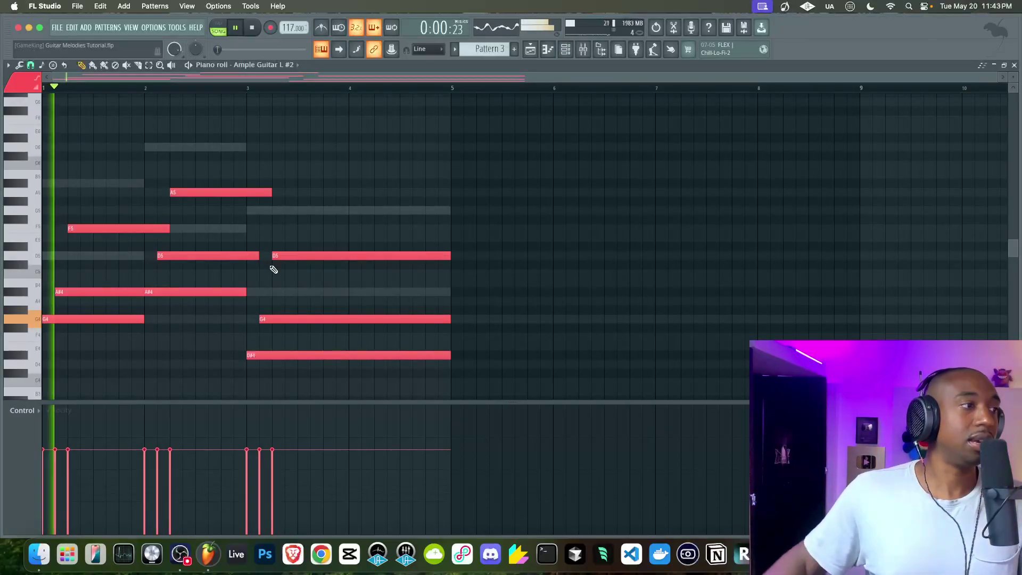
Switch to Pattern 2, return to Pattern 3 and play its strummed chords.
key("space")
scroll(503, 48, "down", 1)
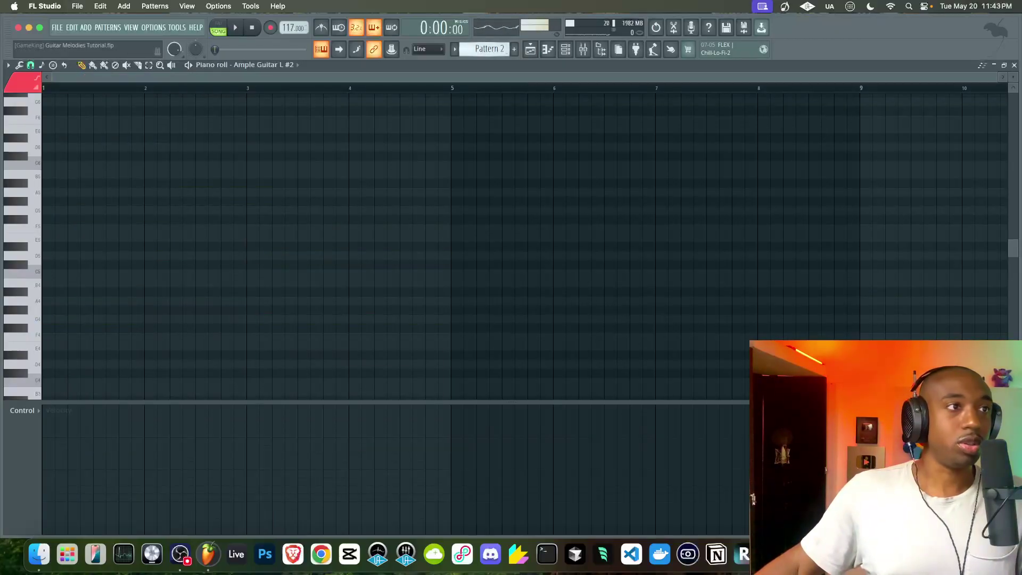
scroll(503, 49, "up", 1)
key("space")
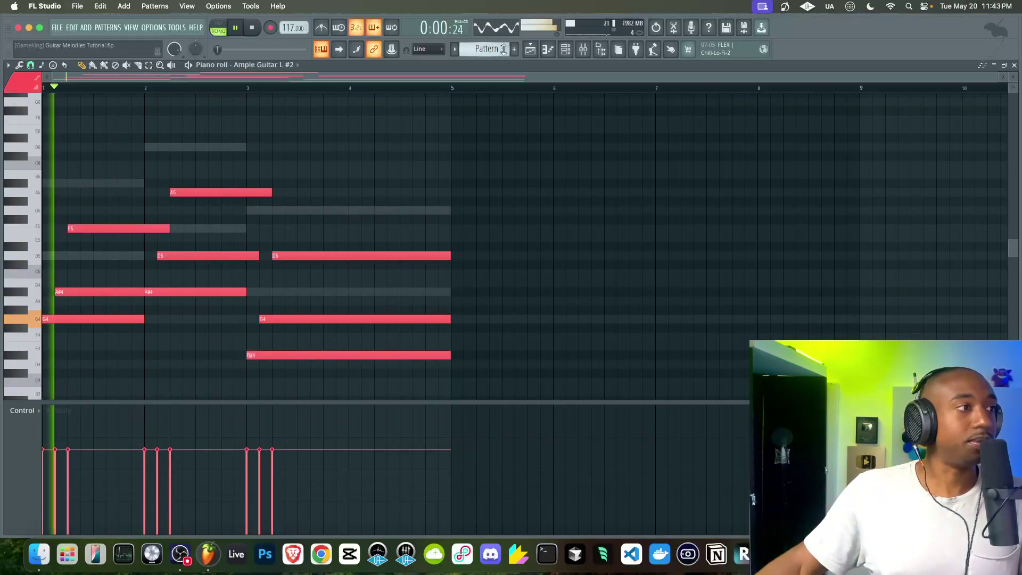
key("space")
key("space")
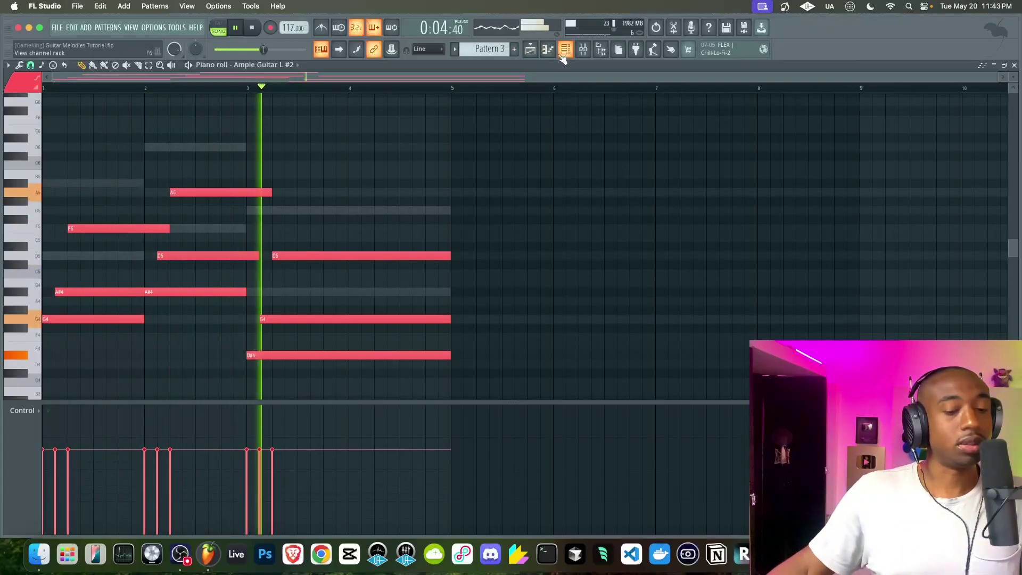
key("space")
Switch to the empty Pattern 4 and open the piano roll of Ample Guitar L.
left_click(514, 49)
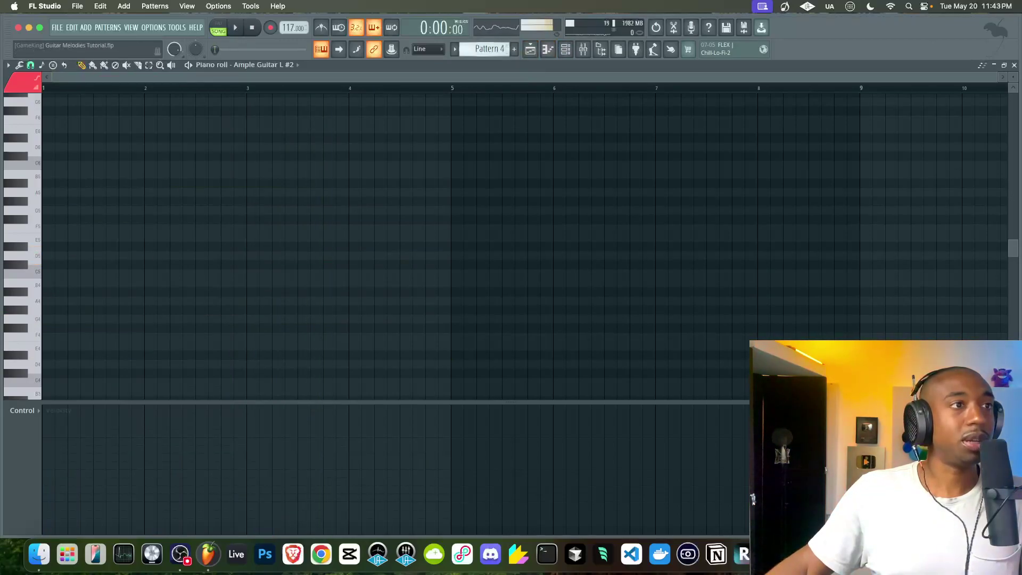
left_click(565, 52)
right_click(167, 247)
left_click(201, 247)
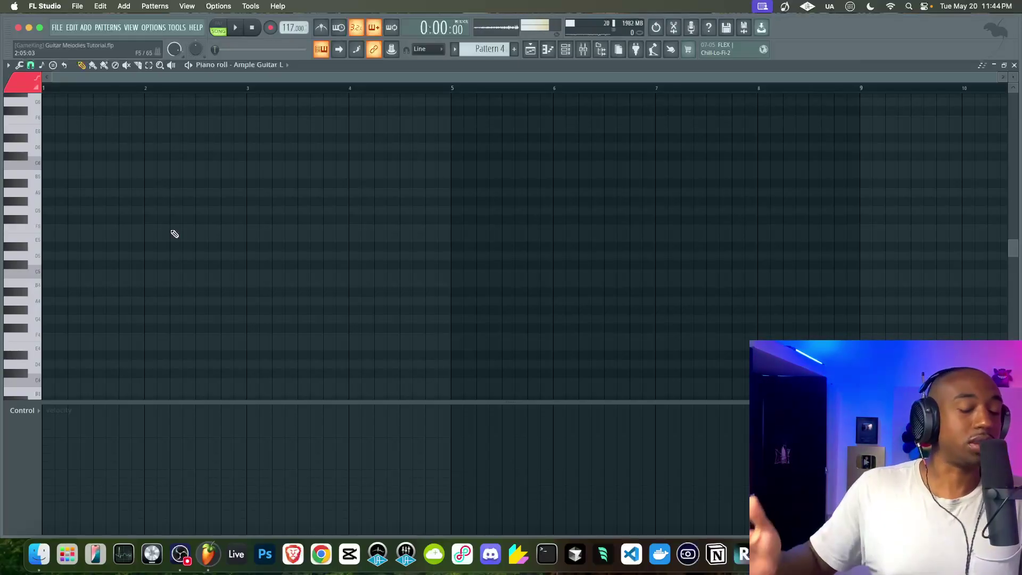
Add D5, F5 and A5 notes at the start of bar 1 and set their length to one bar.
left_click(53, 255)
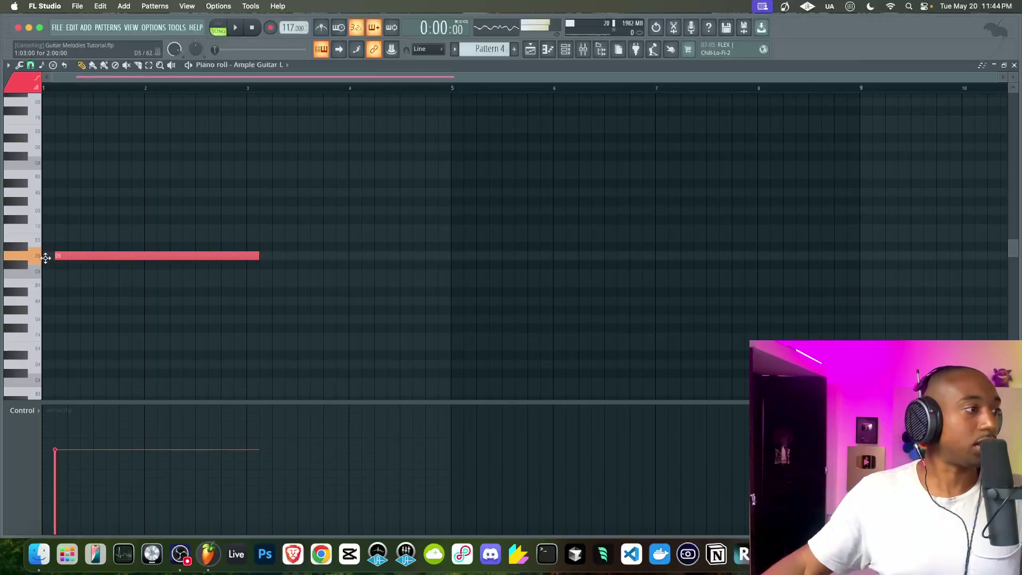
left_click(60, 227)
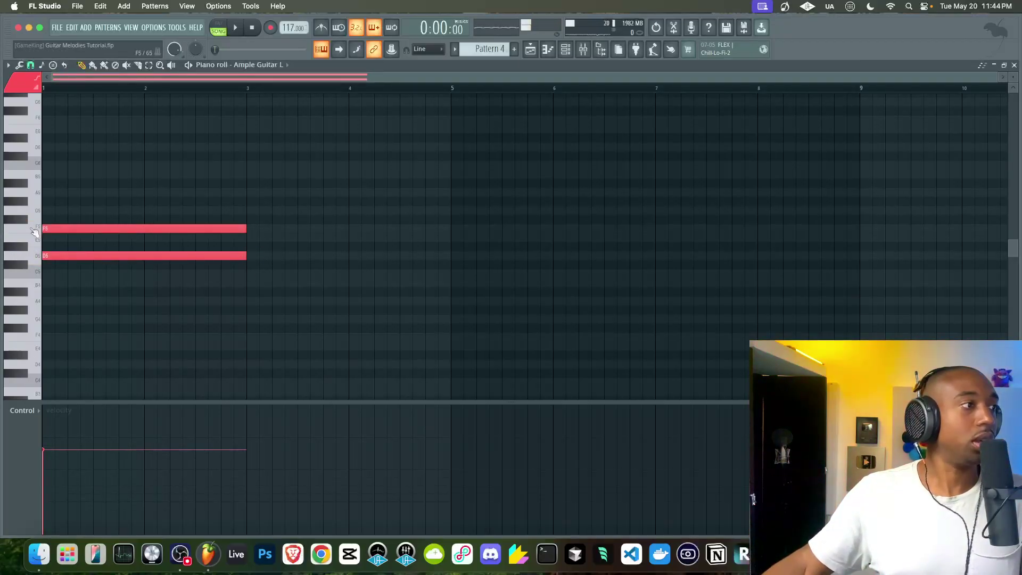
left_click(56, 193)
scroll(59, 226, "up", 3)
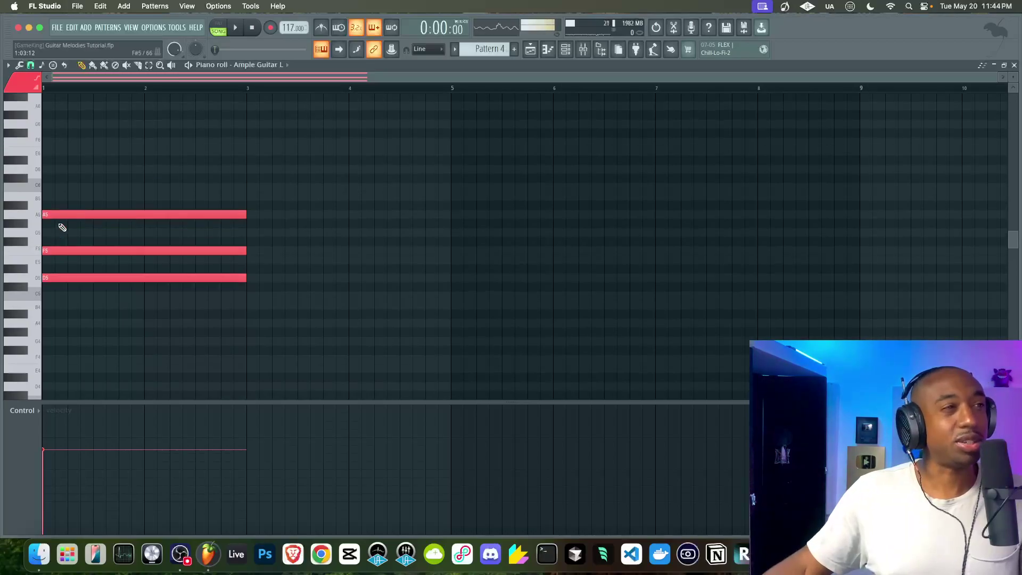
scroll(59, 226, "down", 3)
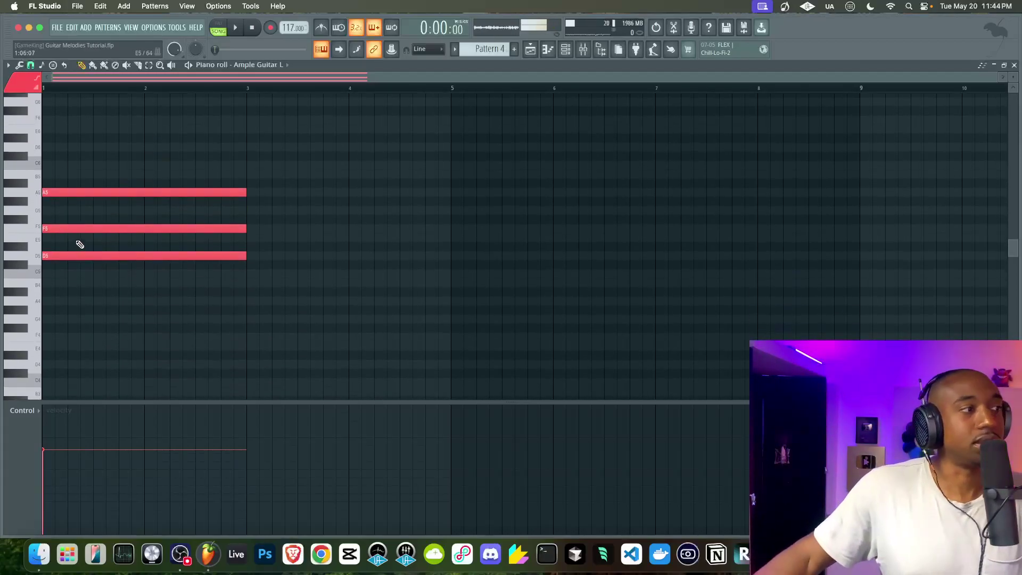
scroll(81, 242, "up", 1)
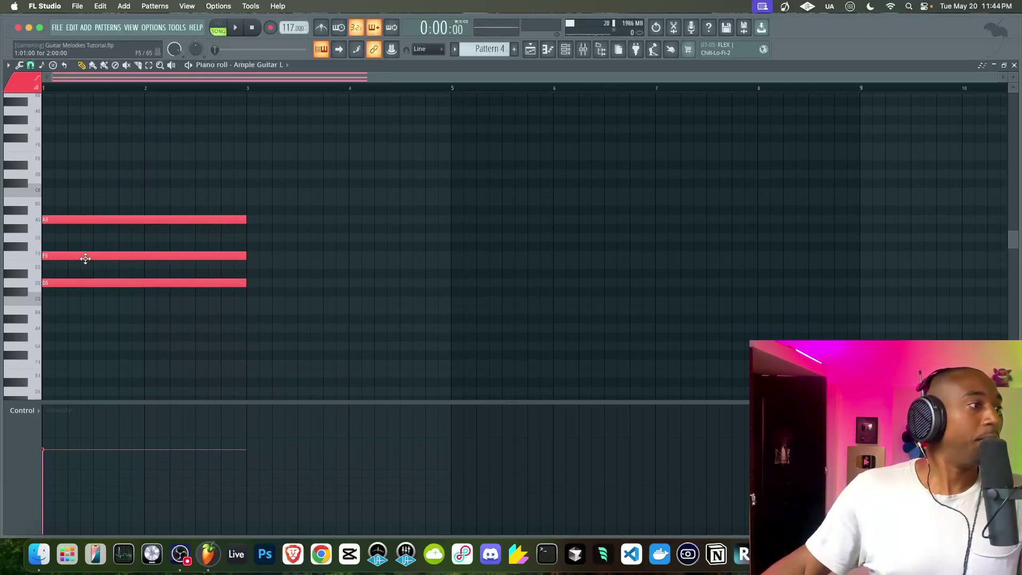
scroll(104, 191, "down", 1)
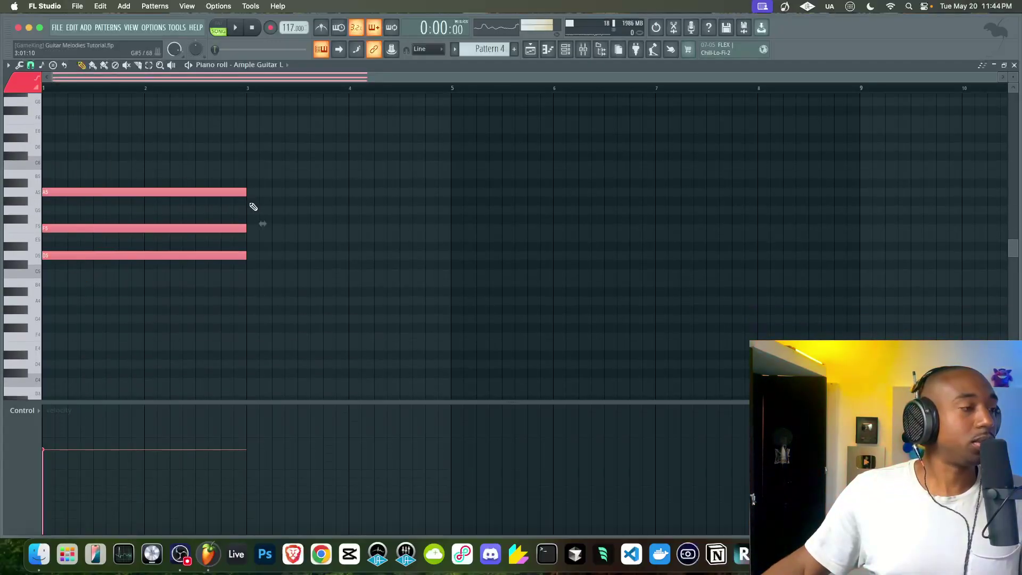
left_click_drag(244, 192, 145, 192)
scroll(147, 193, "up", 2)
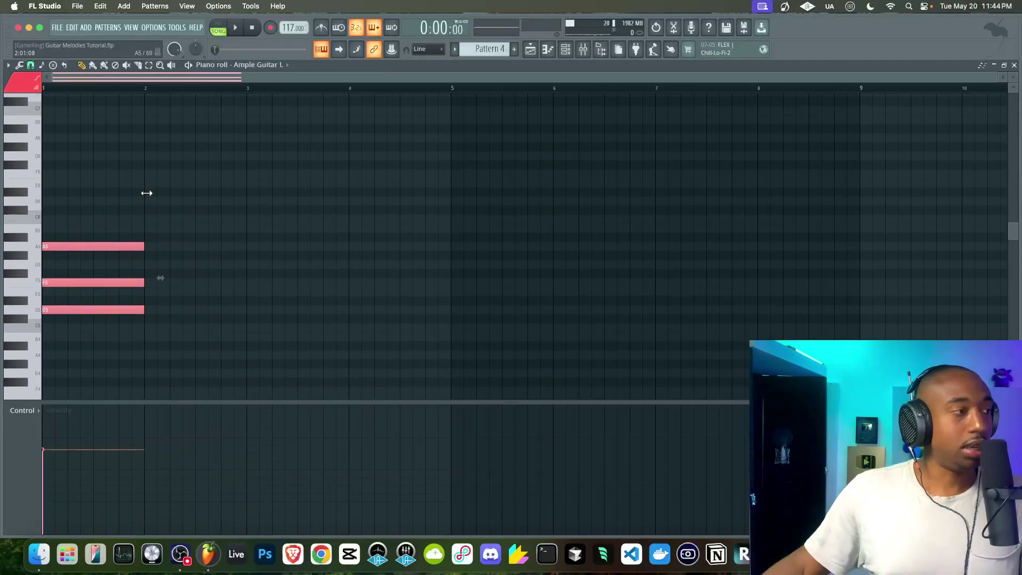
Try a copy of the F5 note raised seven semitones to C6, plus a D#6 note, and delete both.
left_click(85, 248)
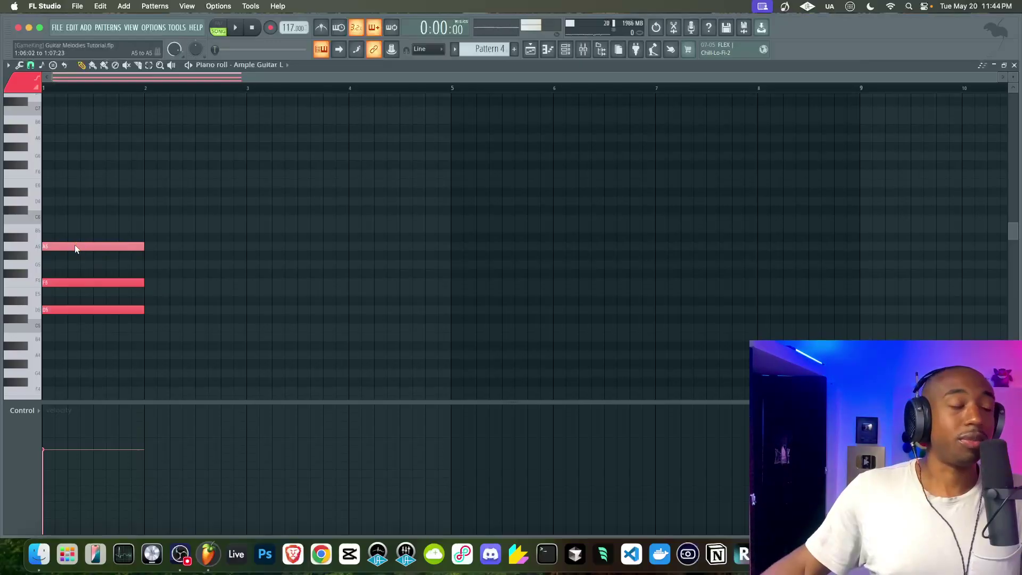
left_click(79, 283)
mouse_move(70, 281)
left_mouse_down()
mouse_move(82, 280)
mouse_move(62, 279)
left_mouse_up()
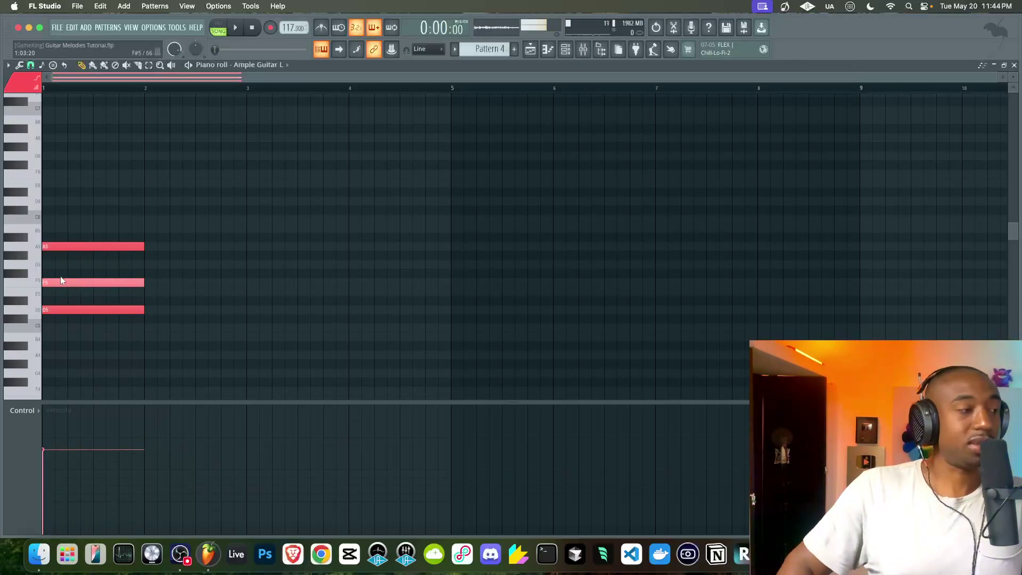
key("shift+Up")
key("shift+Up")
key("shift+Up")
key("shift+Up")
key("shift+Up")
key("shift+Up")
key("shift+Up")
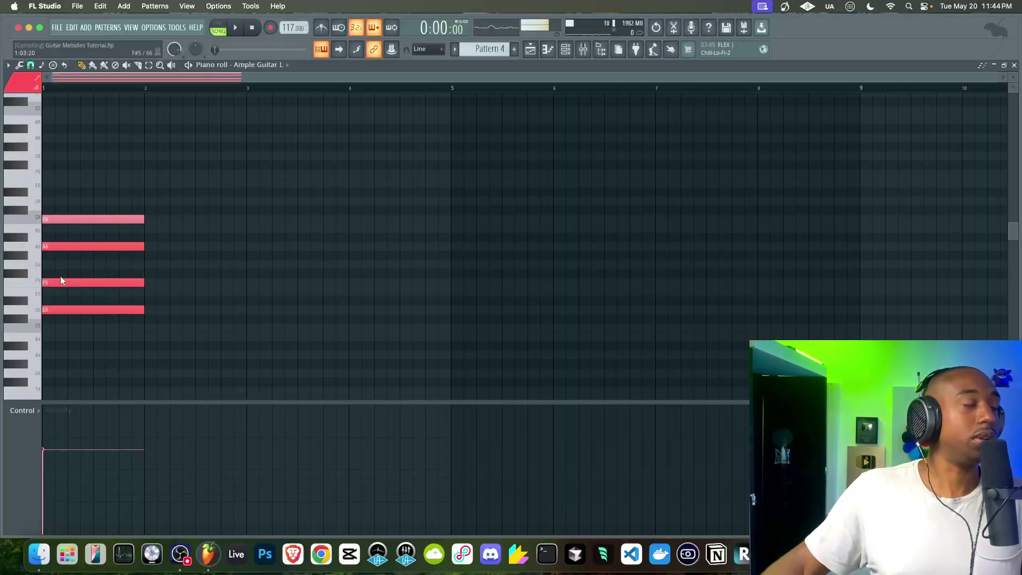
left_click(94, 210)
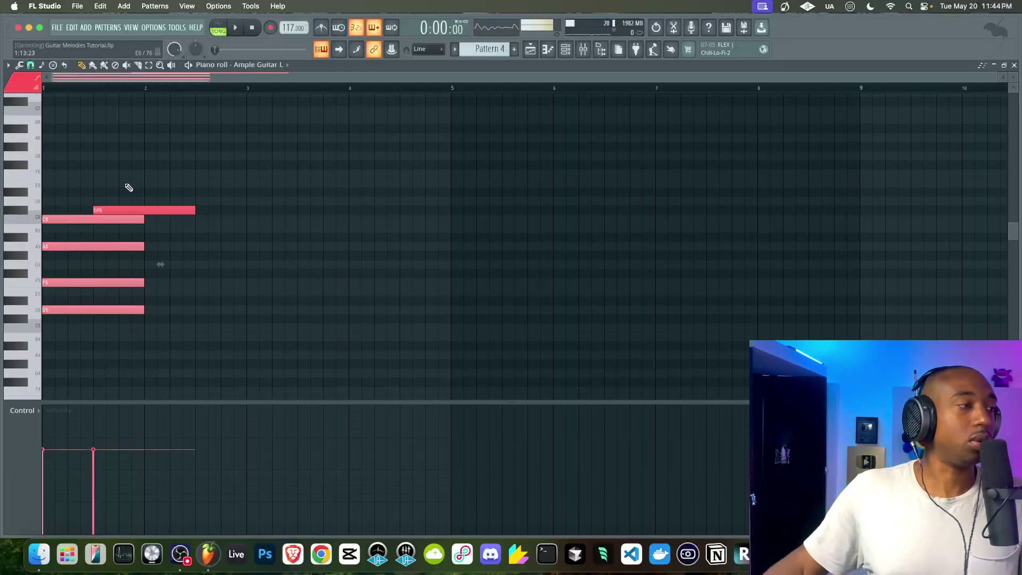
right_click(122, 211)
right_click(74, 219)
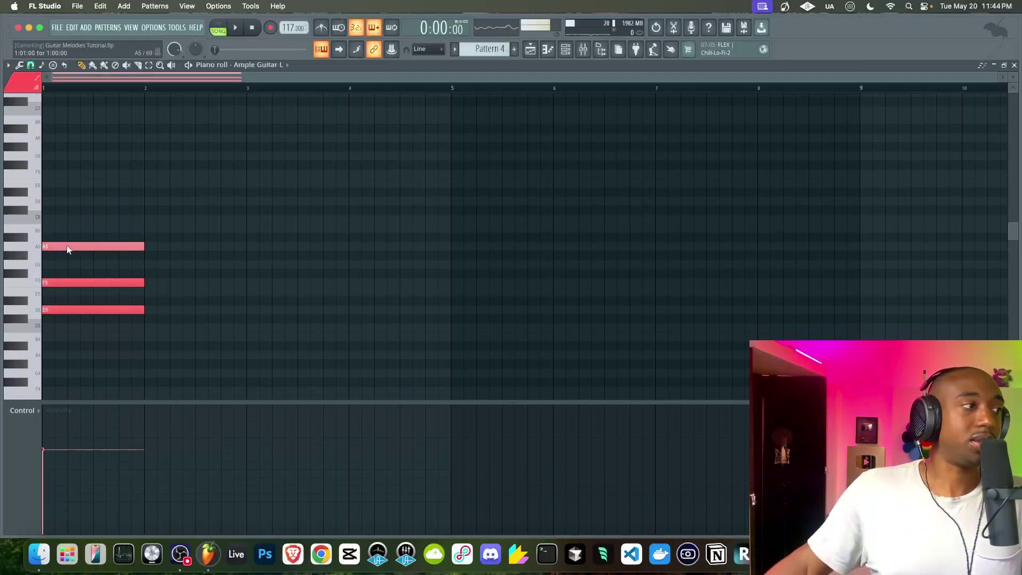
Duplicate the A5 note and raise the copy seven semitones to E6.
left_click(76, 309, "shift+super")
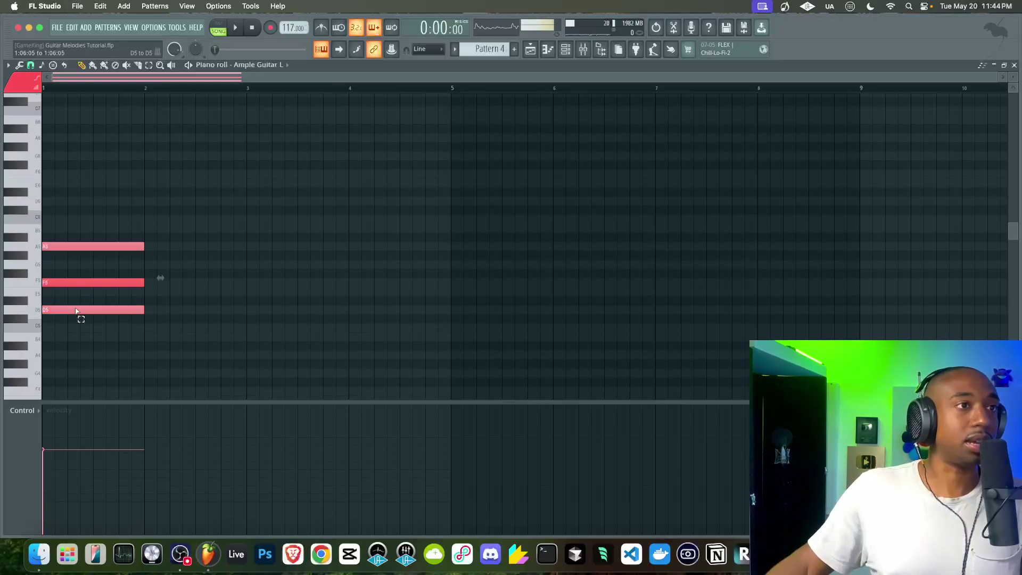
left_click(154, 330, "super")
left_click(84, 247)
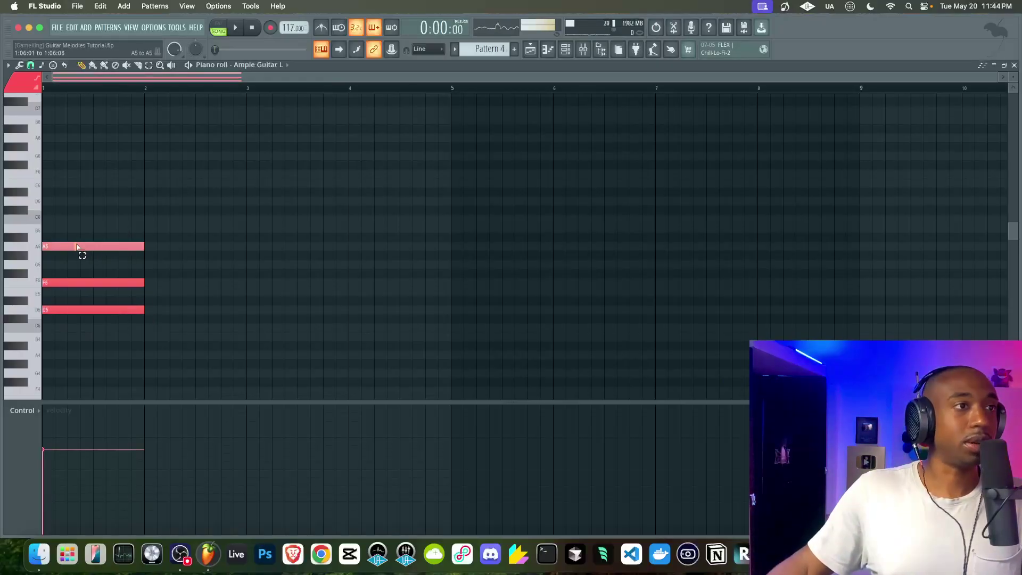
left_click_drag(59, 247, 51, 245)
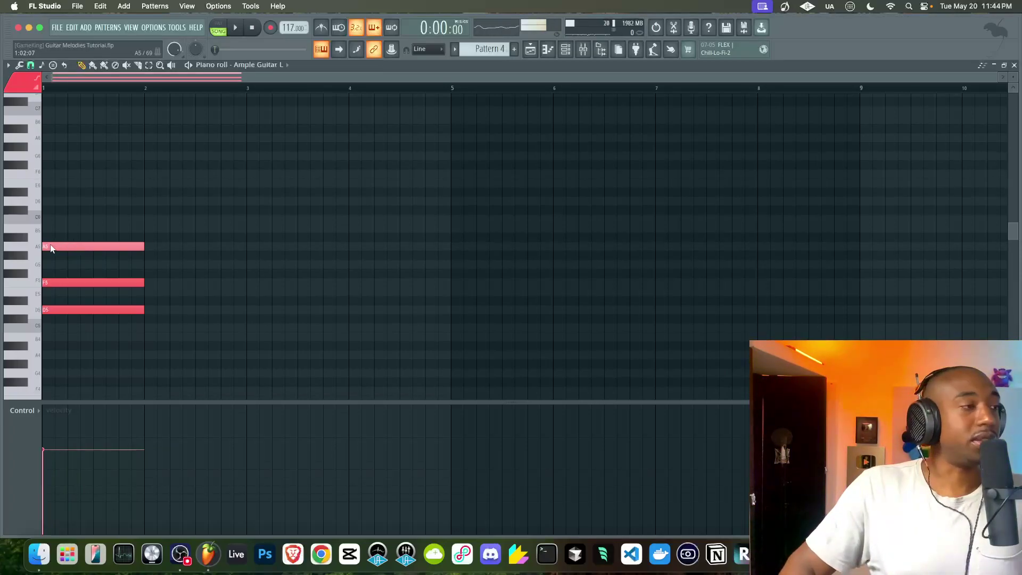
key("shift+Up")
key("shift+Up")
key("shift+Up")
key("shift+Up")
key("shift+Up")
key("shift+Up")
key("shift+Up")
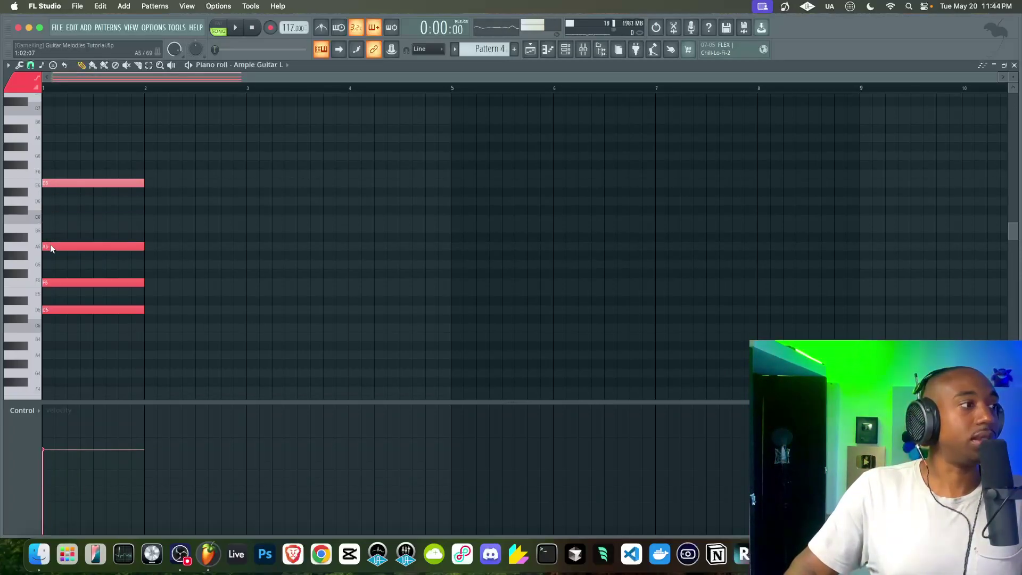
Try adding a C6 note between A5 and E6, delete it and select the chord's notes for comparison.
left_click_drag(71, 152, 73, 366)
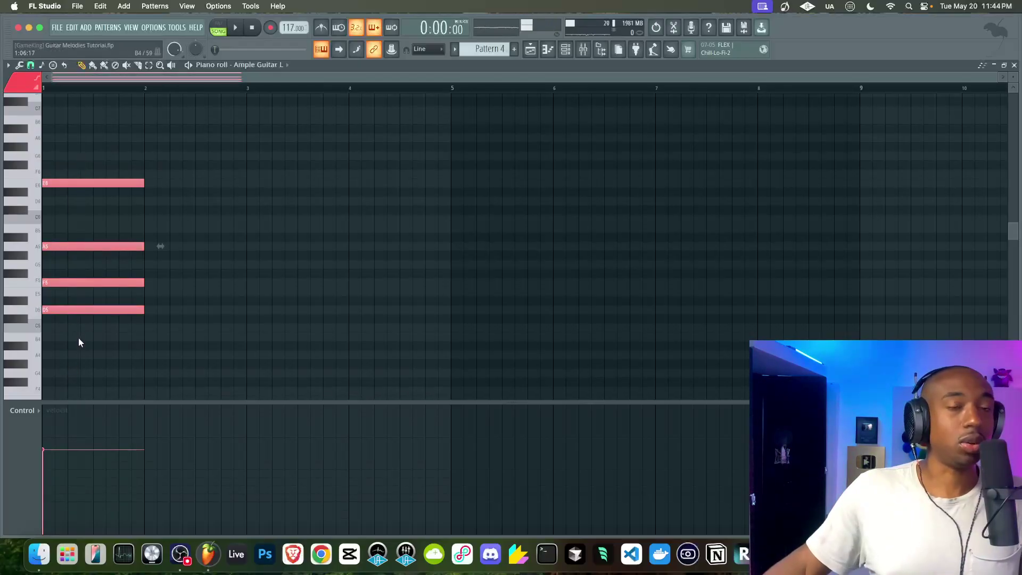
left_click(79, 342)
left_click(55, 221)
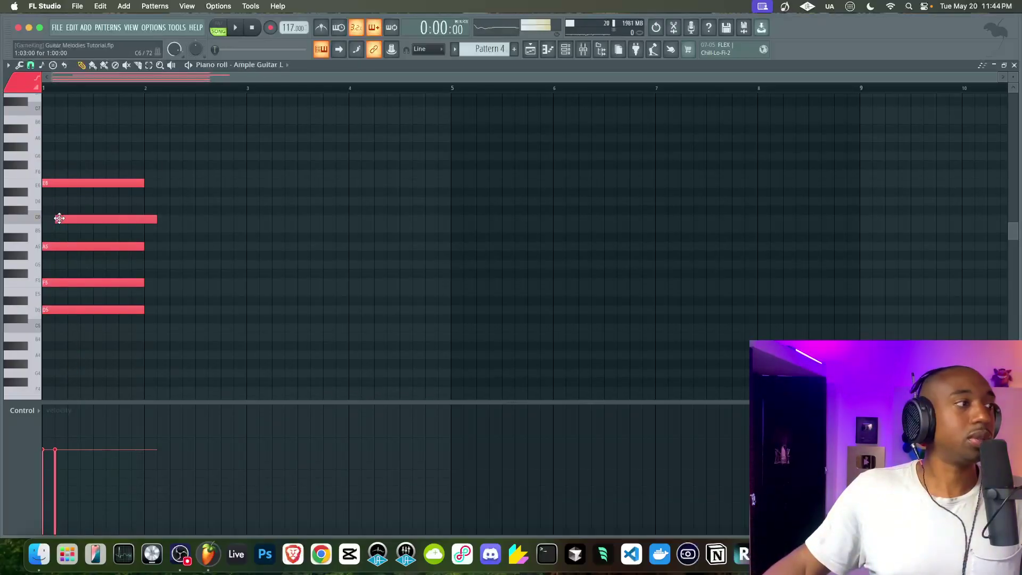
right_click(69, 215)
left_click_drag(61, 333, 68, 237)
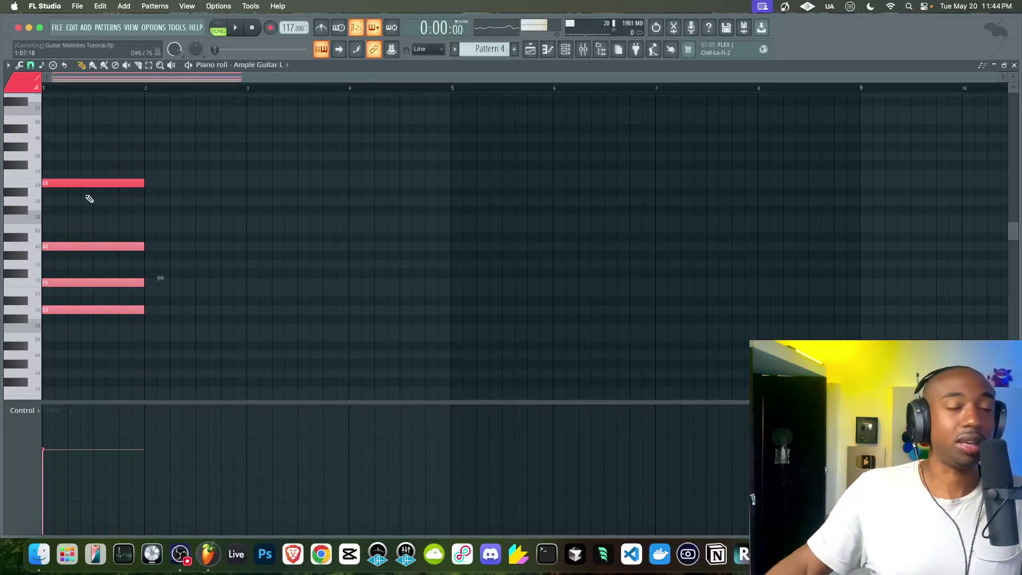
left_click_drag(82, 329, 65, 245)
left_click_drag(56, 196, 82, 177)
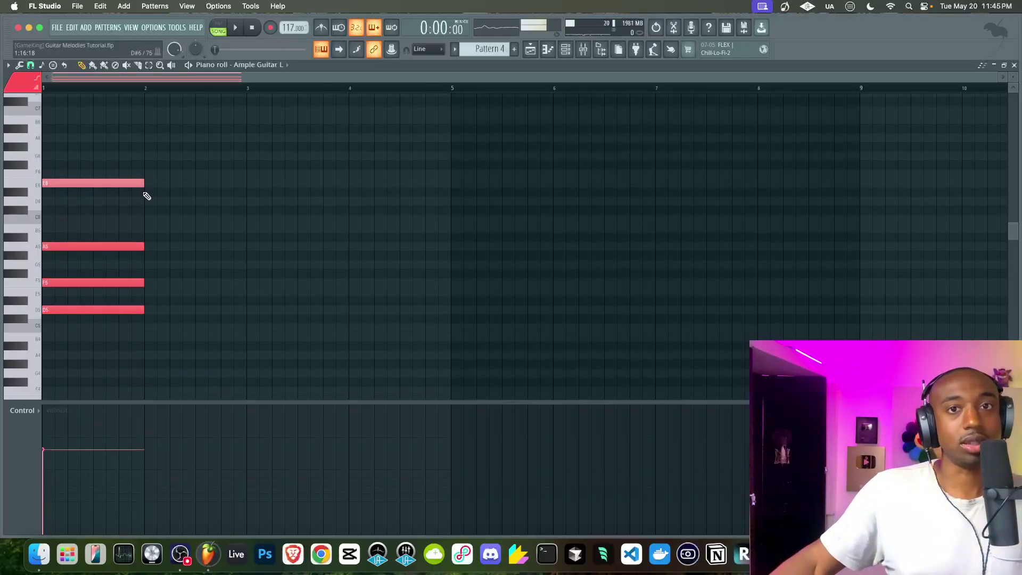
right_click(153, 216)
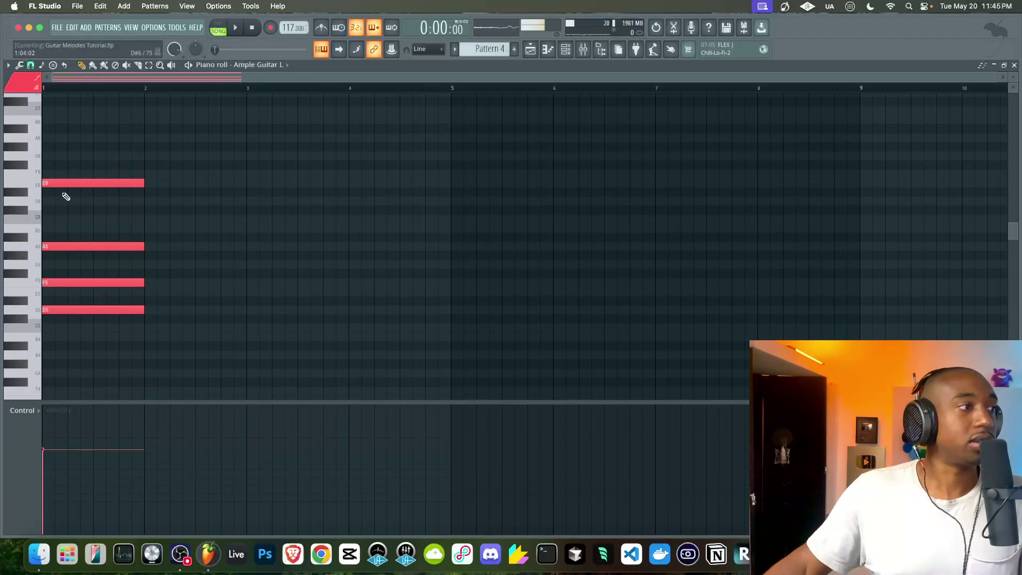
Stagger the F5, A5 and E6 notes one grid step apart as a strum and play the chord.
left_click_drag(54, 283, 66, 282)
left_click_drag(64, 247, 89, 247)
mouse_move(68, 192)
left_mouse_down()
mouse_move(132, 184)
mouse_move(120, 185)
left_mouse_up()
right_click(94, 192)
key("space")
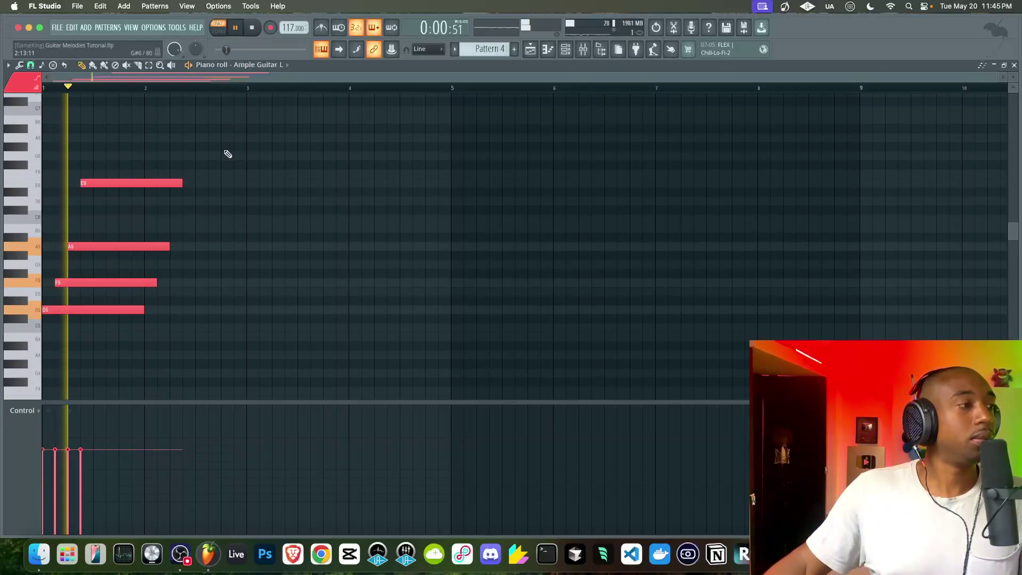
key("space")
Lower the four-note chord one octave, align all its notes to the start of bar 1 and play it.
key("super+Down")
scroll(194, 253, "down", 1)
scroll(194, 254, "down", 1)
key("space")
key("space")
left_click_drag(92, 248, 57, 263)
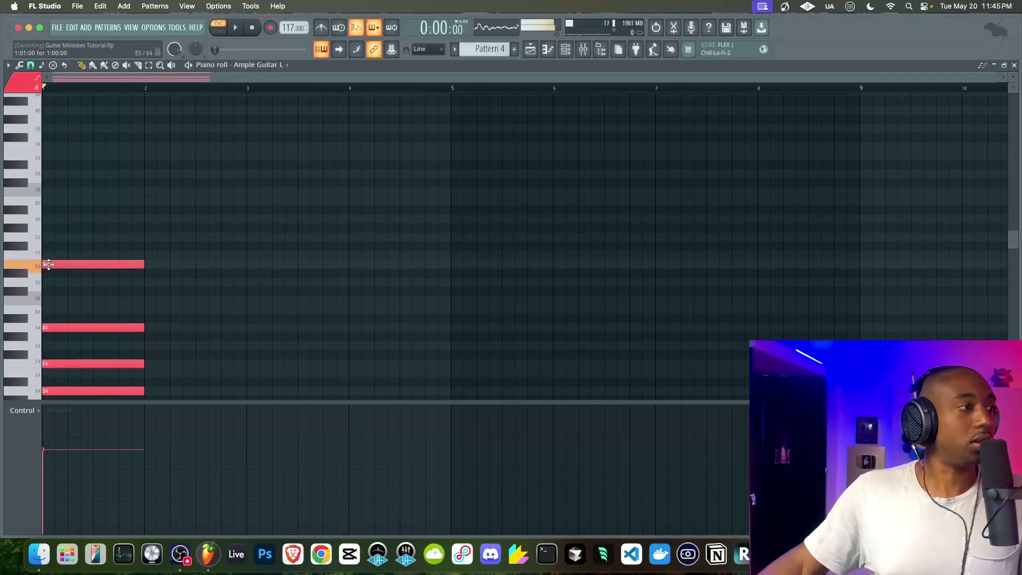
scroll(222, 244, "down", 8)
key("space")
left_click_drag(169, 171, 43, 319)
key("space")
Copy the whole chord to bar 2, transposed down so its lowest note is A#3, and play both chords.
left_click(35, 214)
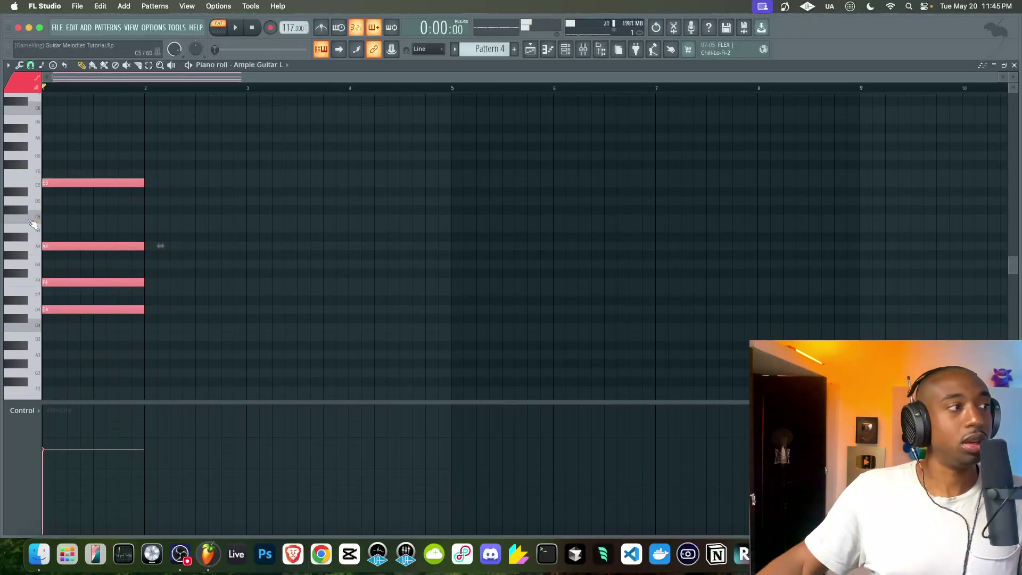
left_click_drag(59, 243, 164, 281, "shift")
key("space")
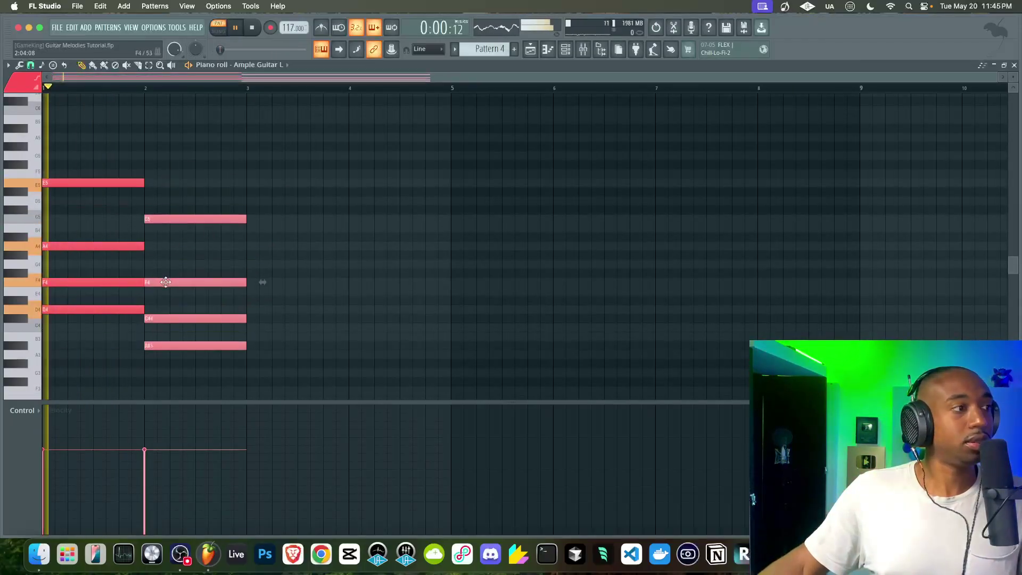
scroll(176, 286, "down", 1)
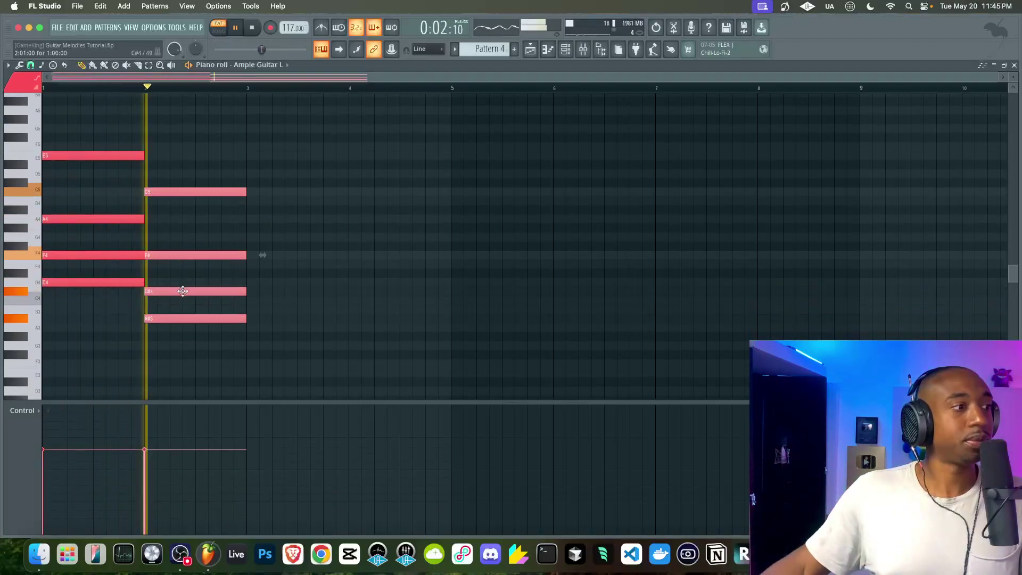
key("space")
Raise the C#4 note in bar 2 one semitone to D4 and play both chords.
left_click_drag(164, 303, 162, 289, "super")
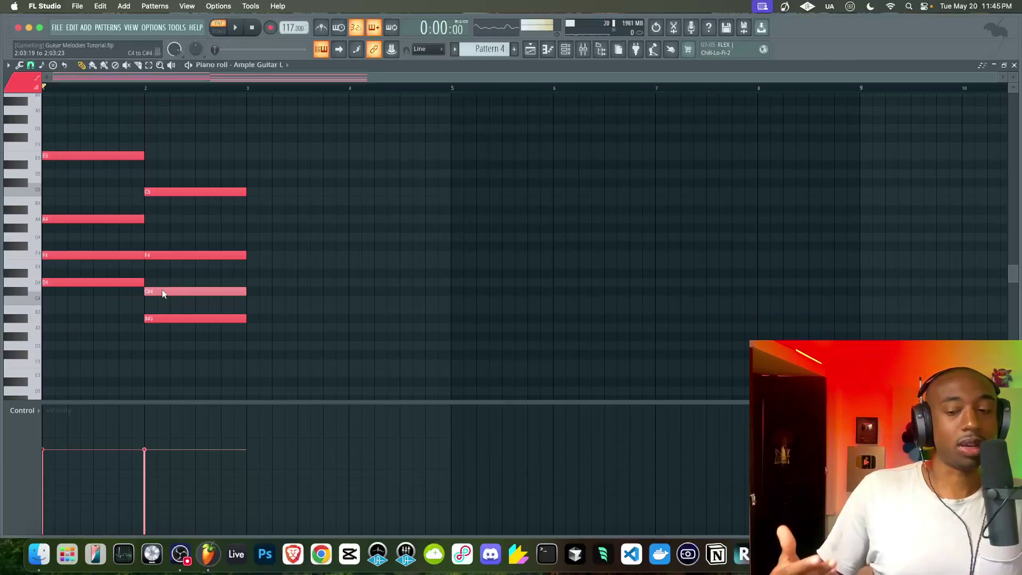
key("shift+Up")
key("space")
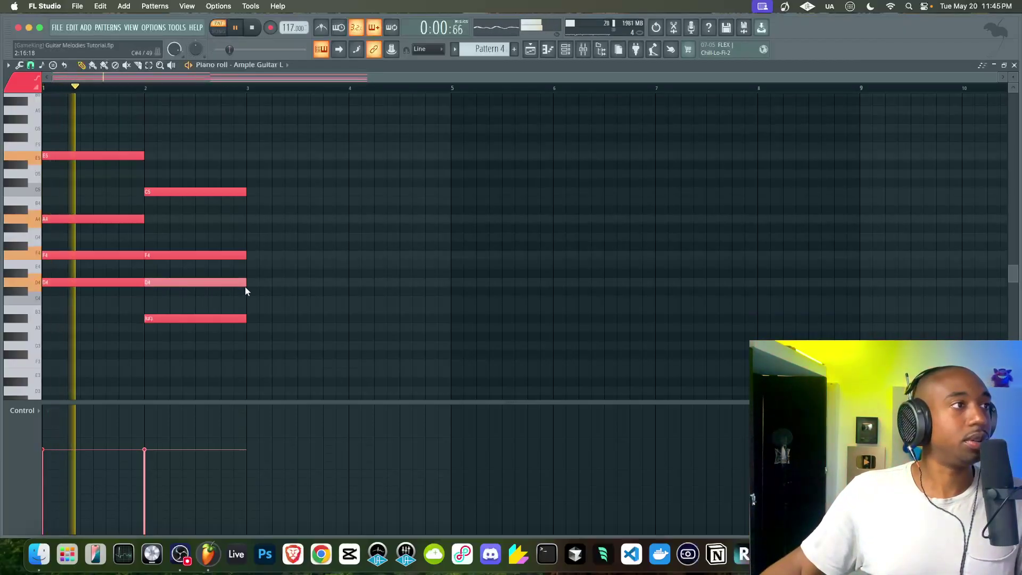
left_click(289, 284)
key("space")
key("space")
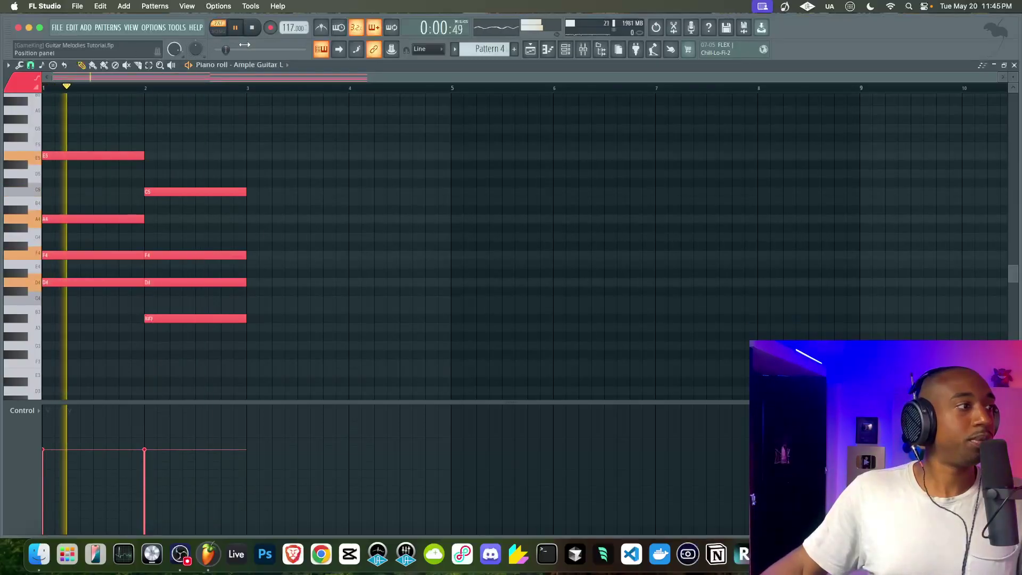
key("space")
left_click(22, 282)
key("space")
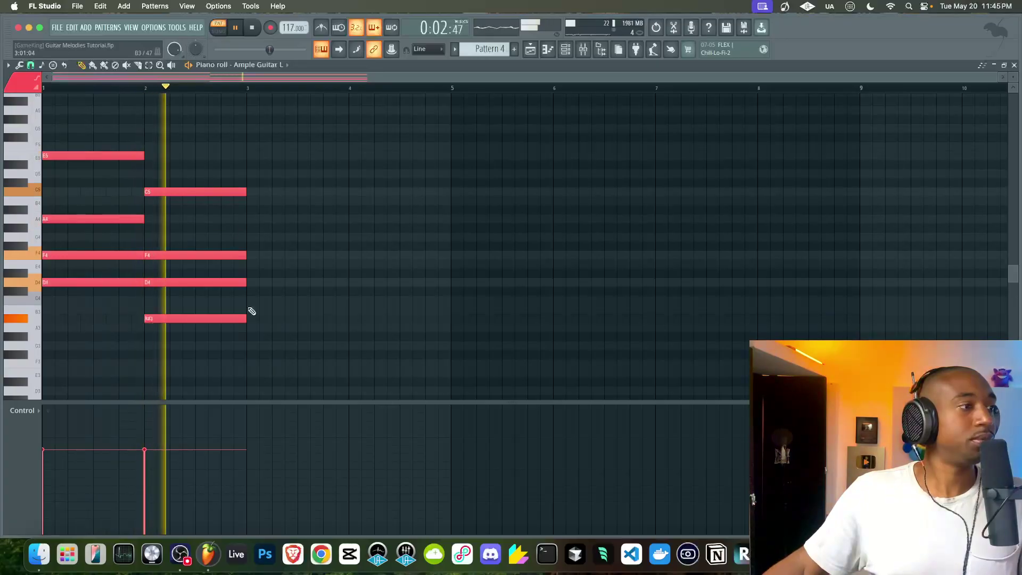
Copy the bar 2 chord to bar 3, transposed down so its lowest note is G3, and play the three chords.
key("space")
left_click(36, 334)
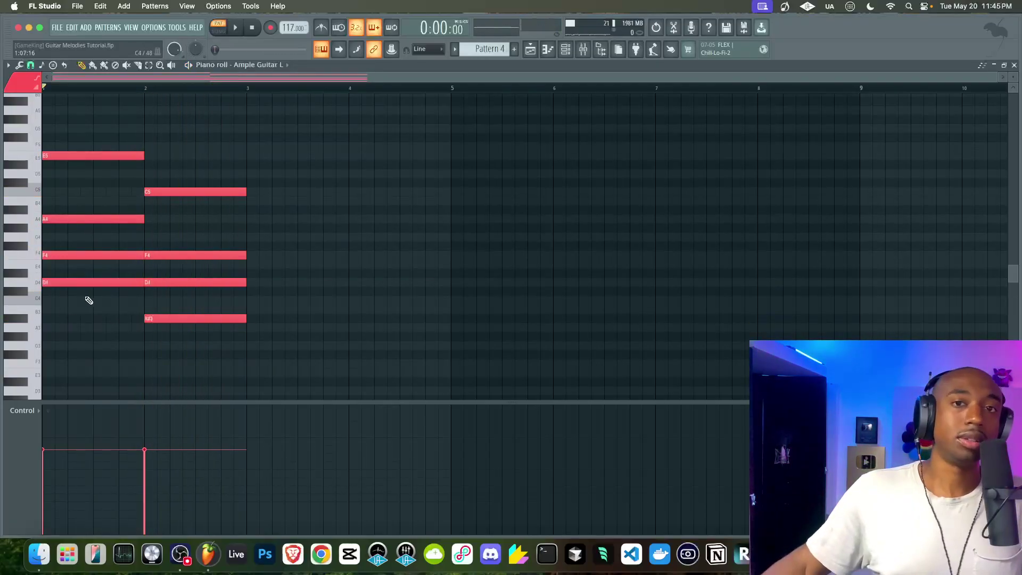
left_click_drag(193, 329, 289, 216)
left_click(21, 219)
key("space")
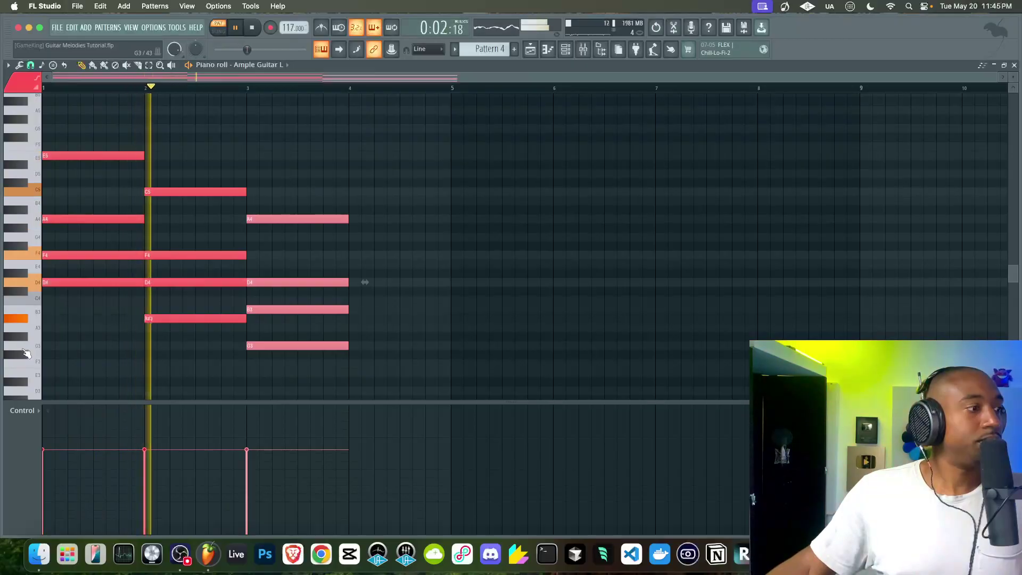
scroll(70, 343, "down", 2)
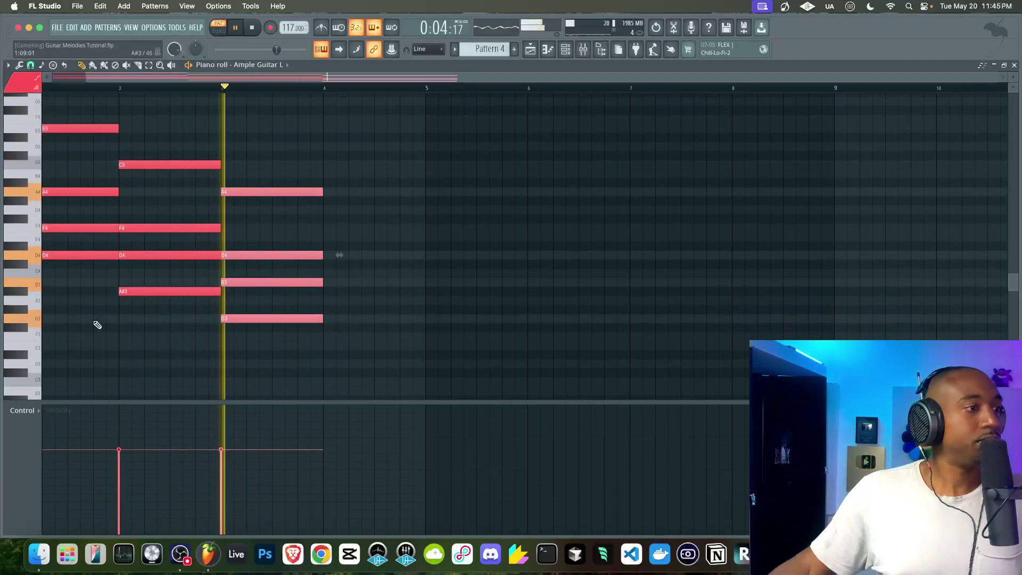
Lower the B3 note in the bar 3 chord one semitone to A#3 and play the progression.
key("space")
left_click(245, 284)
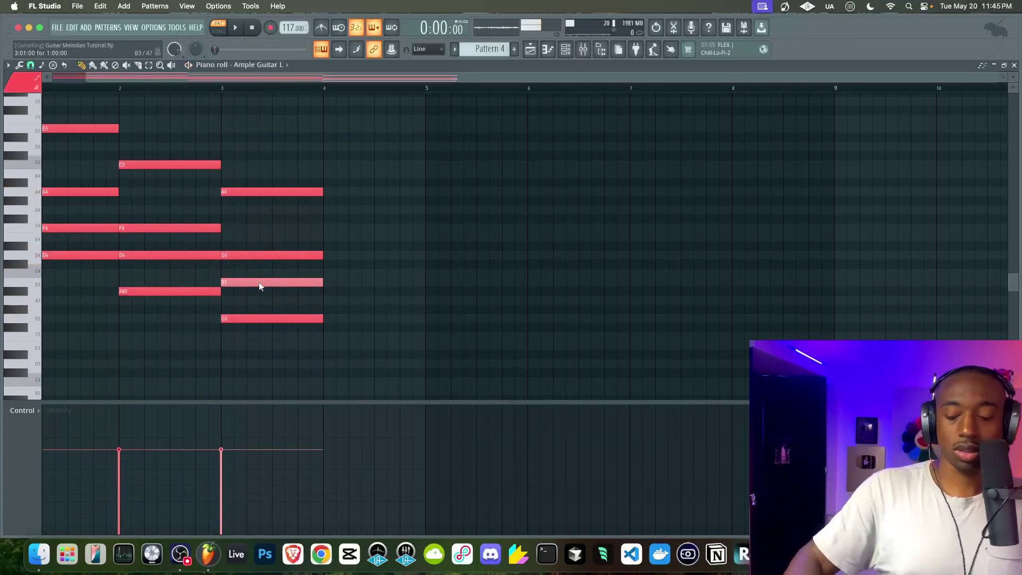
key("shift+Down")
key("space")
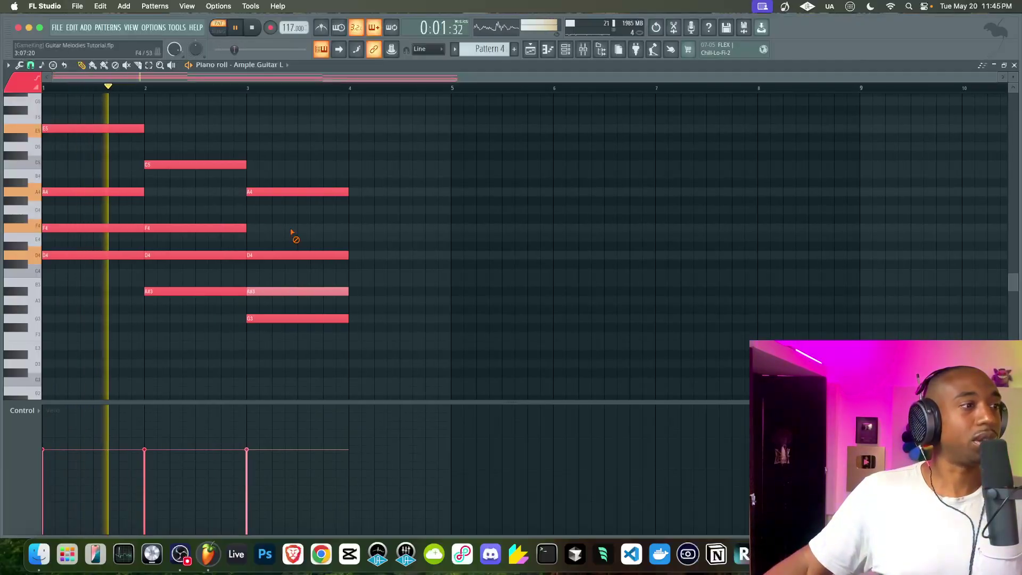
right_click(291, 230)
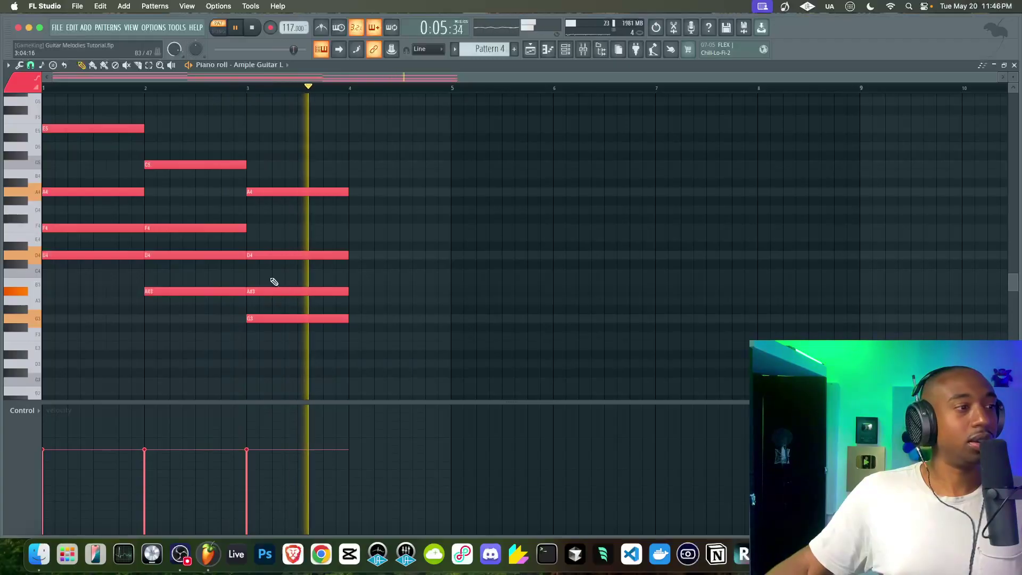
key("space")
Audition low root notes around D3 and E3, and play the three-chord progression.
left_click_drag(377, 133, 80, 210)
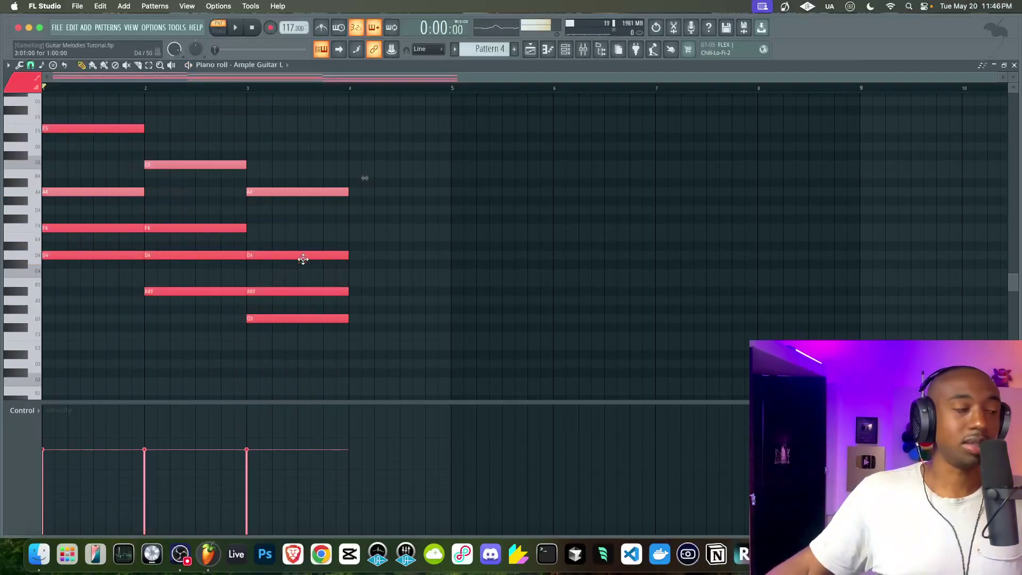
left_click(38, 343)
left_click(39, 361)
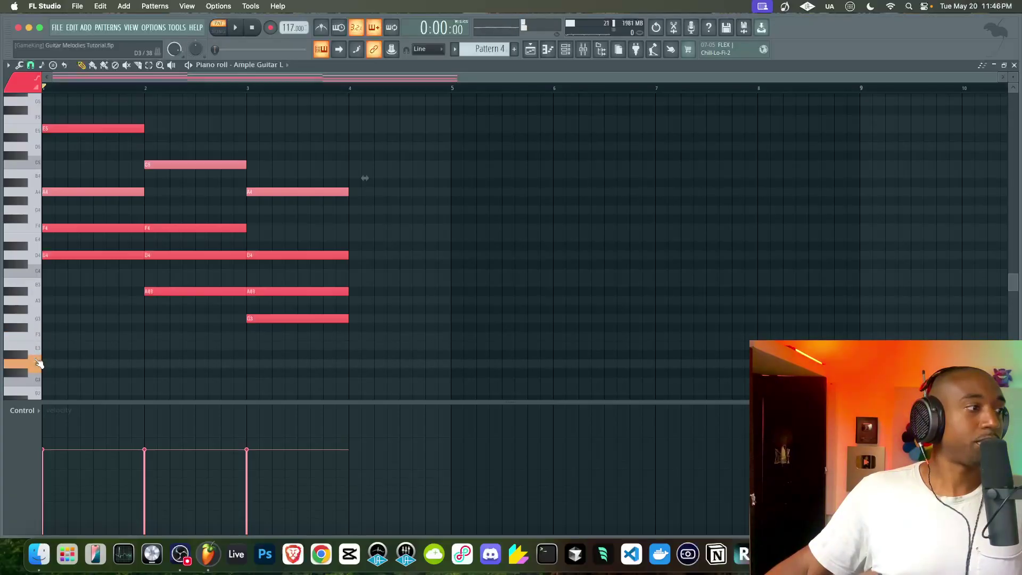
left_click(39, 352)
left_click(37, 351)
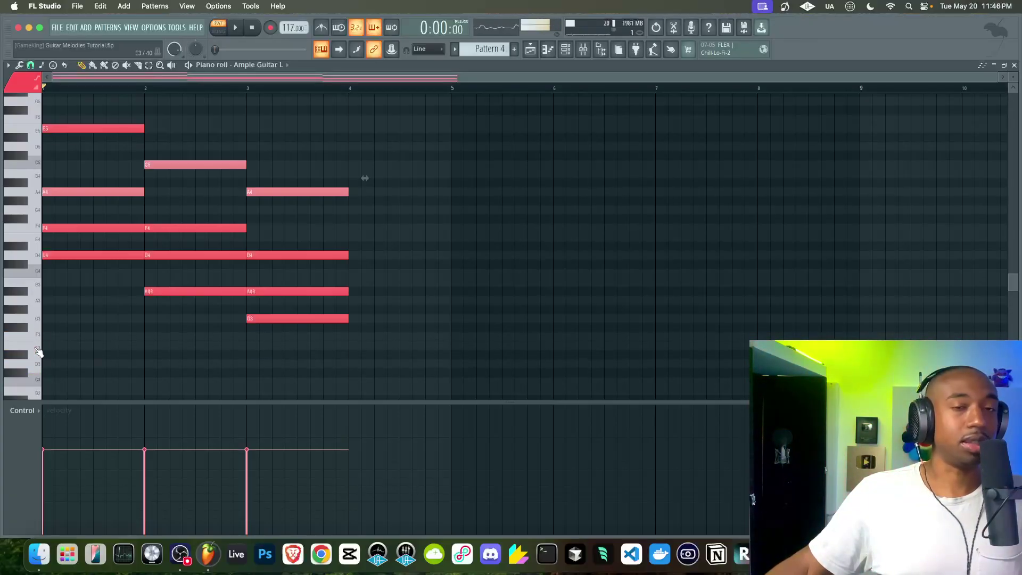
left_click(38, 348)
key("space")
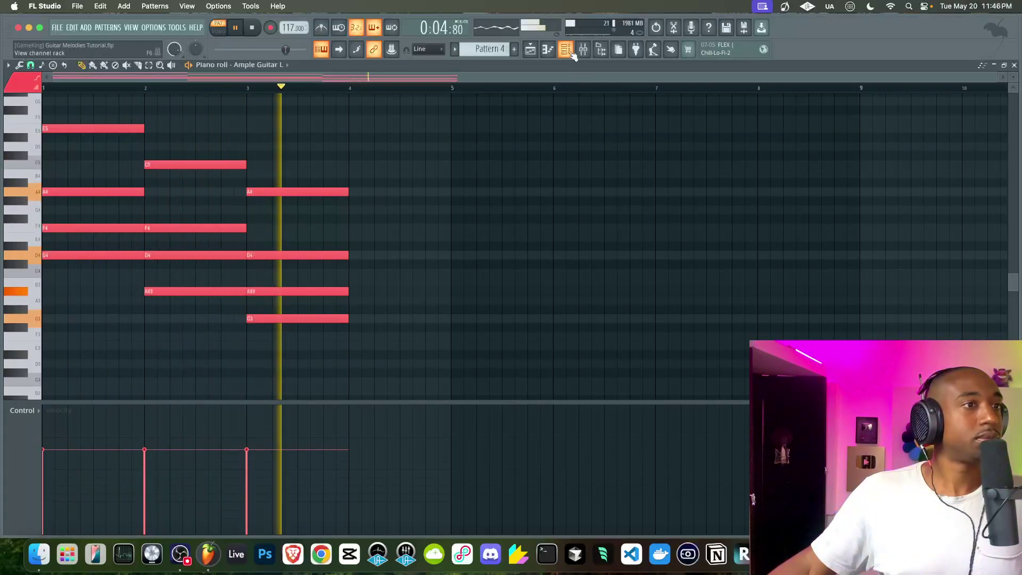
left_click_drag(415, 162, 261, 353)
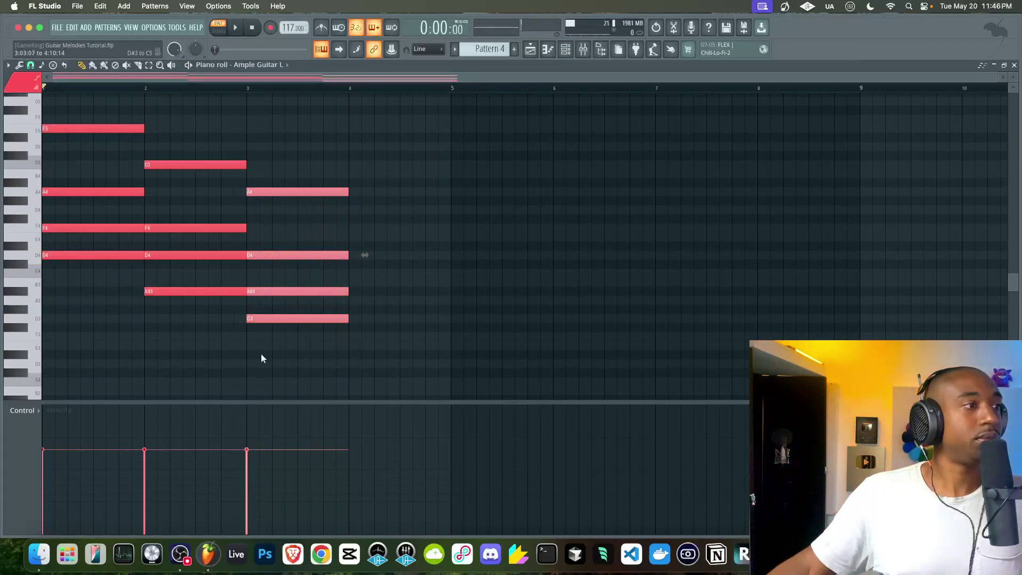
left_click(185, 155)
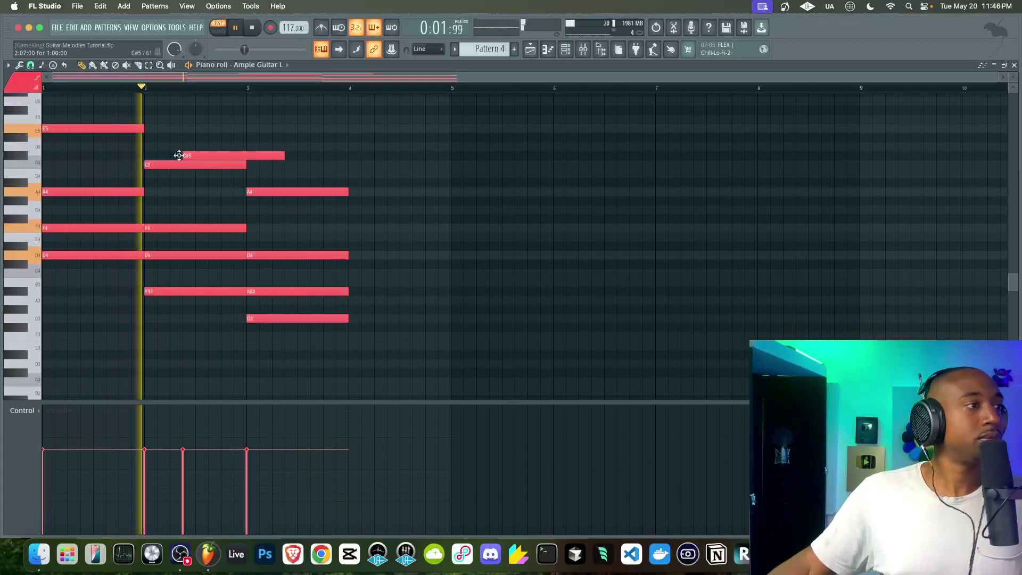
right_click(242, 154)
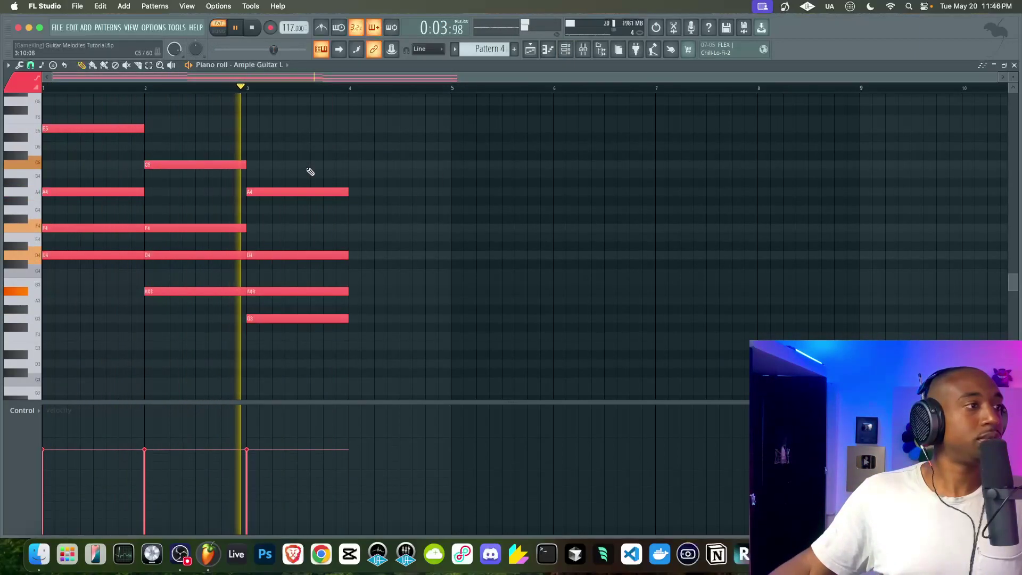
left_click_drag(310, 172, 346, 322)
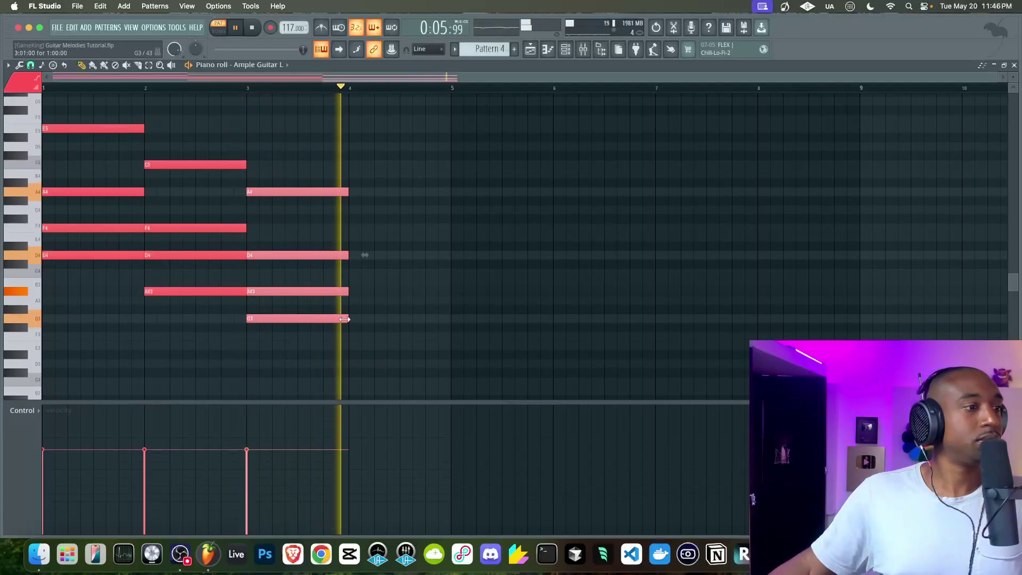
key("space")
Copy the bar 2 chord of A#3, D4, F4 and C5 to bar 4 at the same pitches and play the progression.
left_click(33, 165)
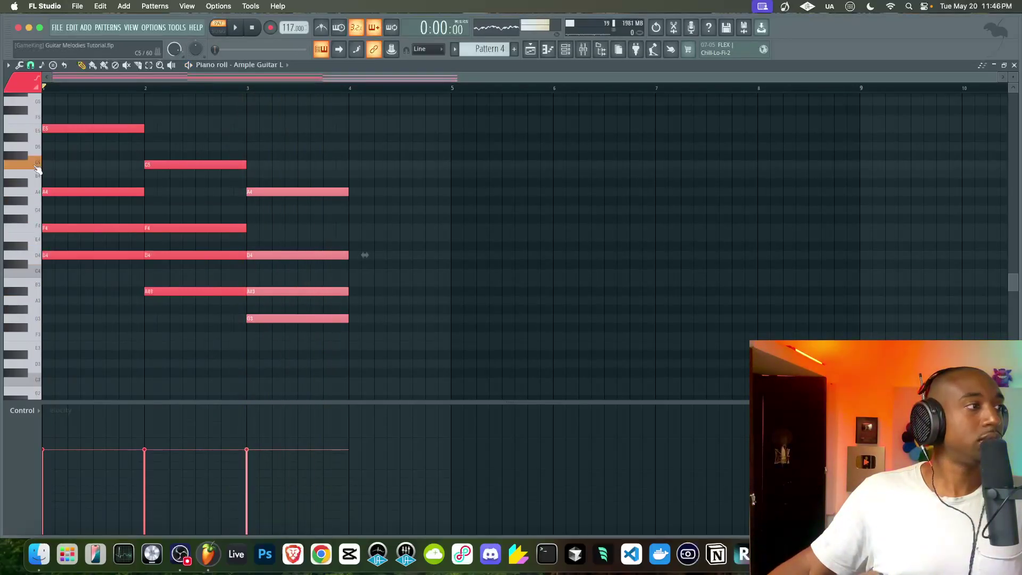
left_click_drag(192, 165, 382, 290)
key("space")
key("space")
Set the first Ample Guitar L to Keyboard Mode and play the four-chord progression.
key("F6")
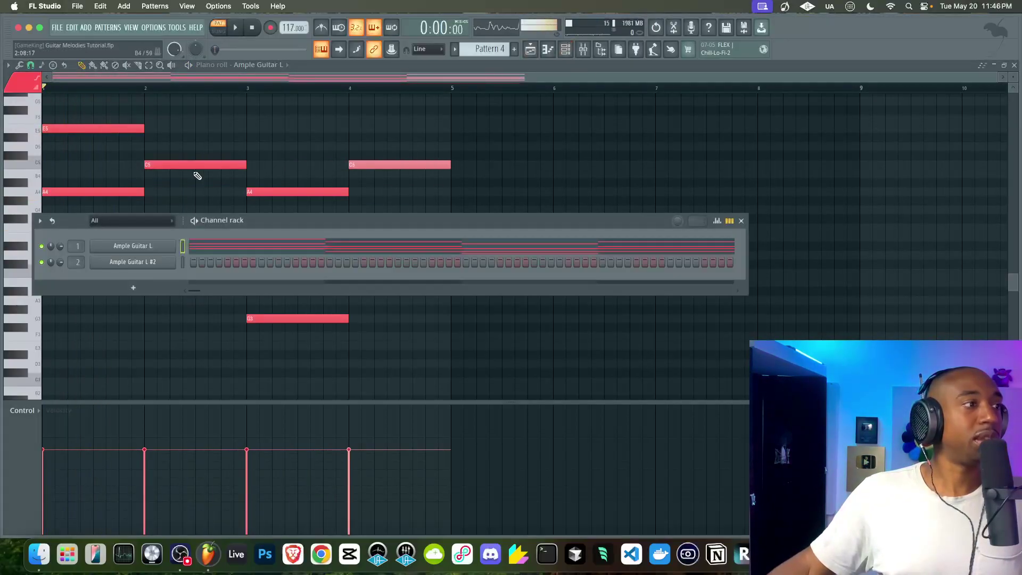
left_click(153, 249)
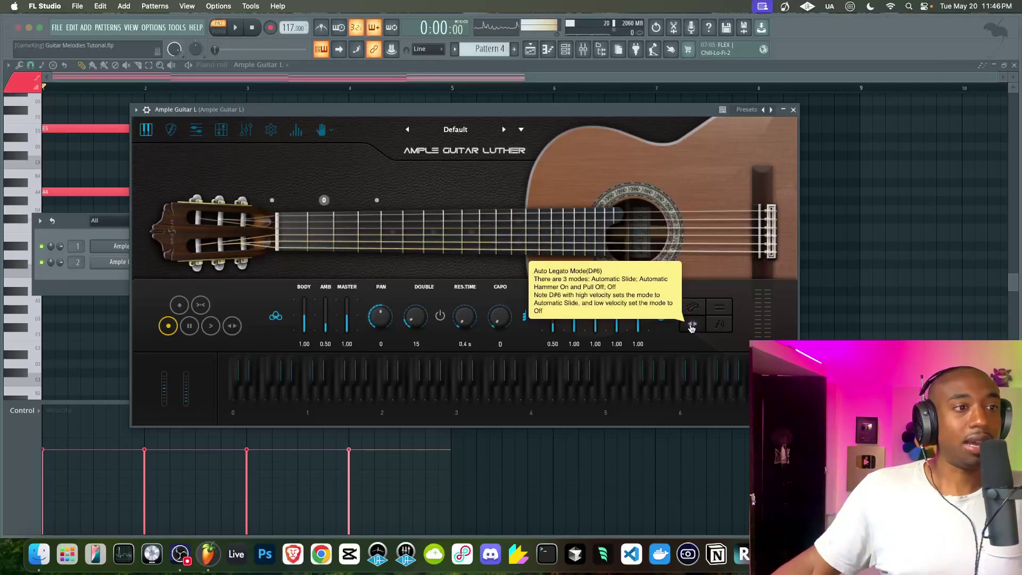
left_click(691, 327)
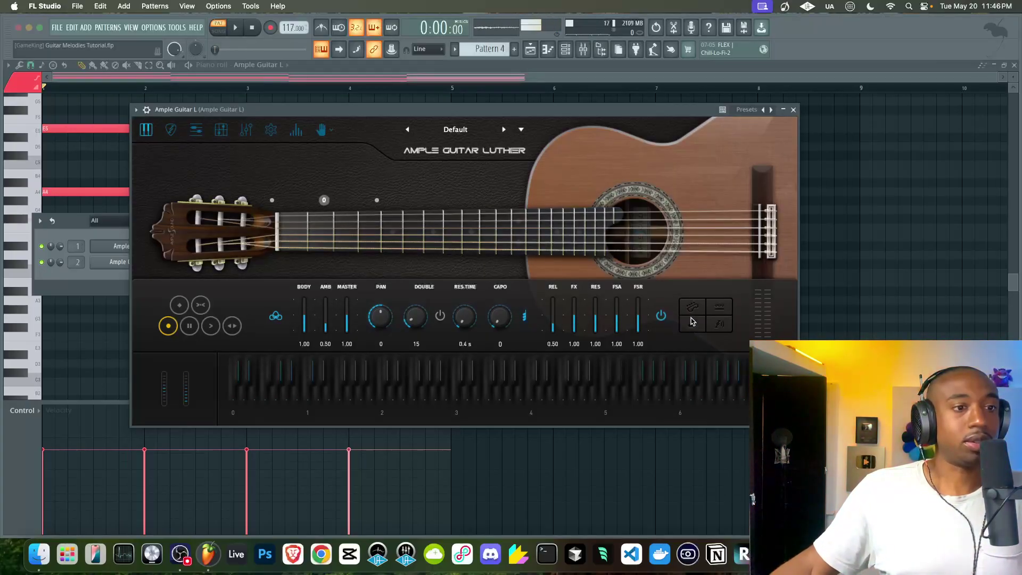
left_click(692, 305)
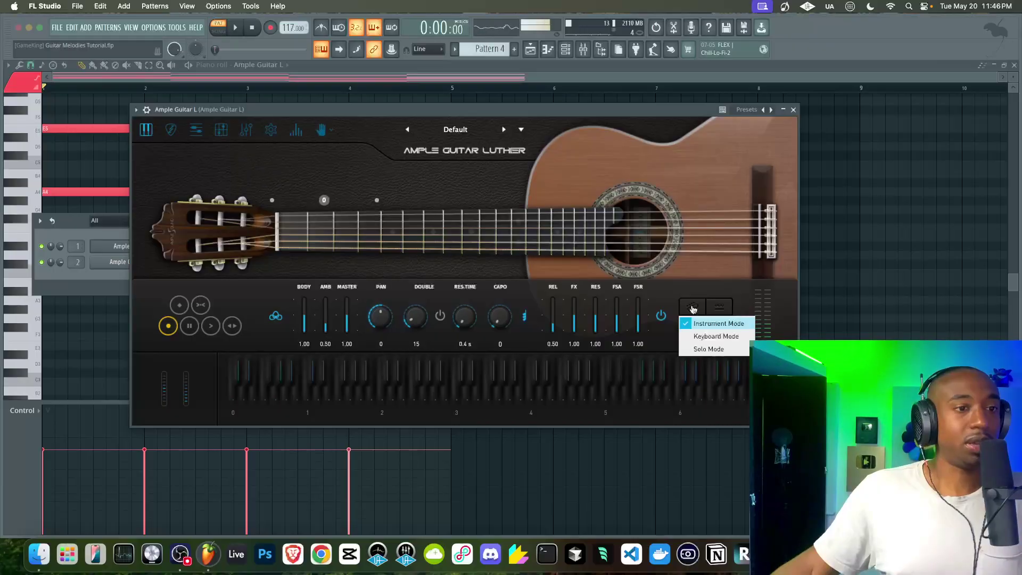
left_click(705, 338)
left_click(793, 111)
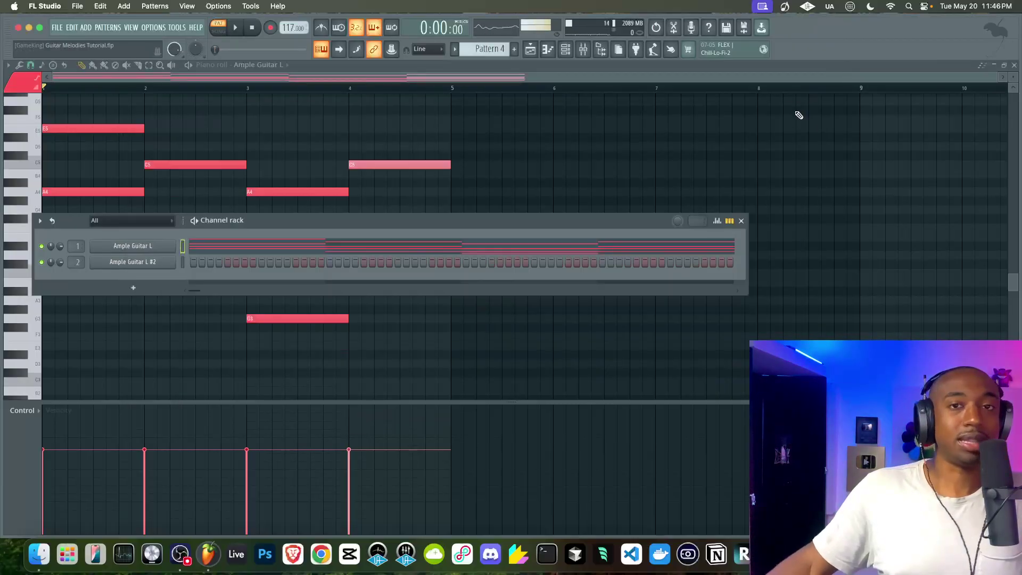
key("F6")
key("space")
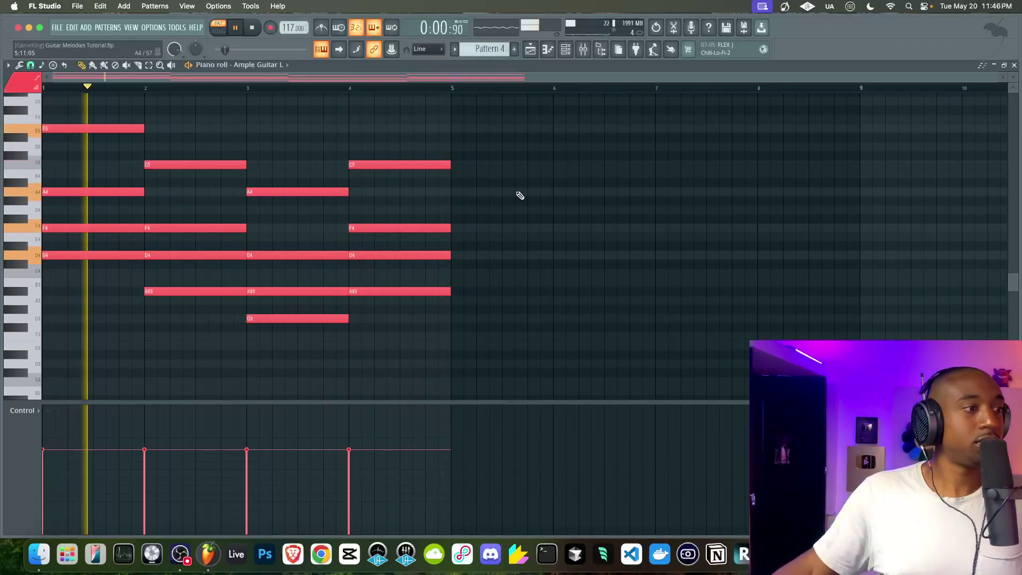
key("space")
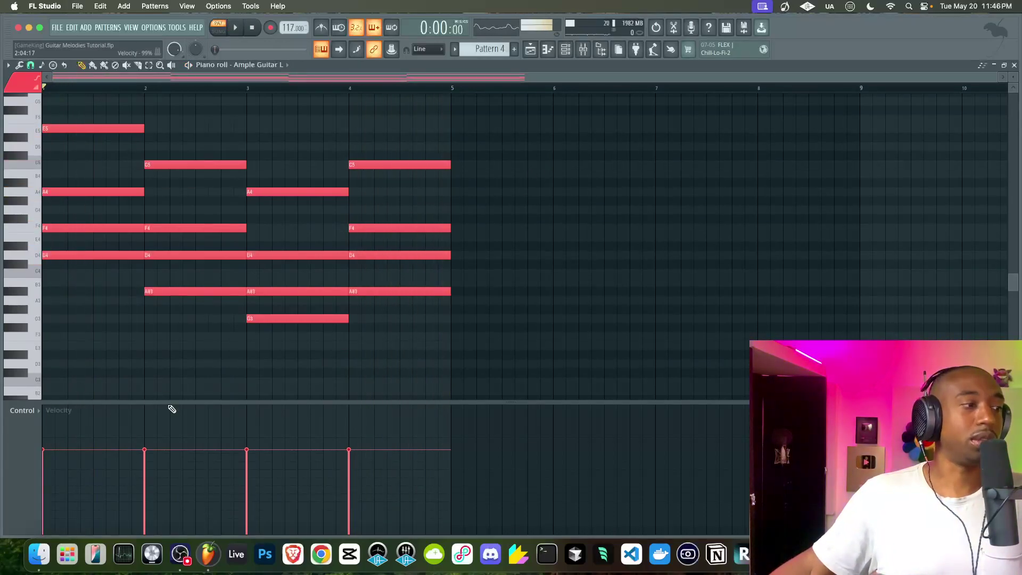
Try softer velocities on all four chords, play them, and raise the velocities again to about 78%.
mouse_move(379, 486)
left_mouse_down()
mouse_move(194, 492)
mouse_move(46, 474)
mouse_move(44, 486)
left_mouse_up()
key("space")
mouse_move(141, 490)
left_mouse_down()
mouse_move(326, 474)
mouse_move(365, 483)
left_mouse_up()
key("F6")
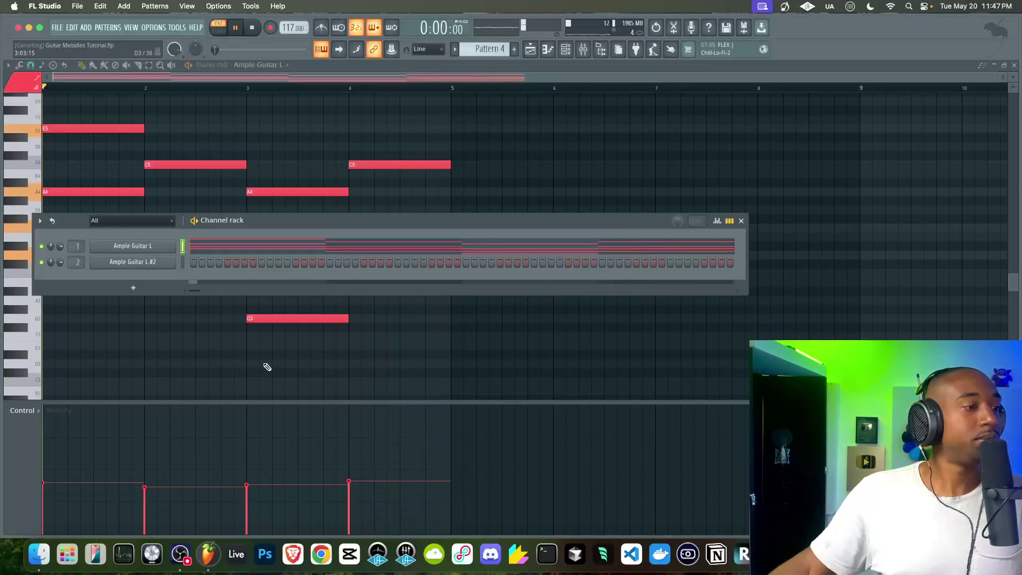
key("F6")
key("space")
left_click_drag(370, 457, 37, 439)
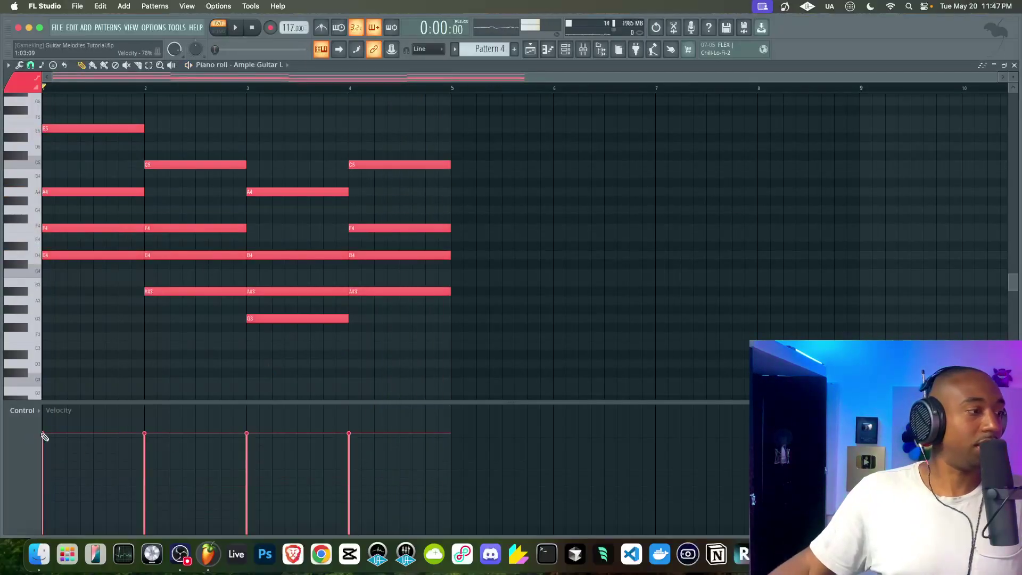
Switch off the built-in EQ and reverb of the first Ample Guitar L and play the progression.
left_click(565, 50)
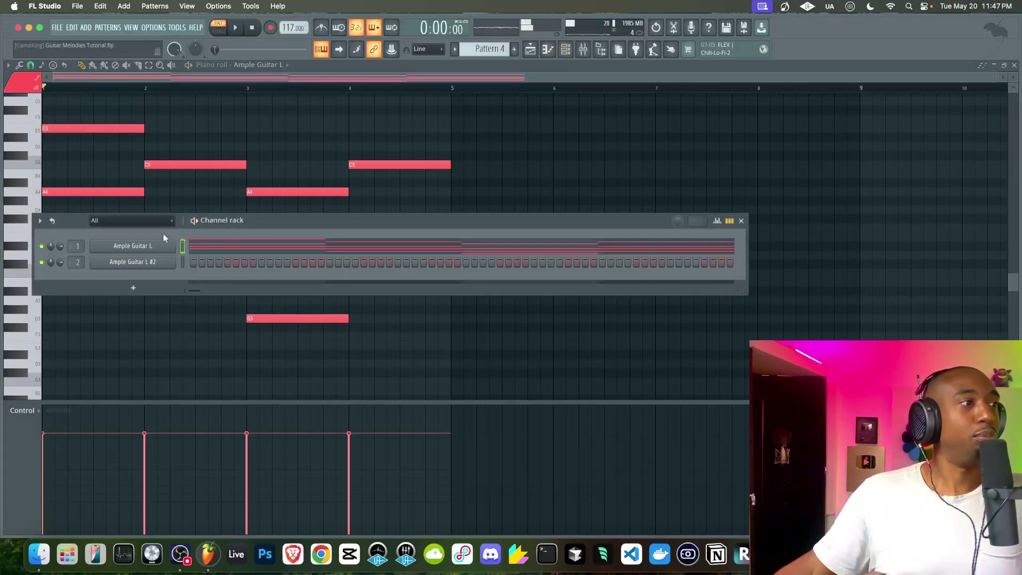
left_click(156, 244)
left_click(295, 133)
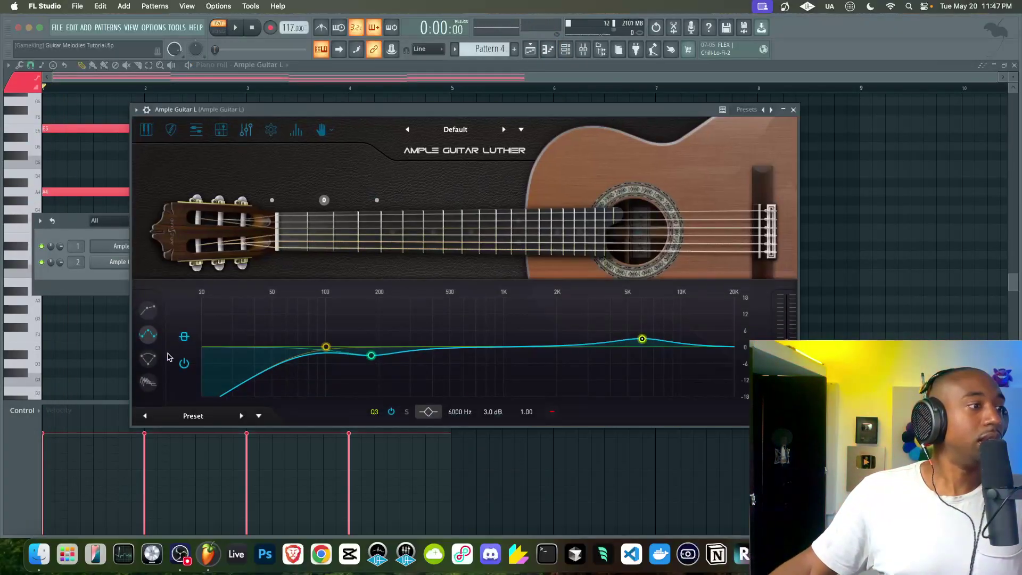
left_click(148, 380)
left_click(148, 358)
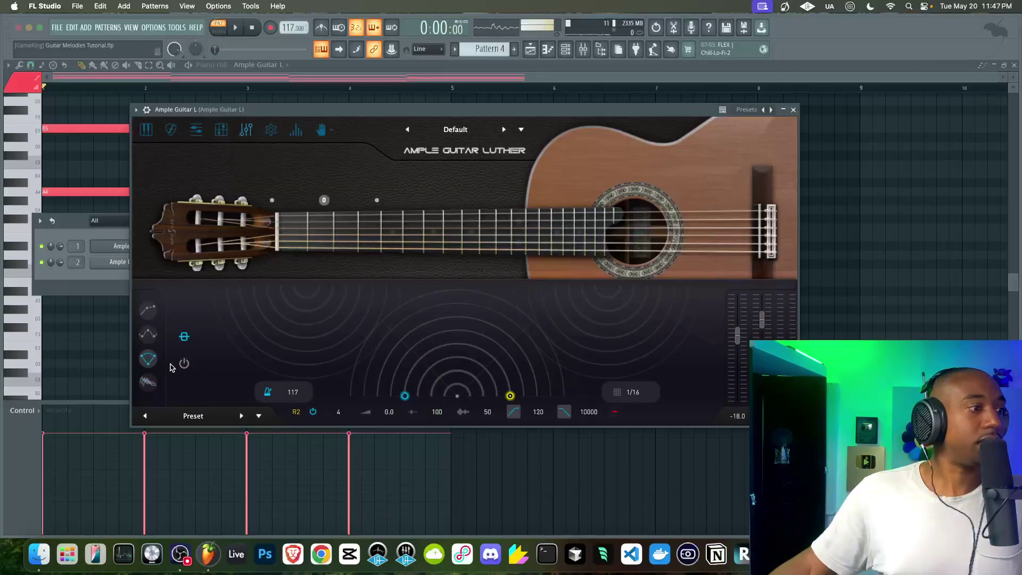
left_click(141, 341)
key("space")
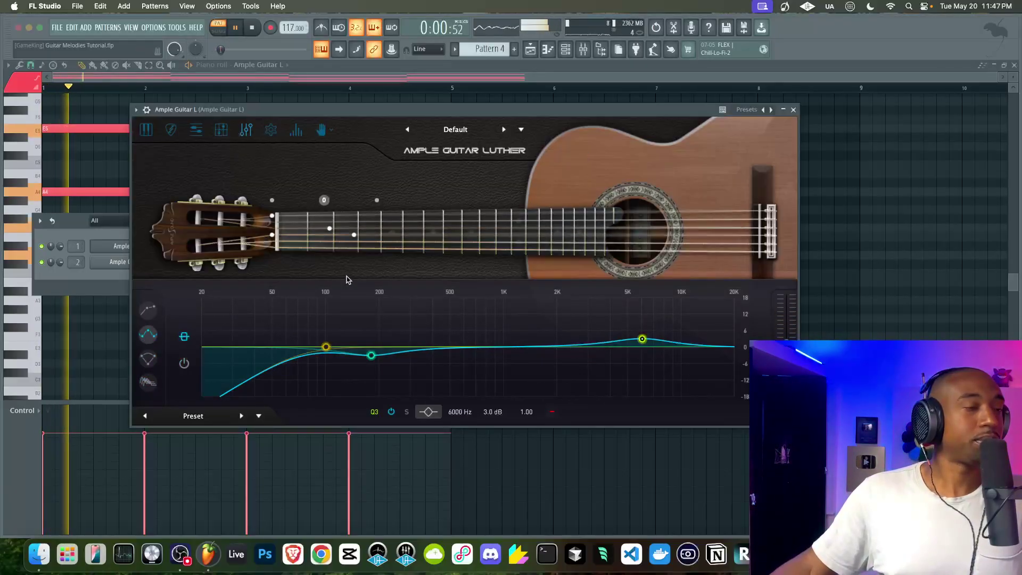
Lower the velocities of all four chords with slight variation, making the bar 3 chord softest, and play the progression.
left_click(794, 110)
key("Escape")
left_click(358, 472)
left_click_drag(358, 472, 43, 474)
key("space")
left_click(320, 483)
left_click(373, 477)
key("space")
Open the piano roll of Ample Guitar L #2 and place a one-bar F4 note at the start of bar 1.
left_click(566, 50)
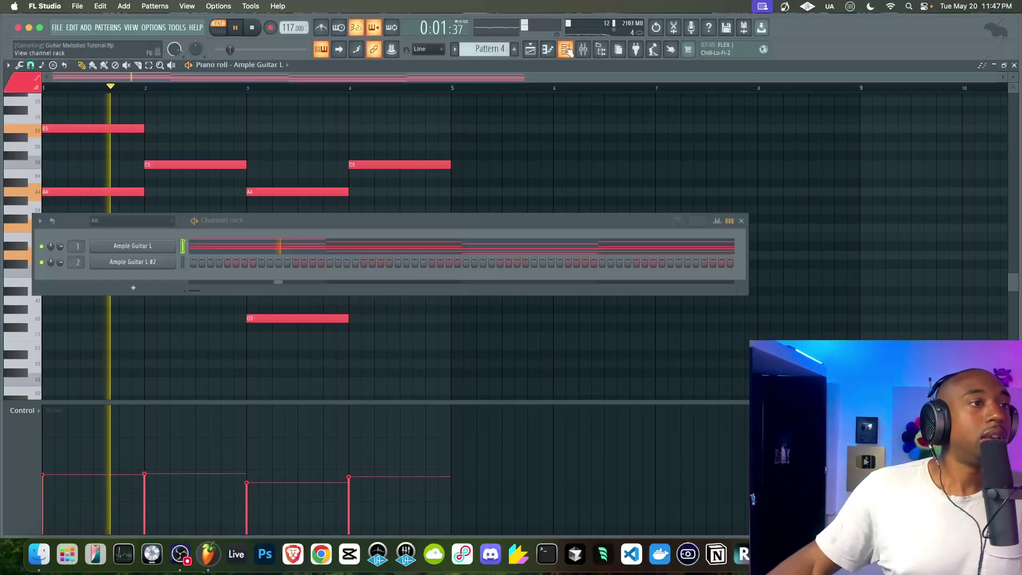
key("space")
right_click(177, 255)
left_click(196, 264)
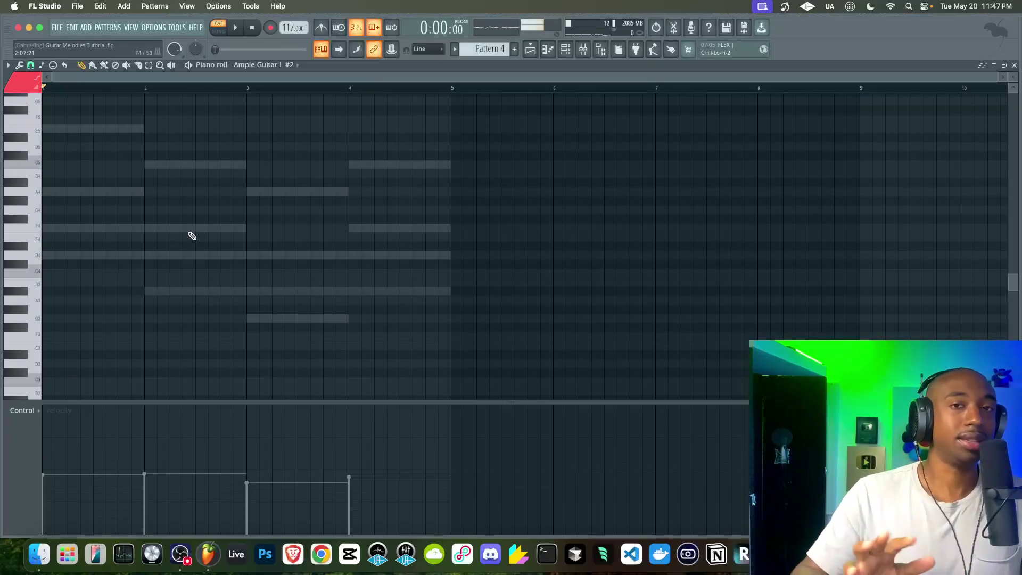
scroll(189, 232, "up", 3)
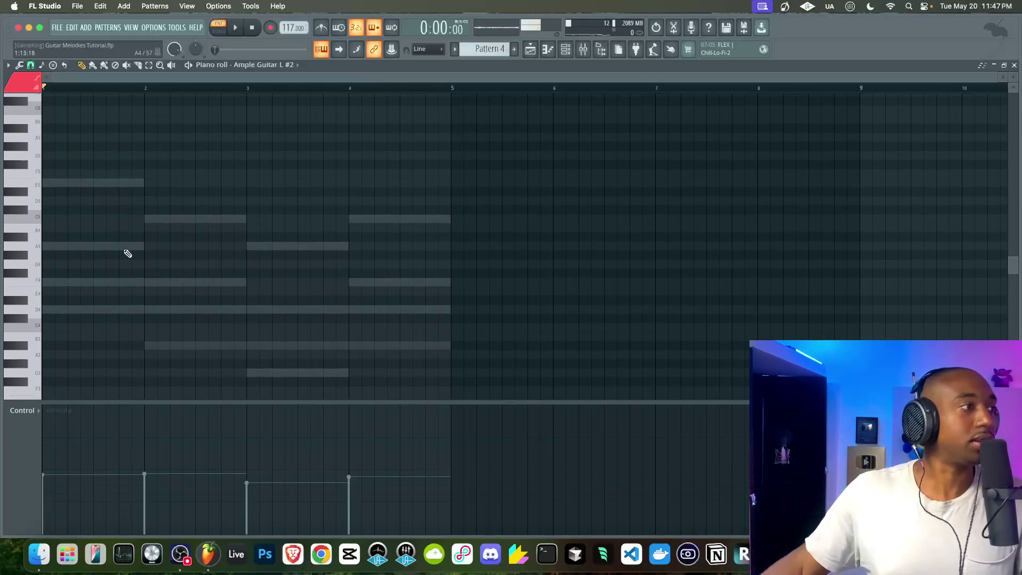
left_click(51, 282)
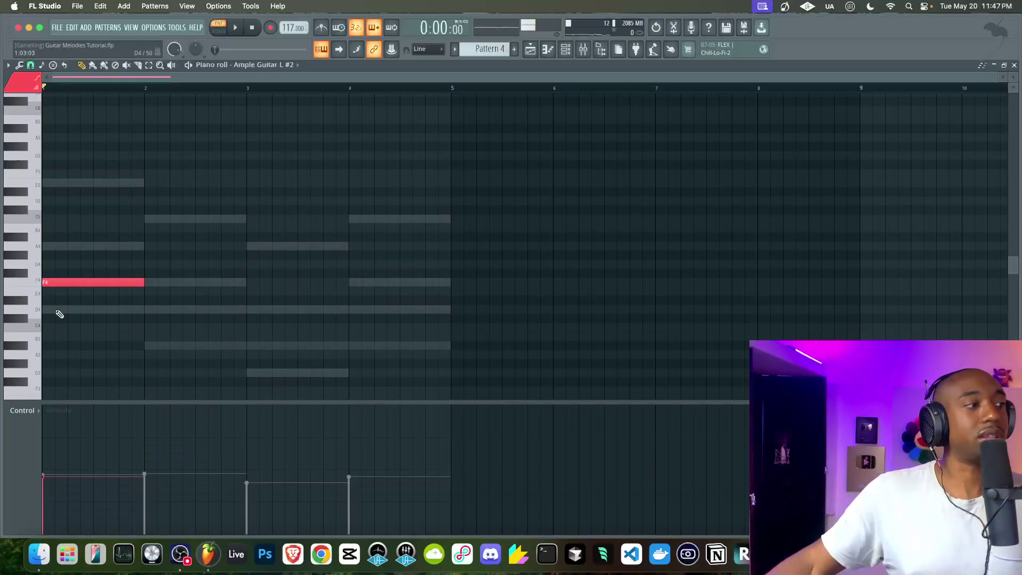
Try a one-bar D4 note below the F4 note, remove it, and try the F4 note one octave higher.
left_click(54, 310)
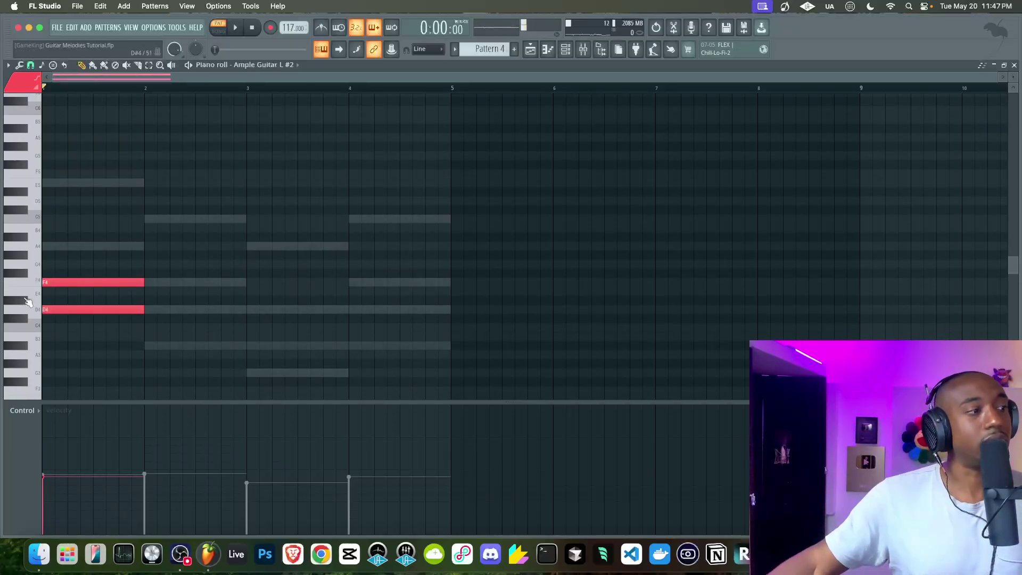
right_click(85, 310)
scroll(75, 255, "down", 1)
key("super+Up")
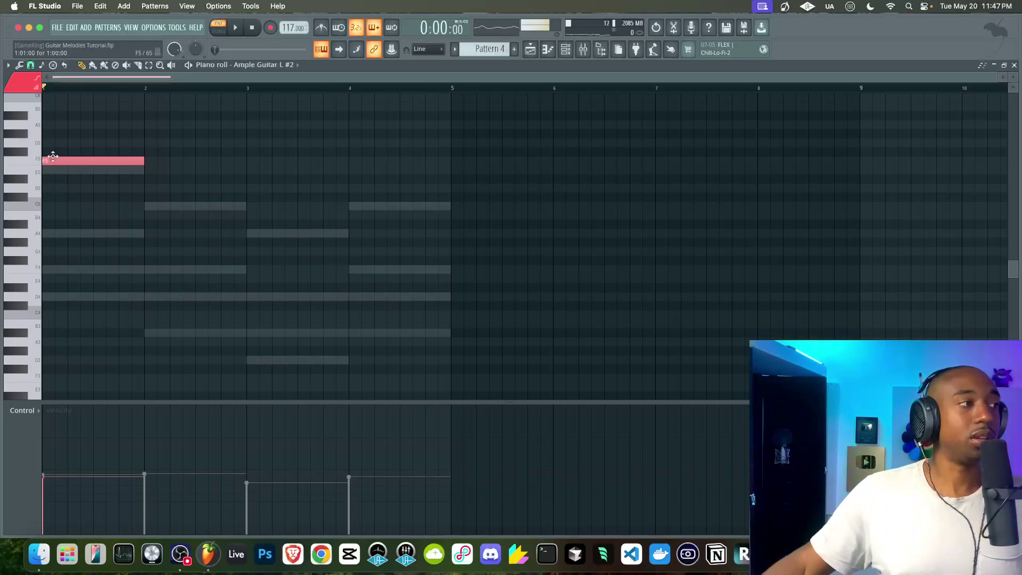
key("super+Down")
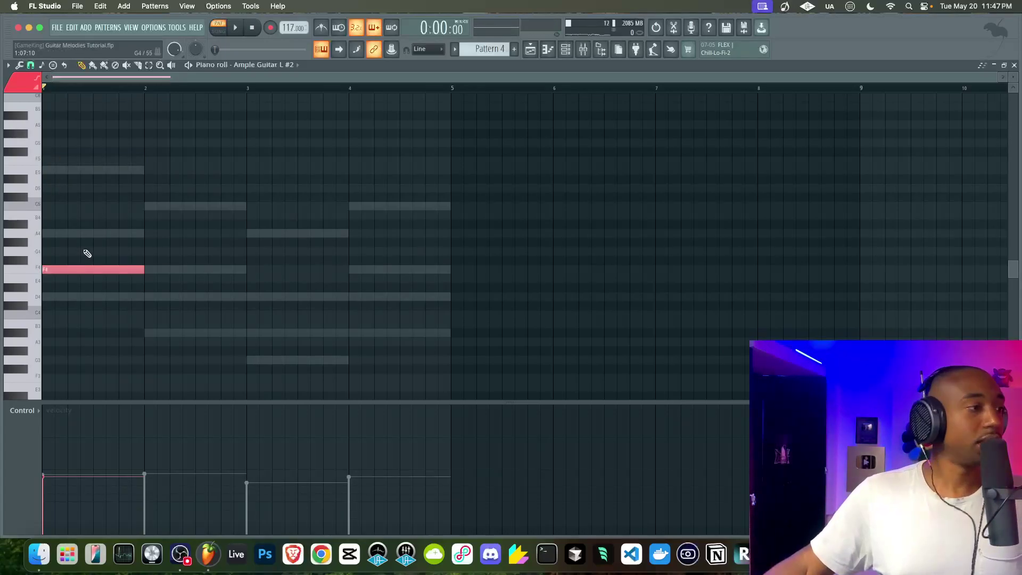
Add one-bar D4, A#3 and D4 notes in bars 2, 3 and 4, and raise all four melody notes one octave.
scroll(80, 261, "down", 2)
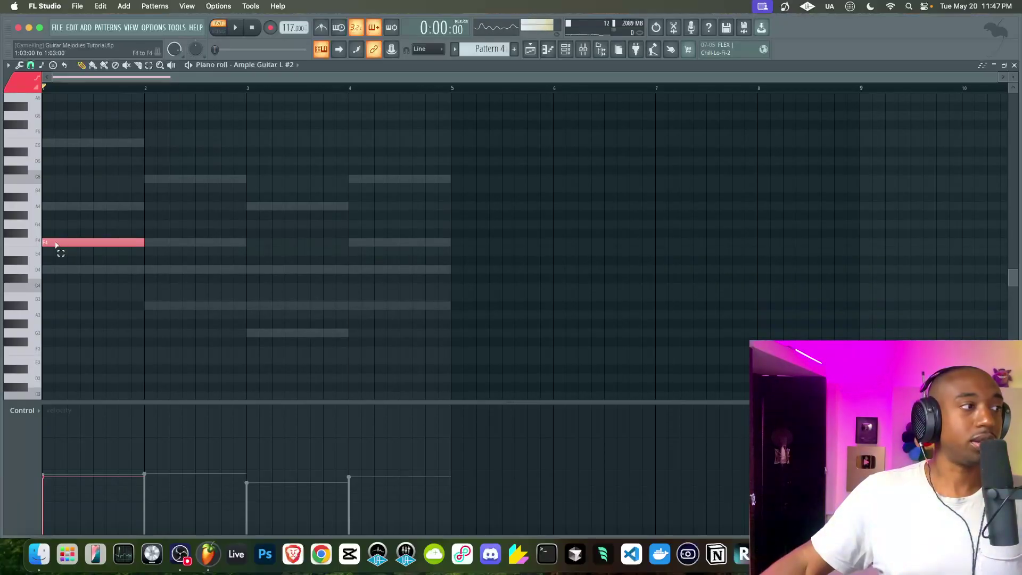
left_click(146, 269)
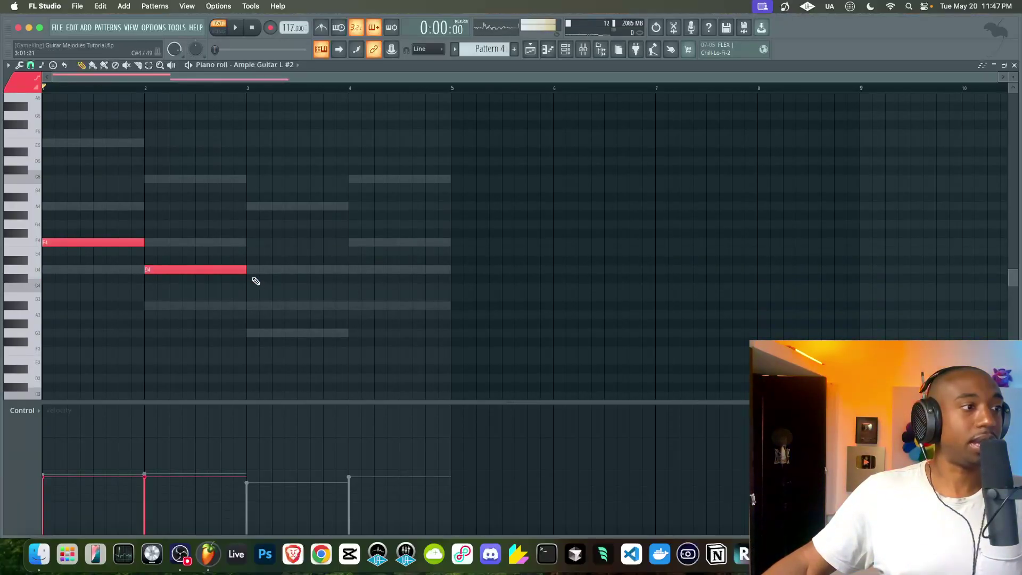
left_click(246, 305)
left_click_drag(350, 260, 351, 272)
left_click_drag(433, 220, 24, 312)
key("ctrl+Up")
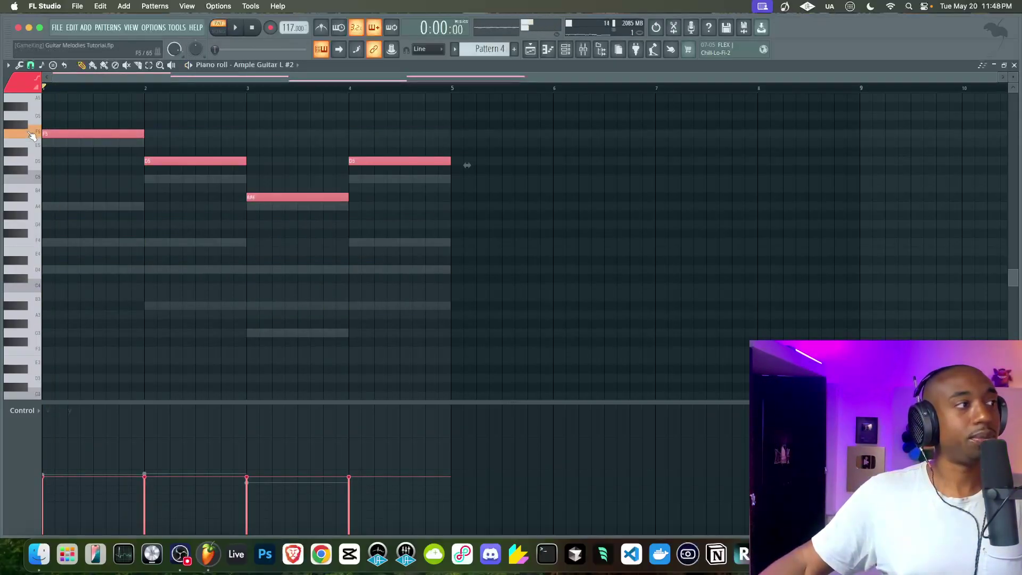
Play the pattern and compare the melody with the chord notes in the piano roll of the first Ample Guitar L.
key("F6")
key("space")
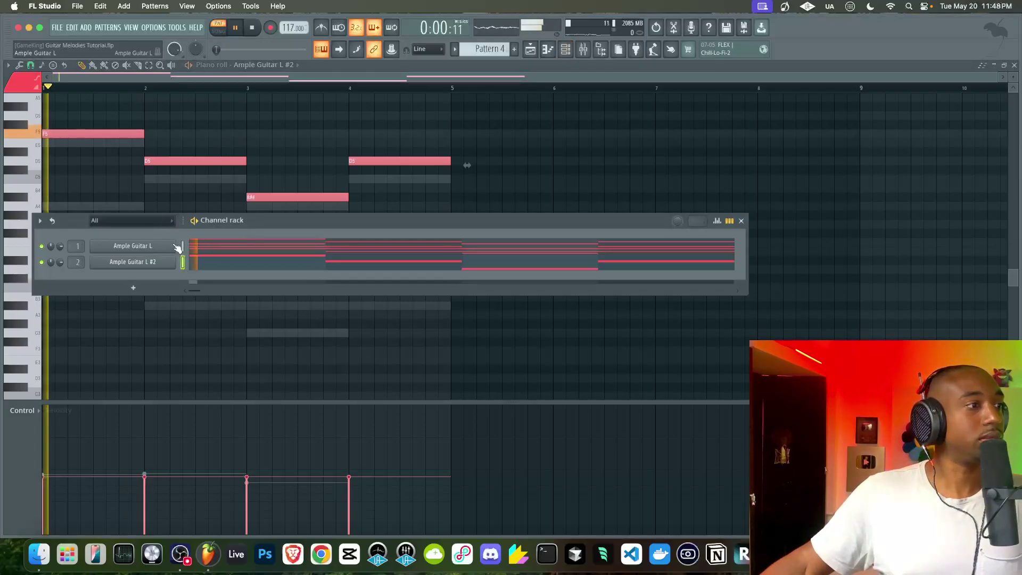
left_click(195, 246)
key("space")
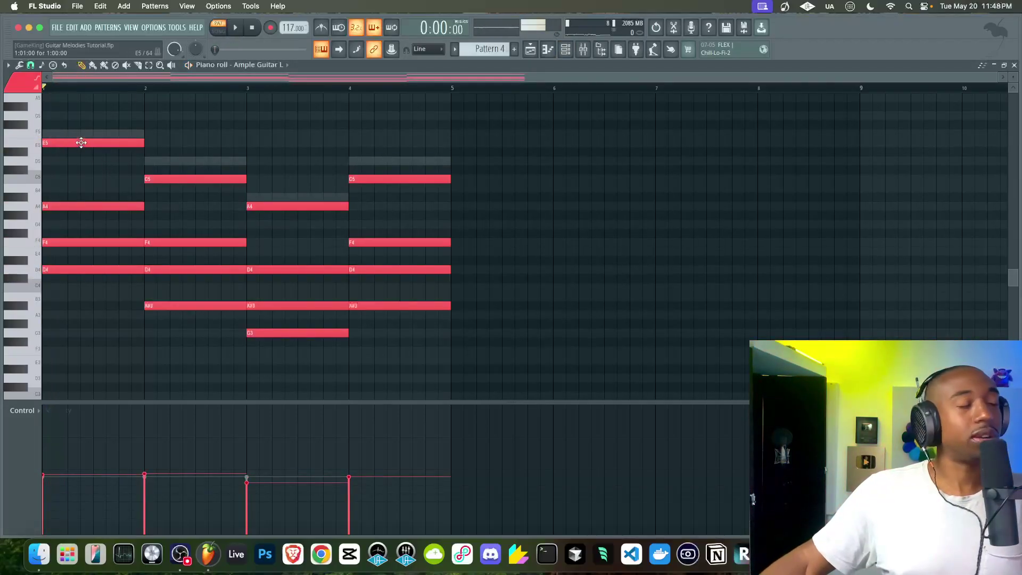
Return to the piano roll of Ample Guitar L #2, shift all four melody notes one beat to the right, and play the pattern.
left_click(566, 51)
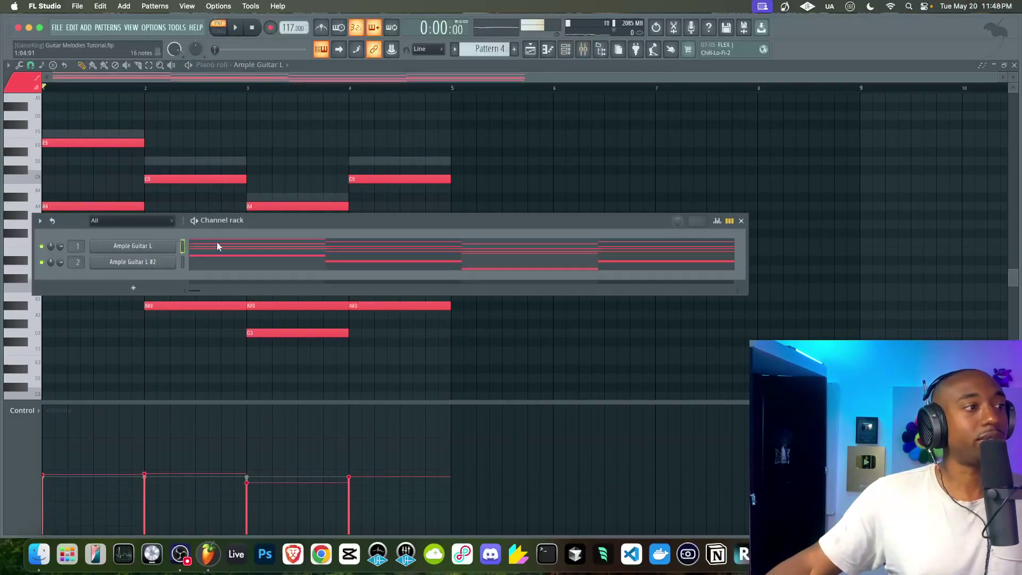
left_click(227, 266)
left_click_drag(102, 120, 417, 256)
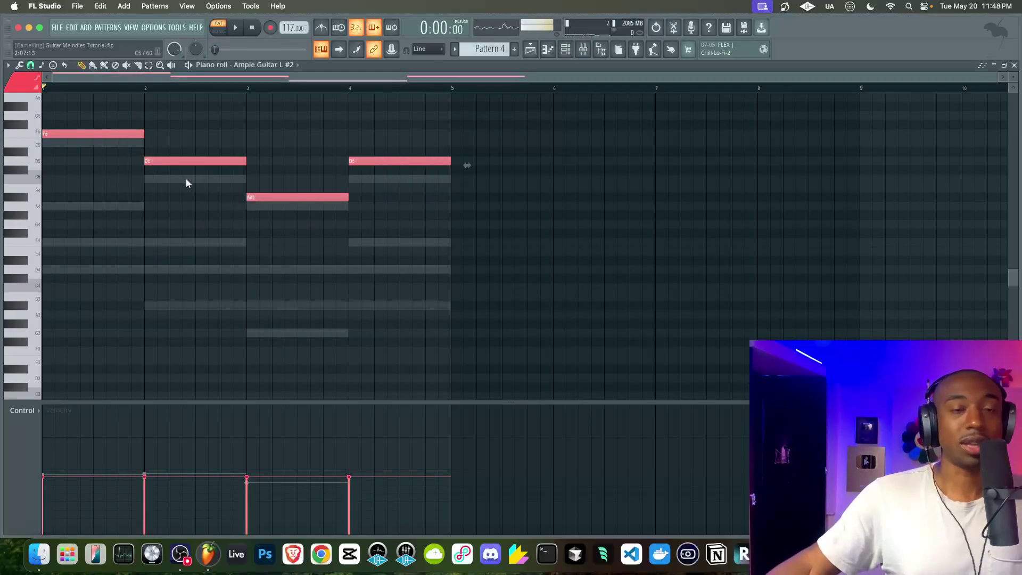
left_click_drag(100, 134, 114, 134)
key("space")
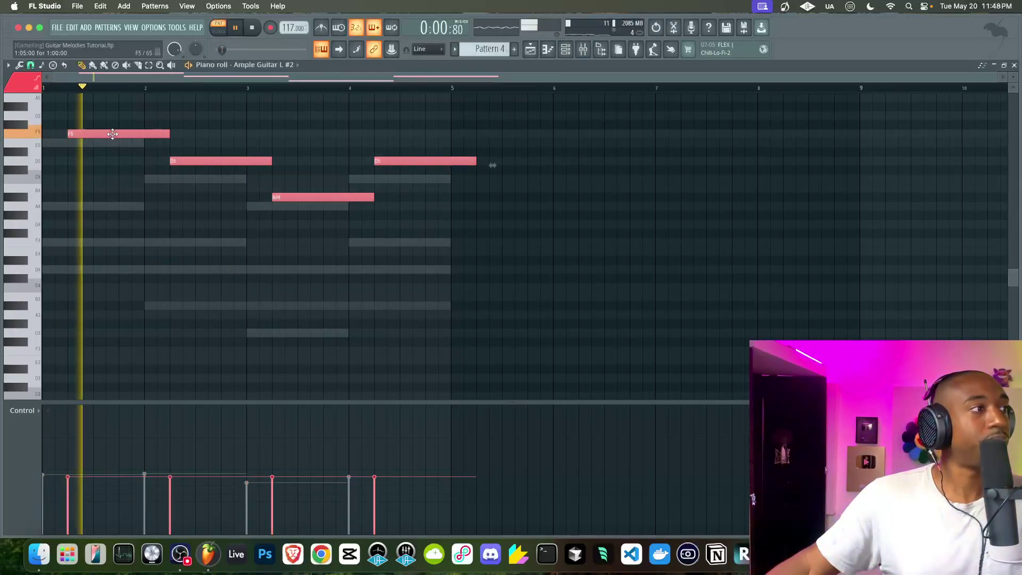
right_click(112, 160)
key("space")
Add a one-bar E5 note starting on beat 3 of bar 1, audition the E5 and F5 keys, and play the pattern.
left_click(96, 142)
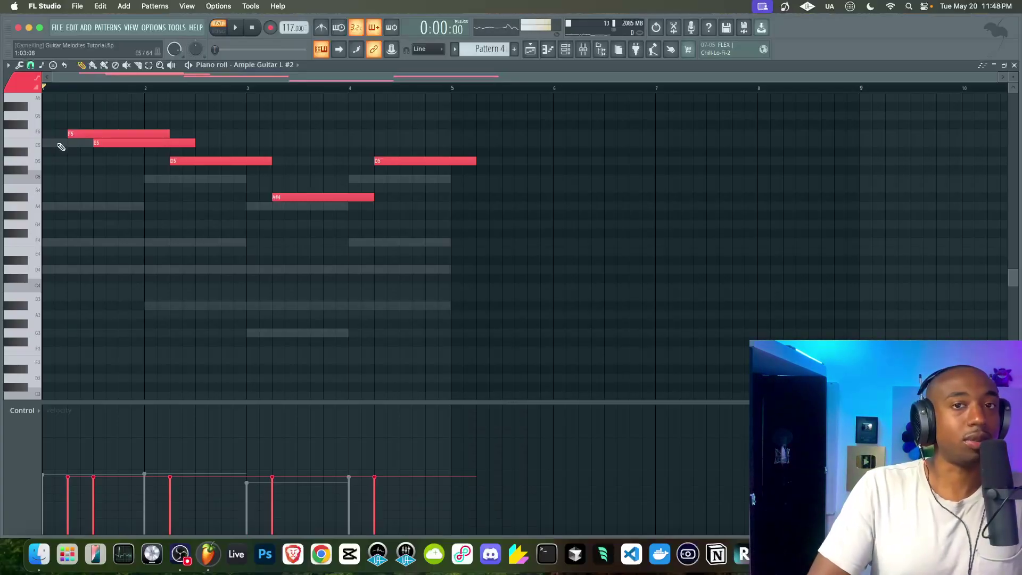
left_click(36, 143)
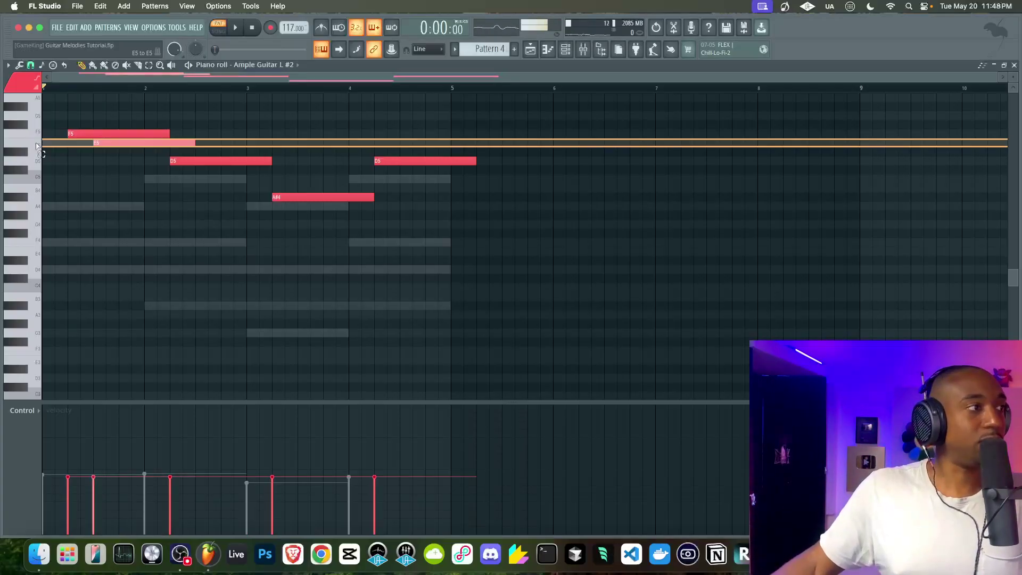
left_click(36, 144)
left_click(36, 135)
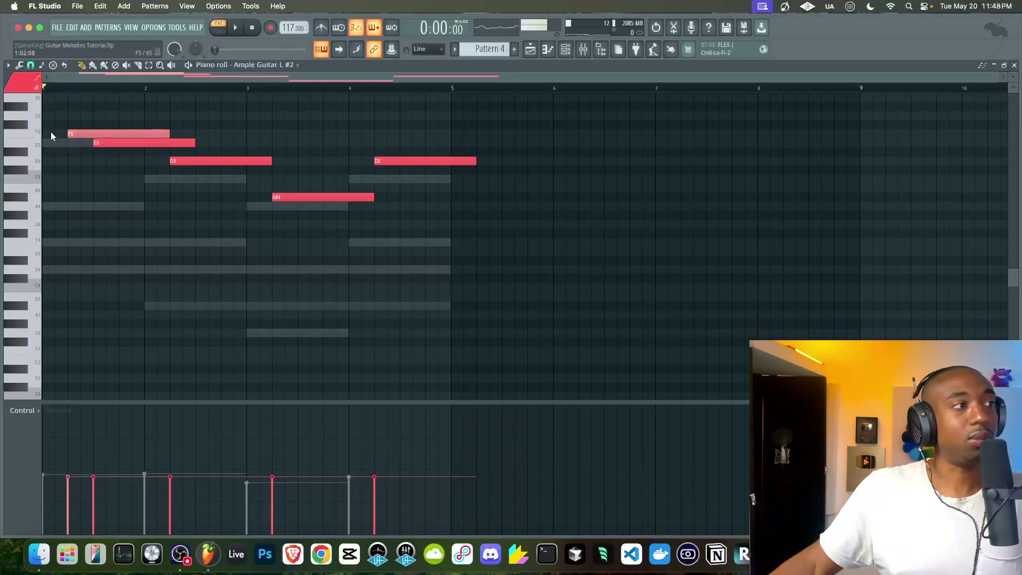
left_click(98, 180)
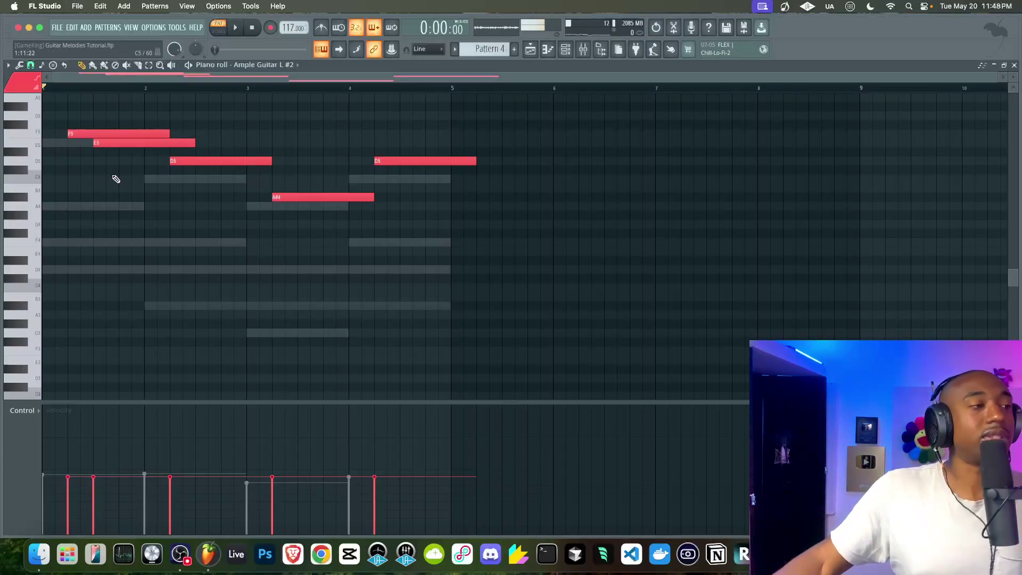
key("space")
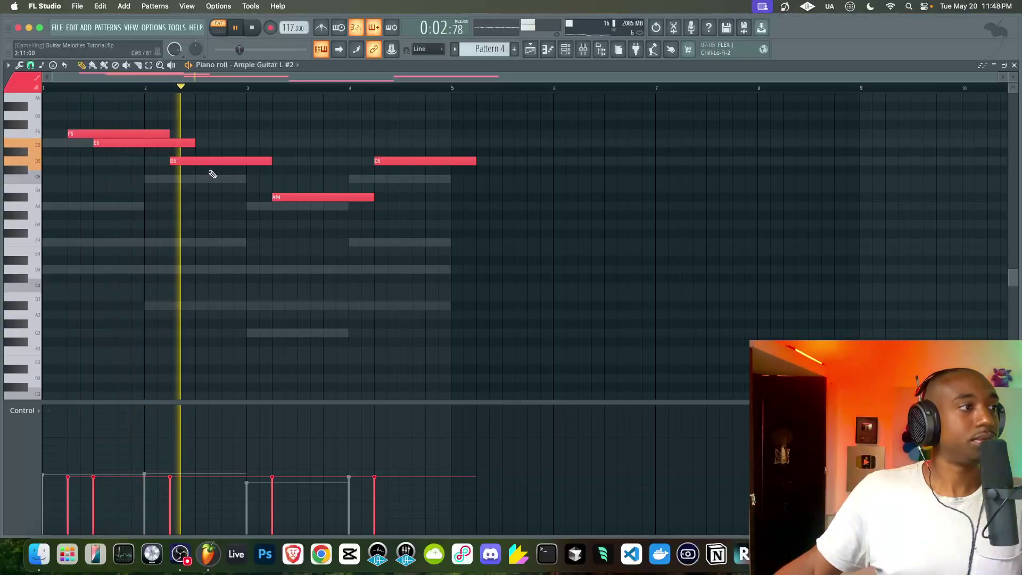
Add one-bar A4 notes starting on beat 3 of bars 3 and 4, and stop playback.
left_click(301, 207)
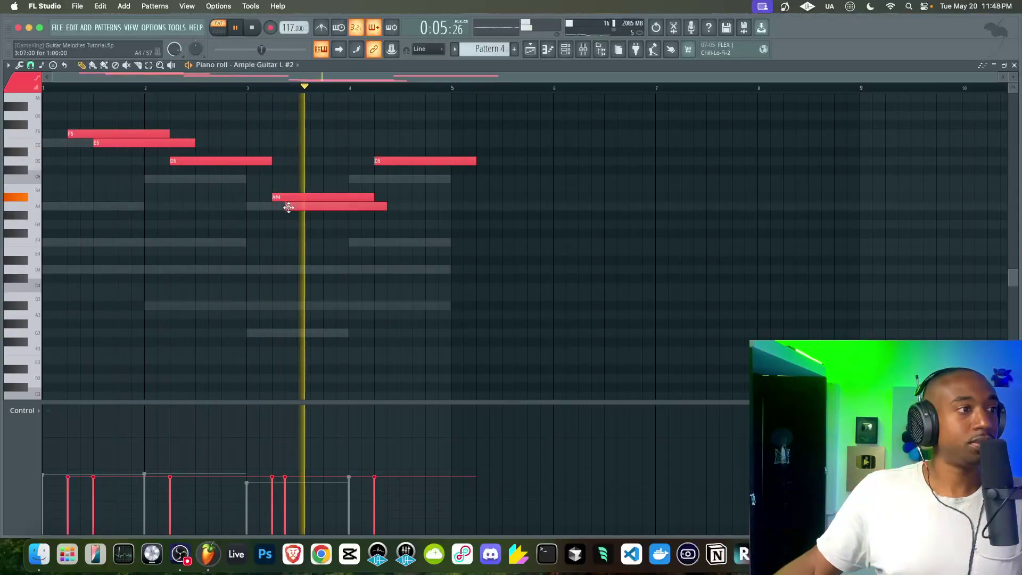
left_click(401, 191)
key("space")
left_click_drag(402, 193, 420, 151)
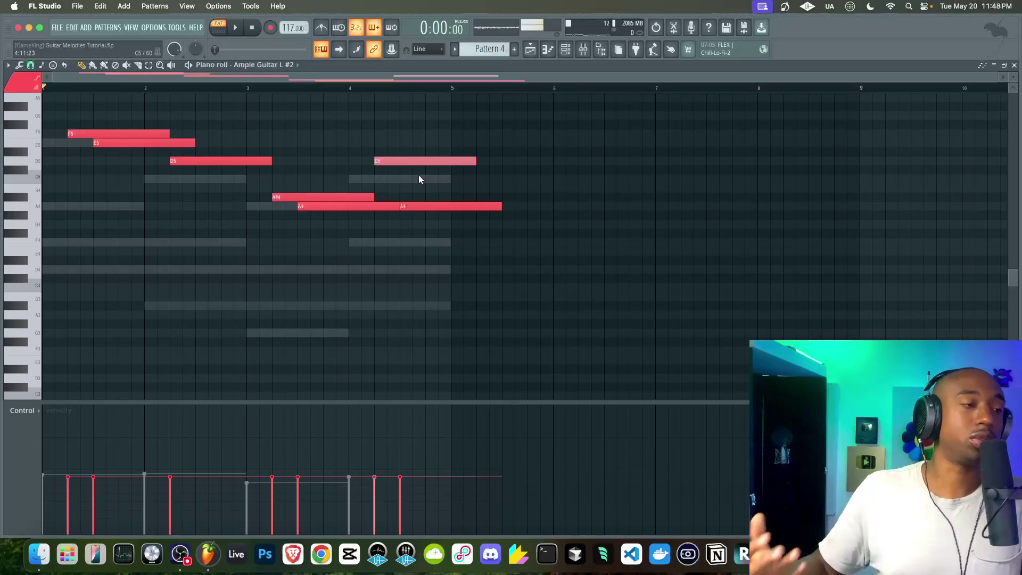
left_click(452, 179, "super")
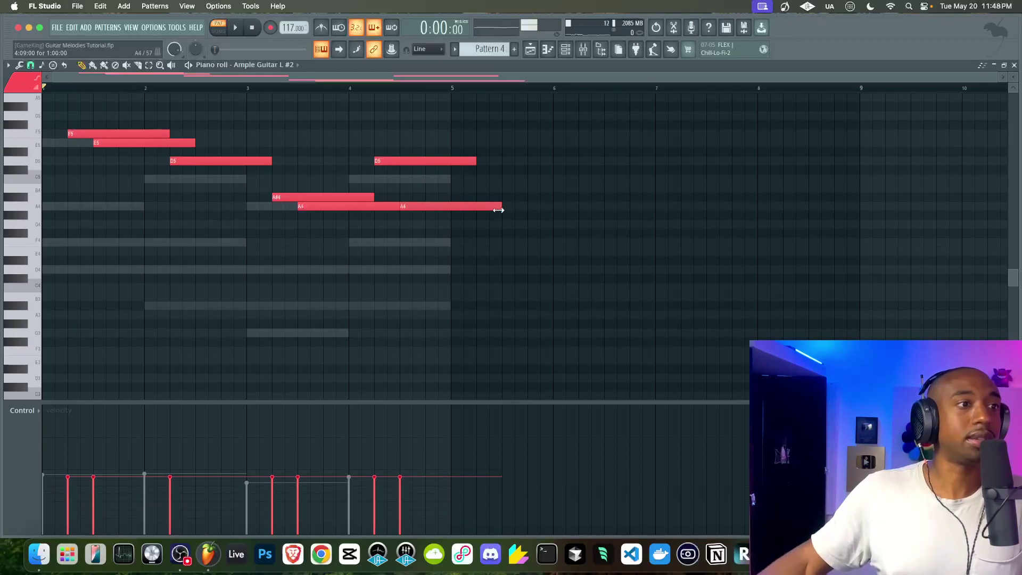
Shorten the last A4 and D5 notes so that both end at the end of bar 4.
left_click_drag(500, 210, 455, 209)
left_click_drag(476, 161, 449, 161)
left_click_drag(425, 218, 406, 150)
left_click(416, 169, "super")
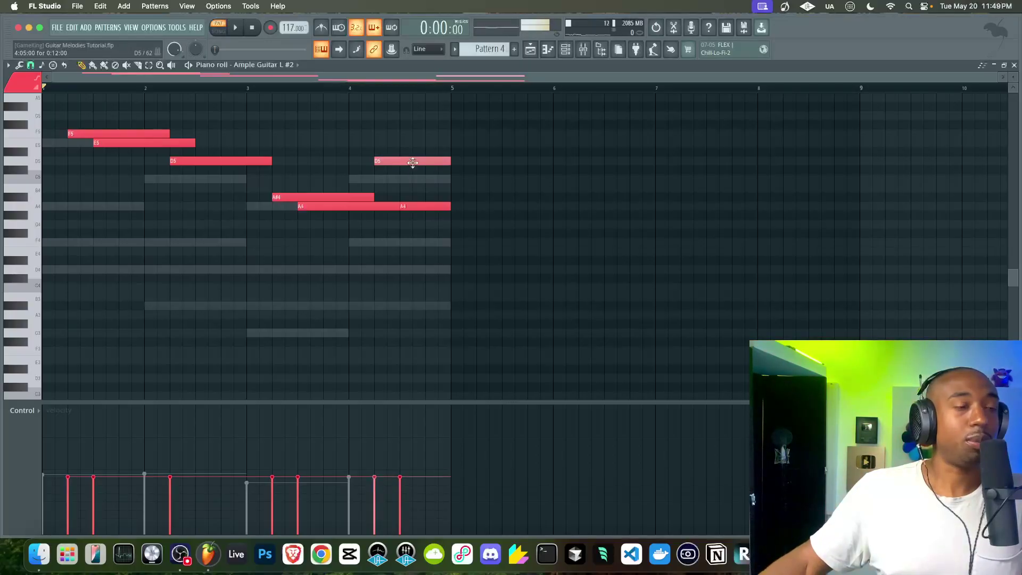
Try an A5 note above the D5 note in bar 4 and remove it.
scroll(413, 162, "up", 1)
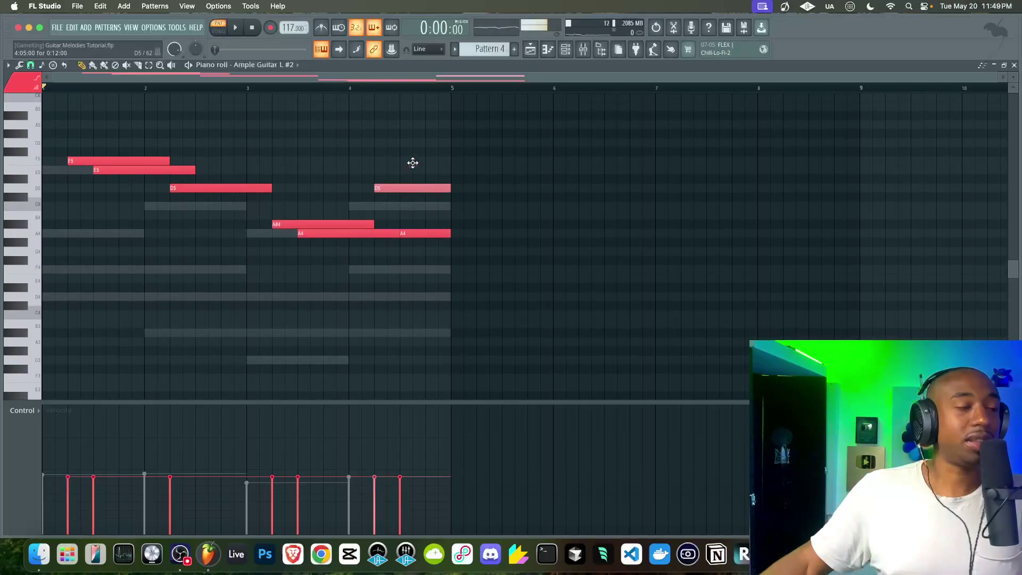
left_click(395, 126)
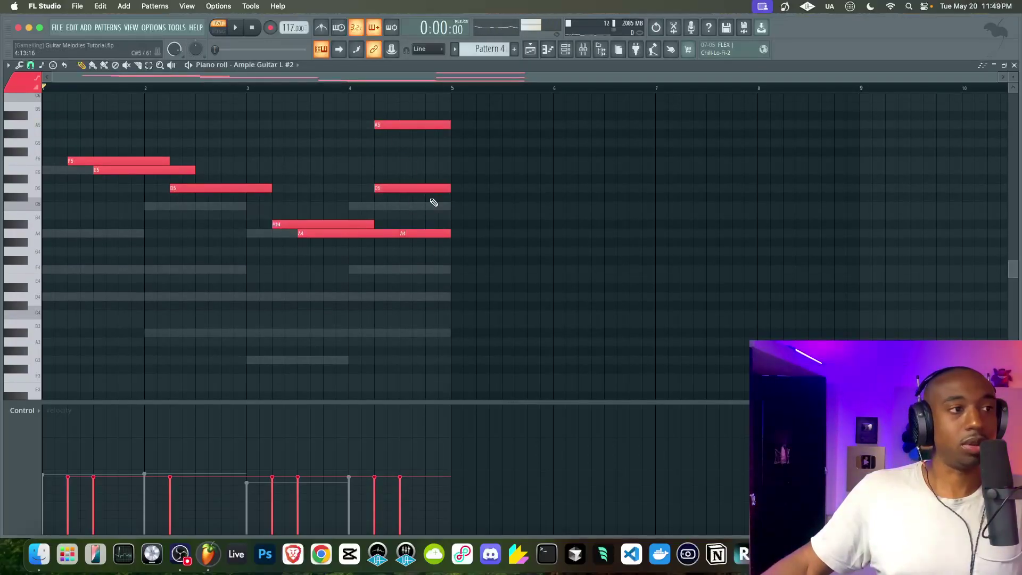
right_click(415, 124)
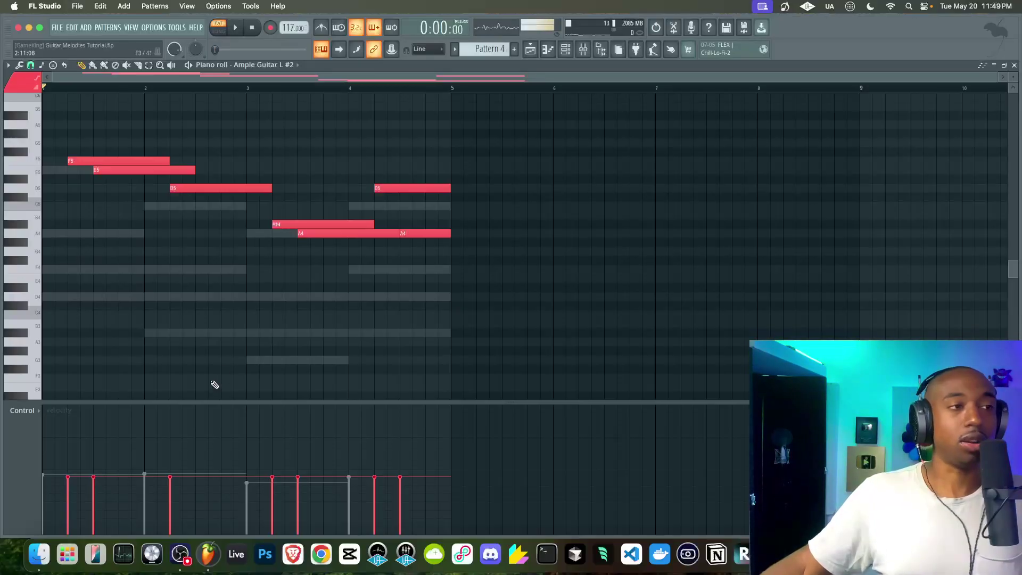
Play the finished melody with the chords and look over the channel rack and mixer.
key("space")
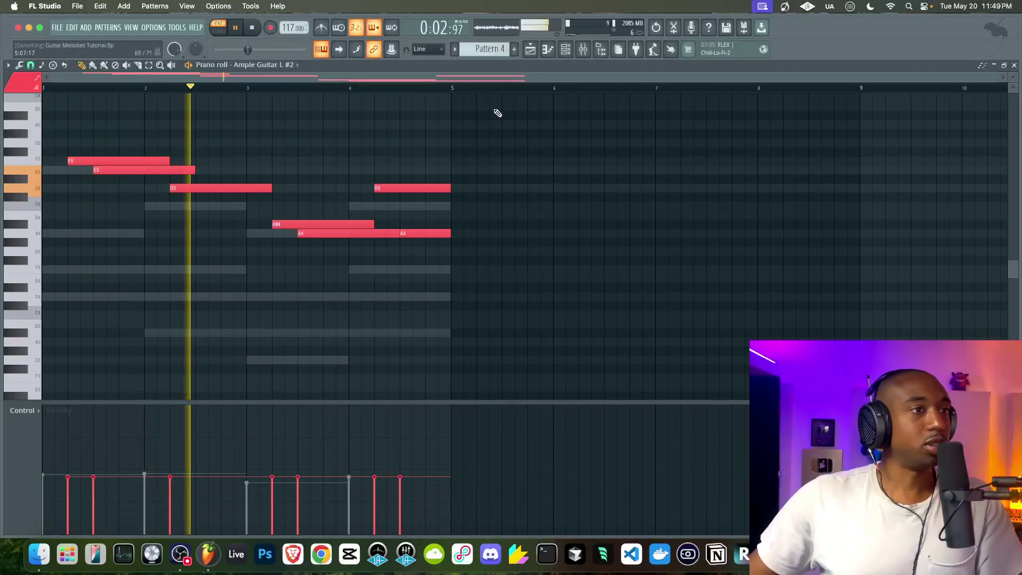
left_click(565, 50)
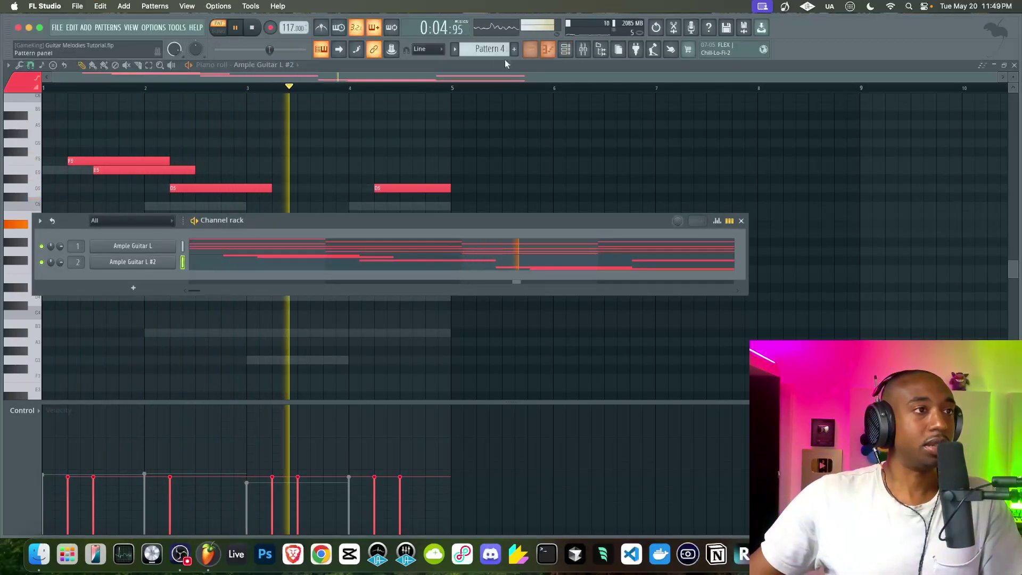
left_click(585, 53)
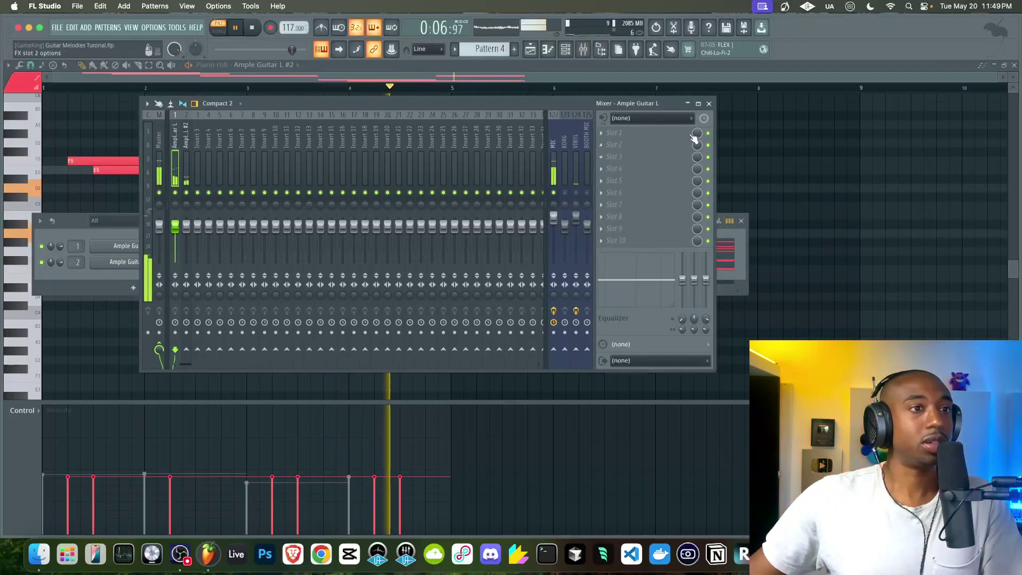
left_click(712, 106)
left_click(700, 141)
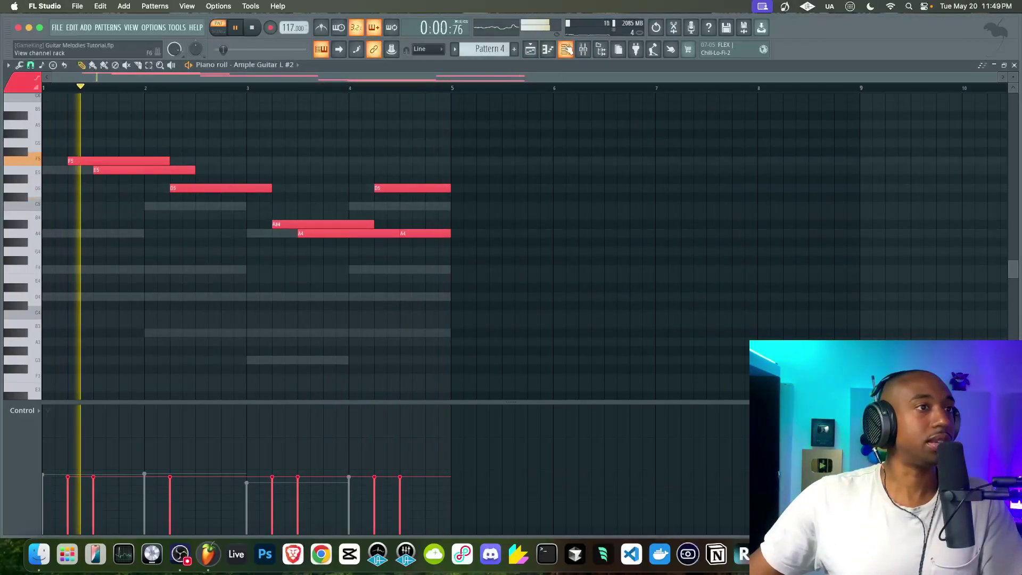
left_click(565, 50)
key("space")
Open the playlist in song mode, place Pattern 4 at bar 5 of the Harmony track, and play the arrangement.
scroll(483, 52, "up", 3)
left_click(531, 51)
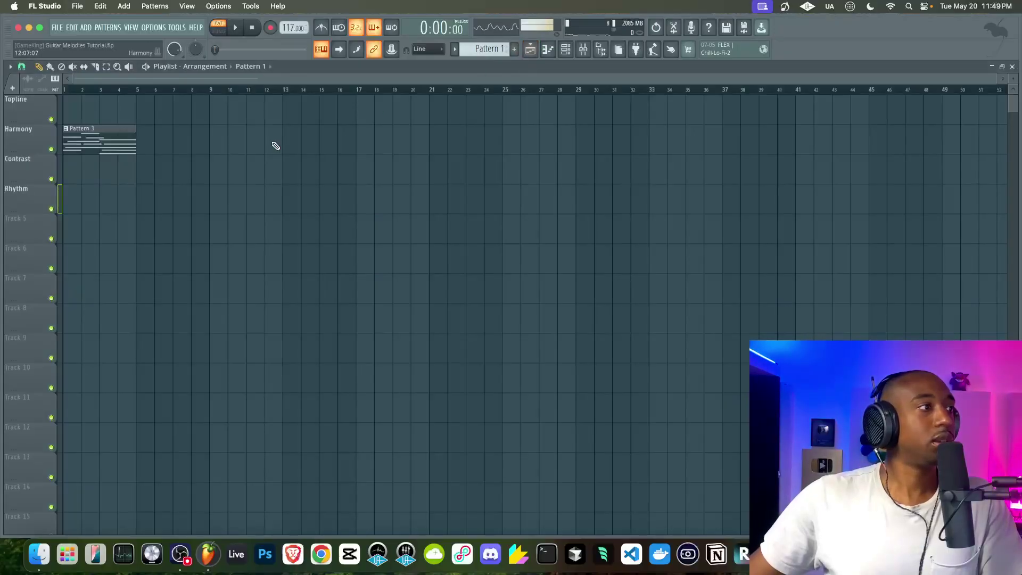
left_click(219, 30)
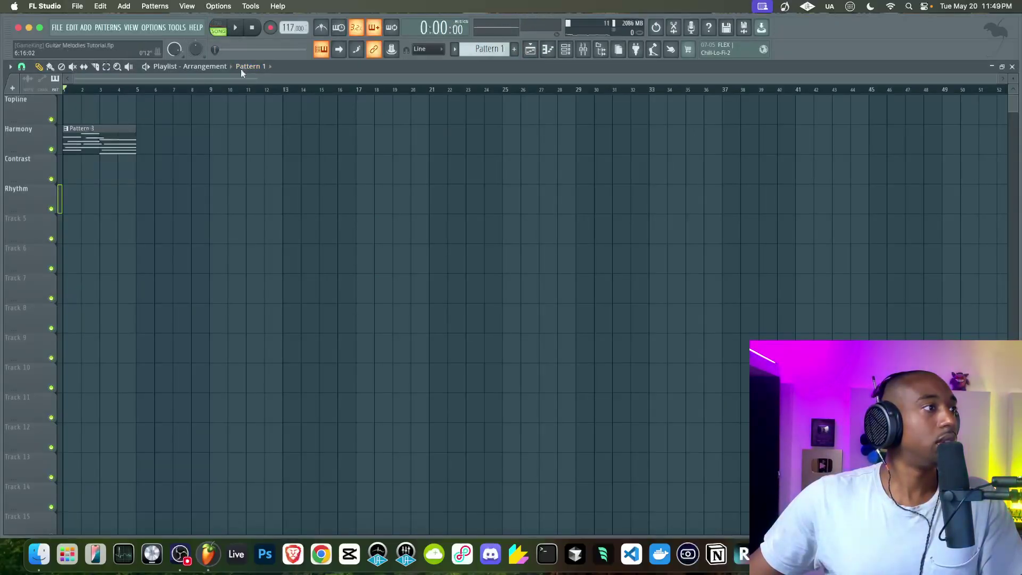
scroll(481, 51, "down", 3)
left_click_drag(201, 147, 168, 146)
key("space")
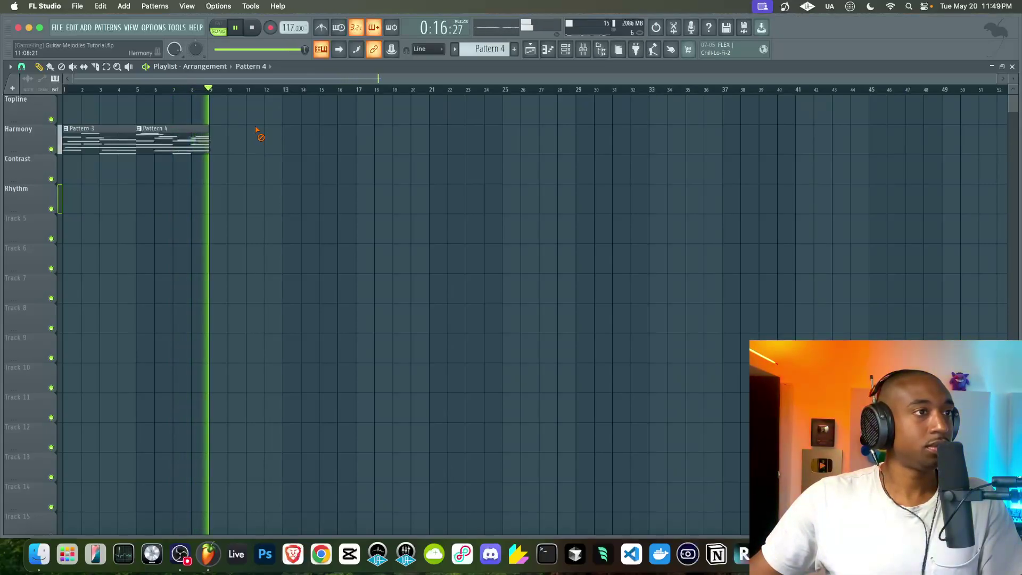
key("space")
Delete both pattern clips from the Harmony track and switch to the empty Pattern 5 with the channel rack open.
left_click_drag(255, 129, 78, 126)
key("Delete")
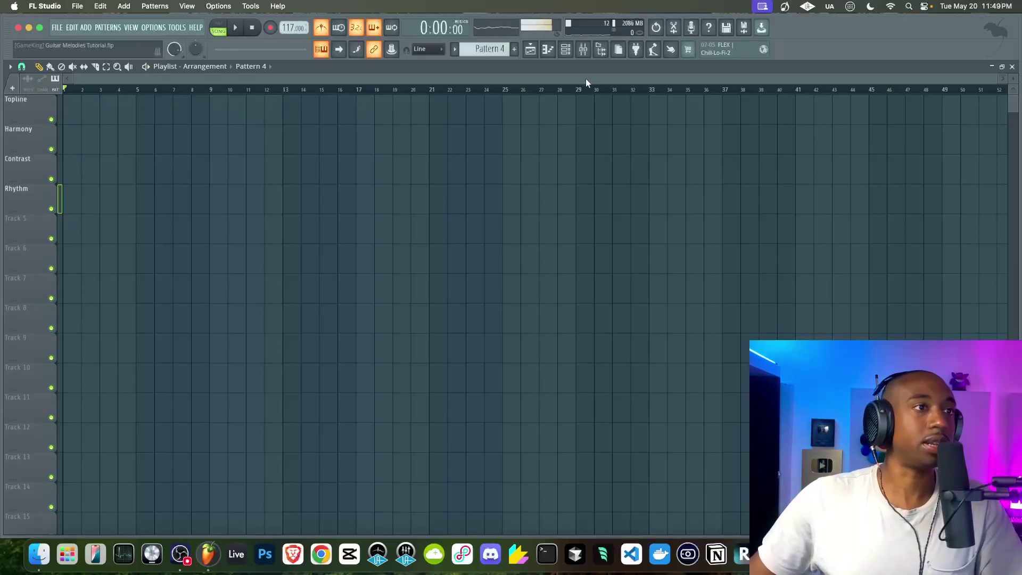
left_click(567, 50)
left_click(514, 49)
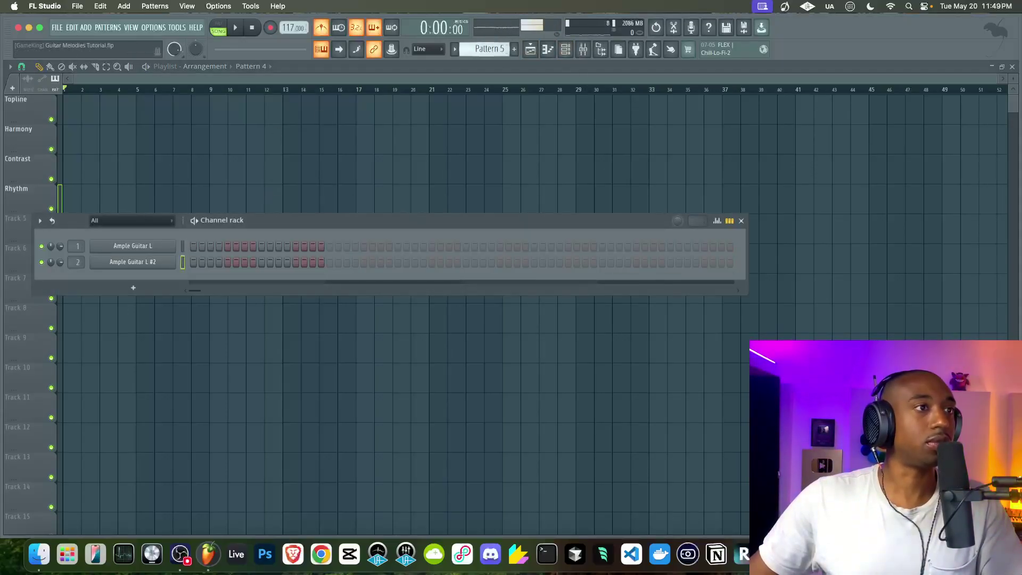
Select the first Ample Guitar L channel and open its piano roll for Pattern 5.
left_click(183, 246)
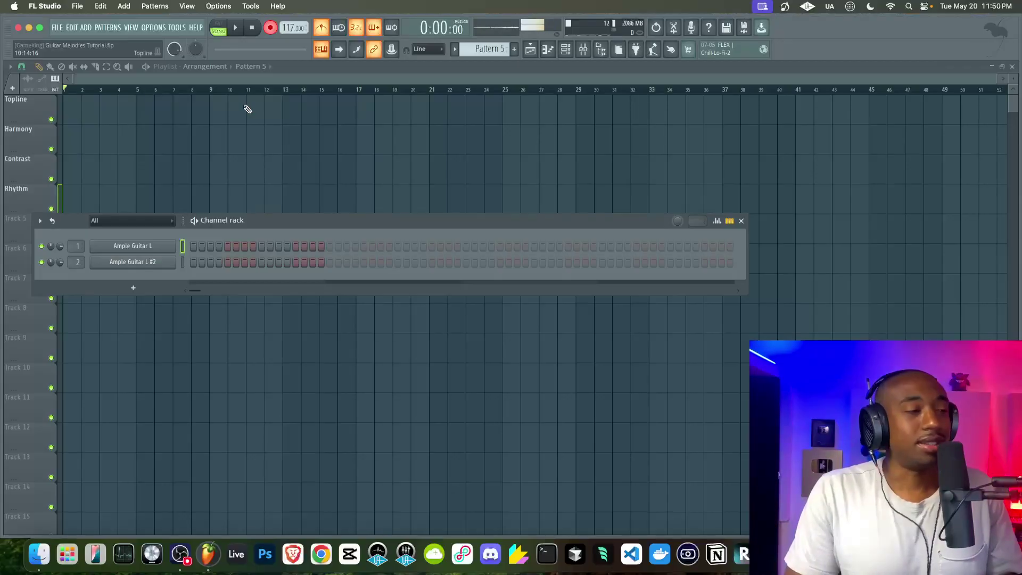
right_click(158, 243)
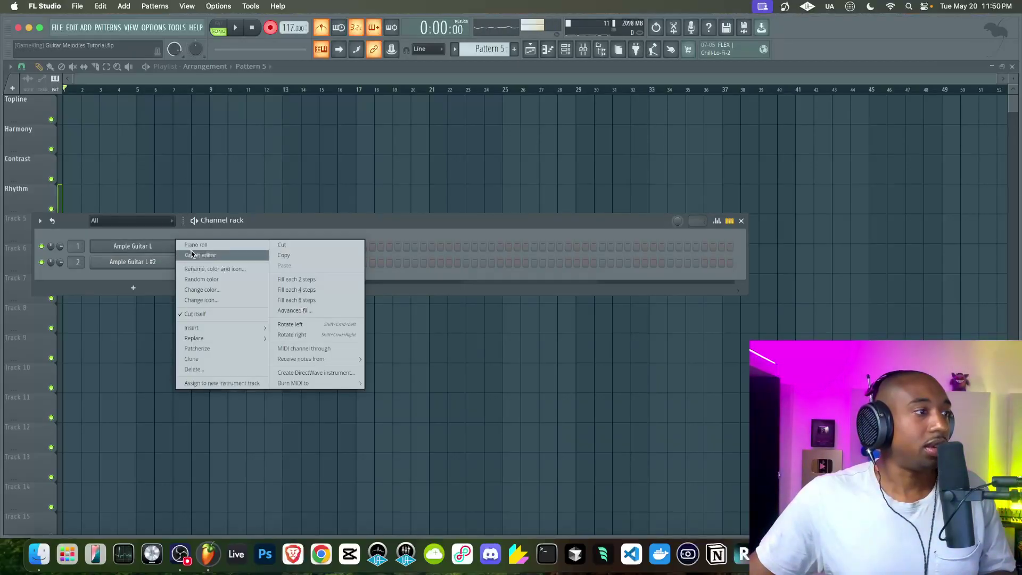
left_click(213, 256)
right_click(162, 246)
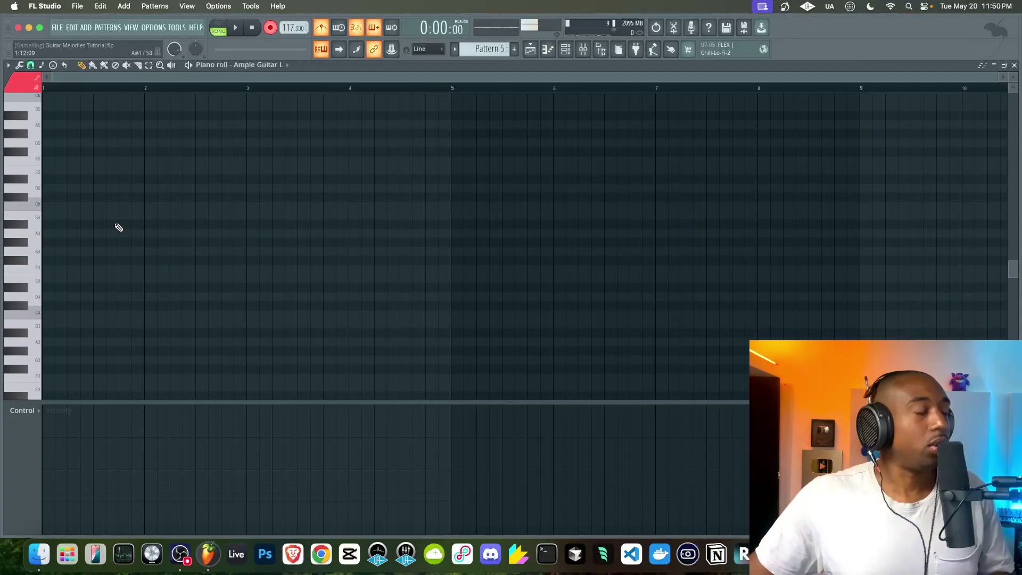
Add three-beat A4, E5 and A5 notes at the start of bar 1.
left_click(51, 232)
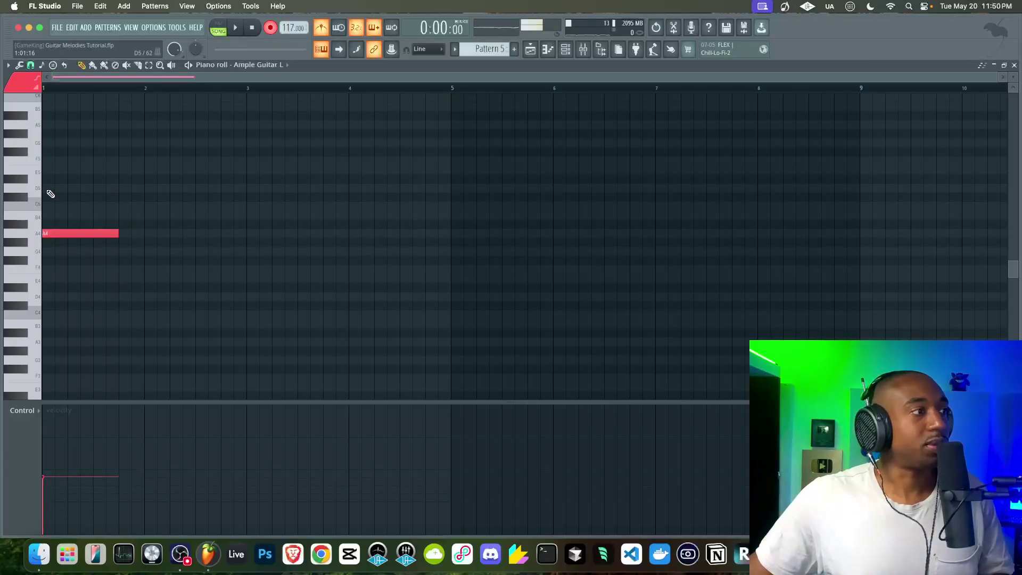
left_click(55, 174)
scroll(53, 176, "up", 3)
left_click(53, 207)
scroll(75, 230, "down", 6)
scroll(114, 273, "up", 6)
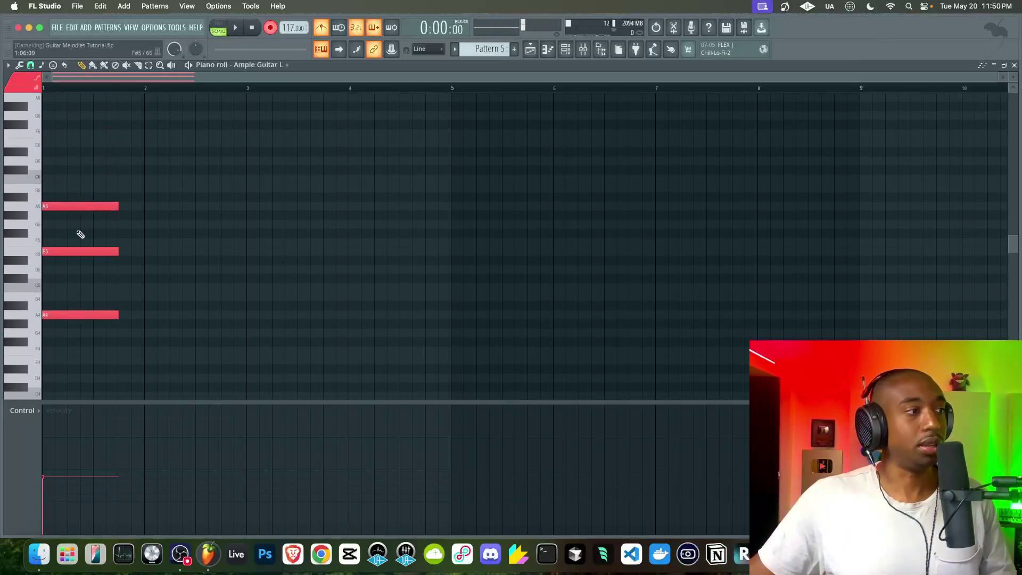
Delete the A4, E5 and A5 notes so Pattern 5's piano roll is empty.
left_click(67, 207, "shift+super")
left_click(68, 252, "shift+super")
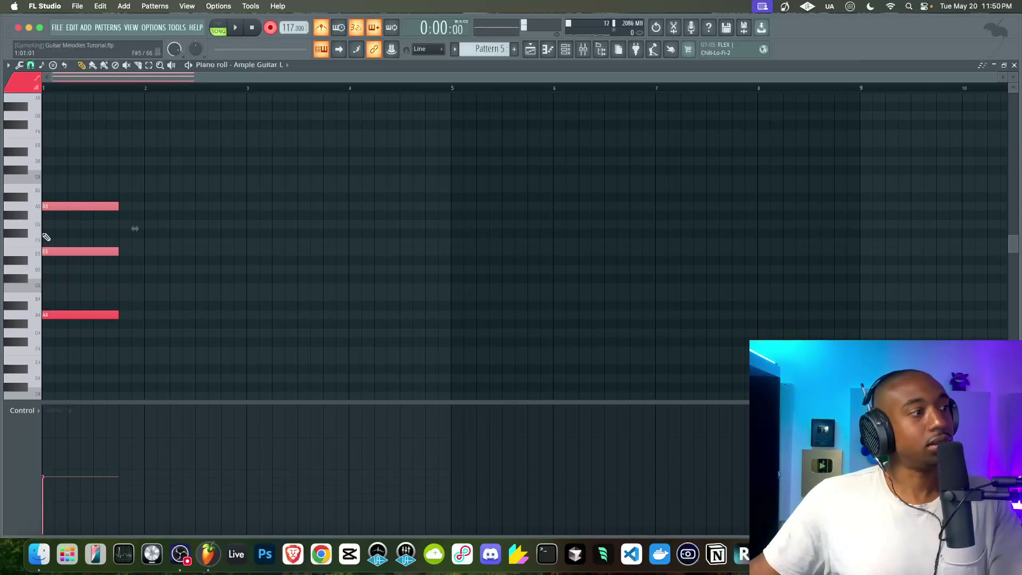
left_click_drag(64, 252, 94, 266)
left_click_drag(108, 166, 87, 391)
key("Delete")
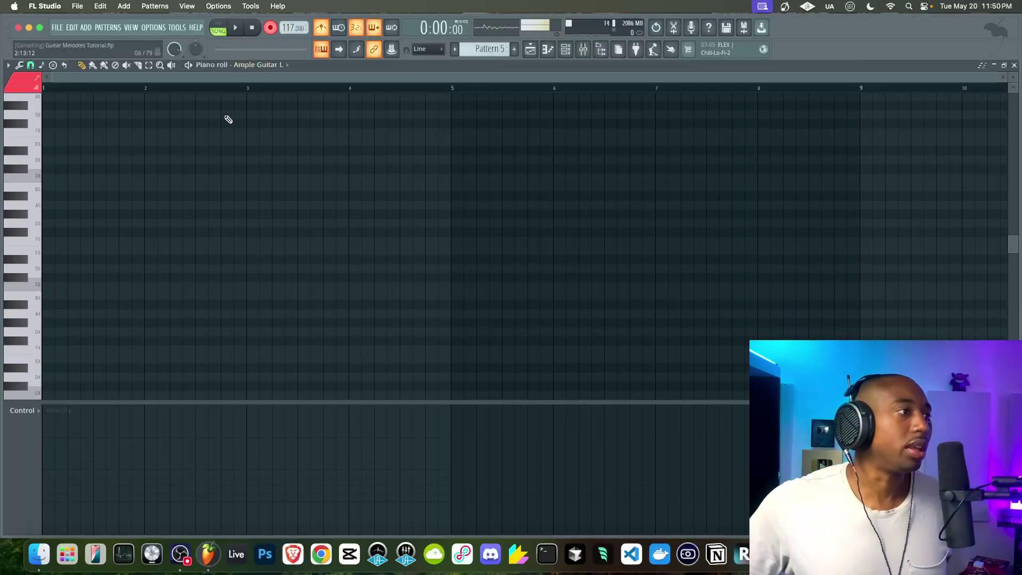
Record a live chord progression on the first Ample Guitar L in Pattern 5, holding each chord about two bars, from bar 1 into bar 17.
scroll(228, 119, "down", 3)
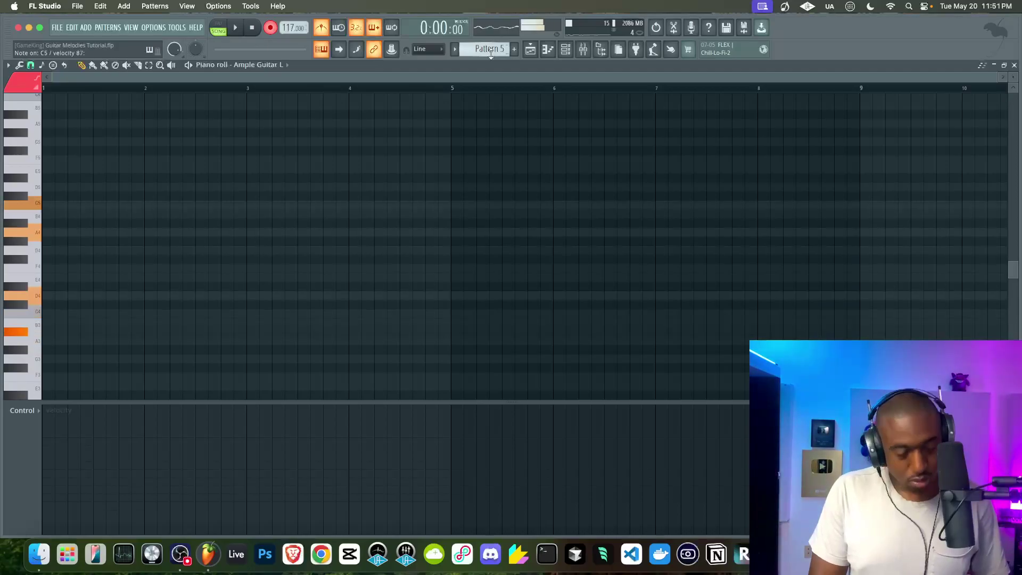
left_click(235, 28)
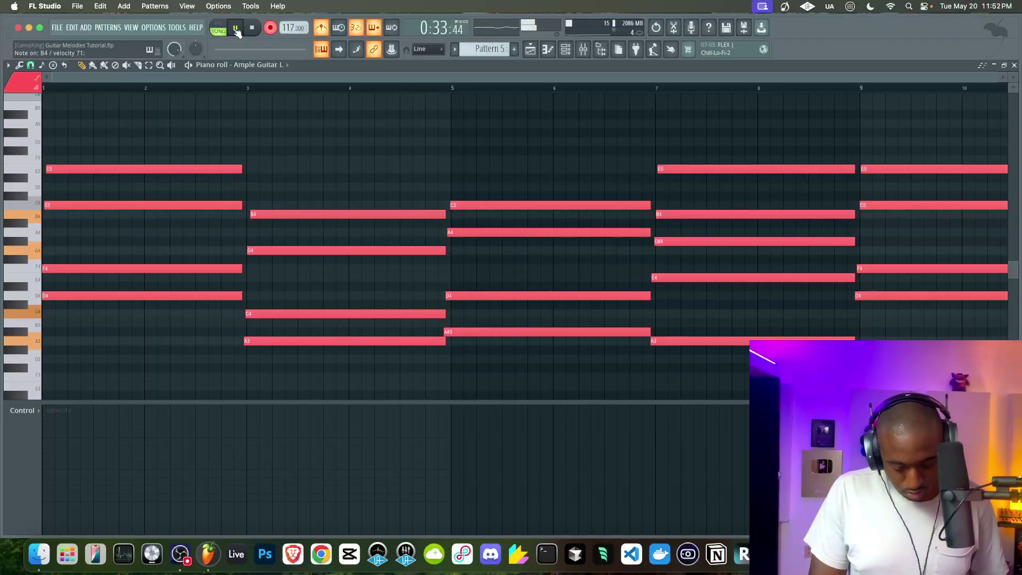
left_click(236, 29)
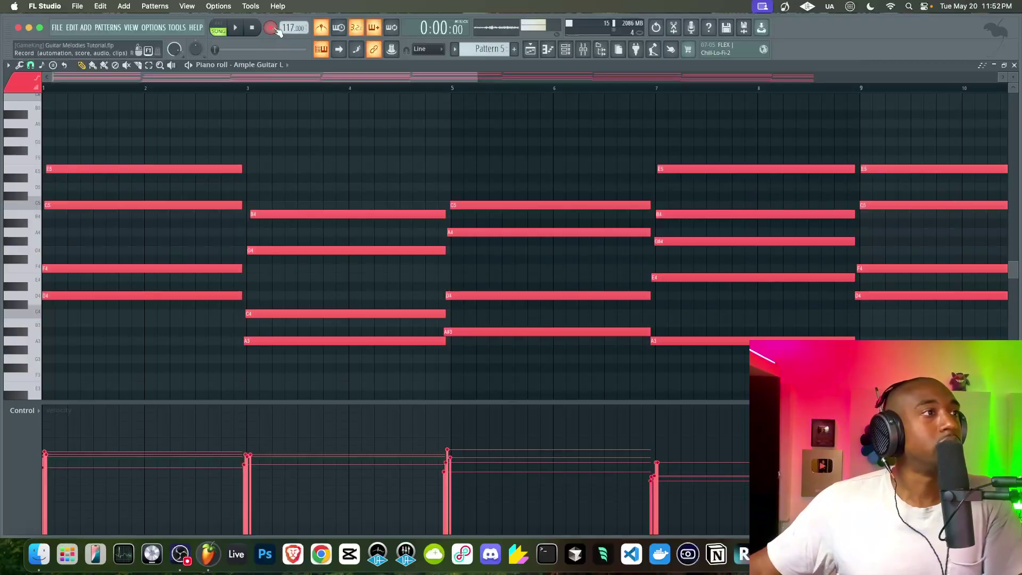
Play back the recorded chords and lower the G#4 note at bar 7 to G4.
scroll(280, 117, "down", 2)
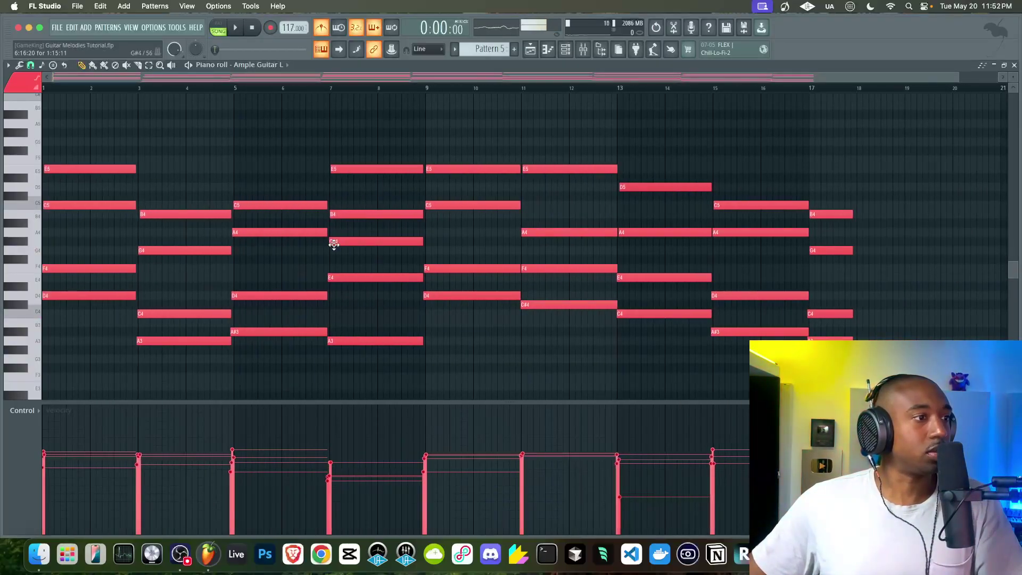
left_click_drag(333, 244, 345, 245)
key("space")
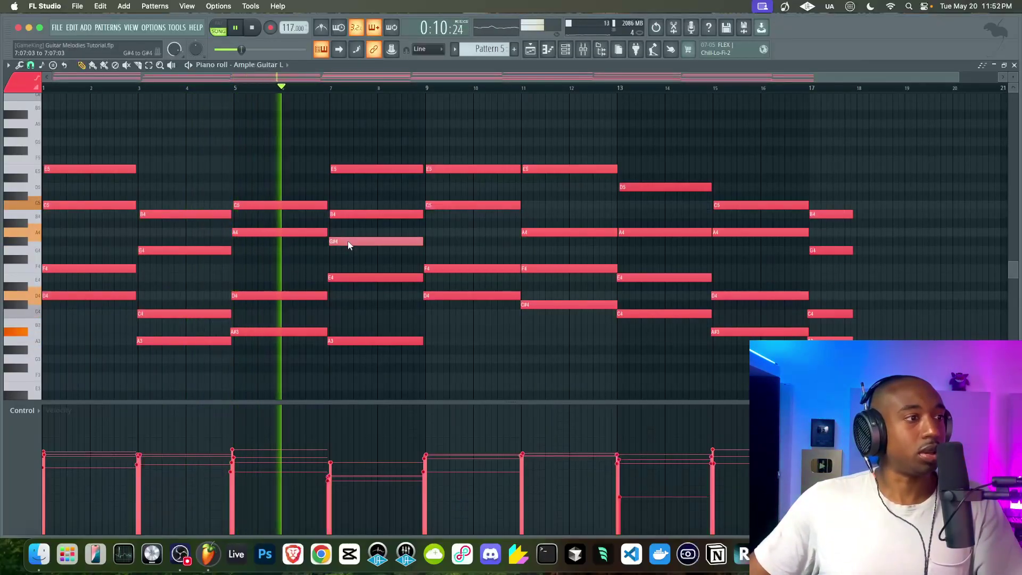
left_click_drag(348, 240, 348, 244)
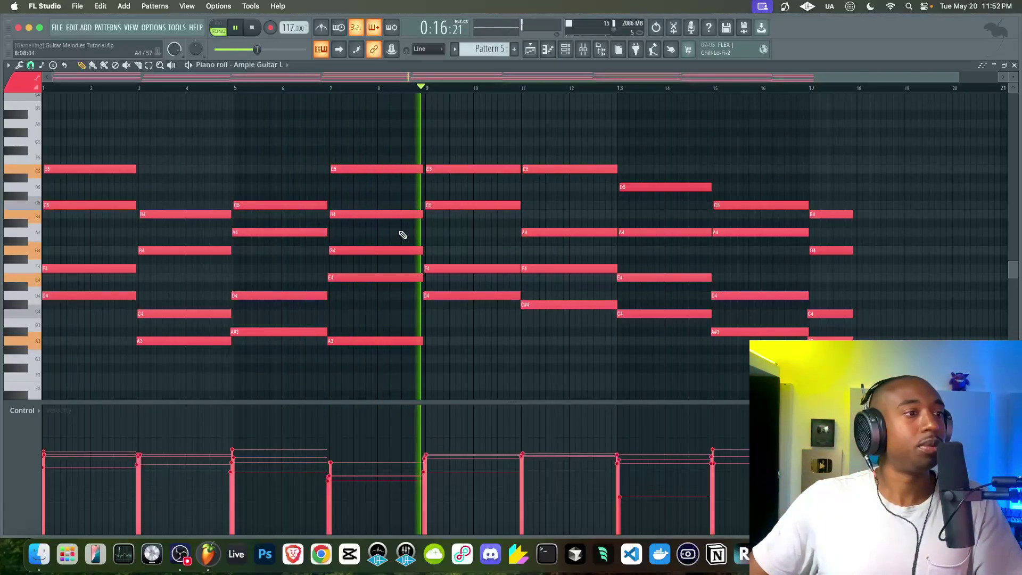
Stop playback and move the Pattern 5 clip from the Topline track to the Harmony track in the playlist.
left_click(566, 52)
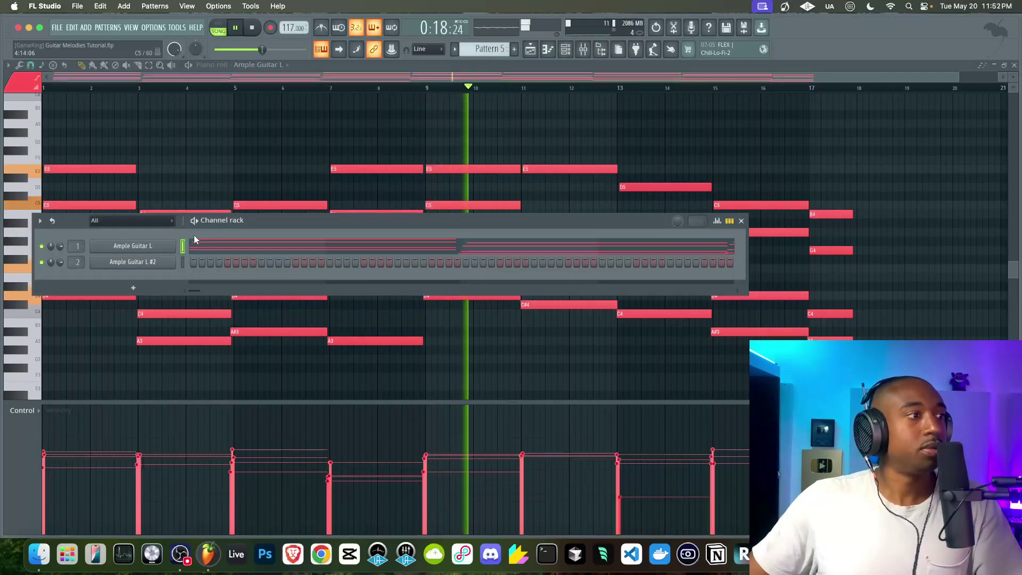
key("space")
scroll(491, 47, "down", 1)
left_click(530, 49)
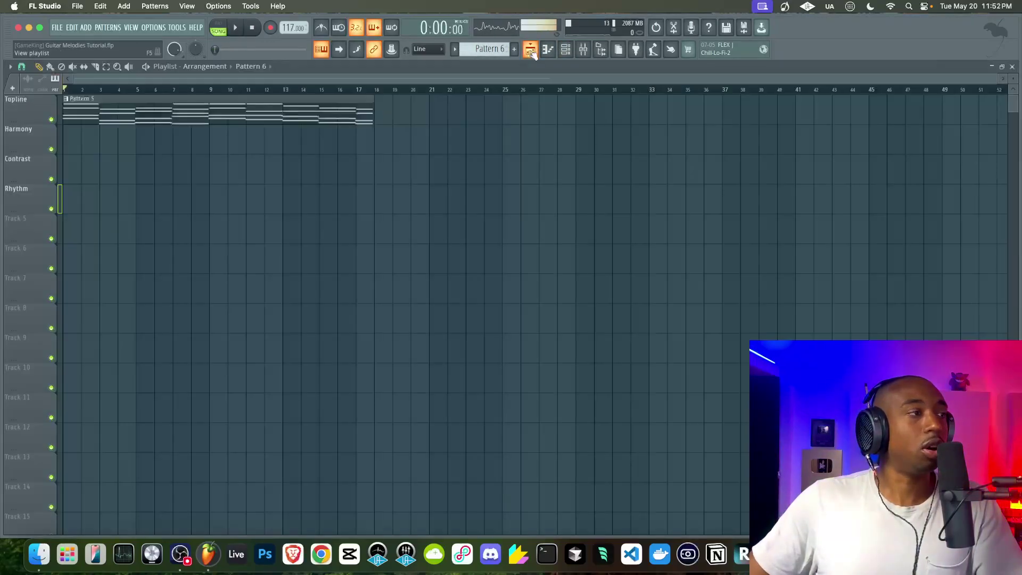
left_click_drag(103, 138, 100, 154)
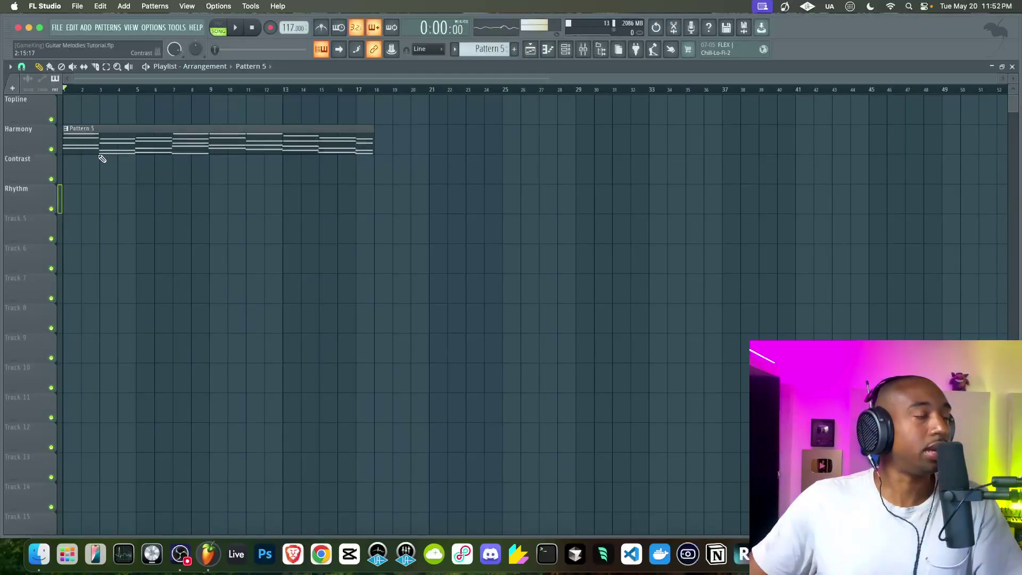
Select the Ample Guitar L #2 channel in the empty Pattern 6 and turn on the metronome.
key("F6")
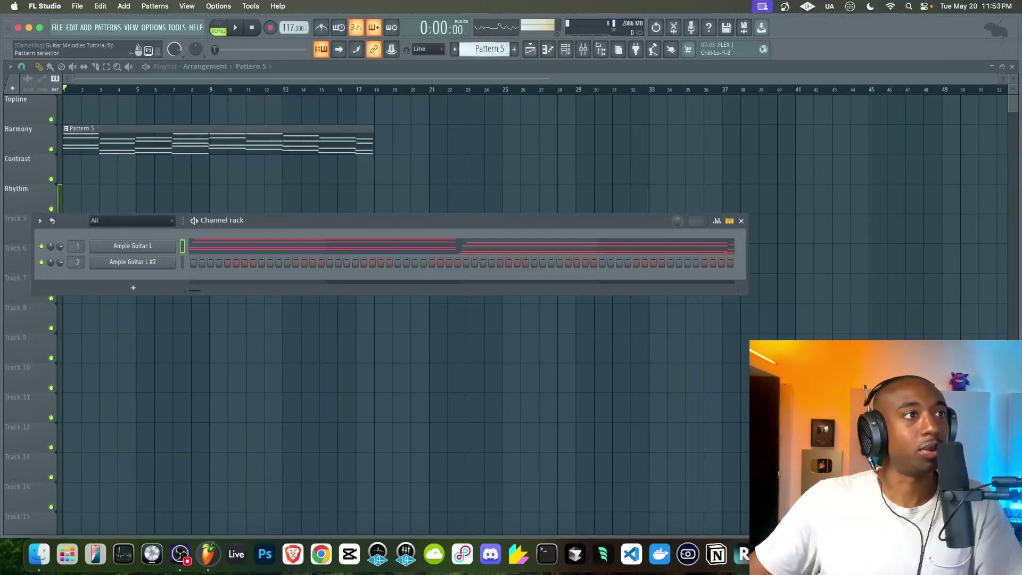
scroll(488, 48, "down", 1)
left_click(182, 262)
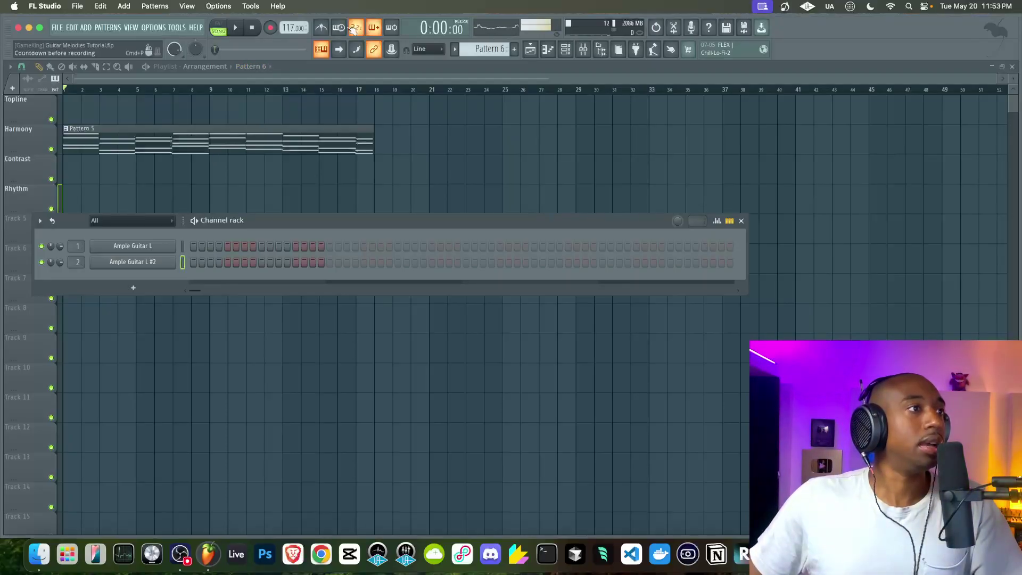
left_click(322, 27)
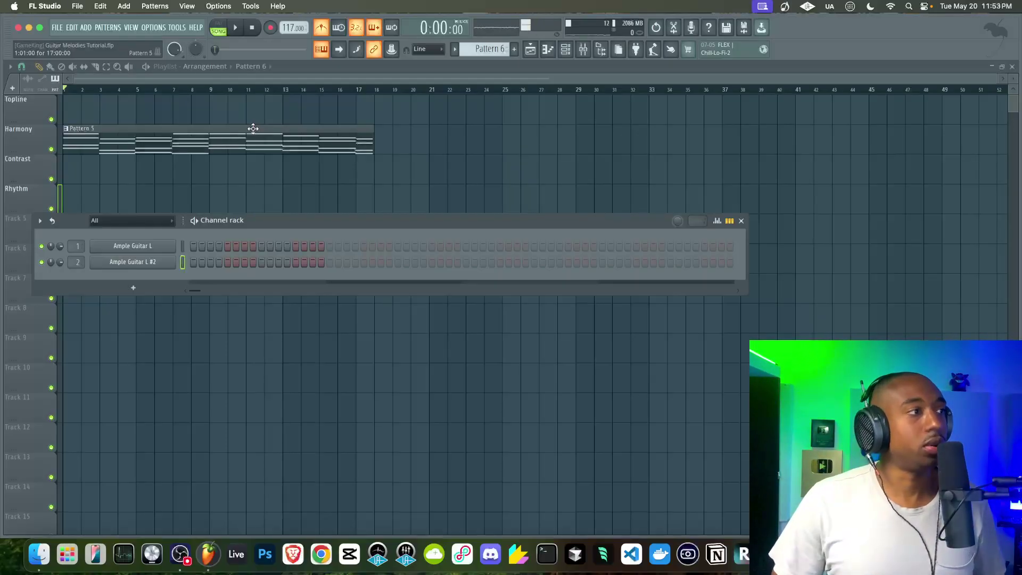
Return to Pattern 5 and open the piano roll of Ample Guitar L #2.
double_click(193, 132)
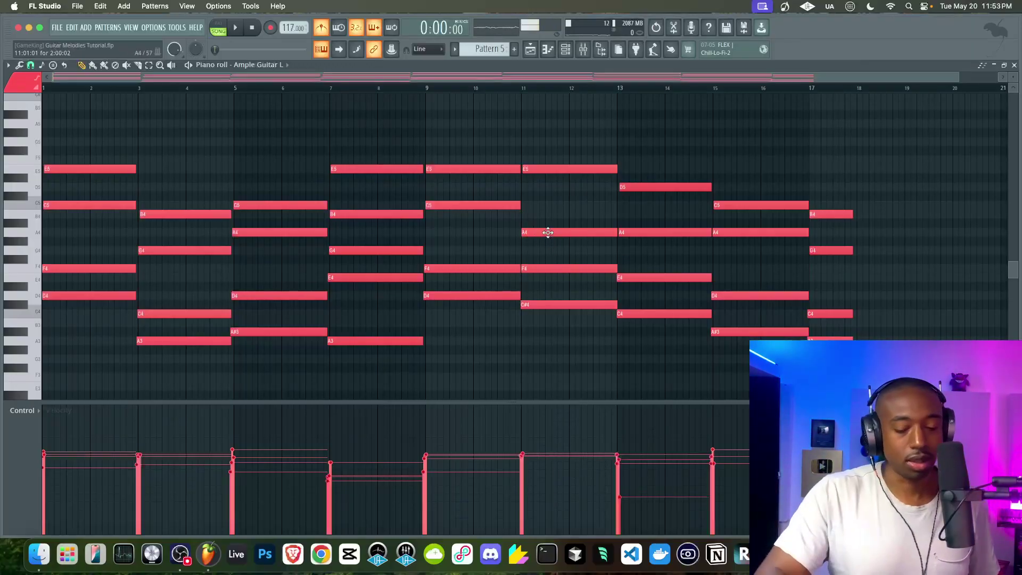
left_click(575, 49)
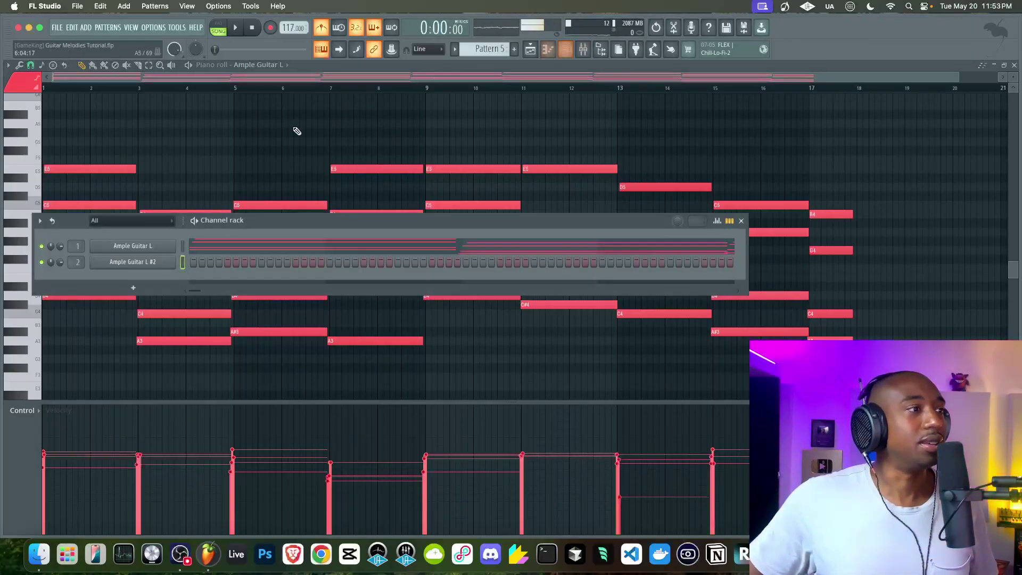
right_click(178, 261)
left_click(188, 261)
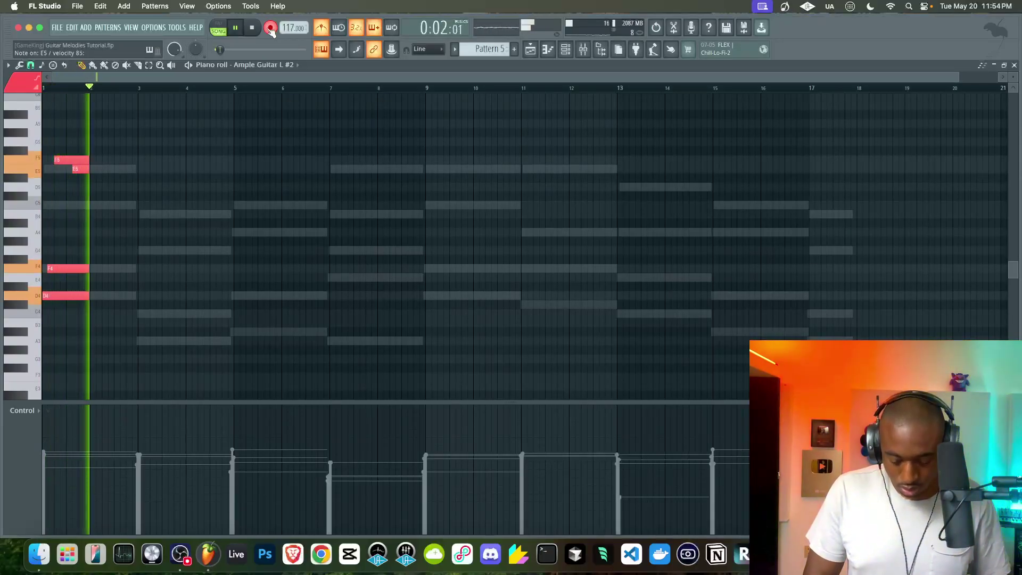
Record a live melody on Ample Guitar L #2 over the chords from bar 1 to about bar 15, and start playback.
key("space")
key("super+z")
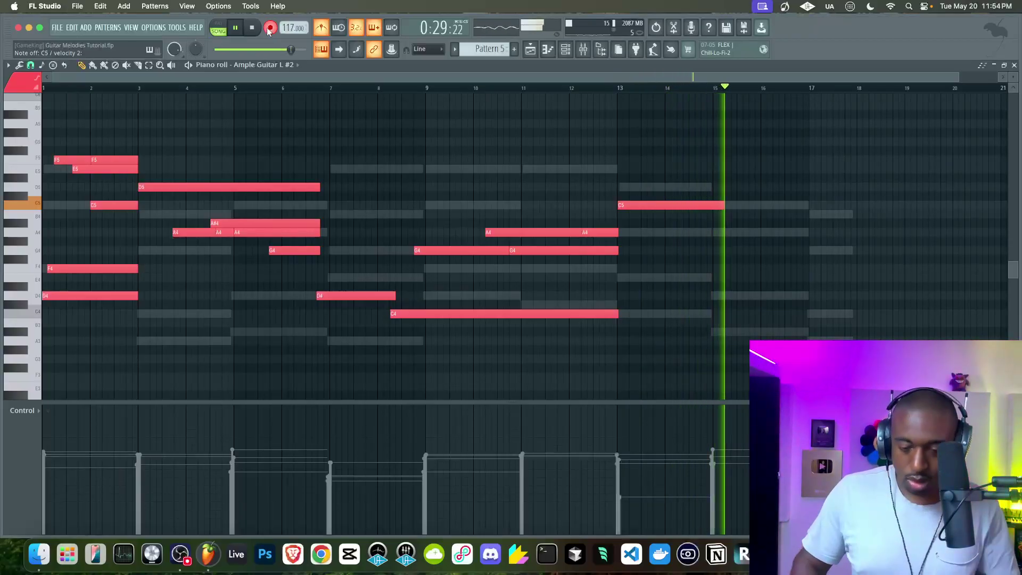
key("space")
left_click(270, 27)
key("space")
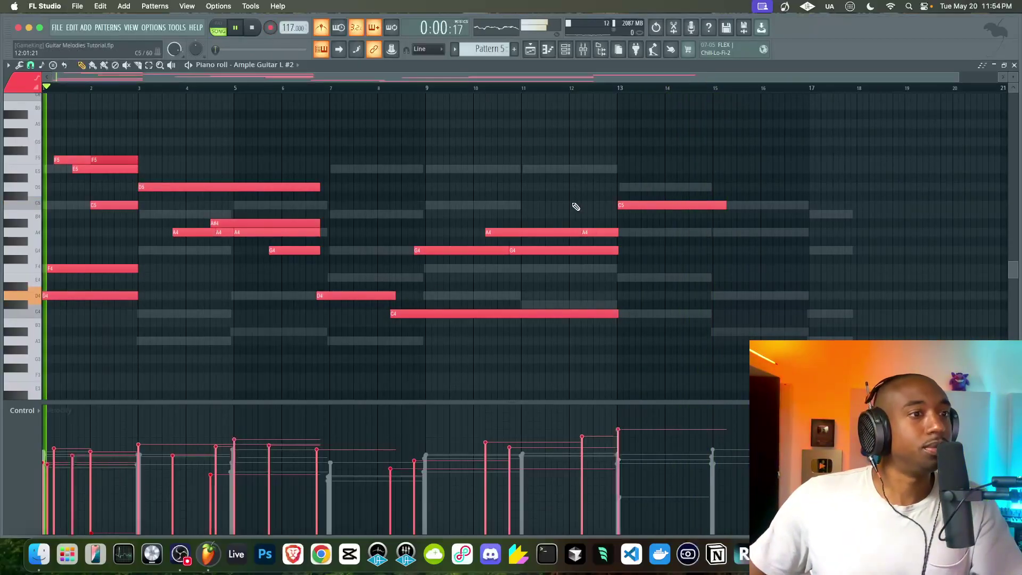
Raise the C5 note at bar 13 to D5 and listen to the melody with the chords.
left_click_drag(622, 205, 627, 178)
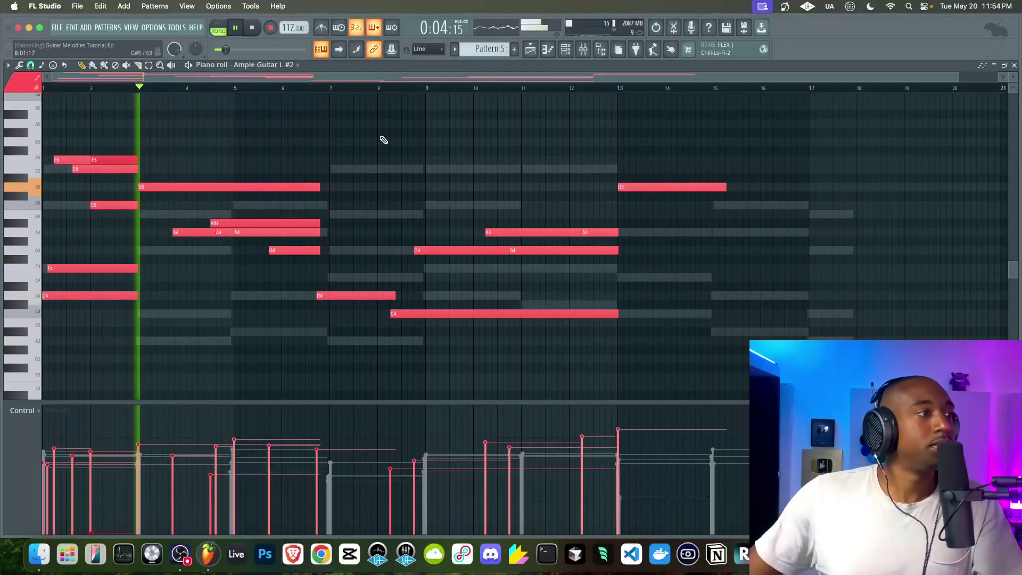
left_click(565, 51)
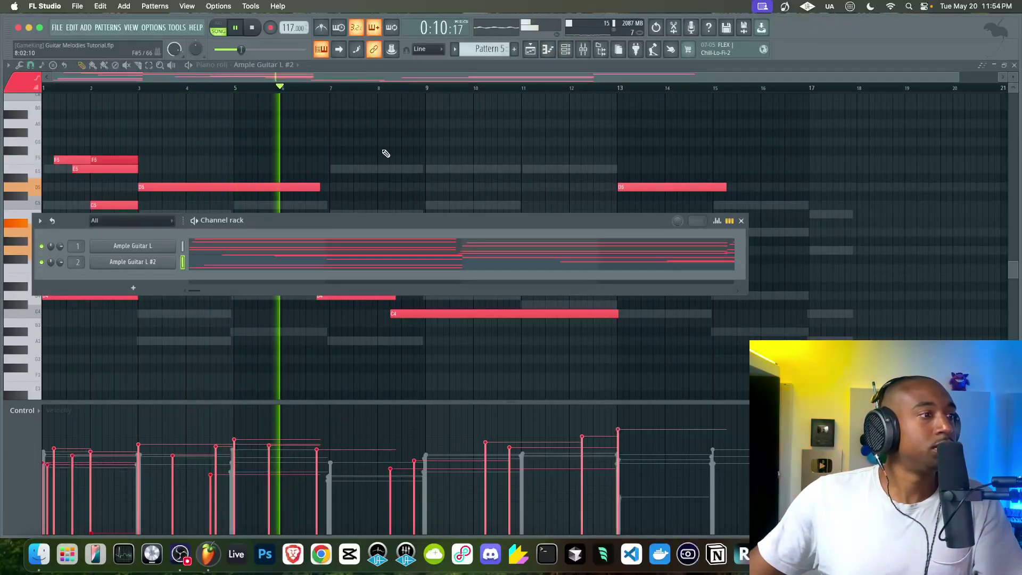
key("F6")
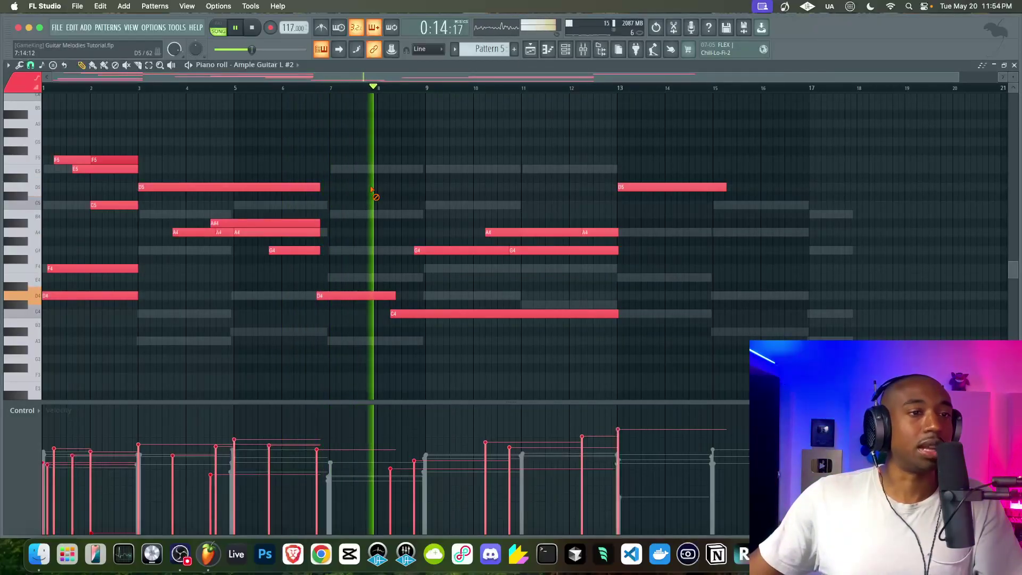
key("space")
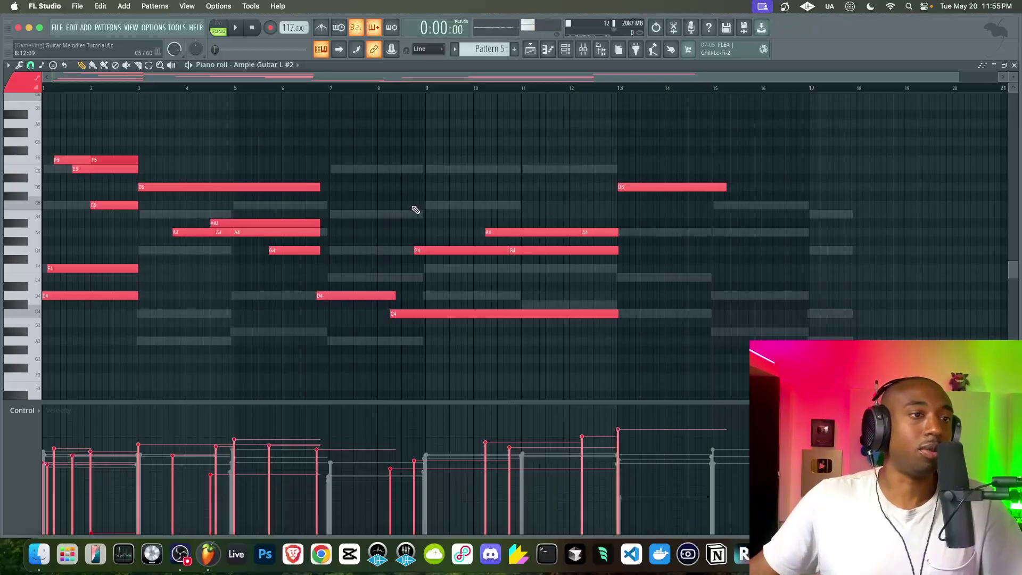
Examine the melody from the D4 note before bar 7 to the D5 note at bar 13, selecting its notes in groups.
left_click_drag(626, 195, 419, 310)
left_click(477, 237)
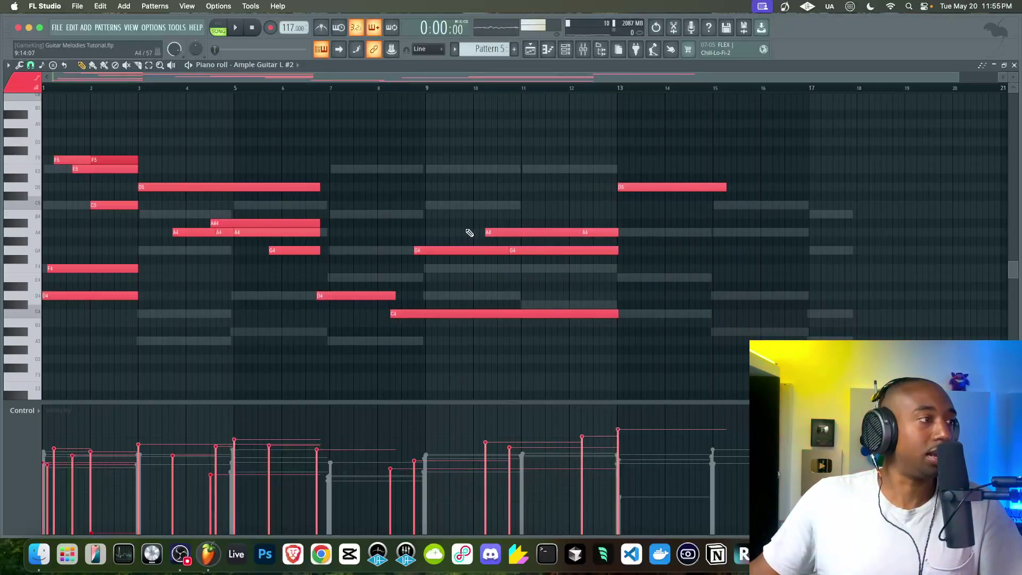
left_click_drag(718, 185, 426, 361)
left_click_drag(426, 353, 430, 194)
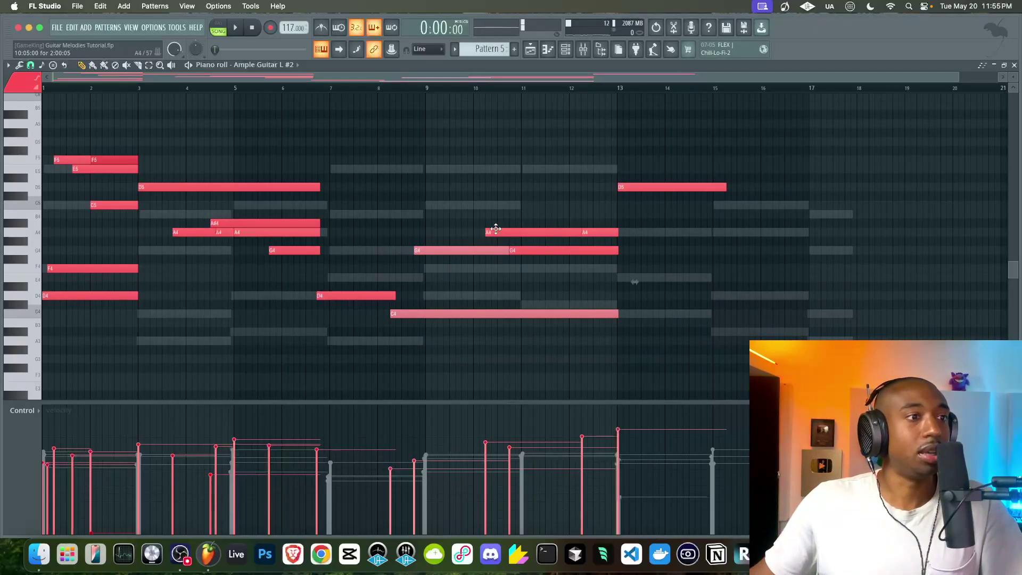
left_click_drag(597, 234, 650, 174)
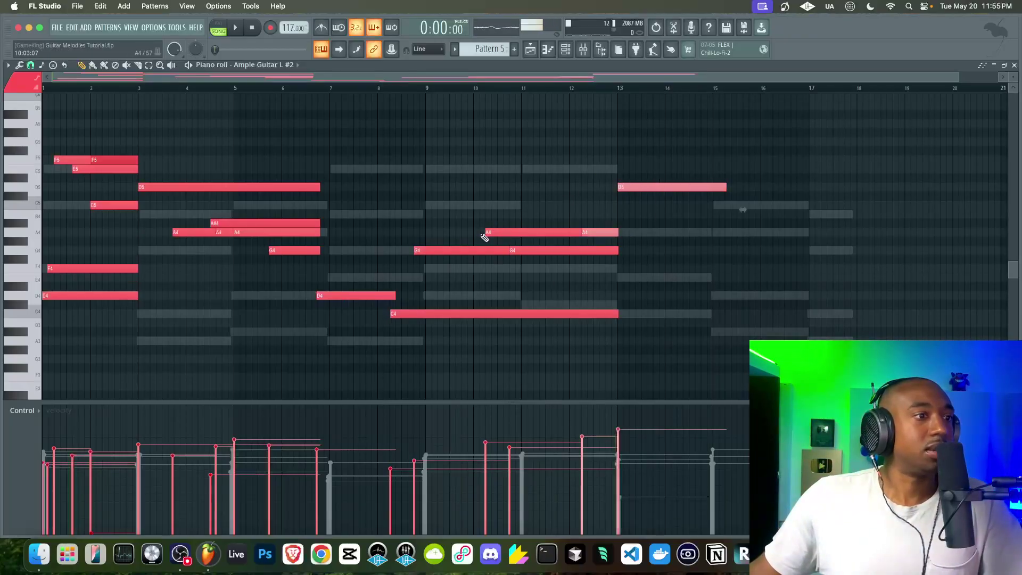
left_click(541, 251)
left_click(650, 187)
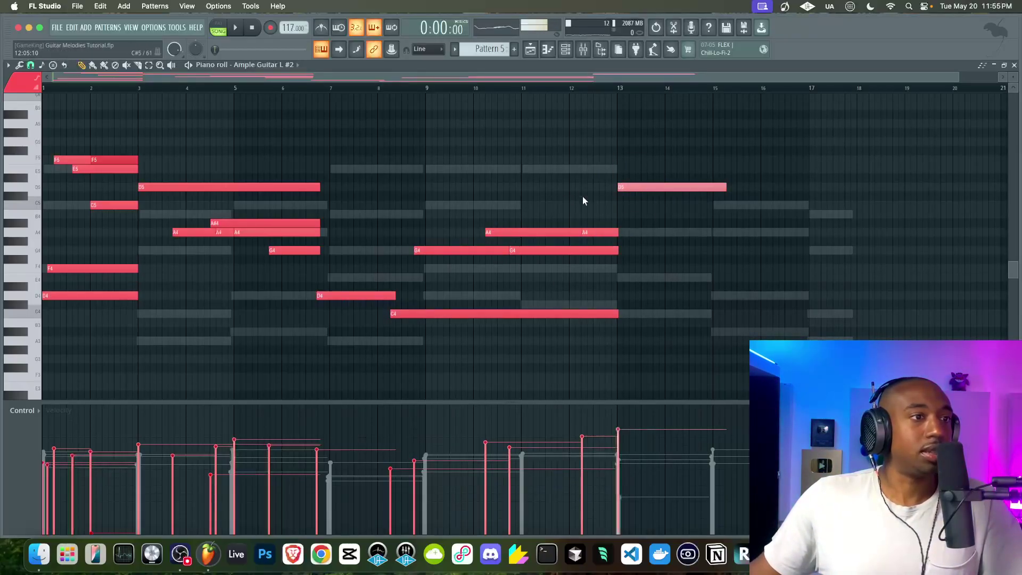
left_click_drag(356, 303, 436, 240)
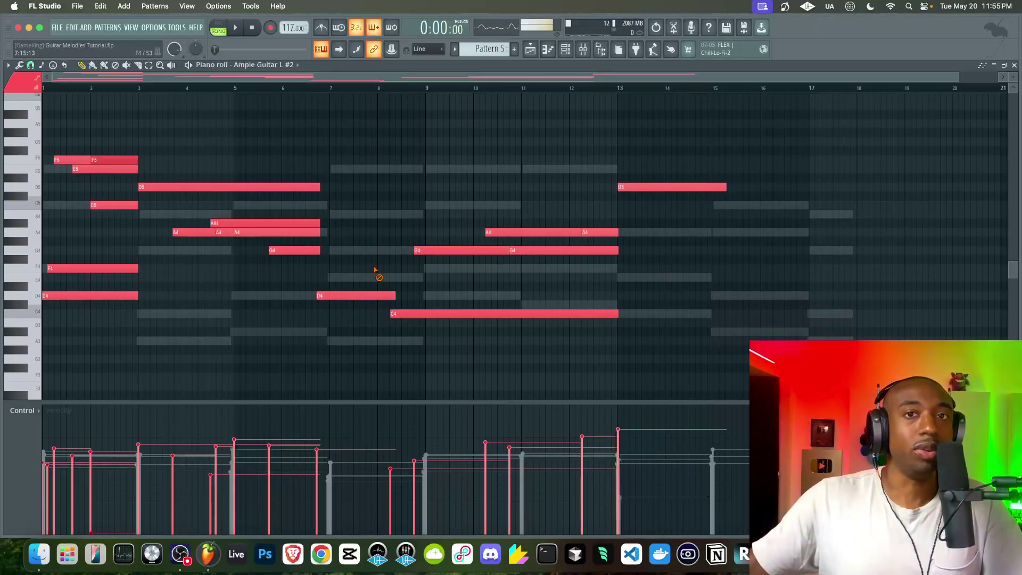
left_click_drag(351, 318, 713, 160)
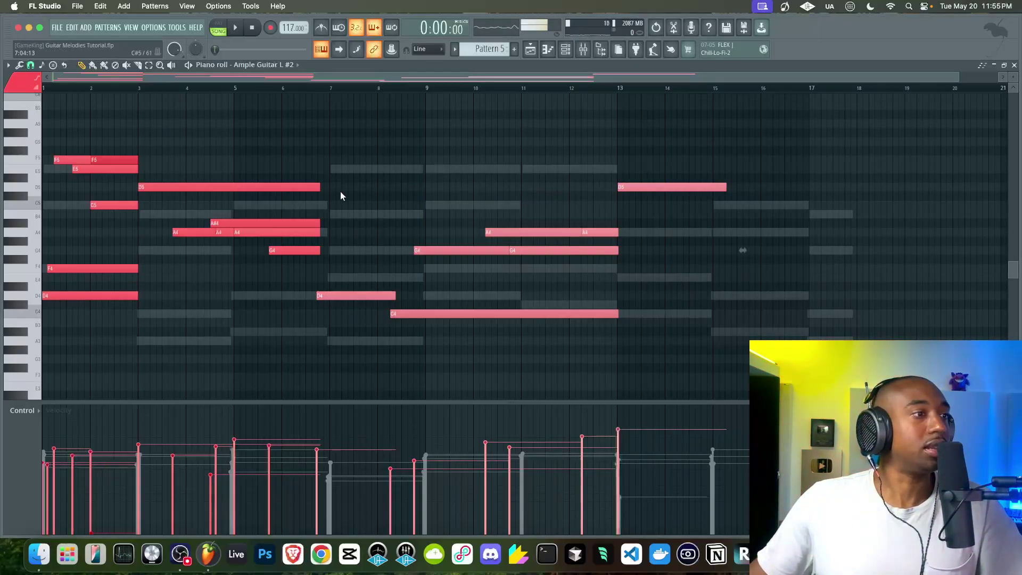
Enable doubling in the first Ample Guitar L instrument and set its Double amount to 32 while the pattern plays.
key("space")
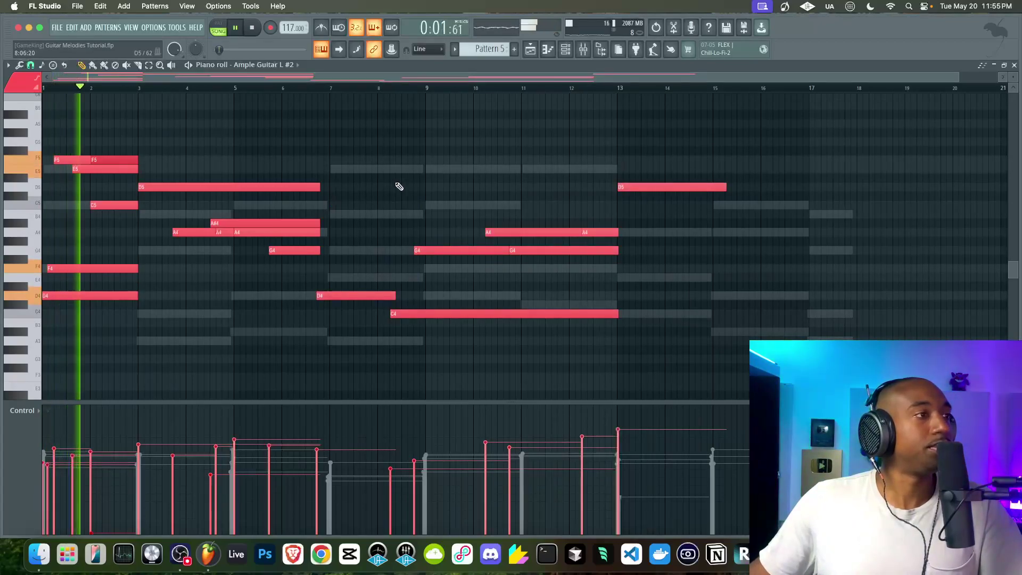
key("F6")
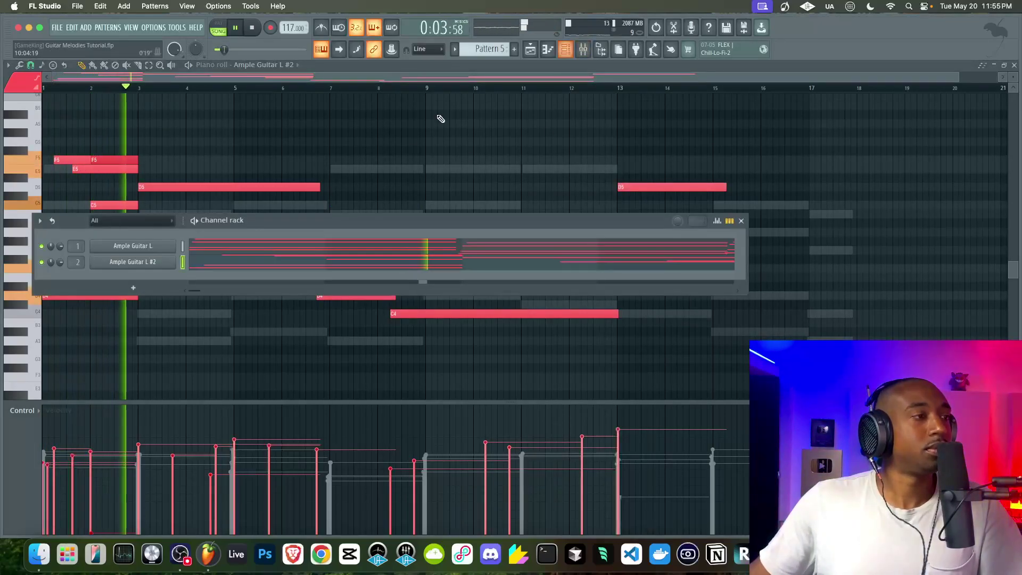
left_click(163, 246)
left_click(146, 129)
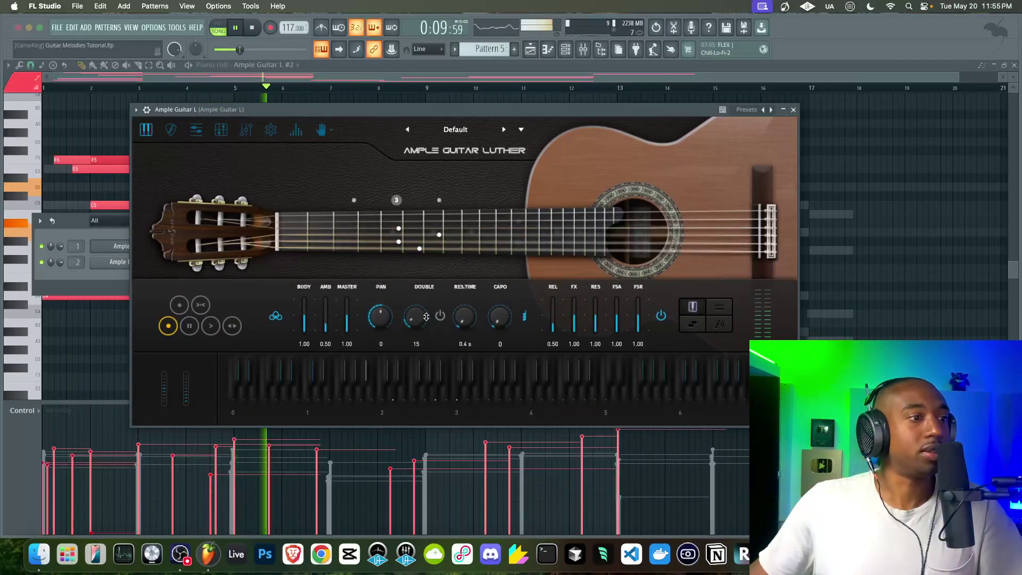
mouse_move(416, 316)
left_mouse_down()
mouse_move(418, 300)
mouse_move(420, 320)
left_mouse_up()
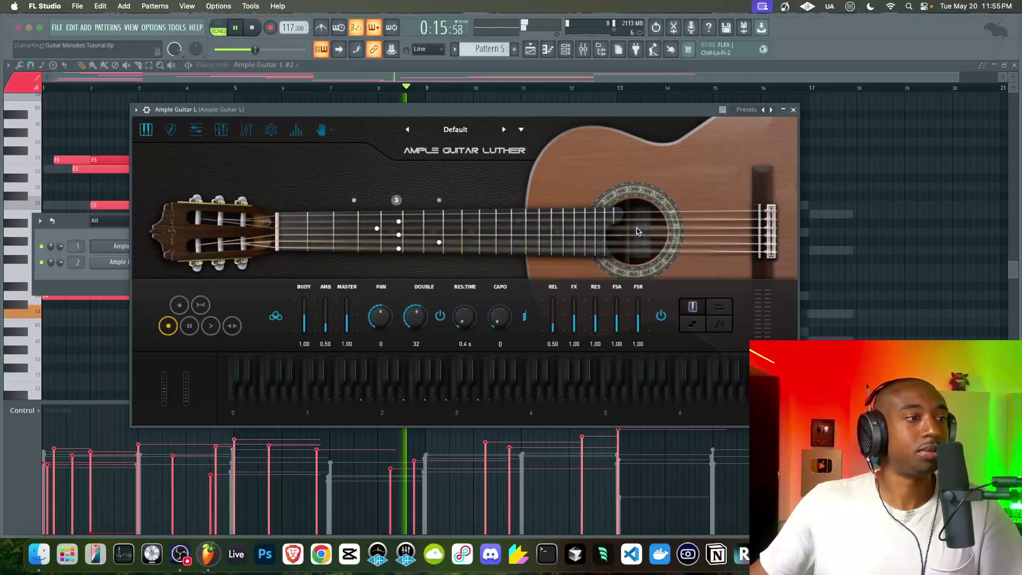
left_click(783, 110)
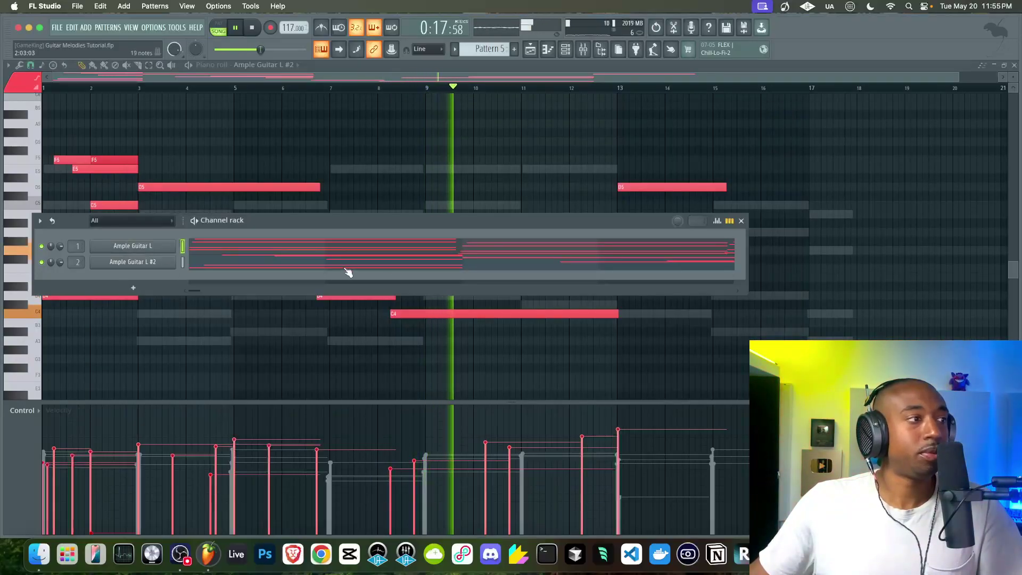
Try the built-in delay and reverb effects of the Ample Guitar L #2 instrument while the pattern plays.
key("space")
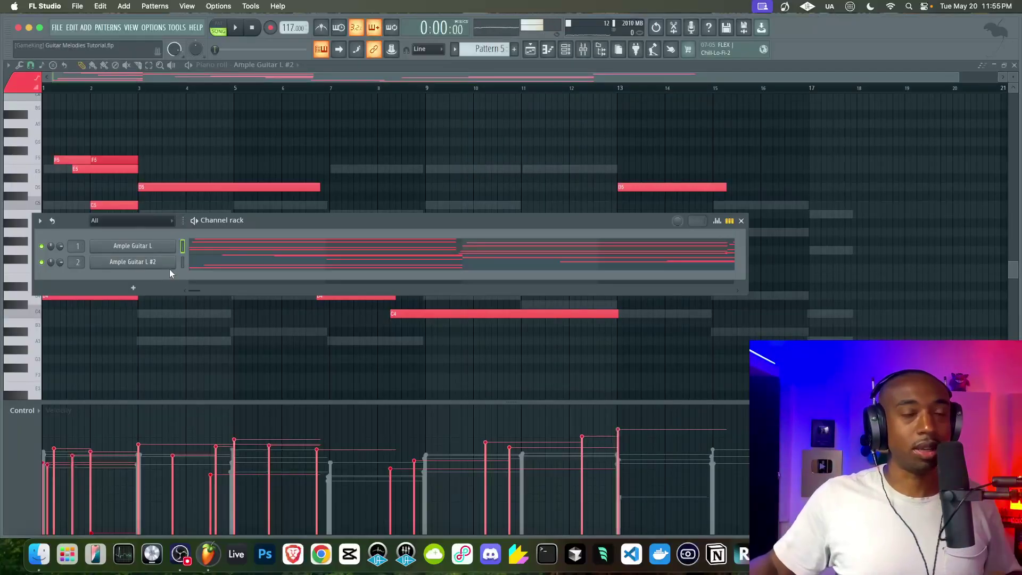
key("space")
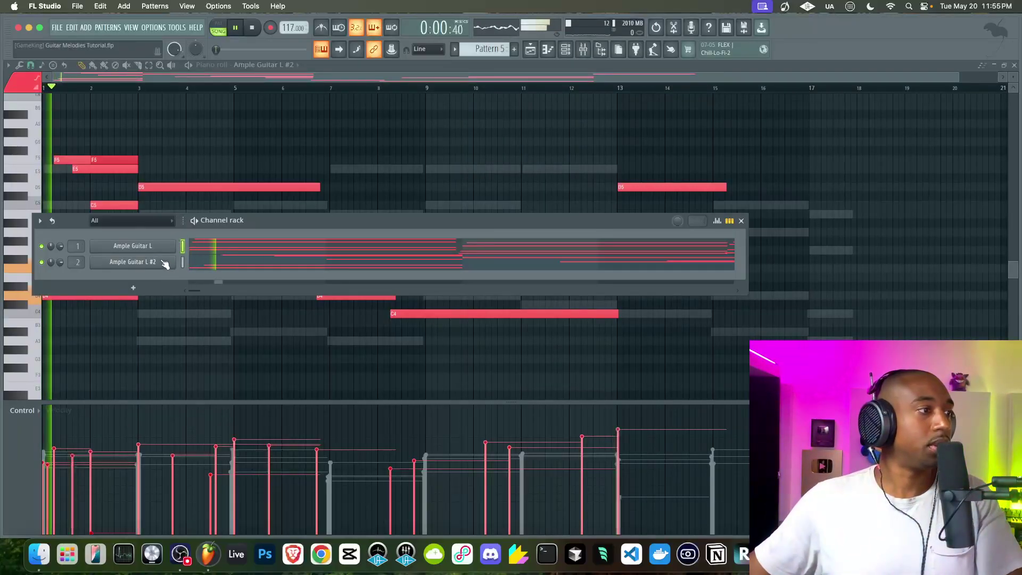
left_click(160, 262)
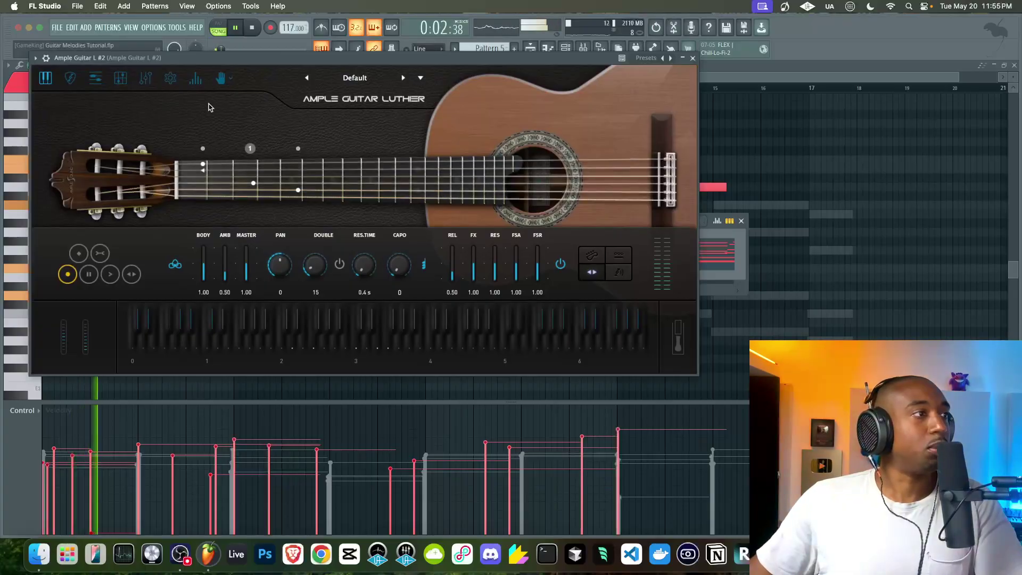
left_click(151, 79)
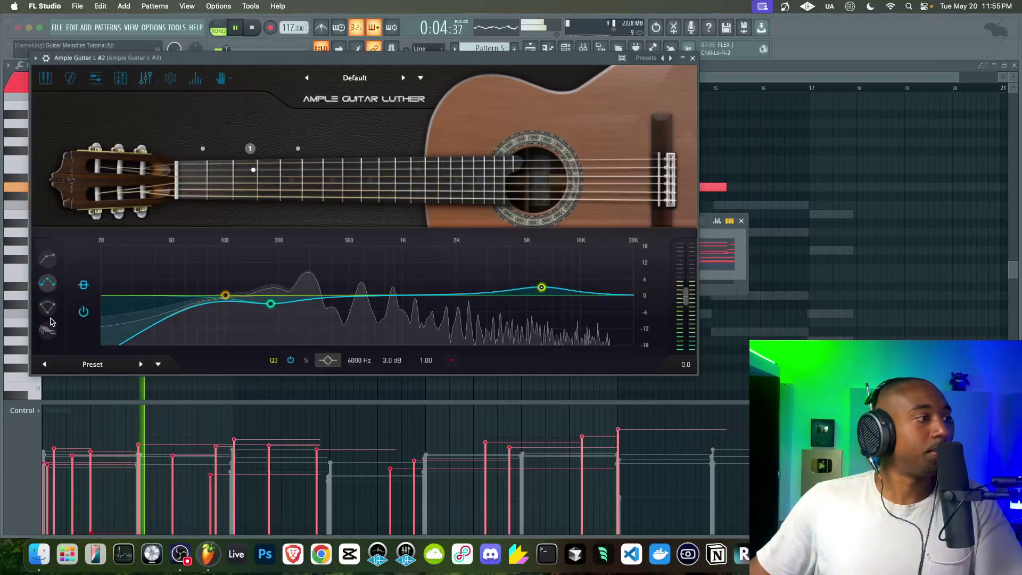
left_click(47, 307)
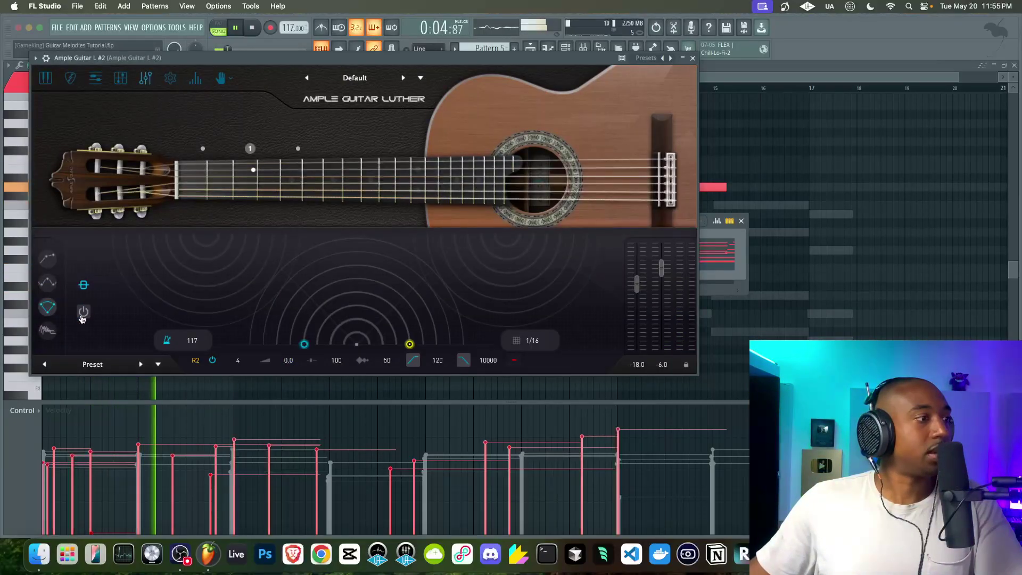
left_click(48, 330)
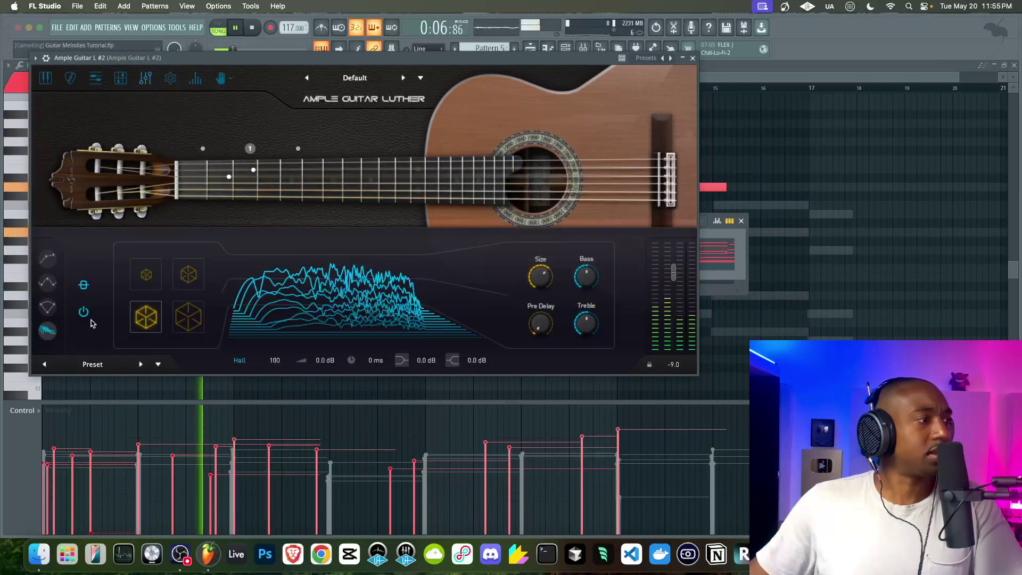
left_click(48, 307)
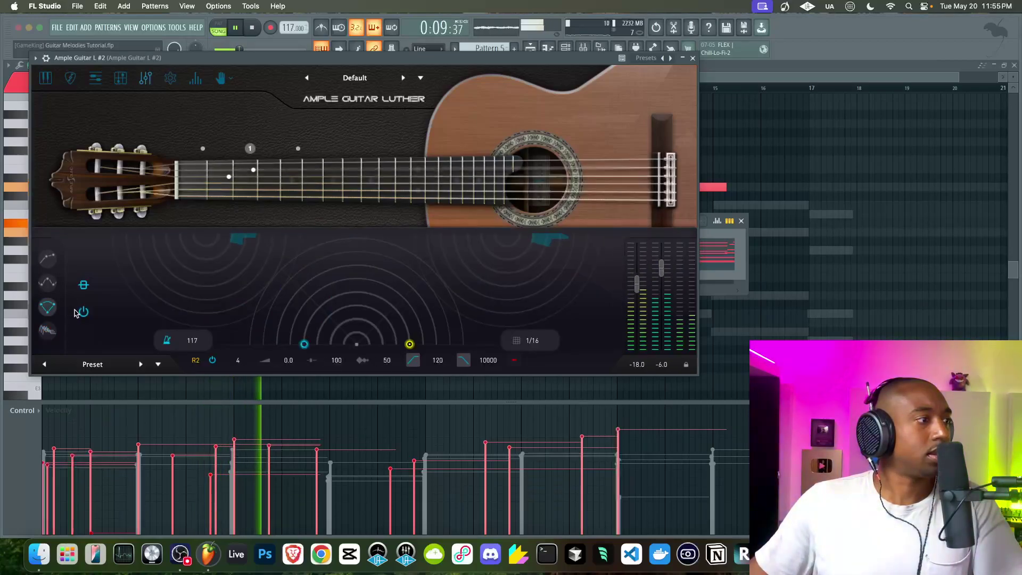
left_click(693, 58)
Load Fruity Delay 3 in the first effect slot of the Ample Guitar L #2 mixer track and lower its wet output.
key("F9")
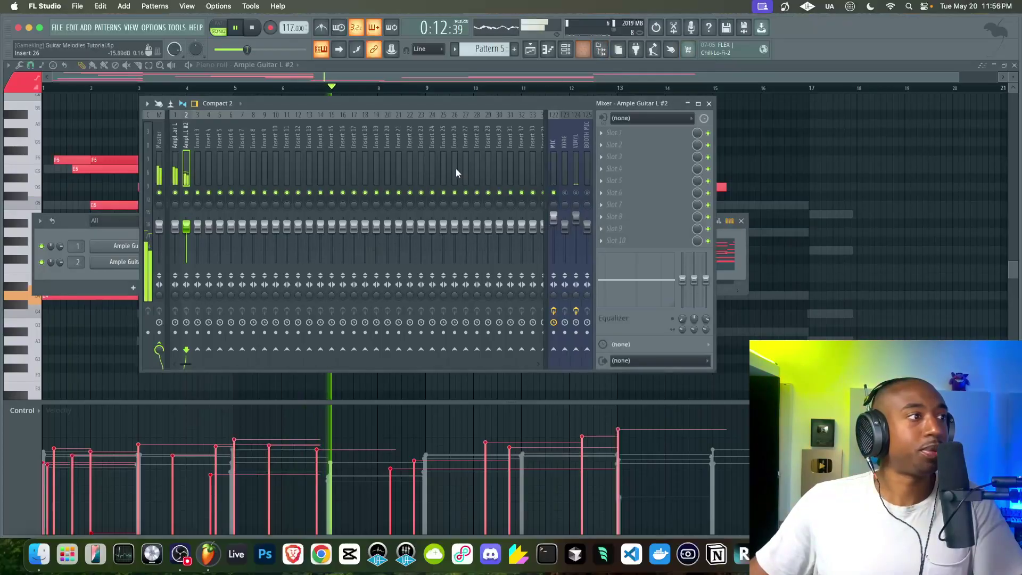
left_click(629, 136)
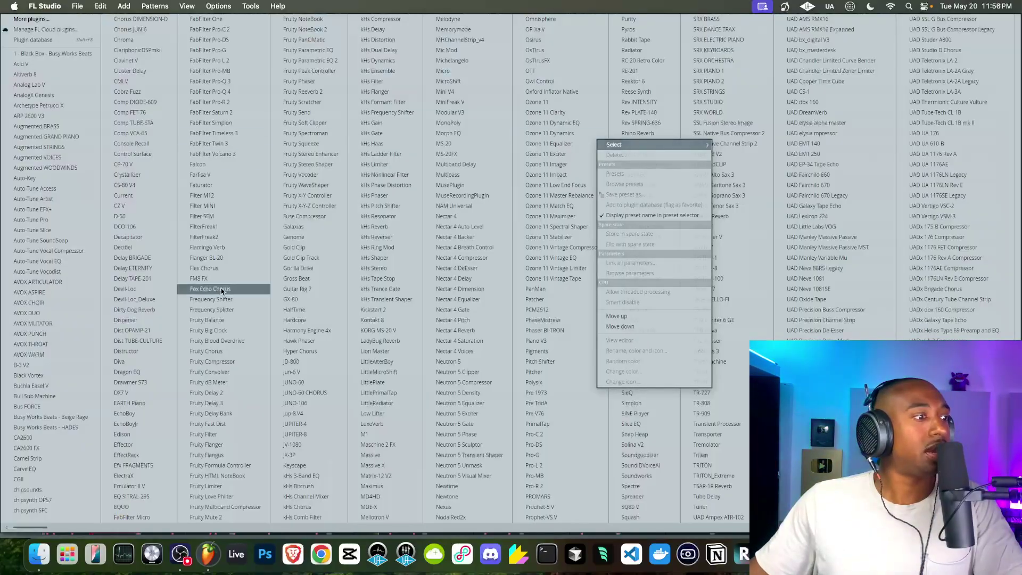
left_click(230, 403)
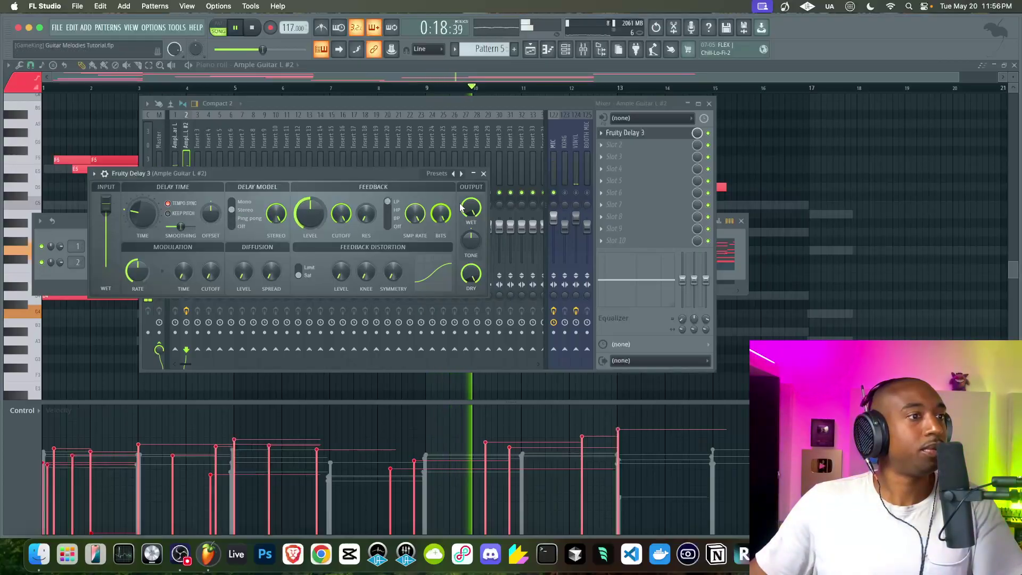
left_click_drag(471, 209, 470, 214)
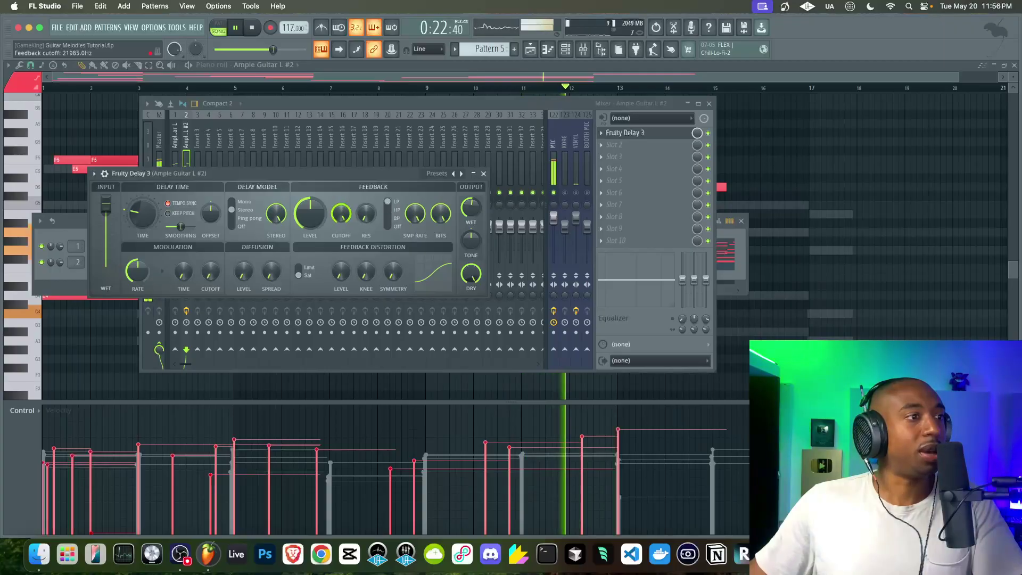
Load ValhallaVintageVerb in the second effect slot of the Ample Guitar L #2 mixer track and lower its mix to about 36%.
left_click(610, 147)
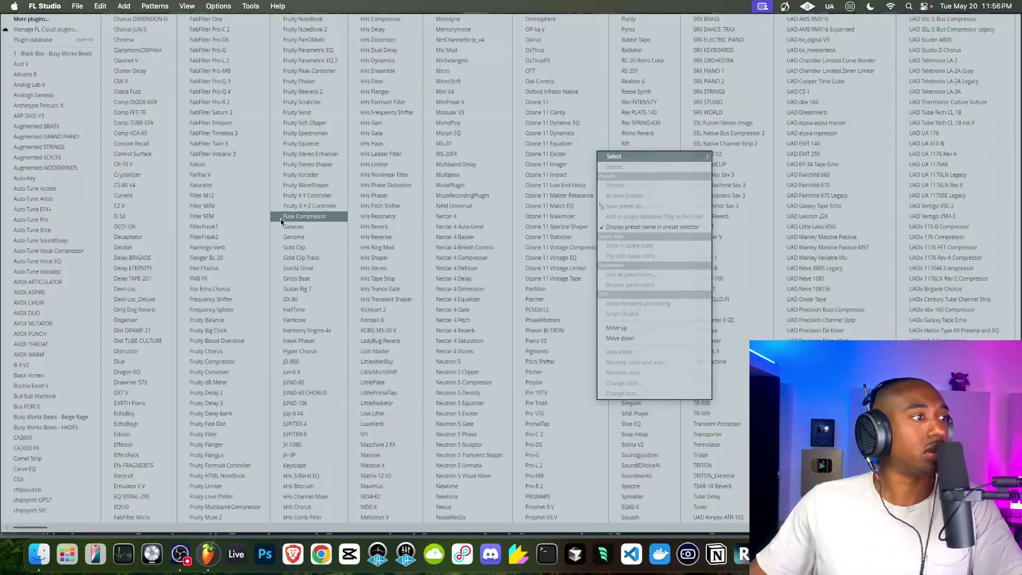
scroll(365, 437, "right", 3)
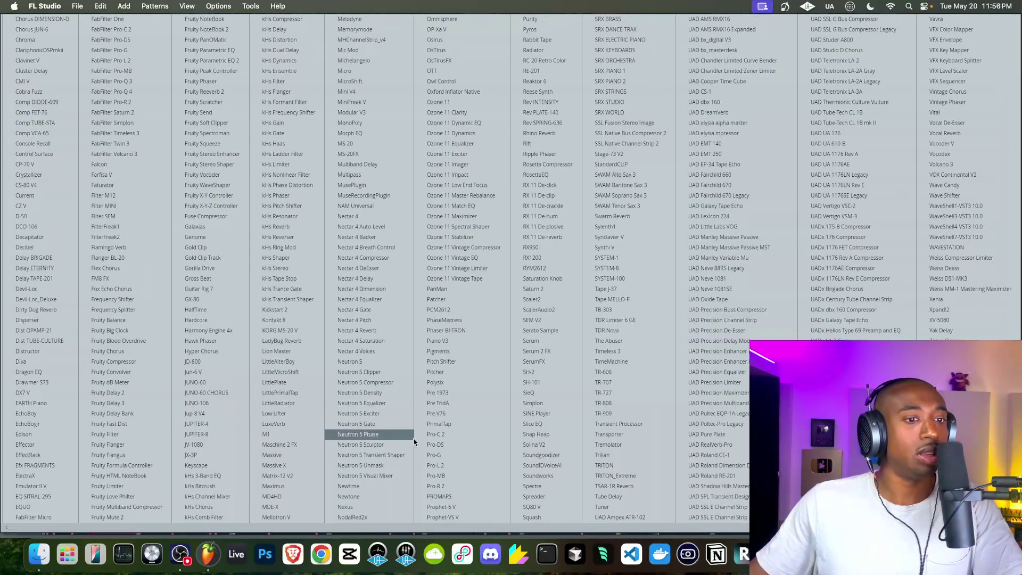
left_click(837, 517)
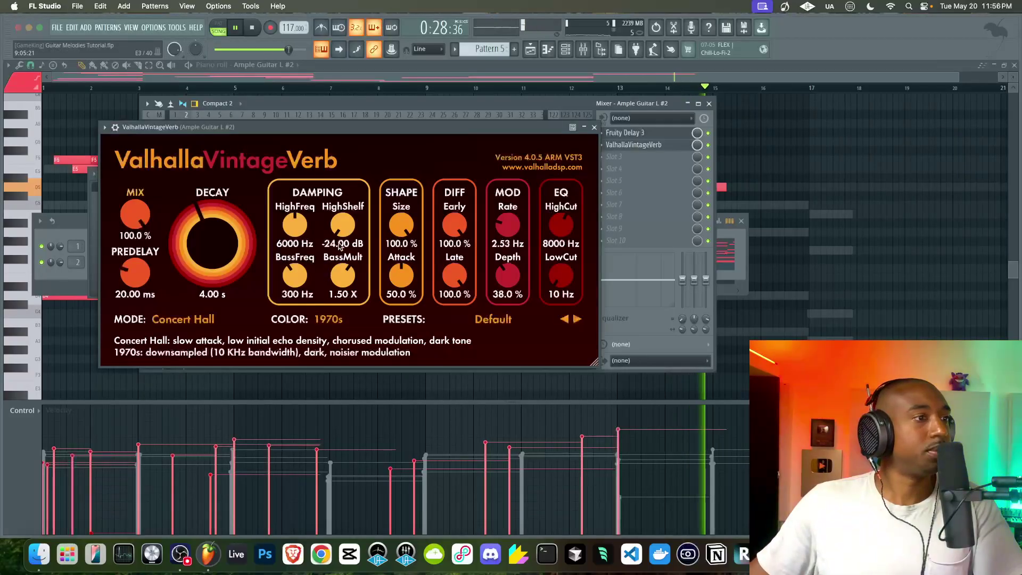
left_click_drag(128, 213, 127, 325)
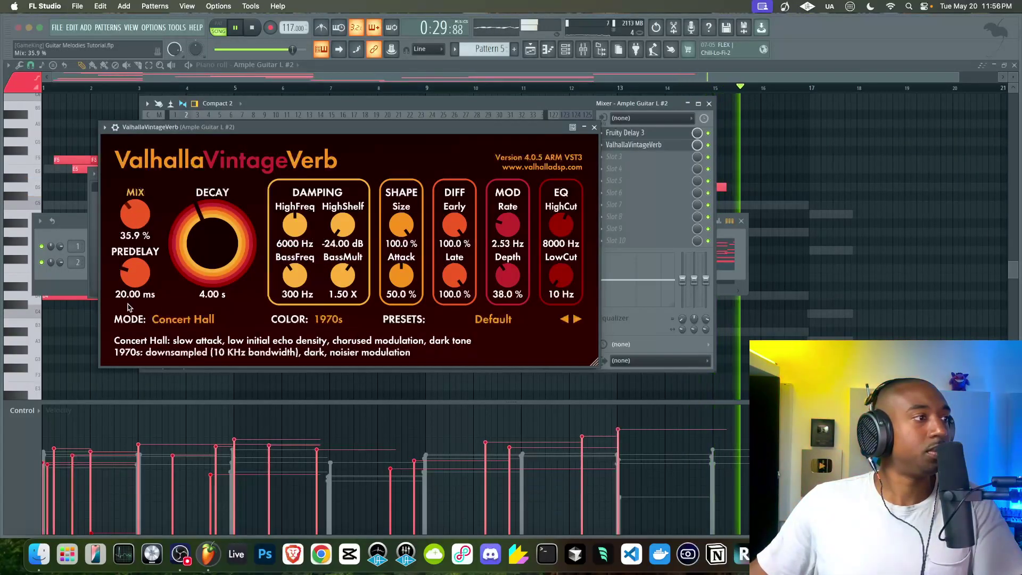
left_click(594, 126)
right_click(808, 225)
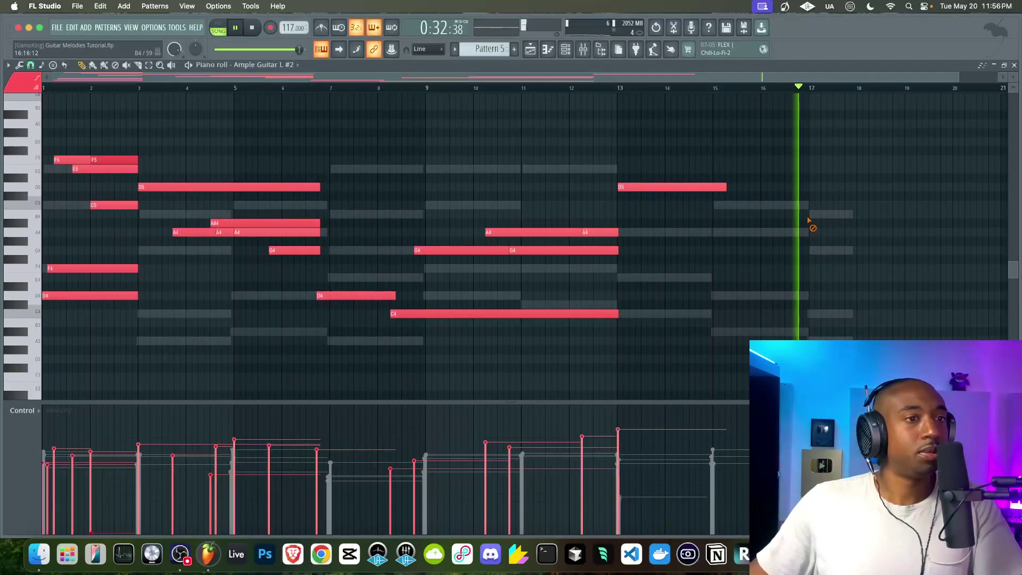
Transpose all Ample Guitar L #2 notes up one octave and audition the start of the pattern.
key("super+Up")
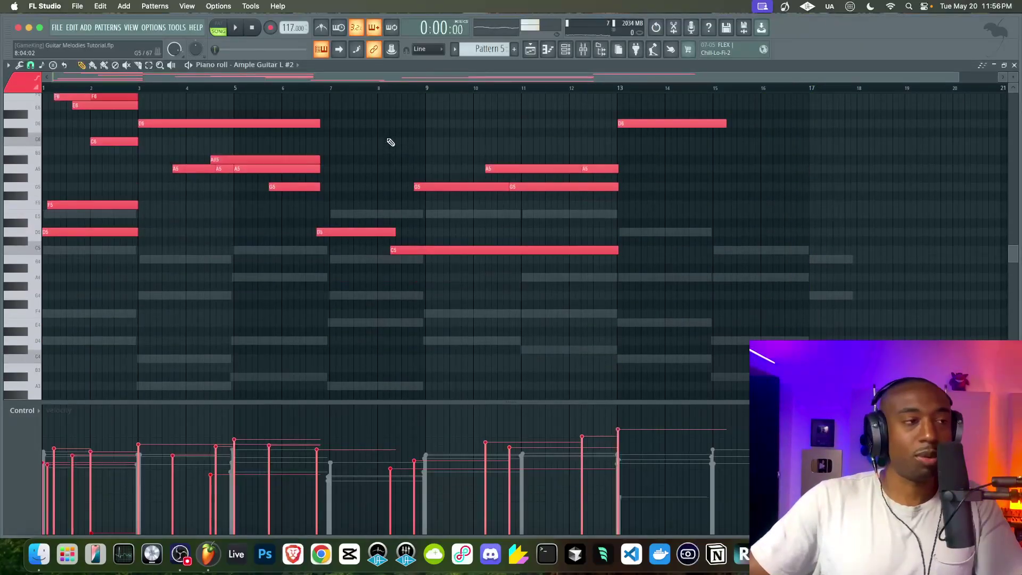
key("space")
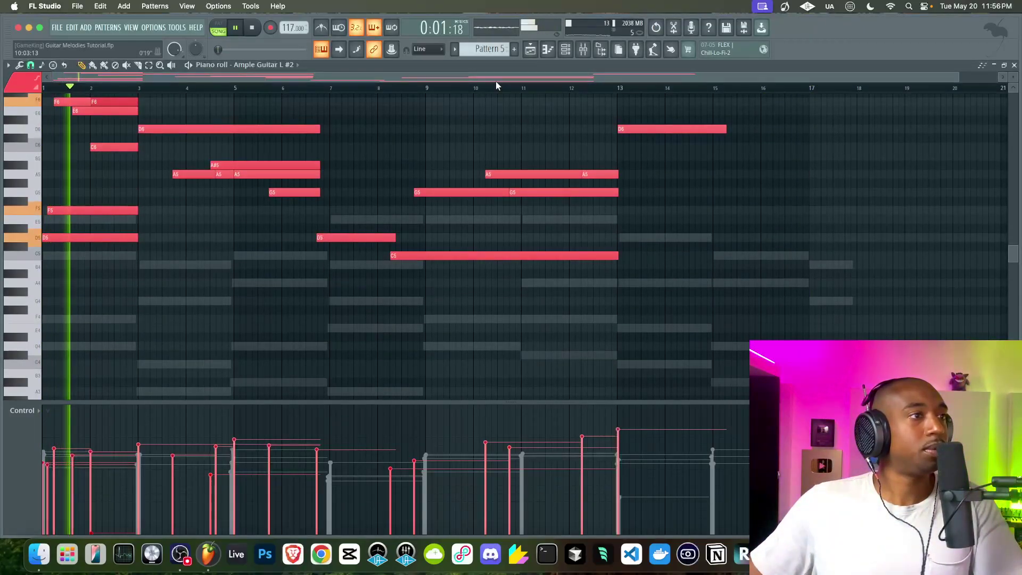
key("space")
Check the main performance settings of the Ample Guitar L #2 instrument during playback.
left_click(562, 50)
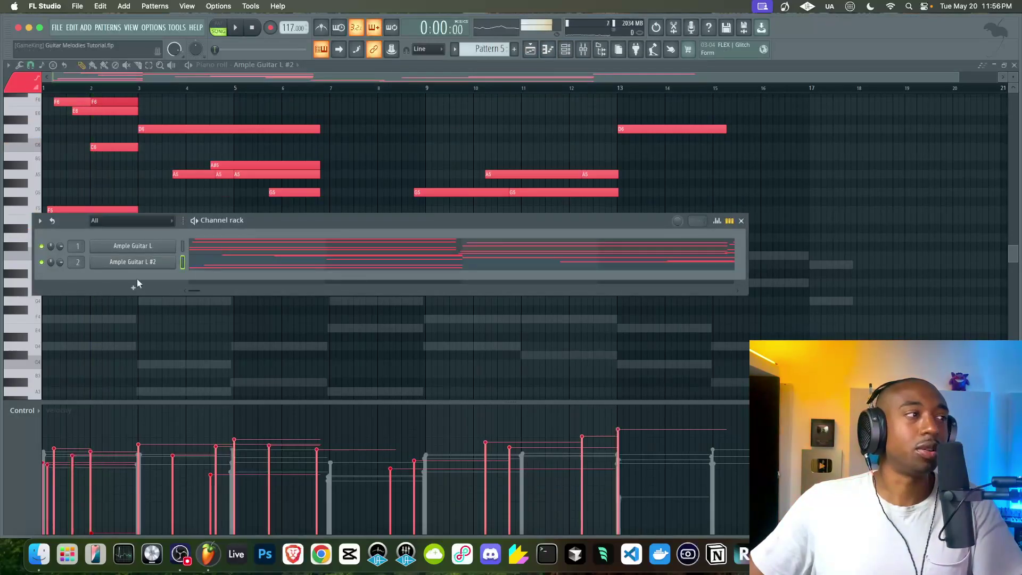
left_click(151, 263)
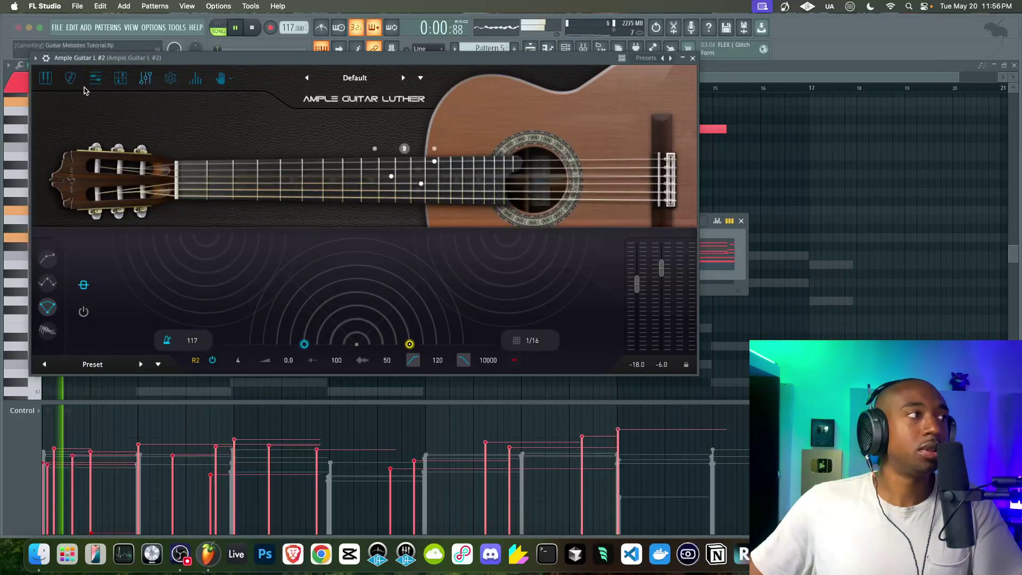
left_click(45, 77)
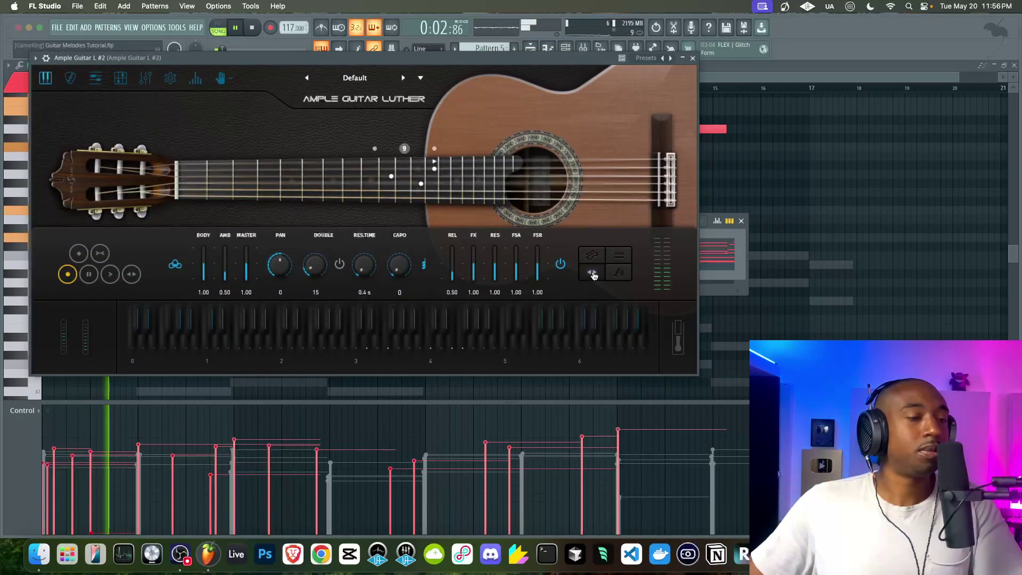
left_click(692, 58)
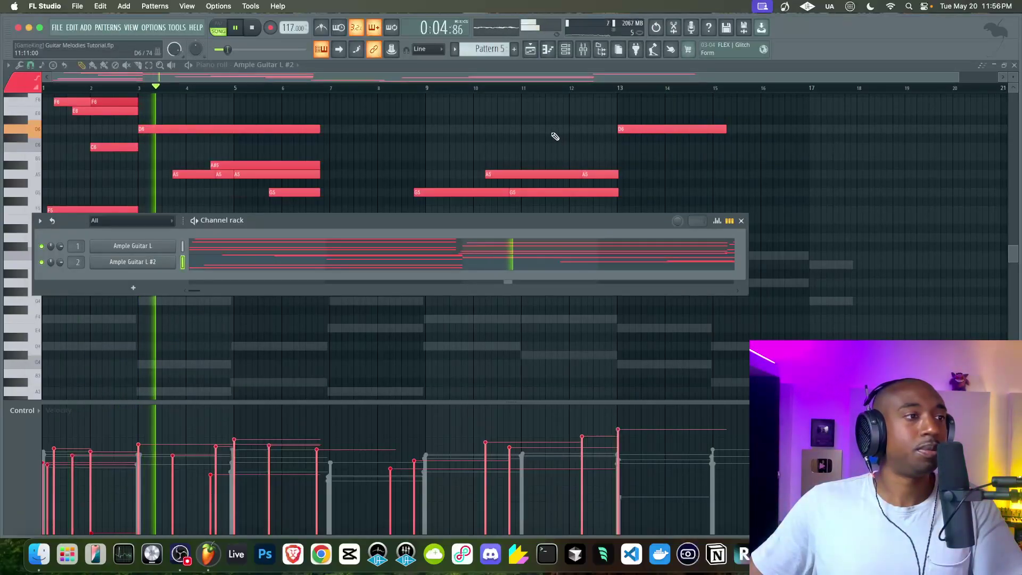
key("F6")
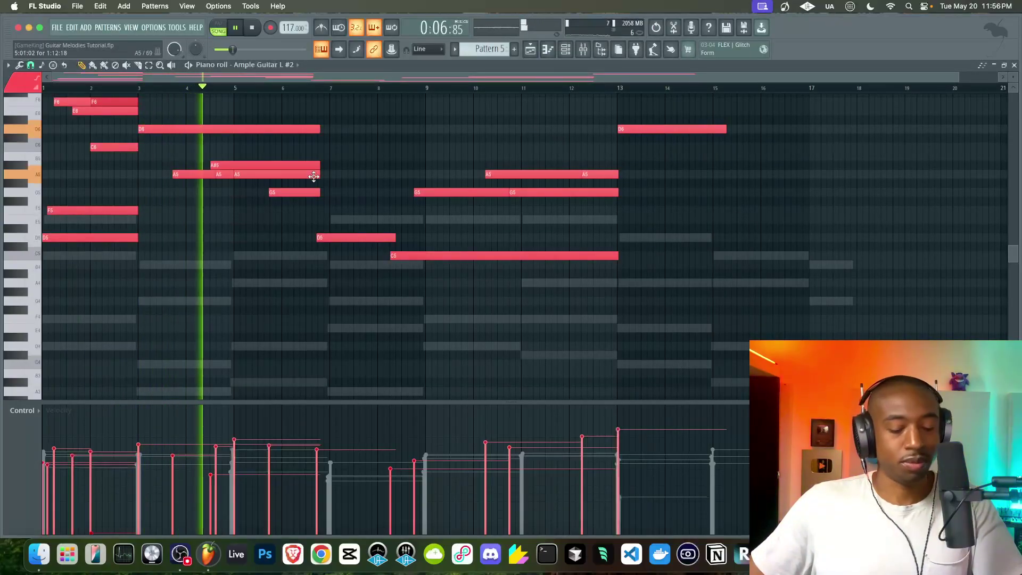
Quantize the Ample Guitar L #2 notes and remove their overlaps using the Max note end time.
key("ctrl+q")
left_click(577, 348)
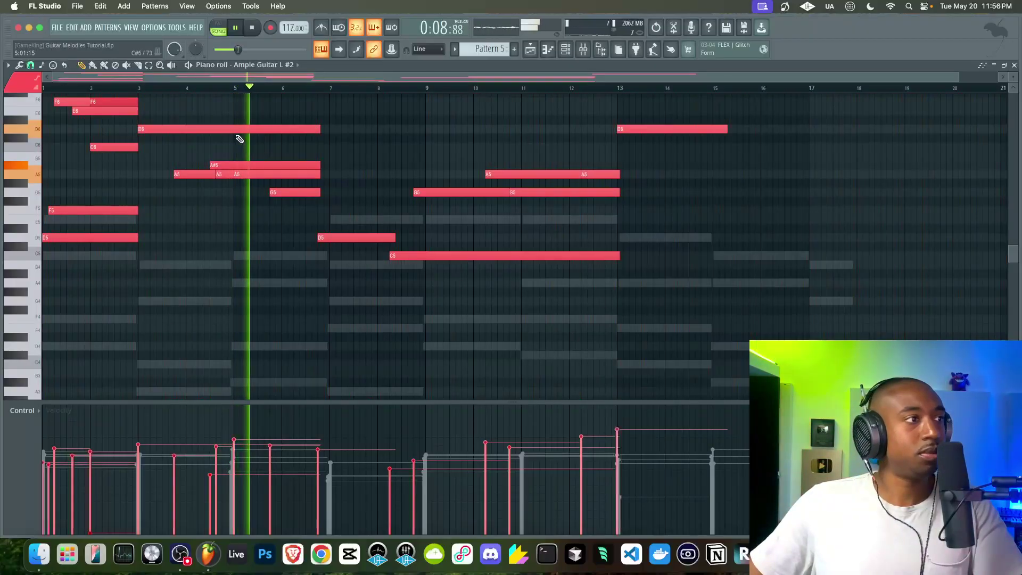
left_click(19, 64)
left_click(188, 141)
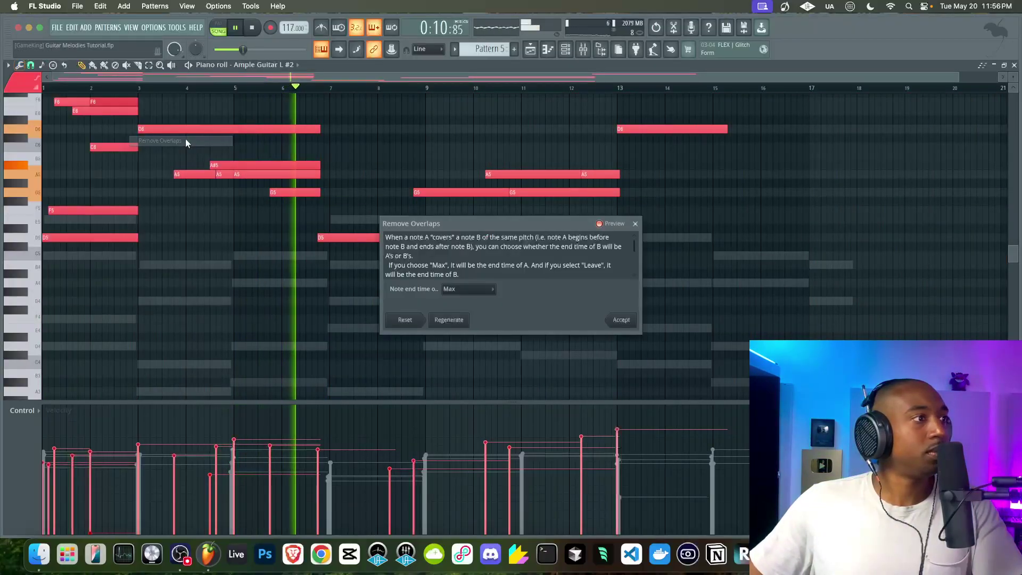
left_click(617, 319)
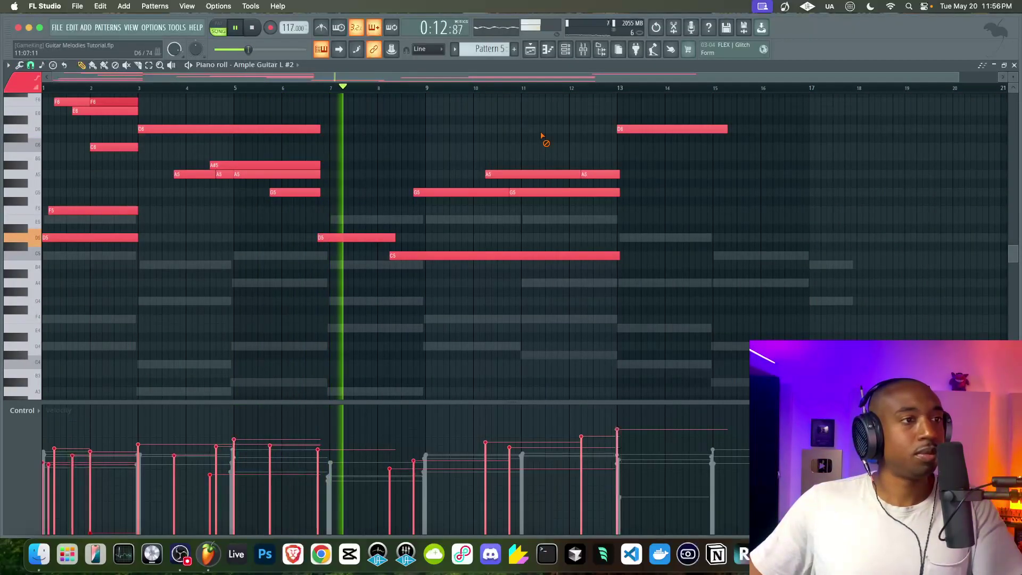
Load ValhallaVintageVerb in the first effect slot of the Ample Guitar L mixer track and set its mix to 25%.
key("F9")
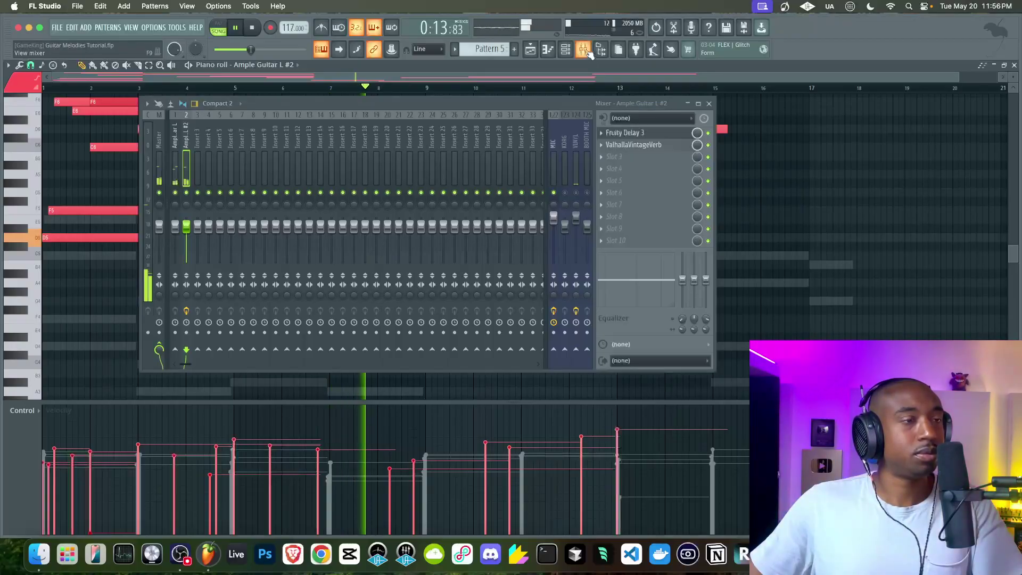
left_click(175, 165)
left_click(618, 132)
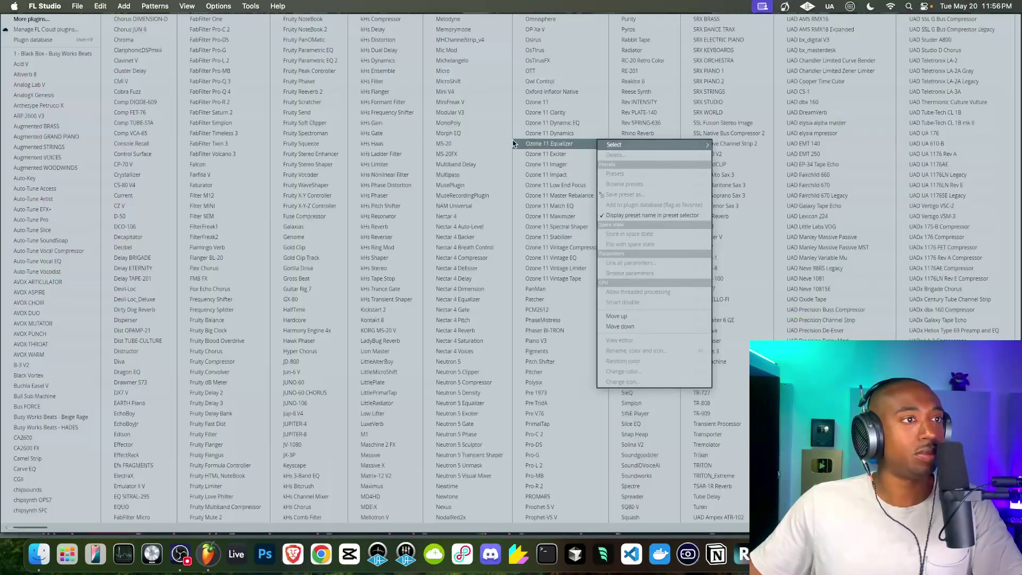
scroll(465, 173, "down", 2)
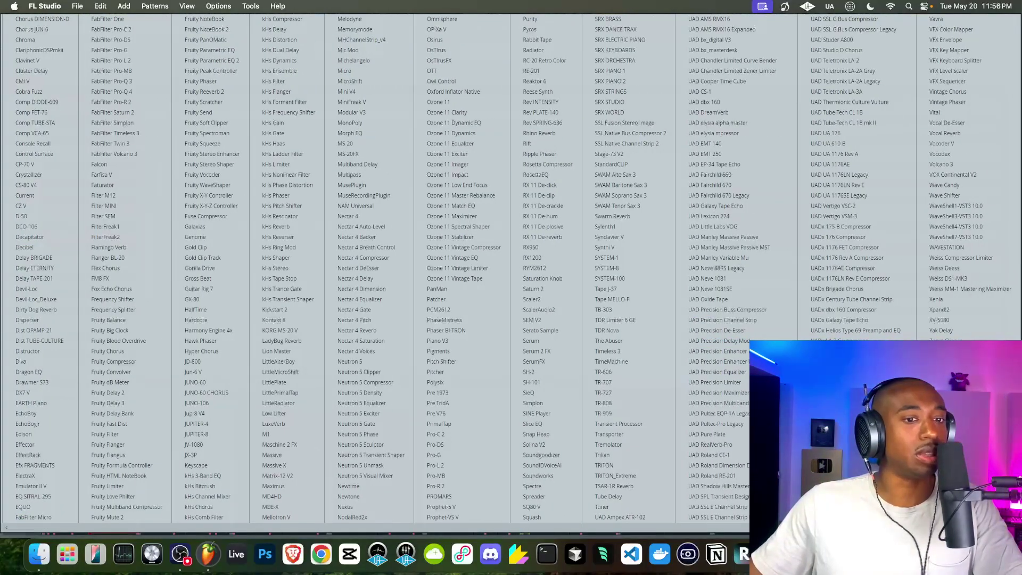
mouse_move(99, 162)
left_mouse_down()
mouse_move(99, 208)
mouse_move(97, 173)
left_mouse_up()
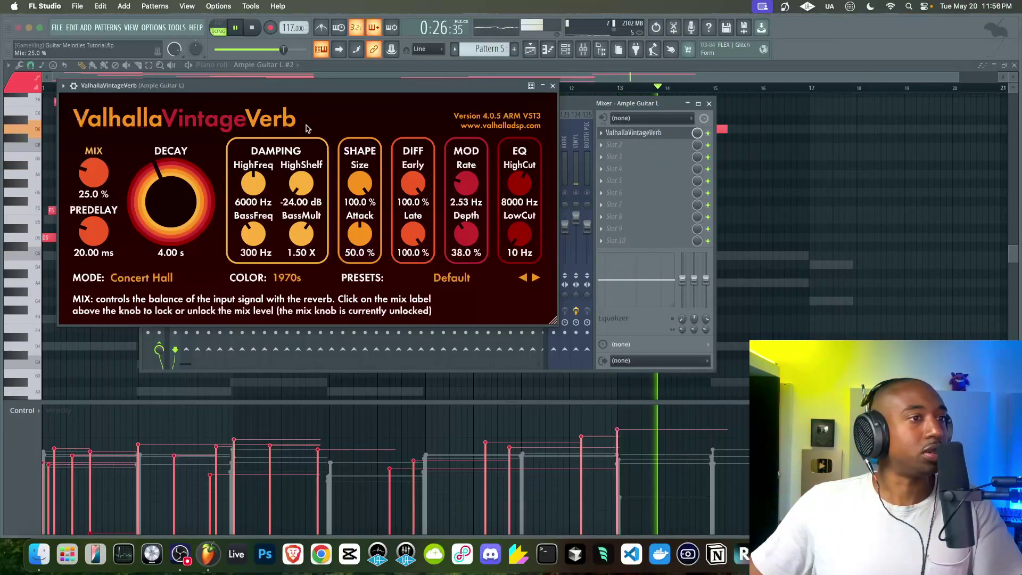
Close the reverb, mixer and piano roll windows and return to the playlist.
left_click(552, 85)
left_click(708, 104)
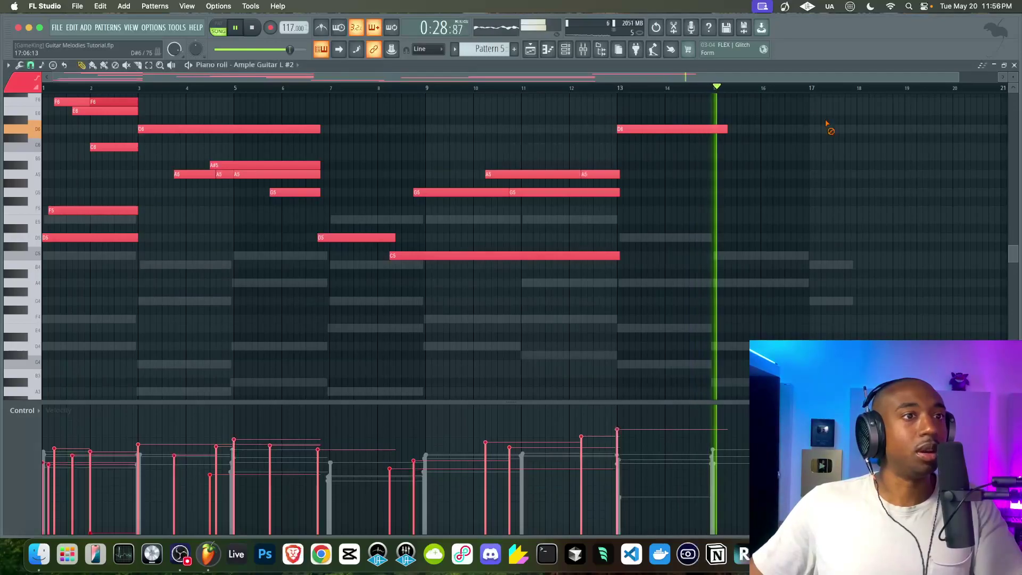
left_click(1015, 66)
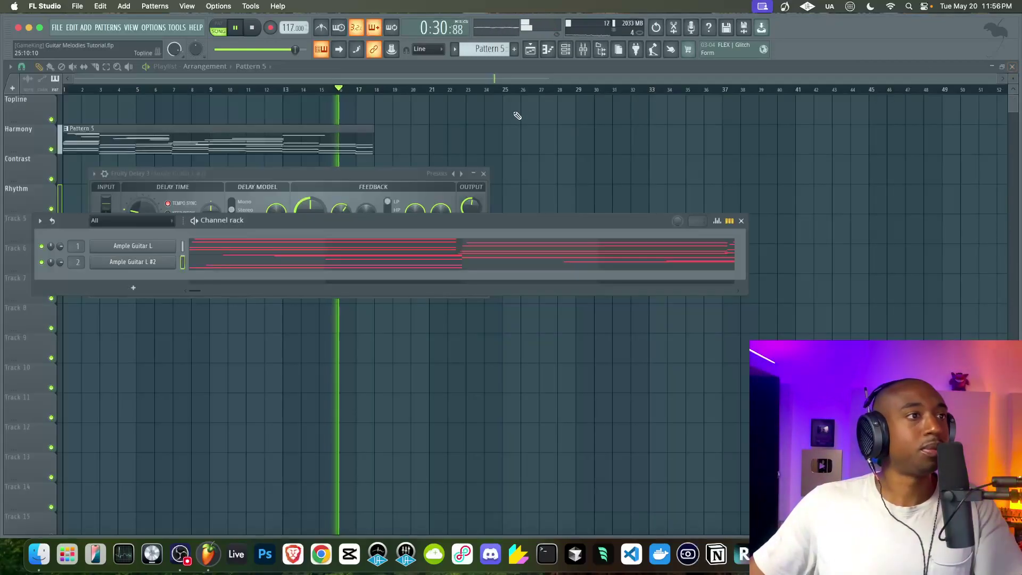
left_click(502, 150)
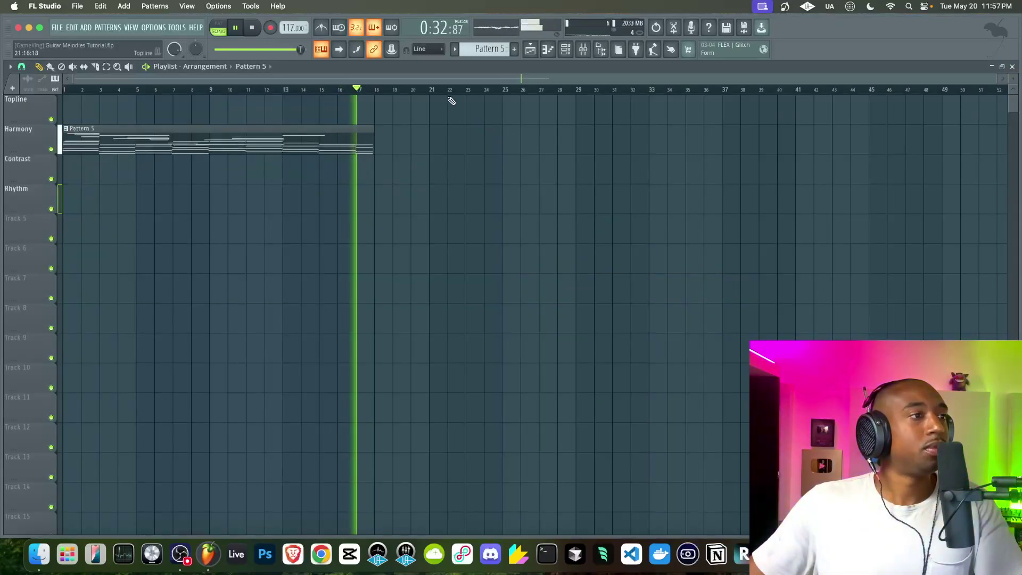
Stop playback, remove the Pattern 5 clip from the playlist's Harmony track and set the tempo to 93 BPM.
key("space")
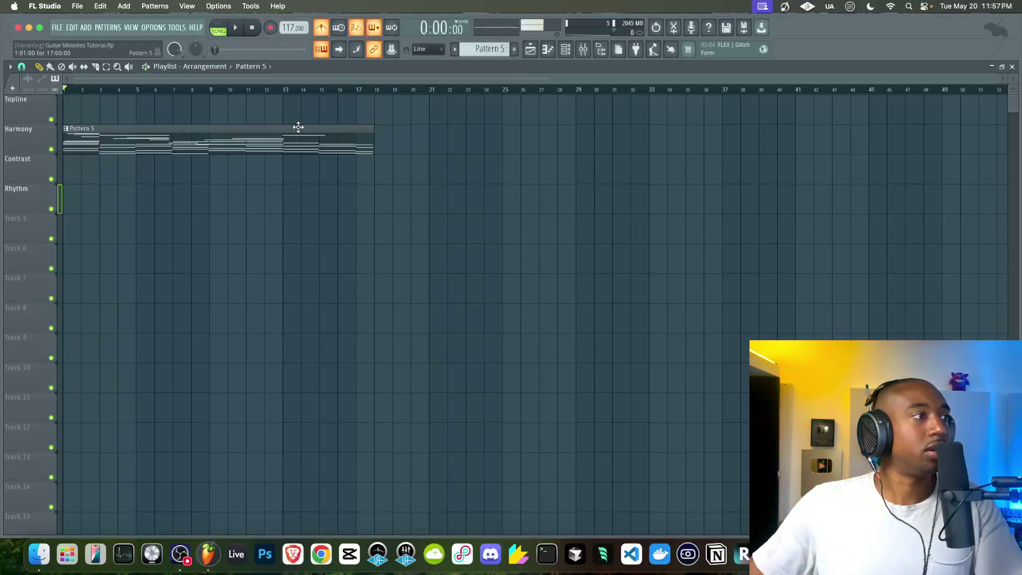
right_click(319, 140)
left_click_drag(291, 27, 291, 44)
Switch to the empty Pattern 6 and open the piano roll of the Ample Guitar L channel.
left_click(565, 49)
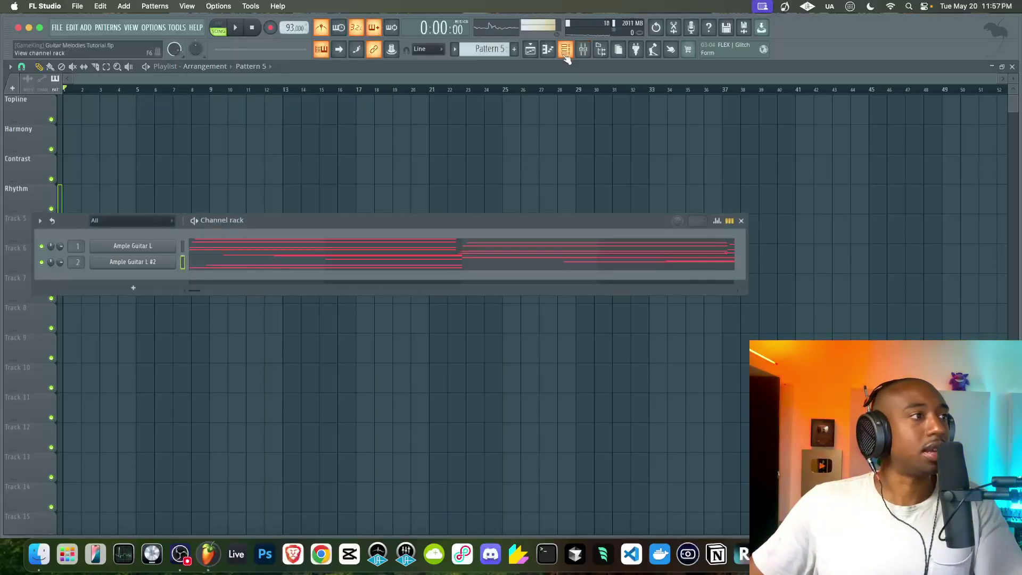
left_click_drag(486, 49, 486, 44)
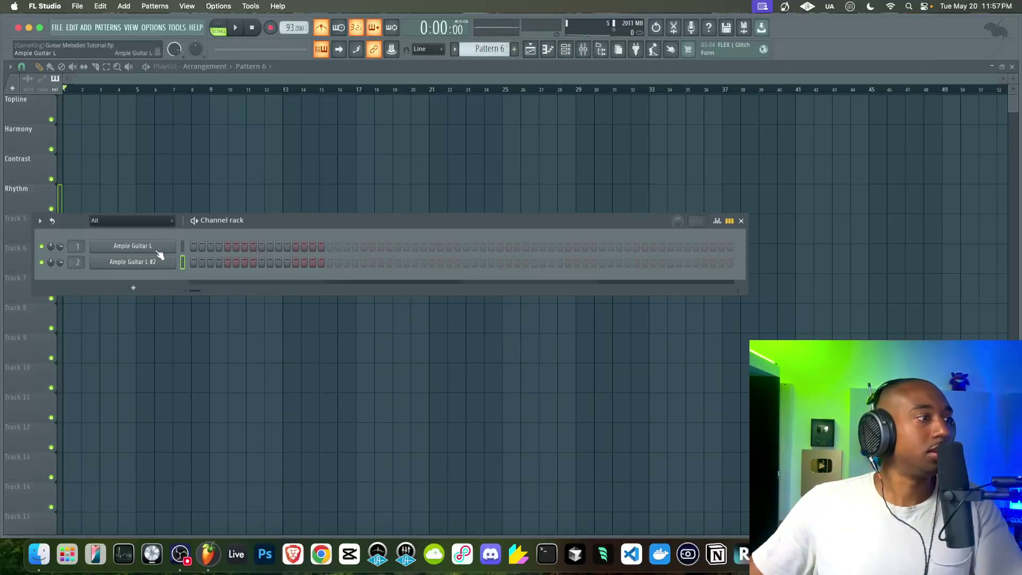
left_click(181, 249)
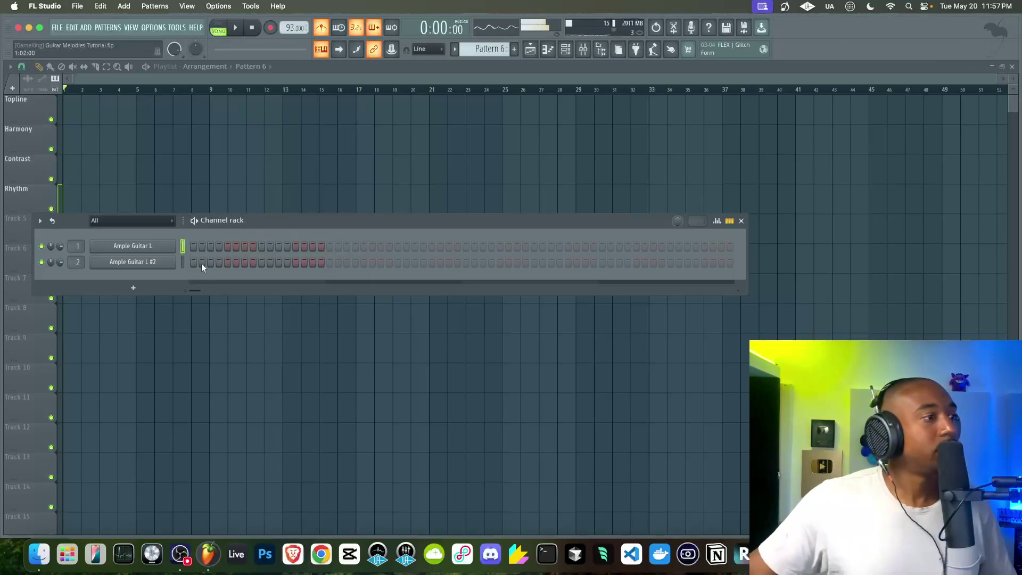
right_click(176, 245)
left_click(182, 241)
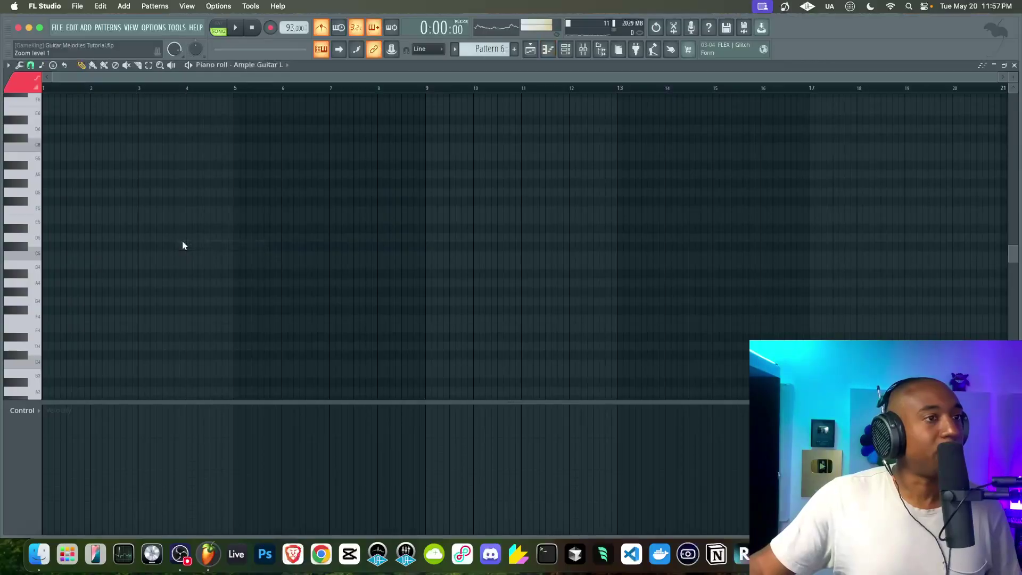
Set the piano roll's snap to 1/2 beat and arm recording.
left_click(24, 80)
left_click(45, 209)
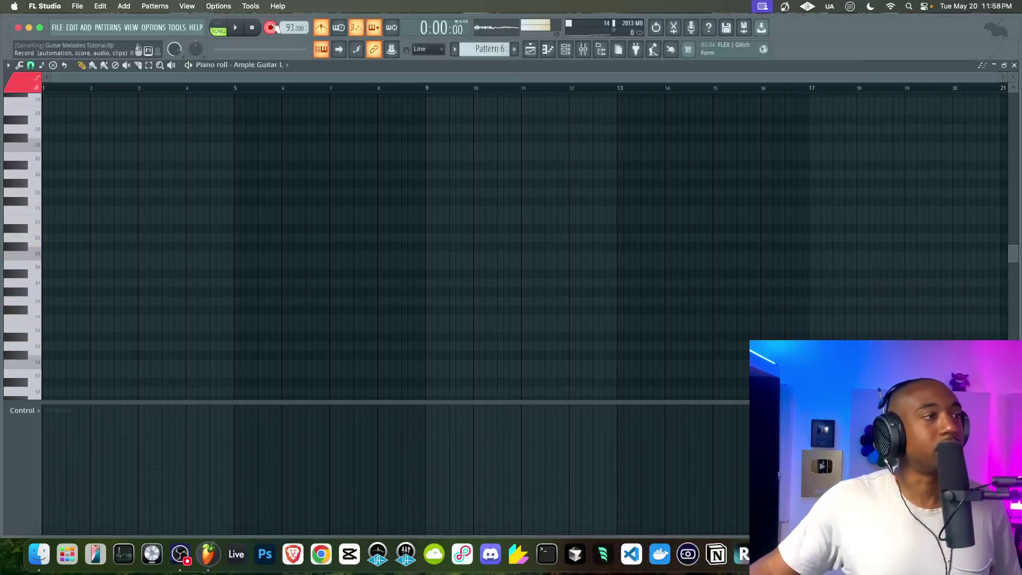
left_click(31, 65)
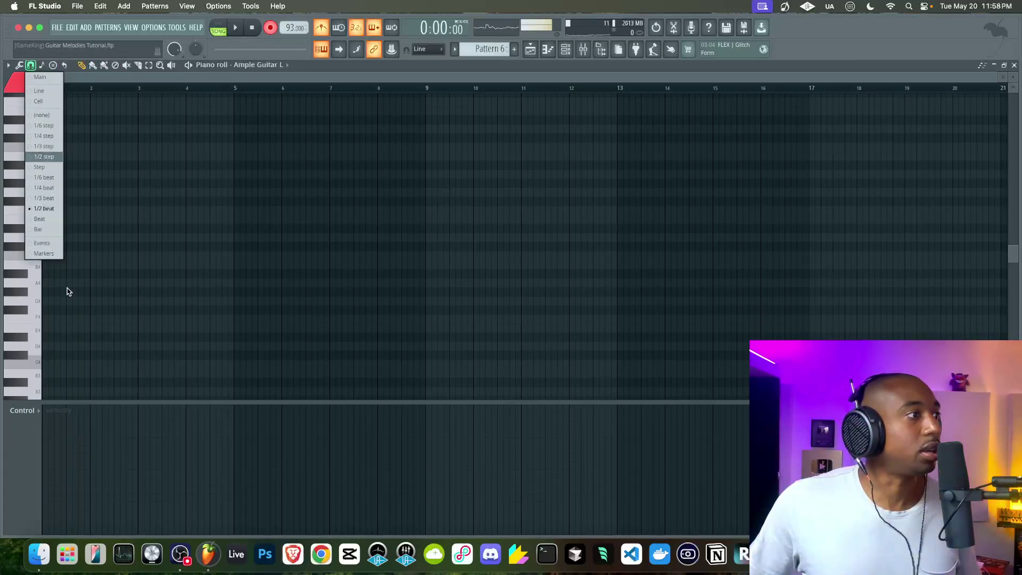
left_click(46, 209)
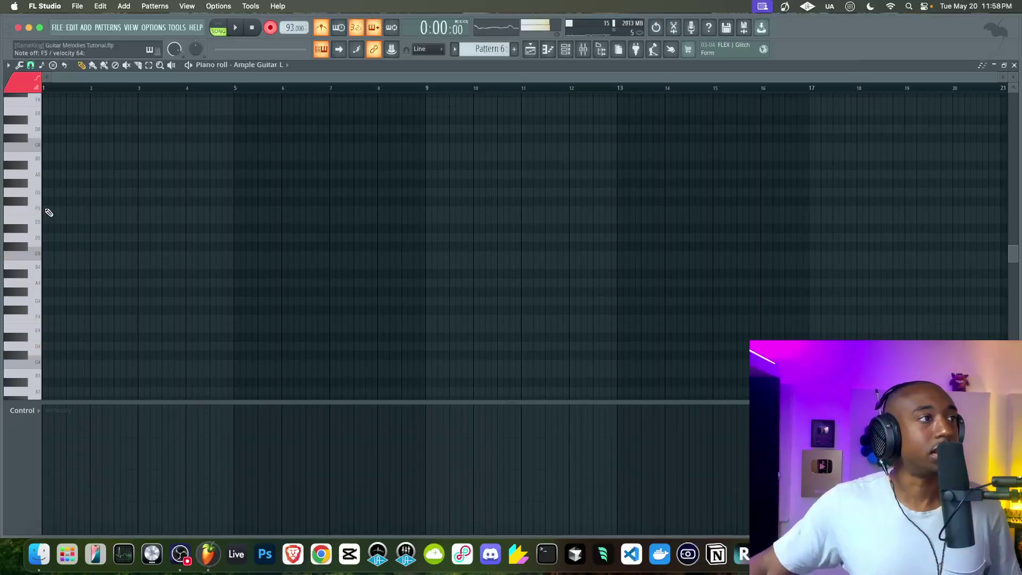
Record two arpeggiated Ample Guitar L phrases, one in bars 1–2 starting on D4 and one in bars 3–4 starting on B3.
left_click(239, 29)
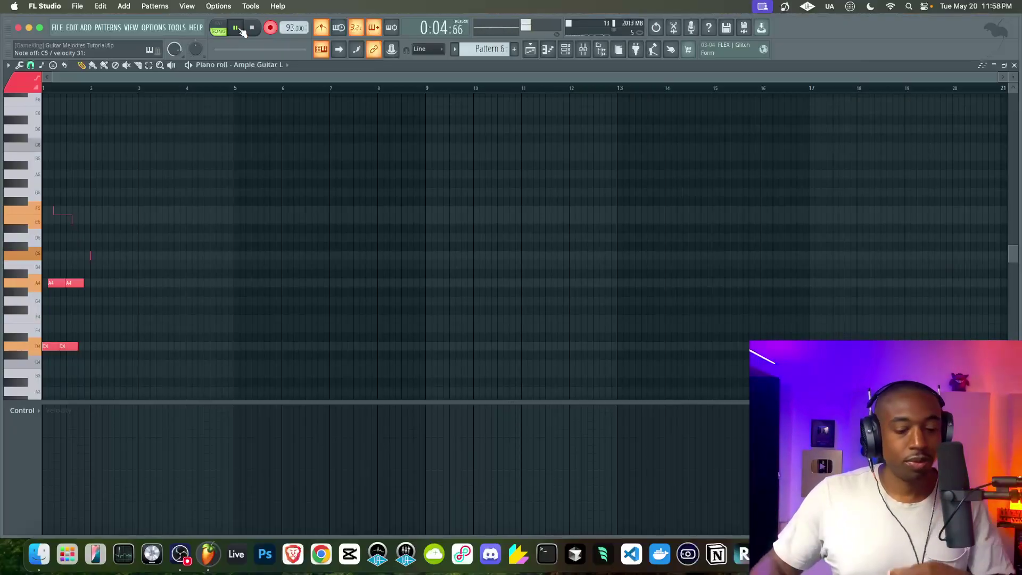
key("space")
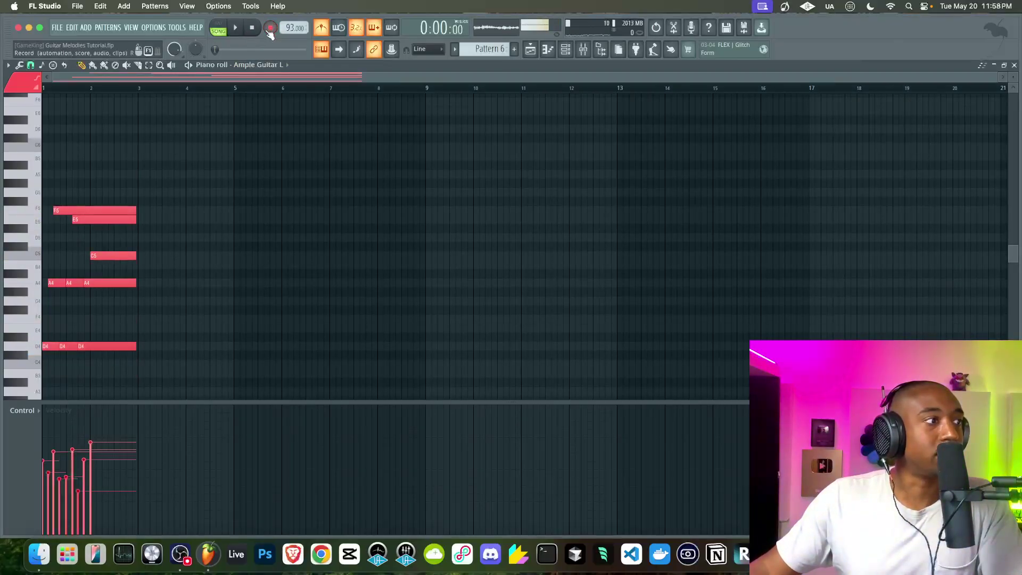
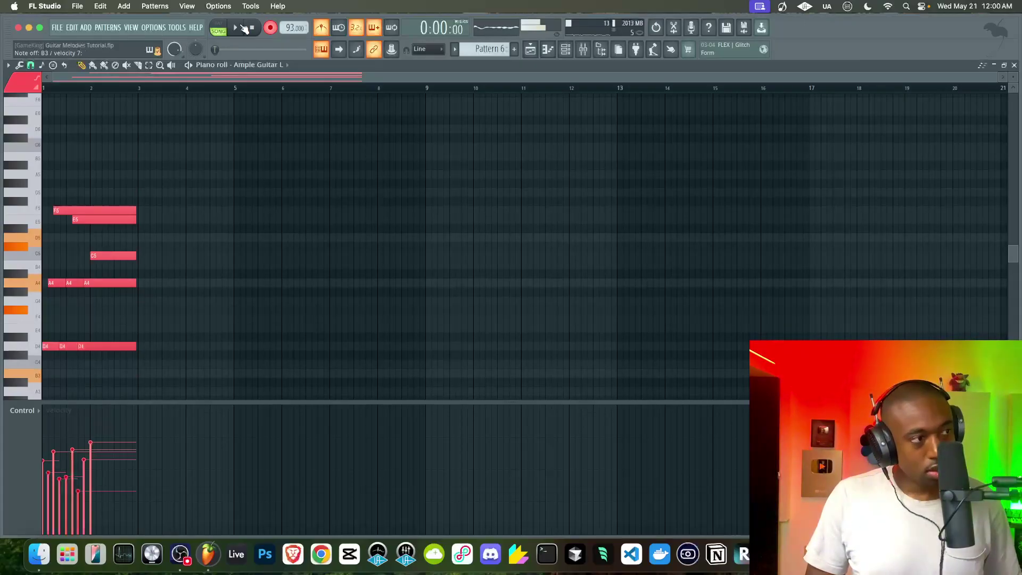
left_click(243, 28)
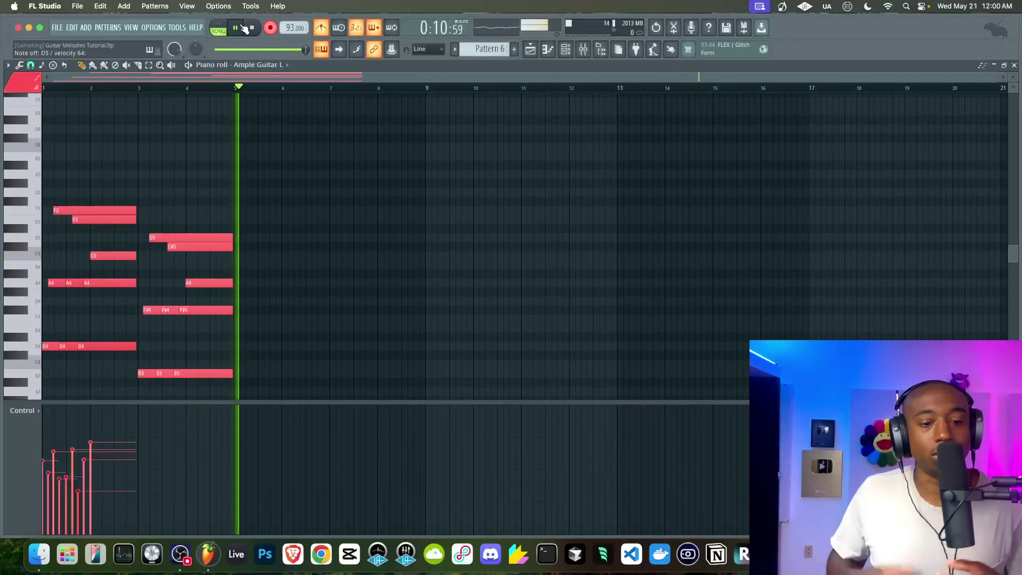
left_click(252, 27)
left_click(271, 28)
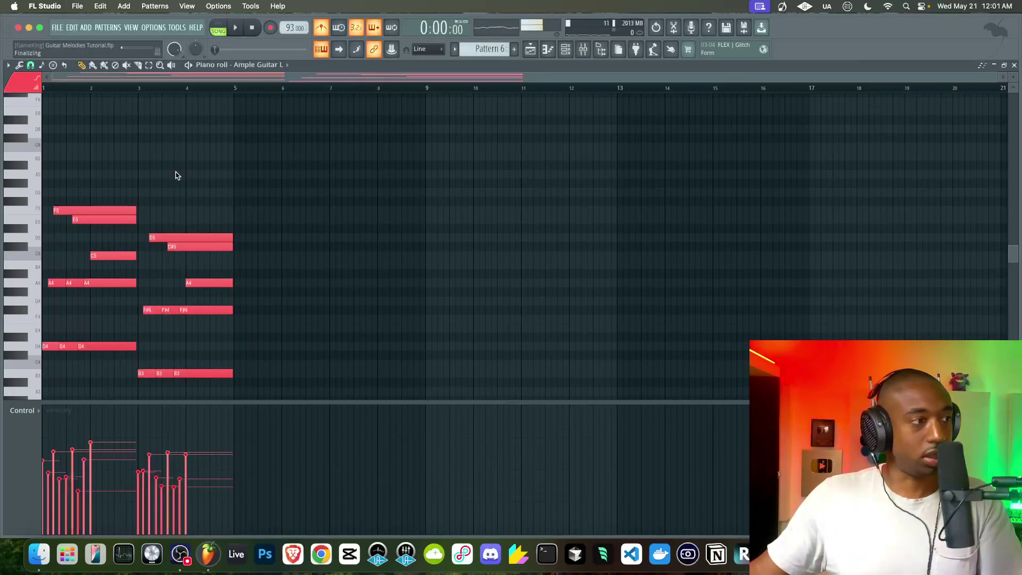
Quantize the recorded Ample Guitar L notes and remove their overlaps using the Max note end time.
key("alt+q")
left_click(562, 345)
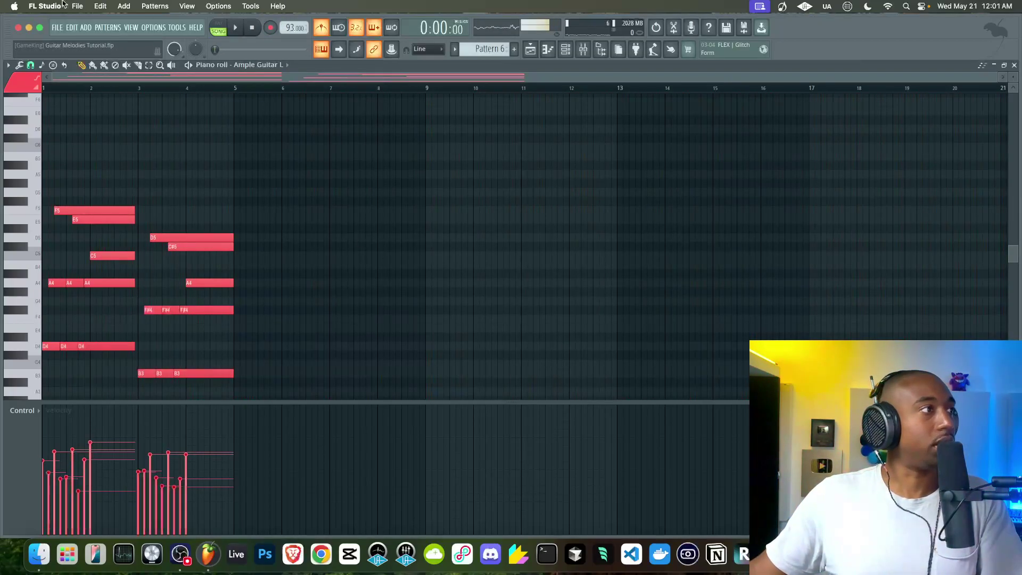
left_click(19, 65)
left_click(173, 146)
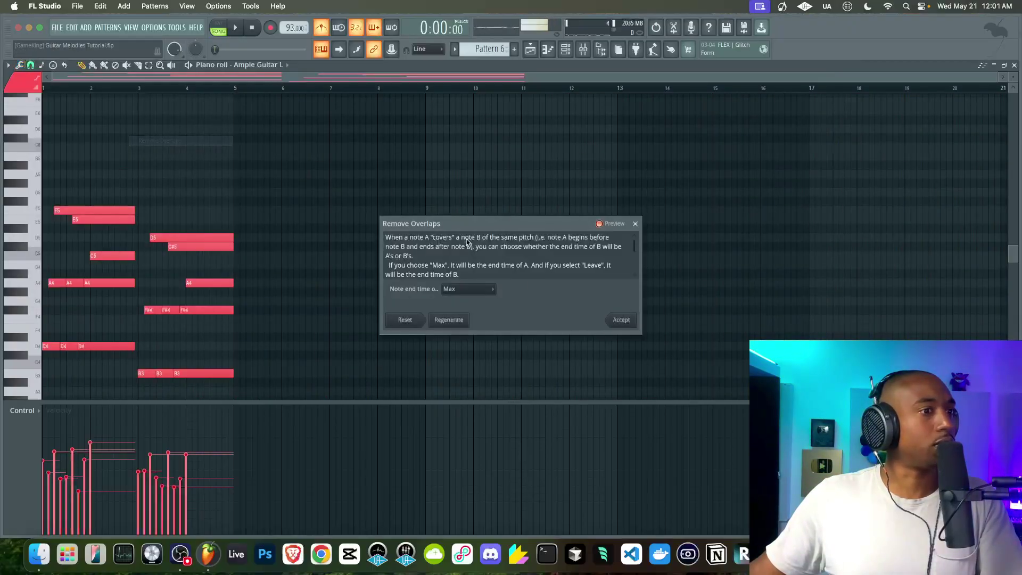
left_click(628, 323)
Raise the tempo to 135 BPM and audition the two recorded phrases.
key("space")
key("space")
mouse_move(290, 27)
left_mouse_down()
mouse_move(290, 15)
mouse_move(291, 26)
left_mouse_up()
key("space")
key("space")
key("space")
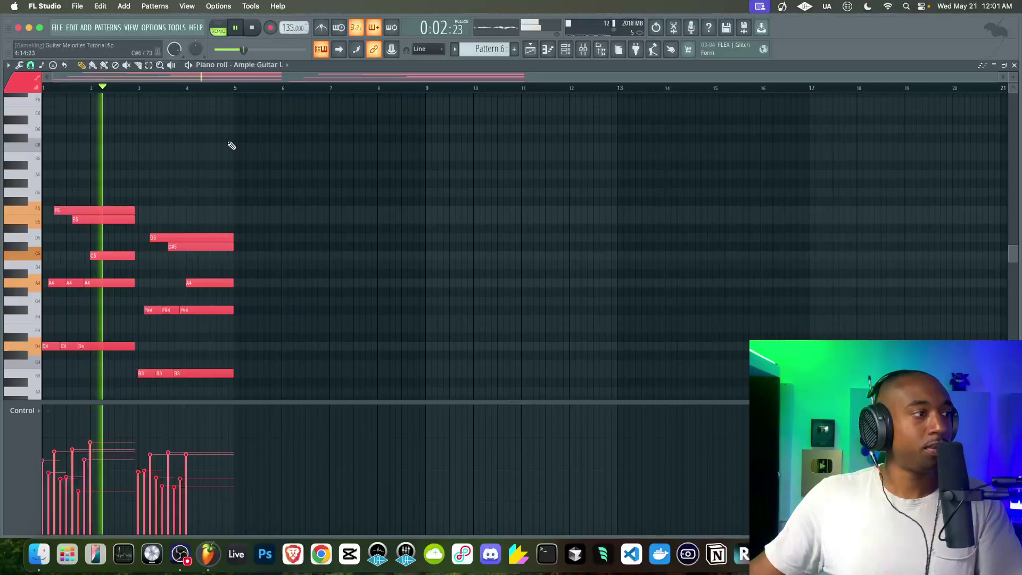
scroll(118, 267, "down", 3)
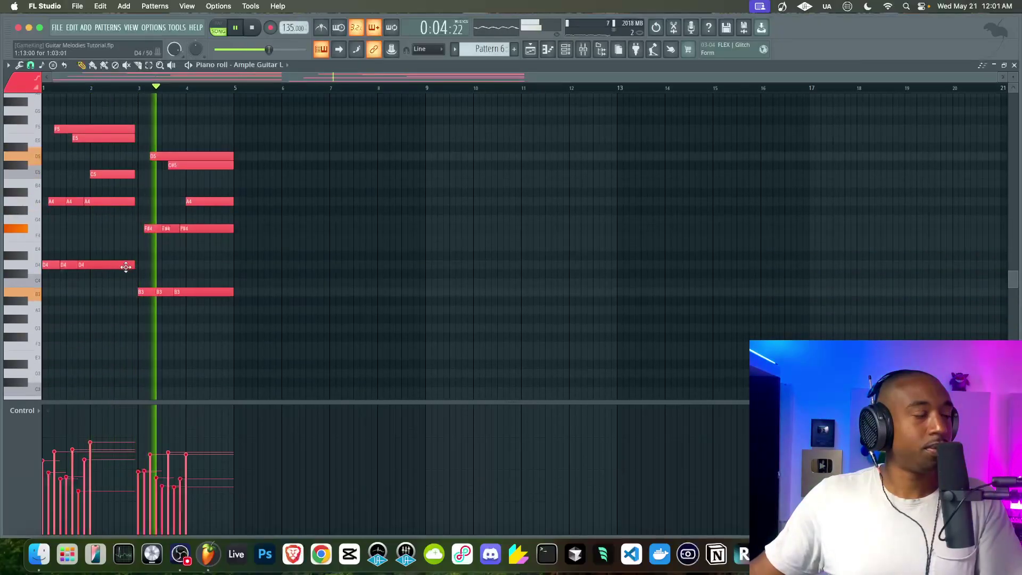
key("space")
Select all notes of the phrase in bars 3–4 and move them to bars 5–6 at the same pitch.
left_click_drag(260, 285, 143, 157)
scroll(128, 213, "up", 3)
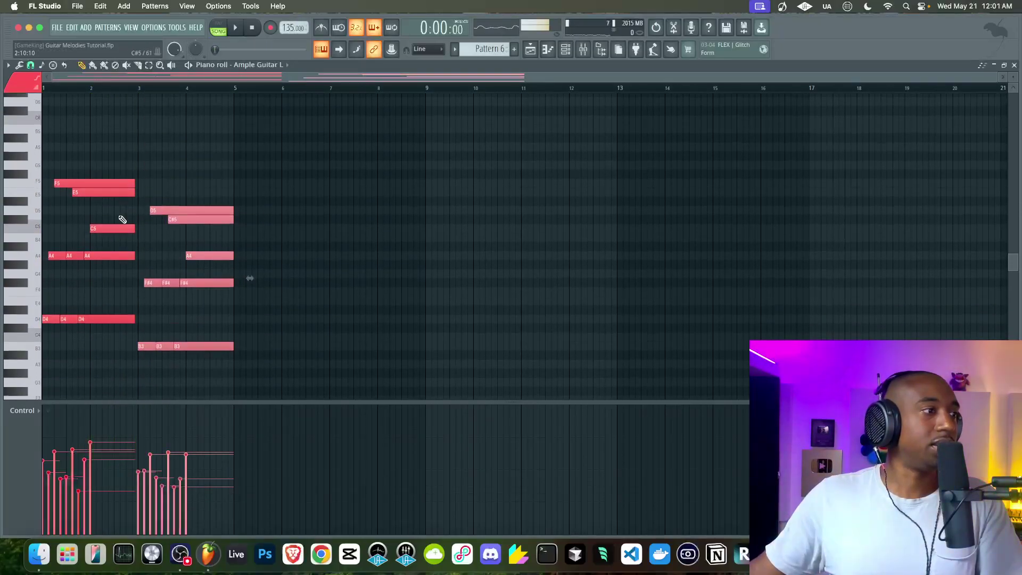
left_click(30, 184)
mouse_move(29, 196)
left_mouse_down()
mouse_move(23, 230)
mouse_move(25, 214)
left_mouse_up()
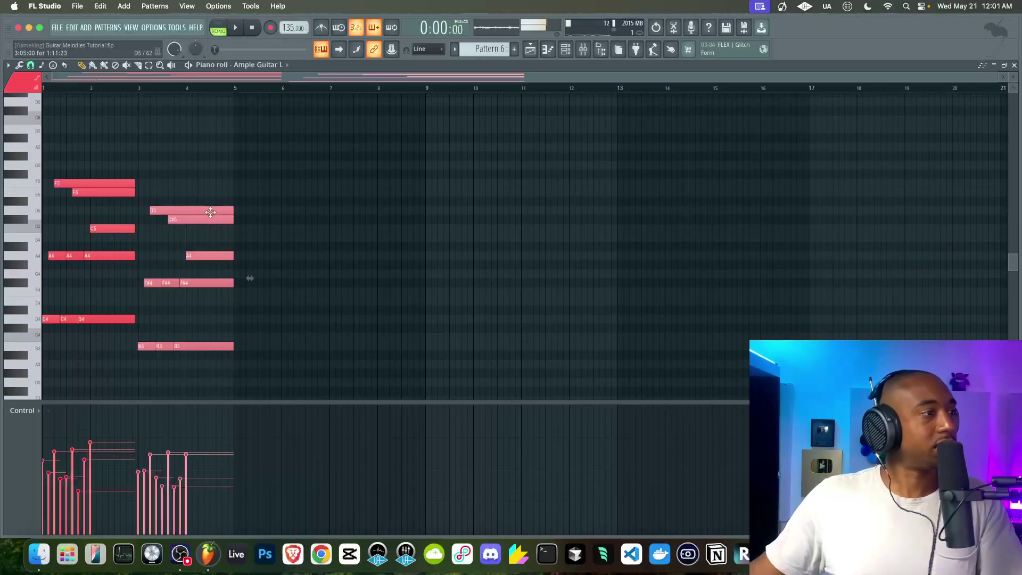
mouse_move(220, 216)
left_mouse_down()
mouse_move(207, 344)
mouse_move(219, 316)
mouse_move(140, 197)
left_mouse_up()
left_click_drag(147, 346, 242, 346)
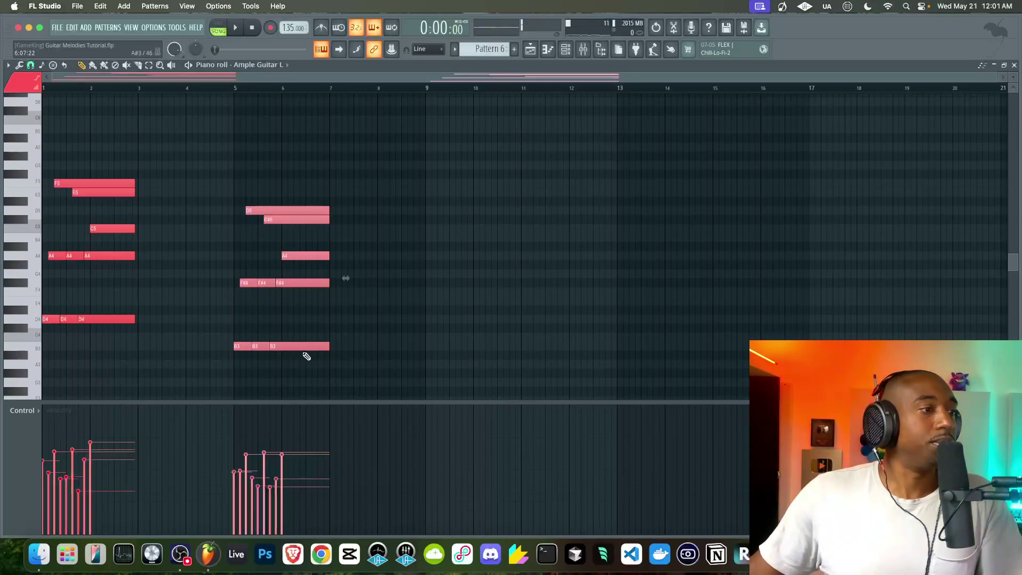
Copy the bars 5–6 phrase into bars 3–4 and transpose the copy down seven semitones so it starts on E3.
left_click_drag(297, 347, 150, 151)
left_click(140, 299)
key("ctrl+Down")
scroll(150, 153, "down", 4)
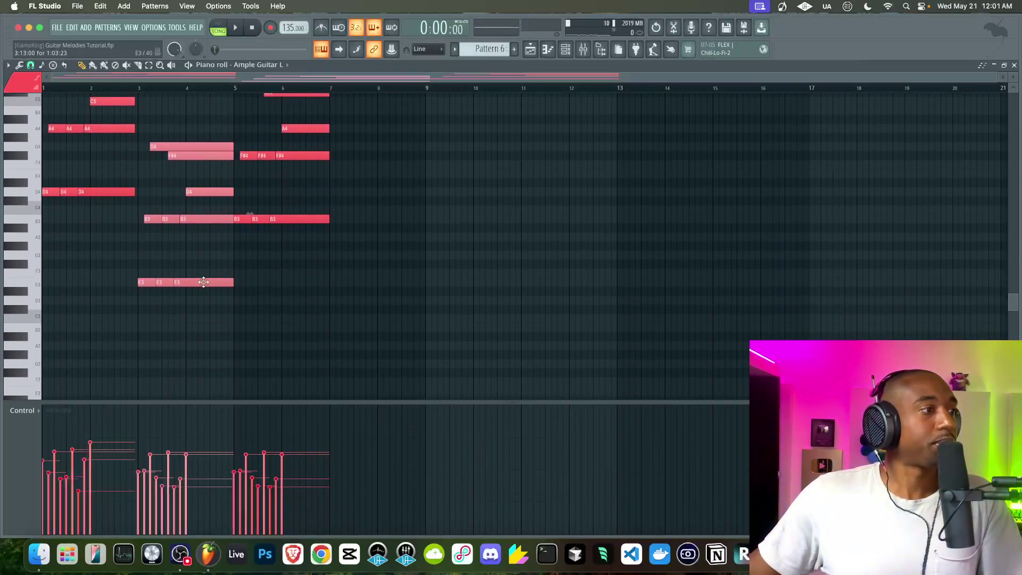
Raise the highest note of the copied phrase in bars 3–4 to D5.
left_click_drag(192, 207, 218, 326)
scroll(151, 277, "up", 3)
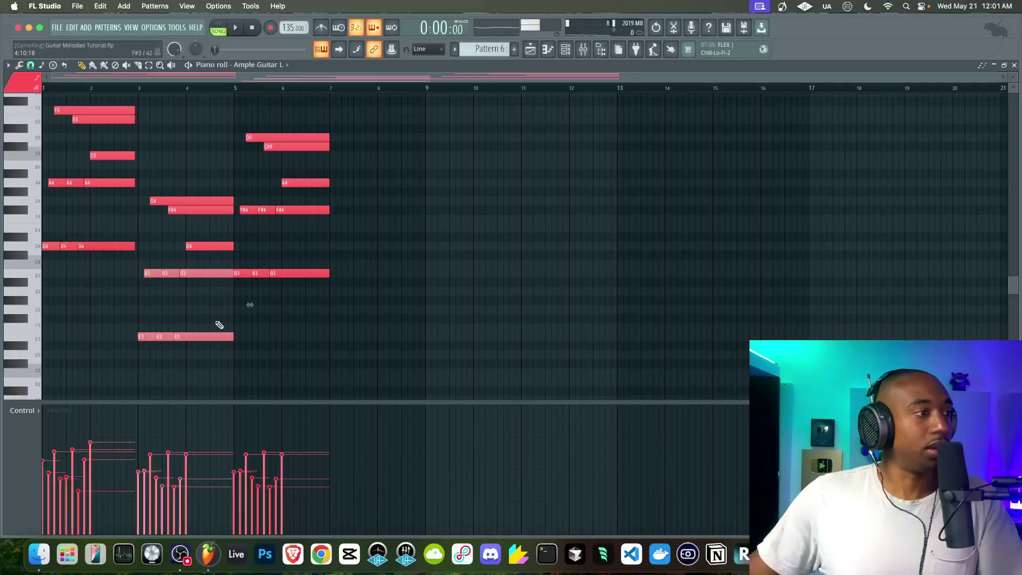
scroll(214, 324, "up", 3)
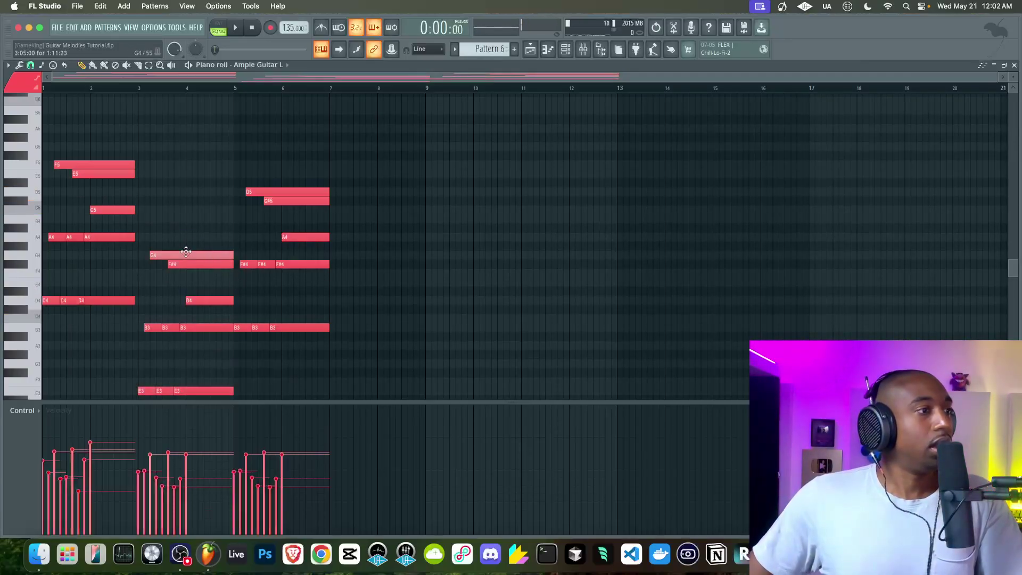
left_click_drag(185, 254, 184, 187)
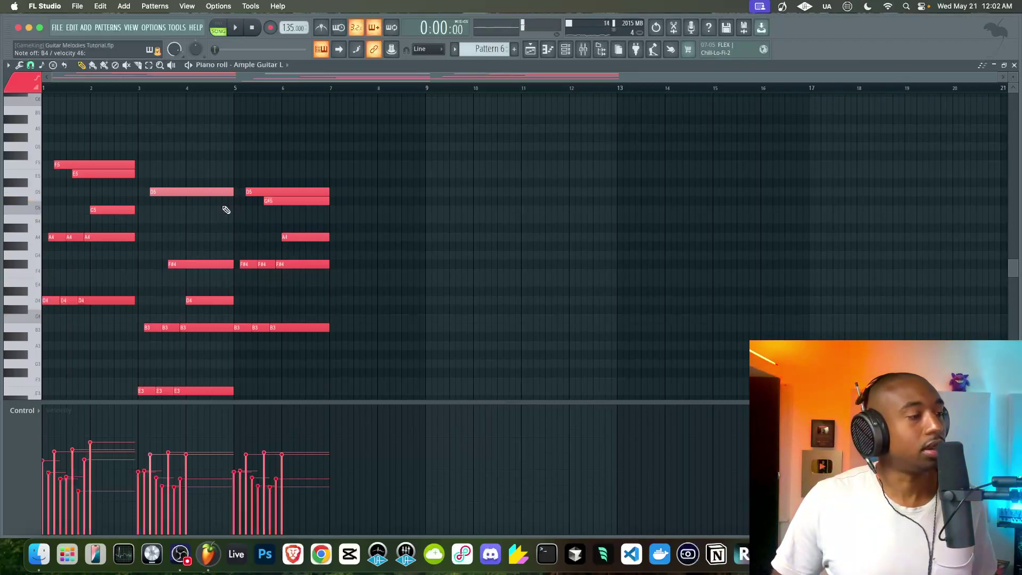
key("space")
Transpose the bars 3–4 notes other than the top D5 up eight semitones so the bass sits on C4.
left_click_drag(217, 392, 151, 256)
key("space")
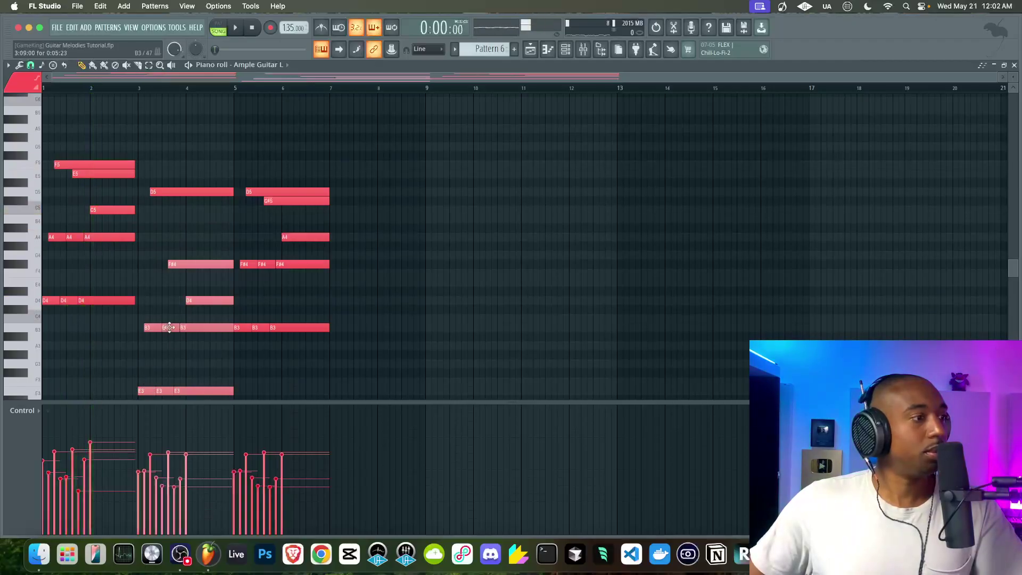
key("shift+Up")
key("shift+Up")
key("shift+Up")
key("shift+Up")
key("shift+Up")
key("shift+Up")
key("shift+Up")
key("shift+Up")
key("shift+Up")
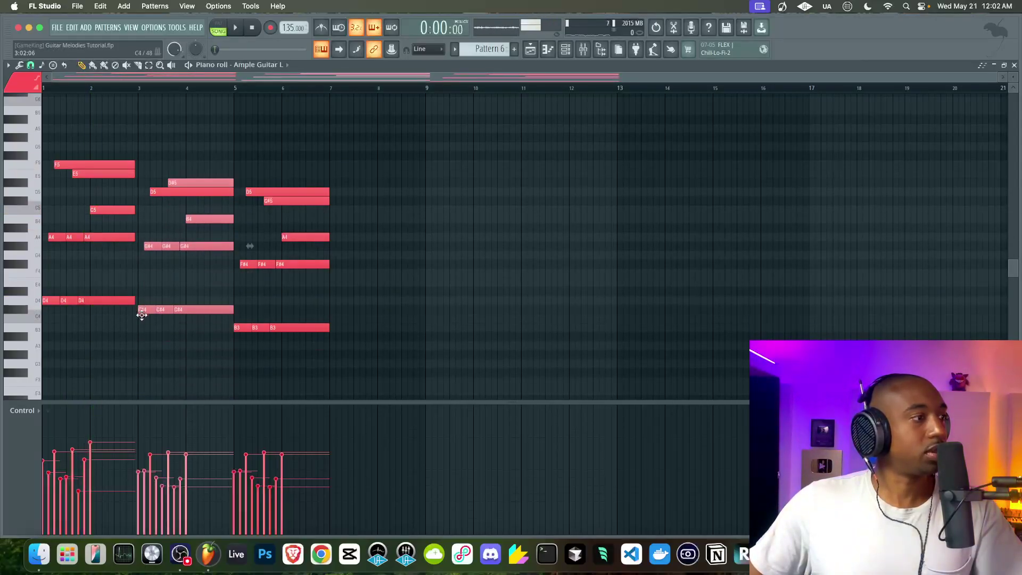
key("shift+Down")
Raise the note starting at bar 4 to B4 and audition the phrase.
left_click(144, 266)
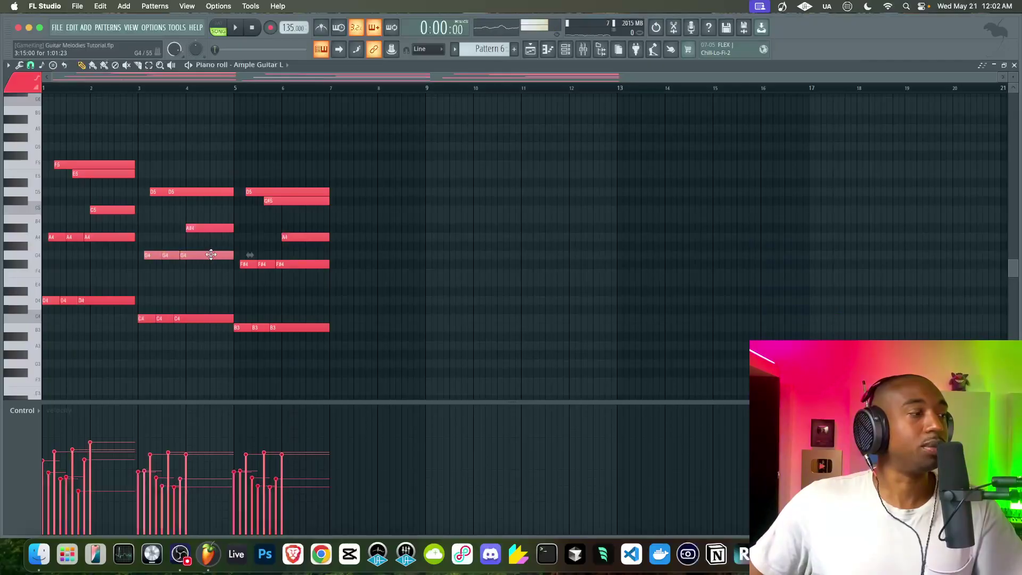
left_click(202, 227)
key("space")
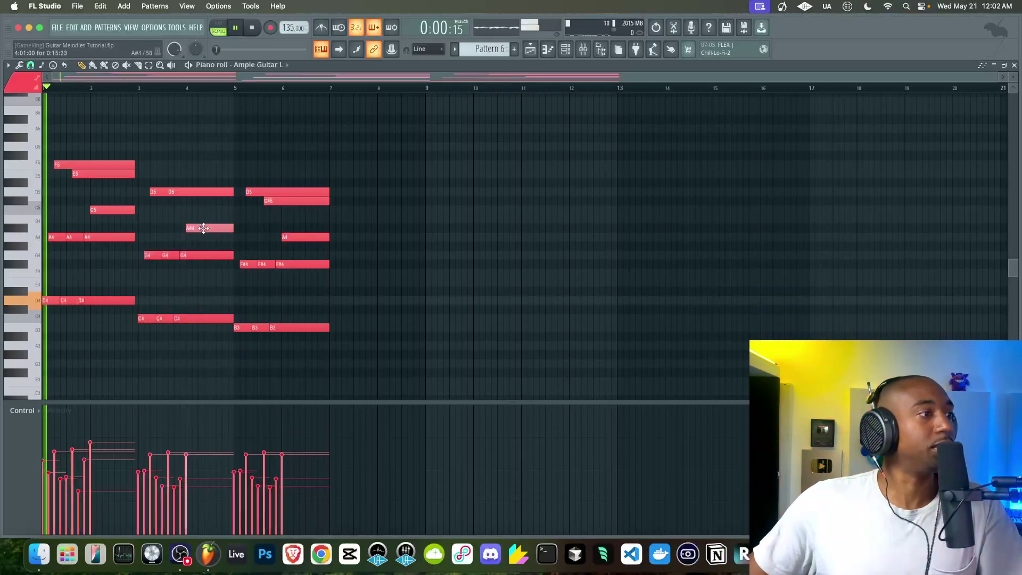
key("shift+Up")
right_click(203, 234)
left_click(165, 193, "super")
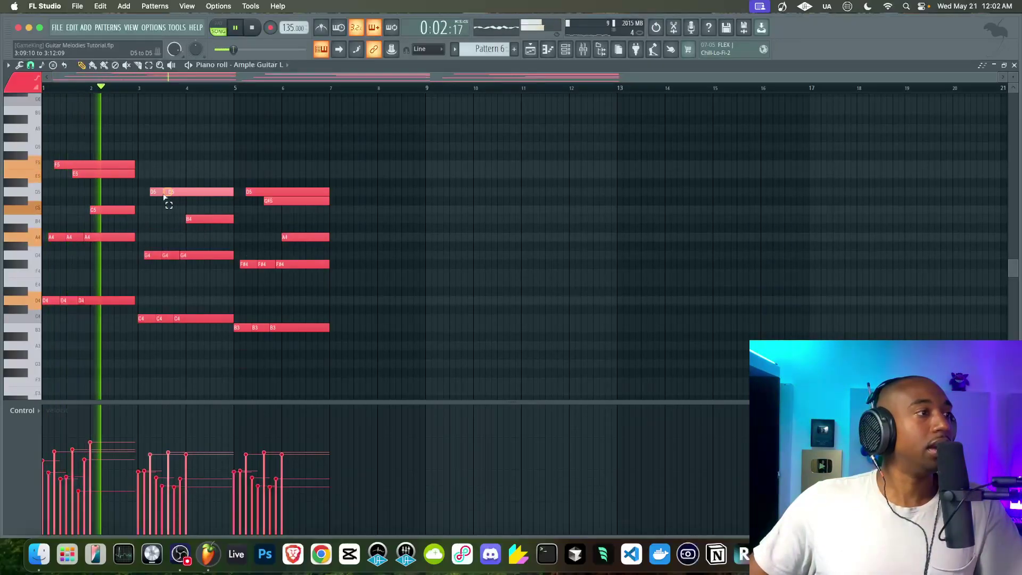
right_click(167, 205)
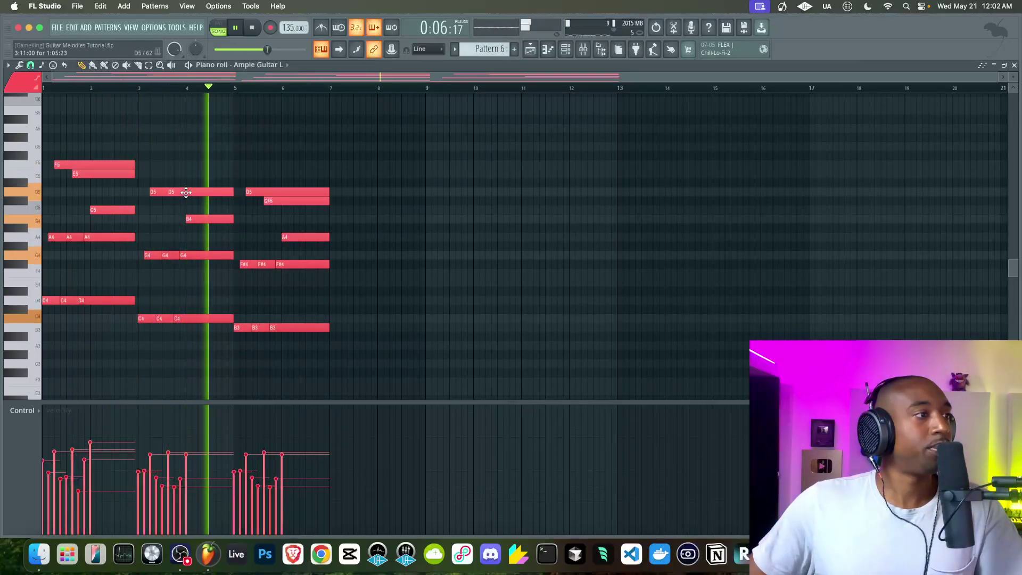
Lower the second D5 note in bars 3–4 to A4 and the note at bar 4 to E4, auditioning the changes.
key("space")
key("space")
left_click_drag(185, 192, 185, 213)
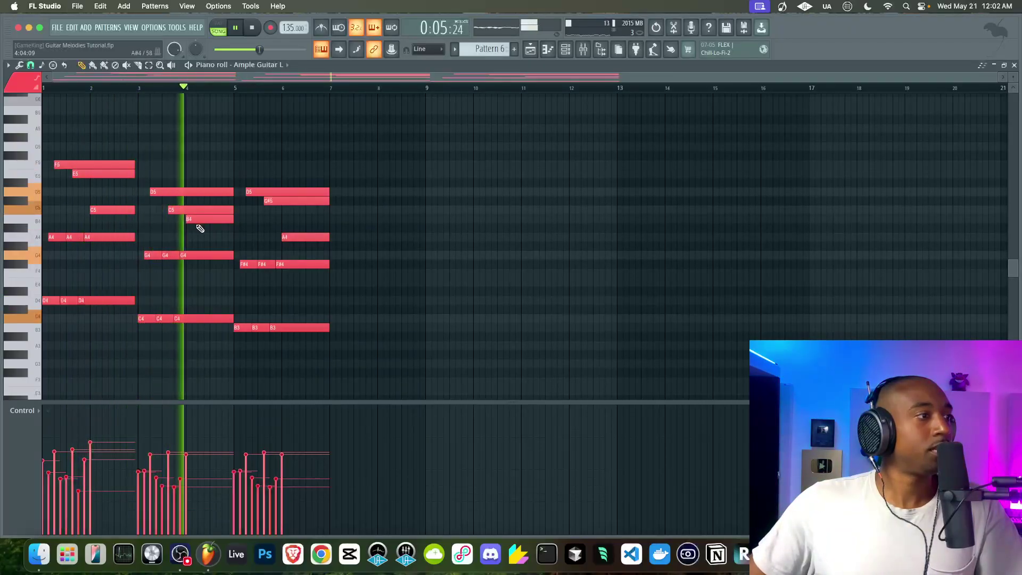
key("space")
left_click_drag(177, 212, 196, 288)
key("space")
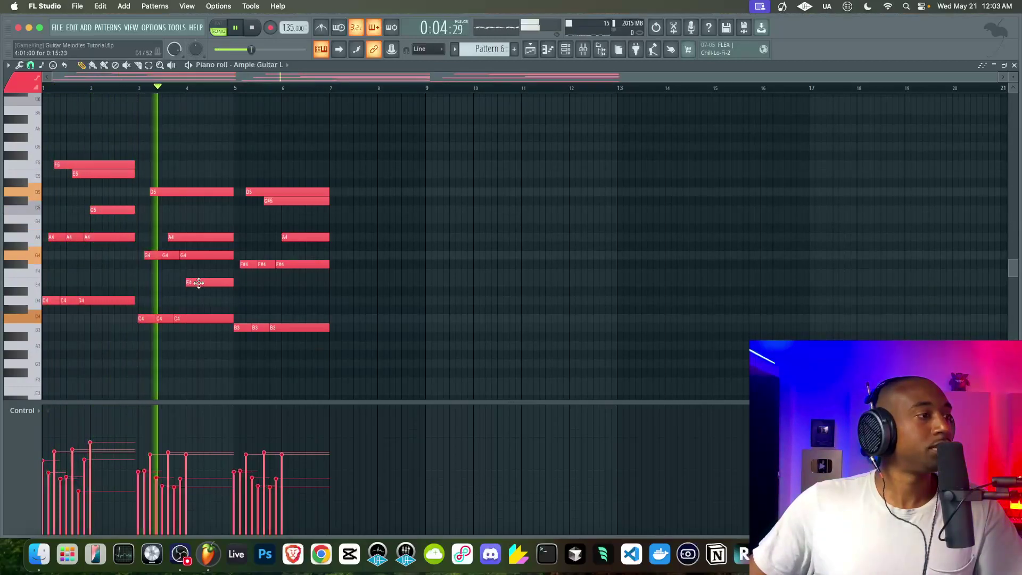
Raise the note at bar 4 to G4 and run the Remove Overlaps script on the melody.
left_click_drag(198, 282, 198, 254)
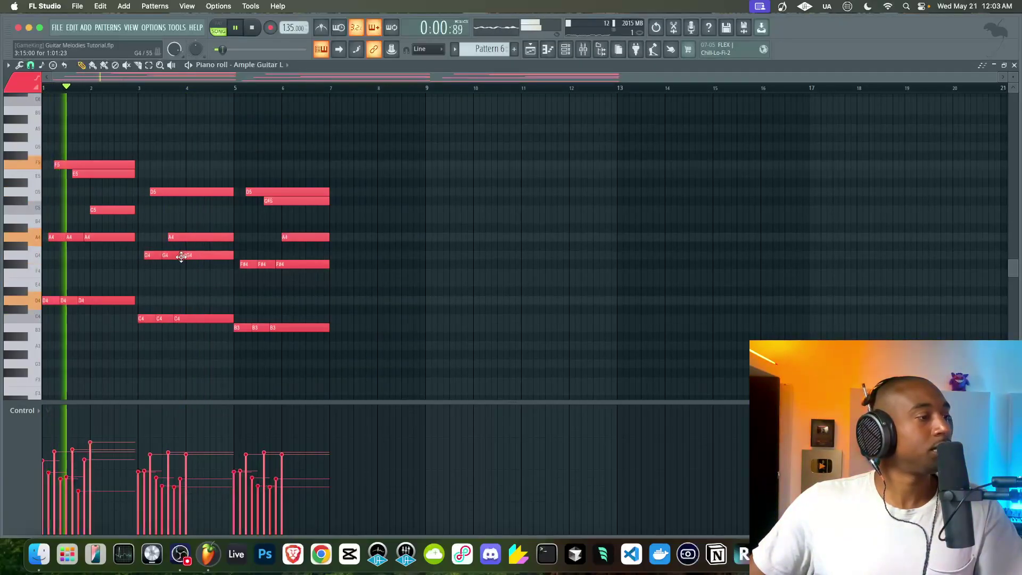
left_click(37, 76)
mouse_move(80, 110)
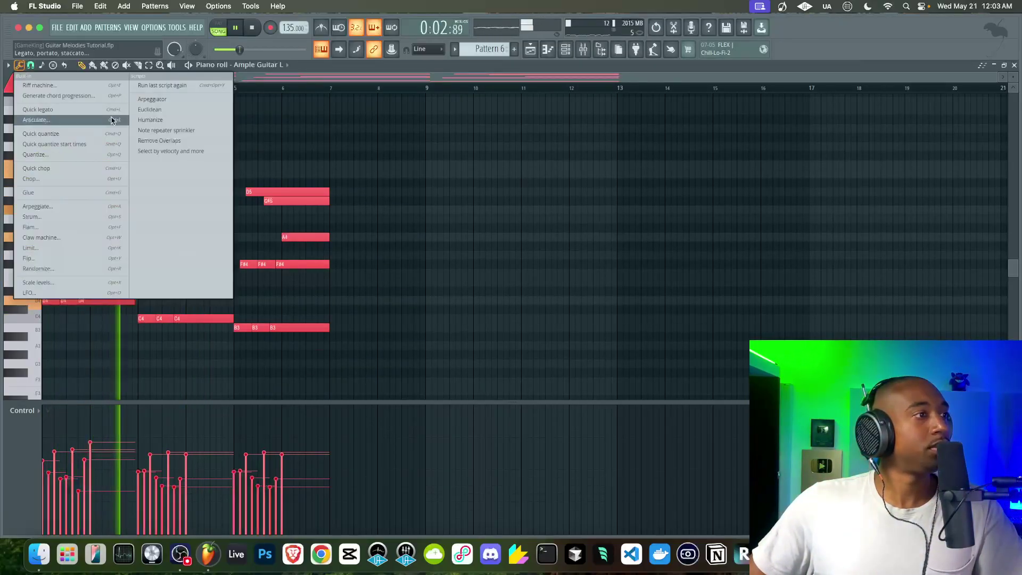
left_click(170, 139)
left_click(621, 320)
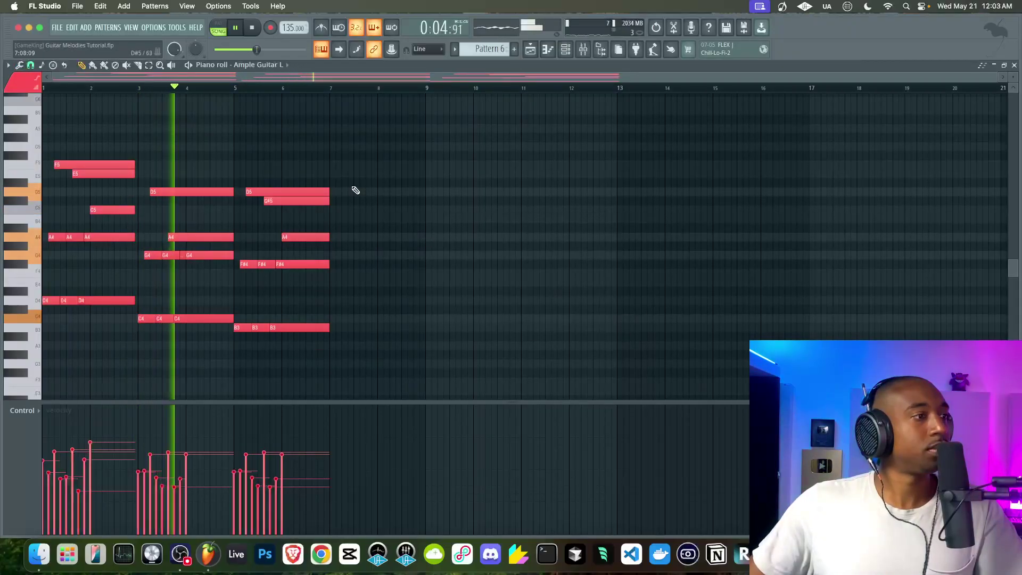
Try the note at bar 4 on E4 while playing the phrase back.
key("space")
left_click_drag(153, 171, 205, 288)
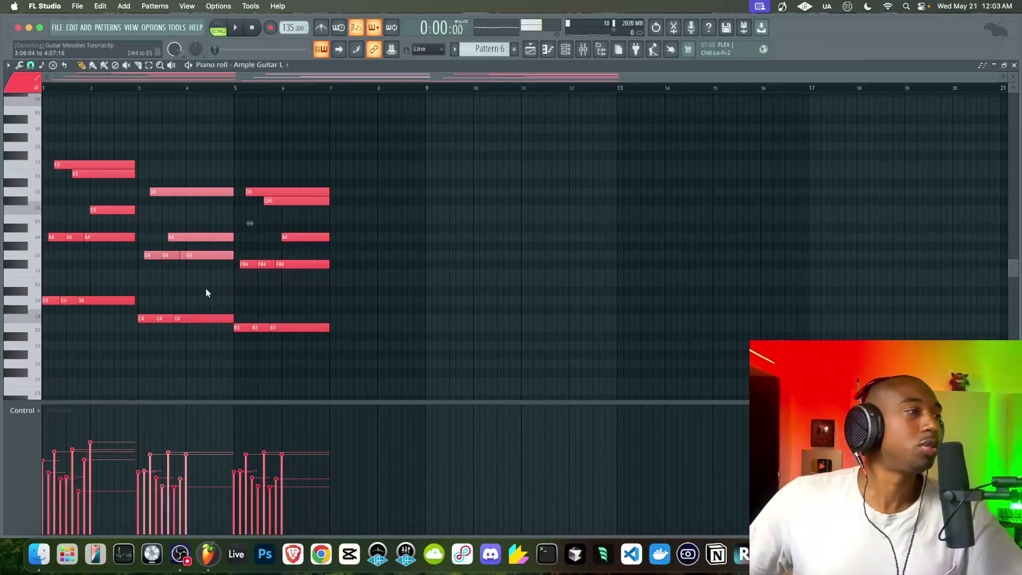
left_click(206, 289)
key("space")
left_click_drag(197, 258, 198, 285)
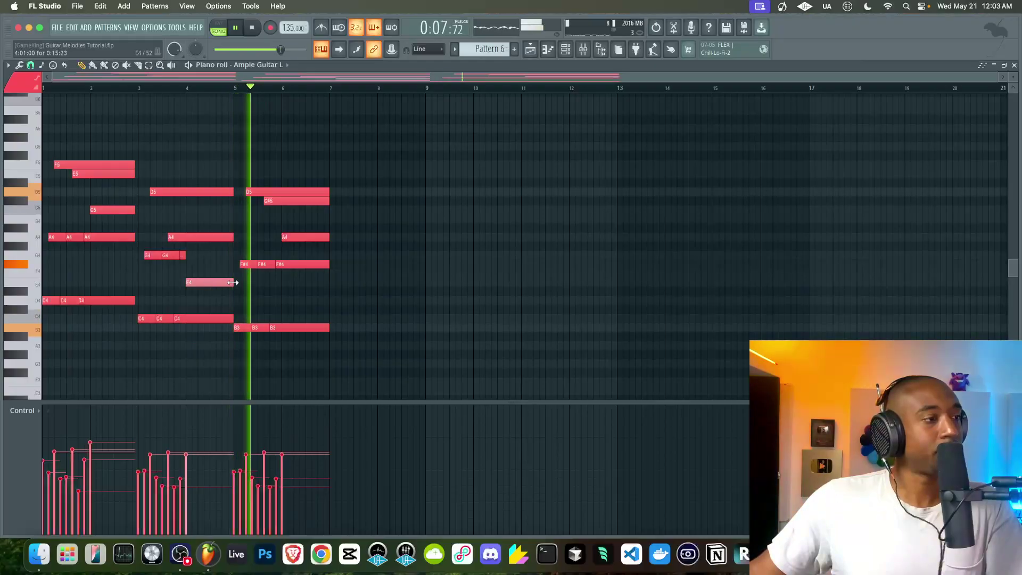
Copy the bars 5–6 phrase into bars 7–8, three semitones lower with the bass on G#3, and play it back.
left_click_drag(344, 342, 241, 171)
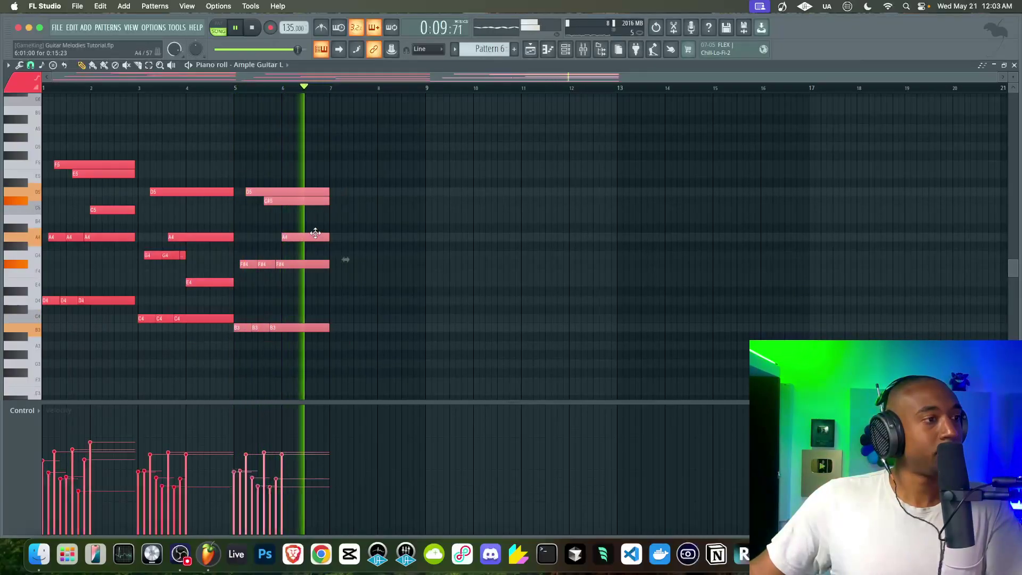
key("space")
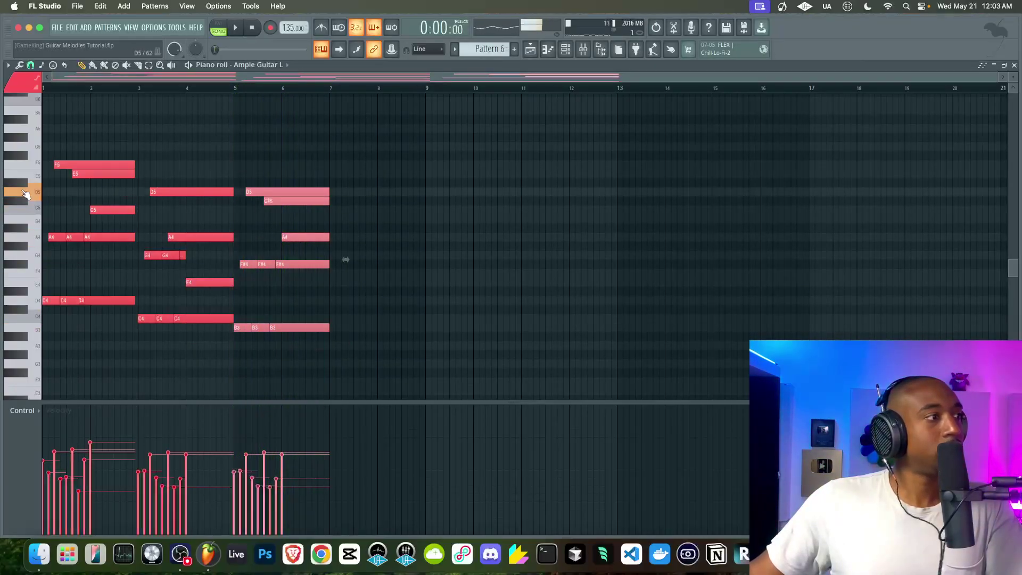
left_click_drag(289, 194, 383, 225)
key("space")
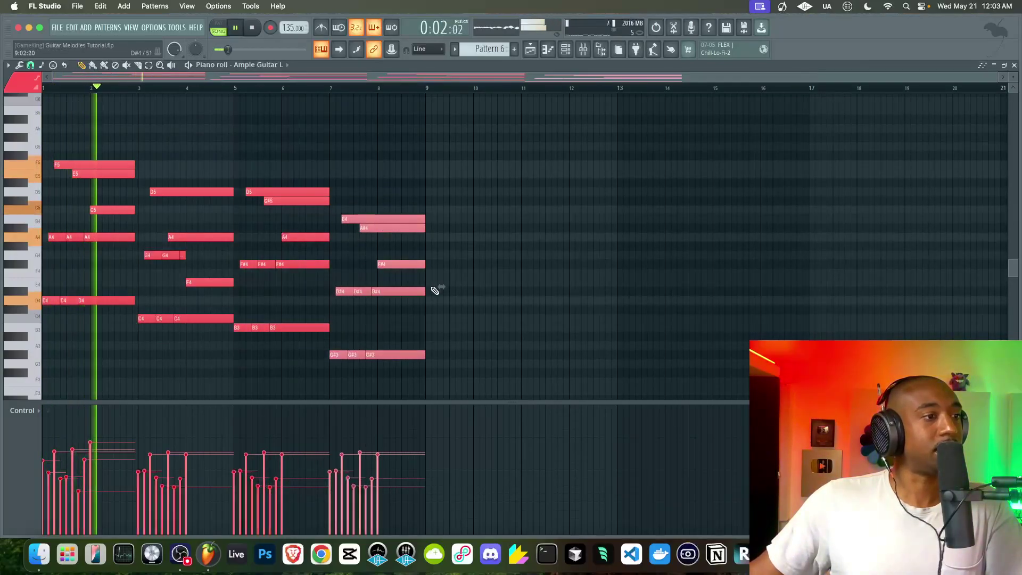
Raise the A4 note in bars 3–4 to B4 and the note at bar 4 to G4 while auditioning the progression.
left_click_drag(424, 366, 340, 292)
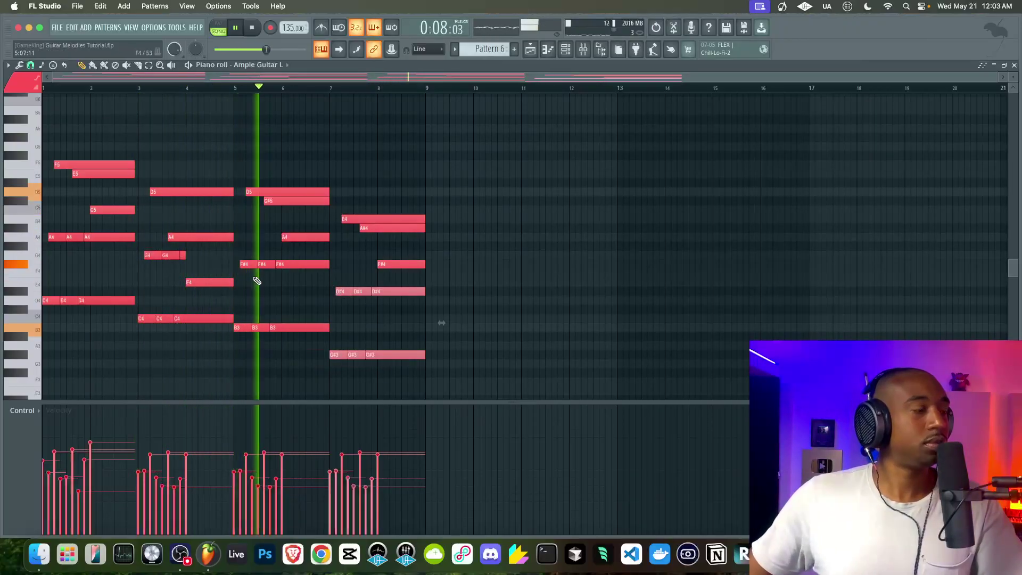
key("space")
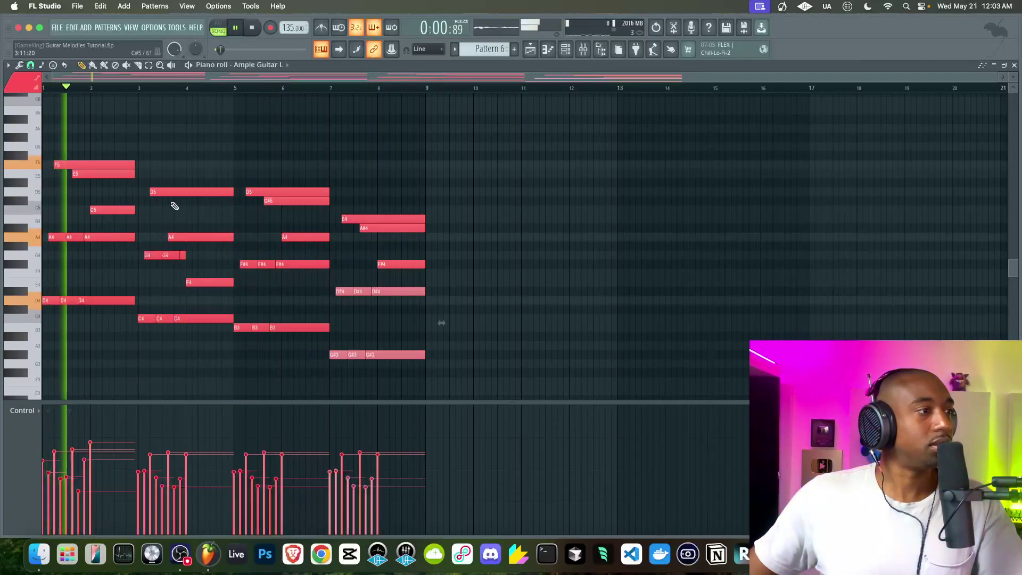
left_click_drag(189, 236, 190, 219)
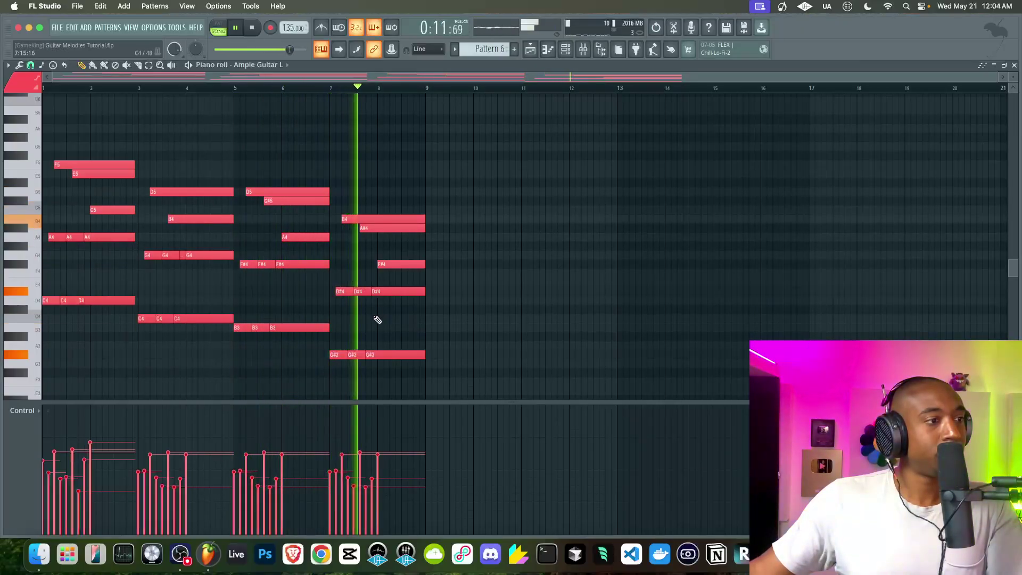
Lower the G#3 and D#4 notes in bars 7–8 by one semitone to G3 and D4, and play from the end of bar 6.
left_click_drag(416, 356, 343, 290)
key("space")
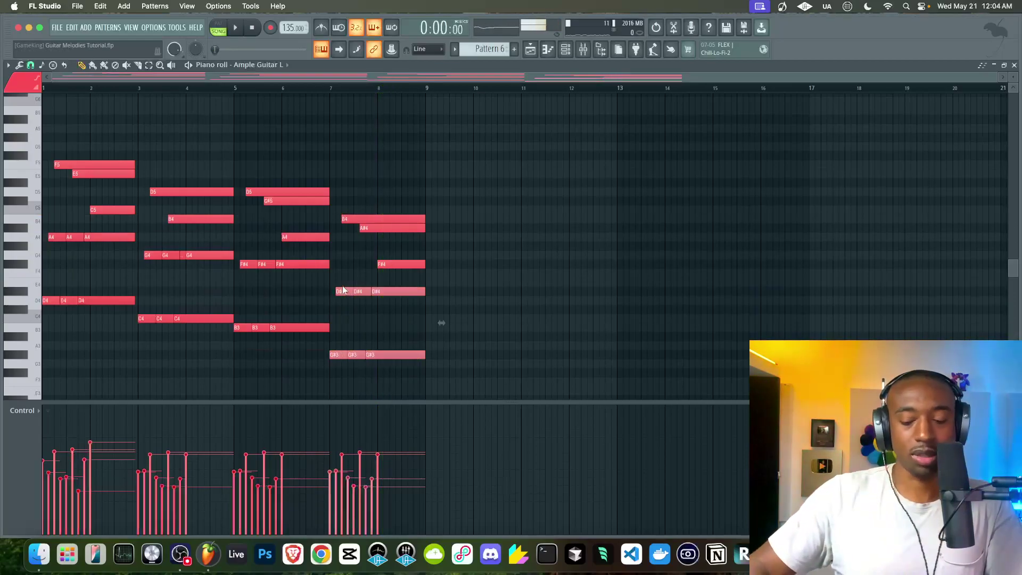
key("Down")
left_click(318, 92)
key("space")
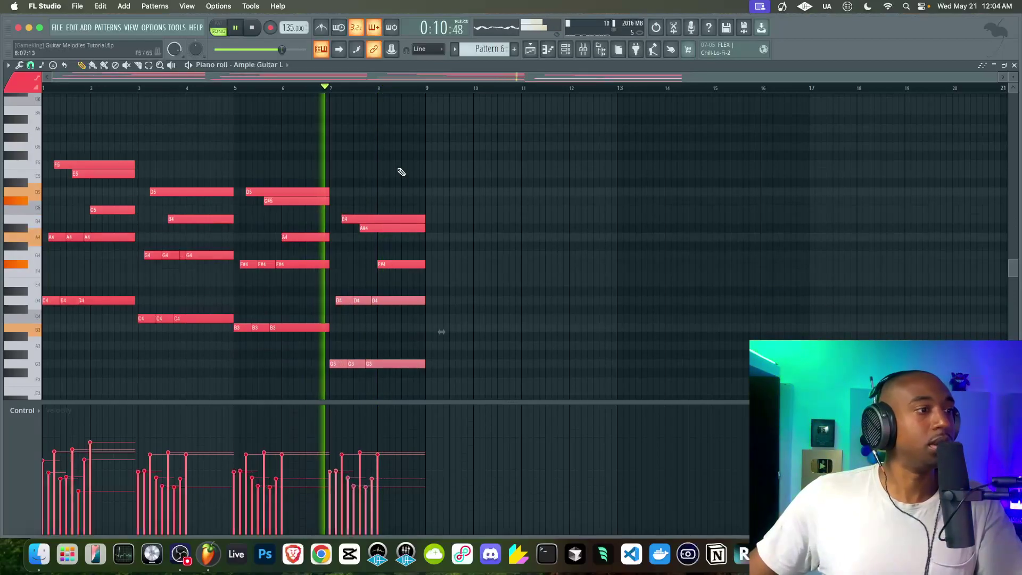
Lower the A#4 note in bars 7–8 to A4 and audition the progression.
key("space")
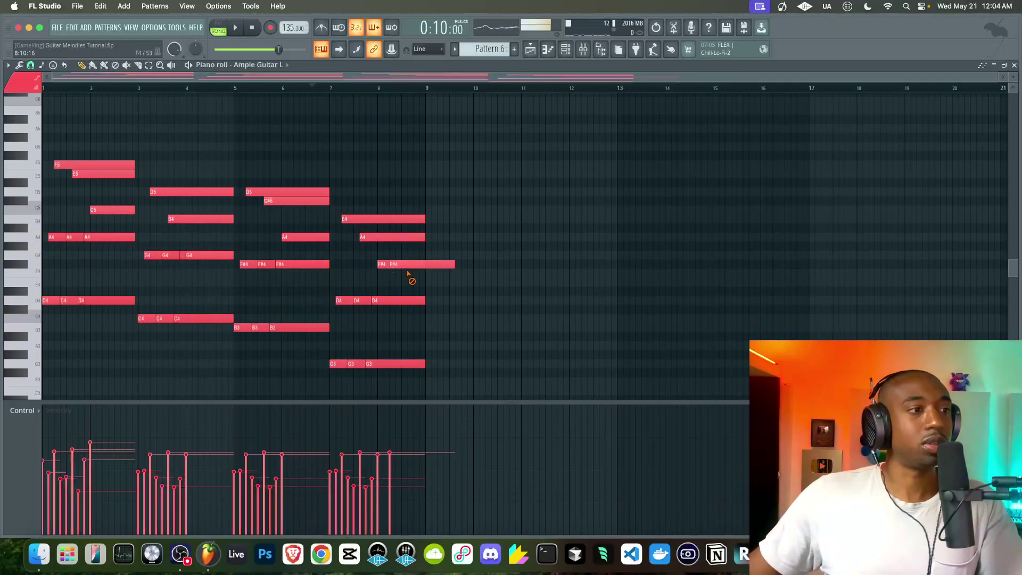
key("space")
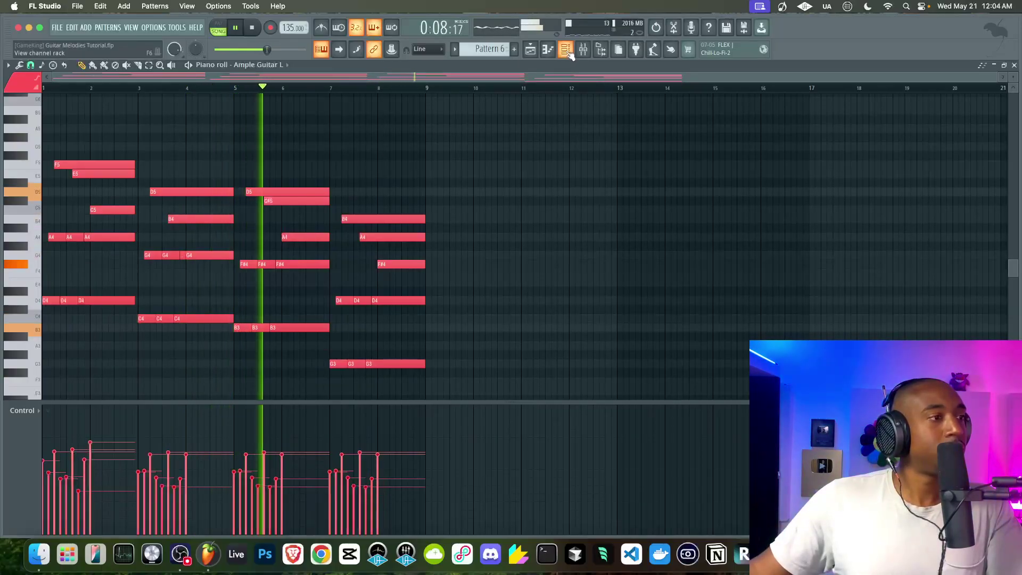
key("space")
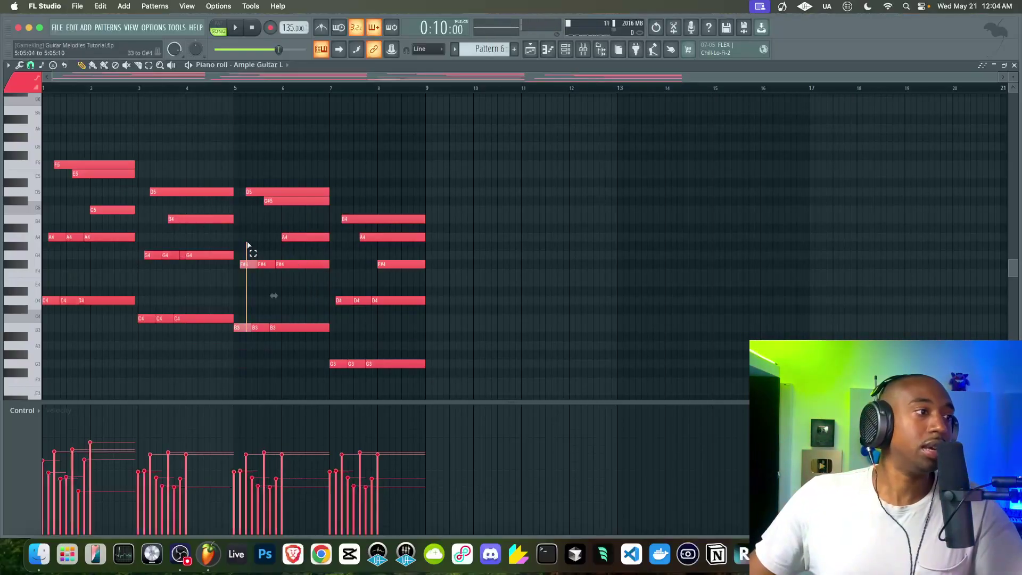
Select the groups of notes in bars 5–6 to examine how the chord is built.
left_click_drag(247, 246, 333, 329)
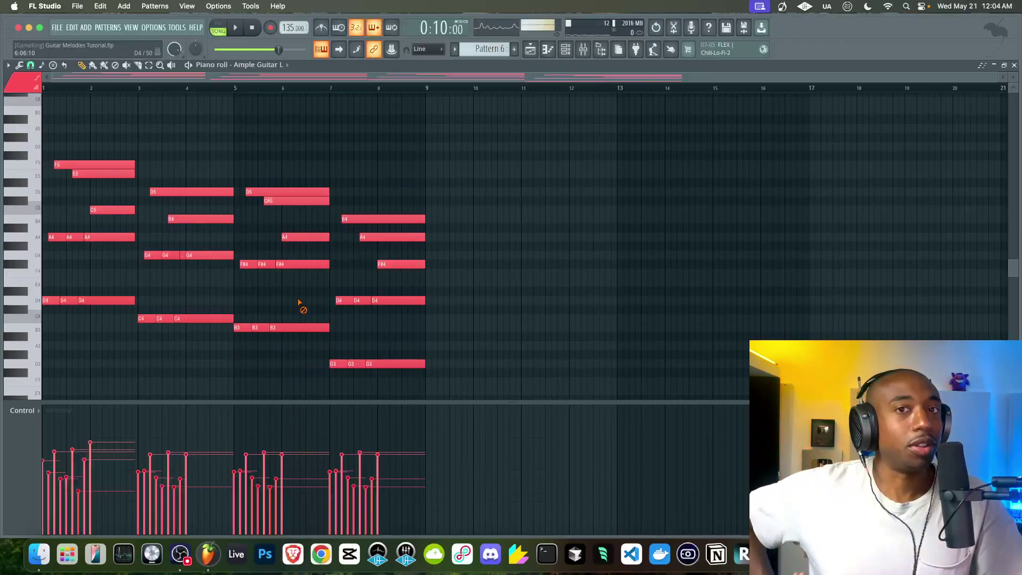
left_click_drag(308, 357, 322, 319)
left_click(297, 155)
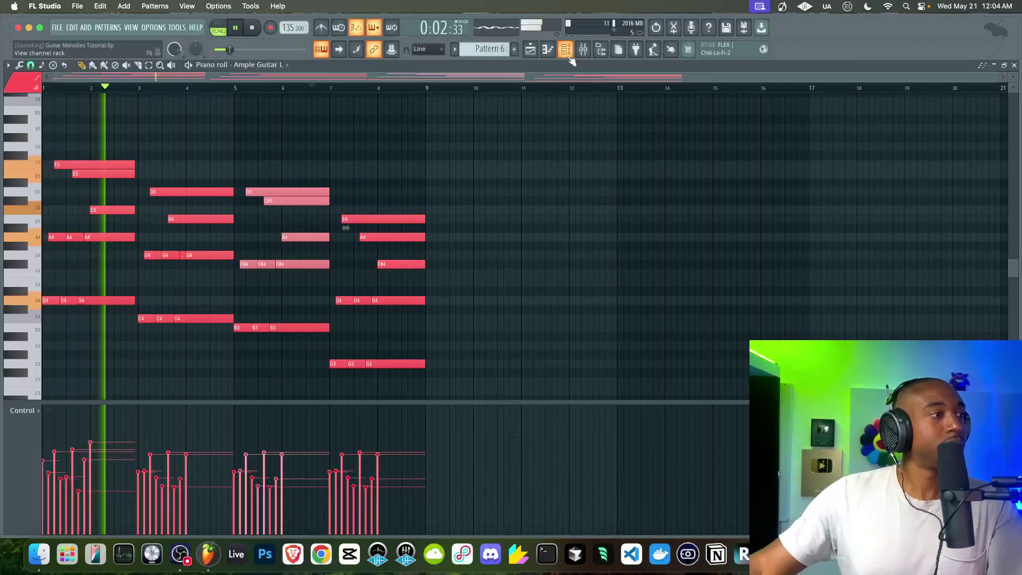
Play back the full eight-bar progression while checking the channel rack and the Ample Guitar L mixer track.
left_click(566, 53)
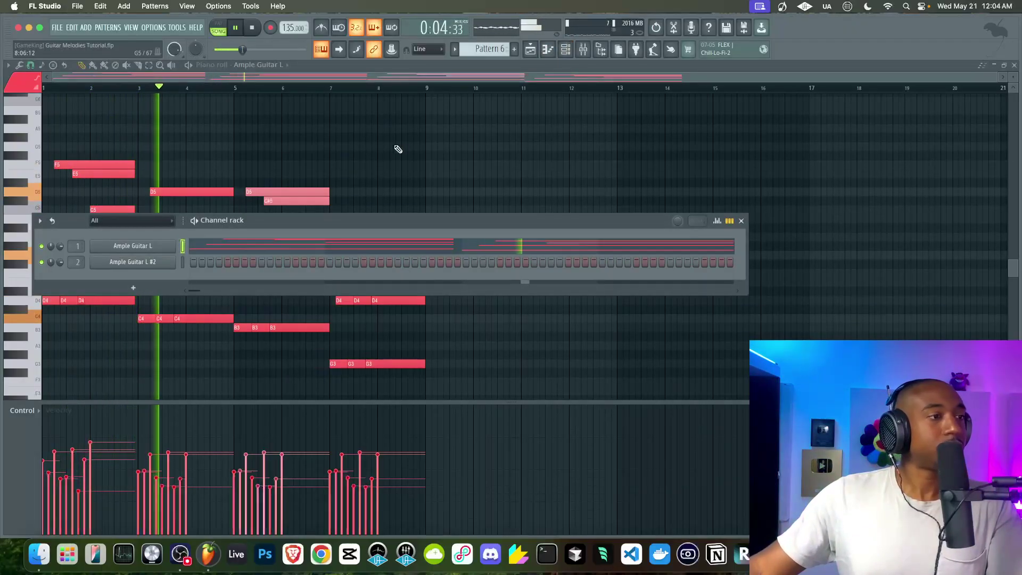
key("F6")
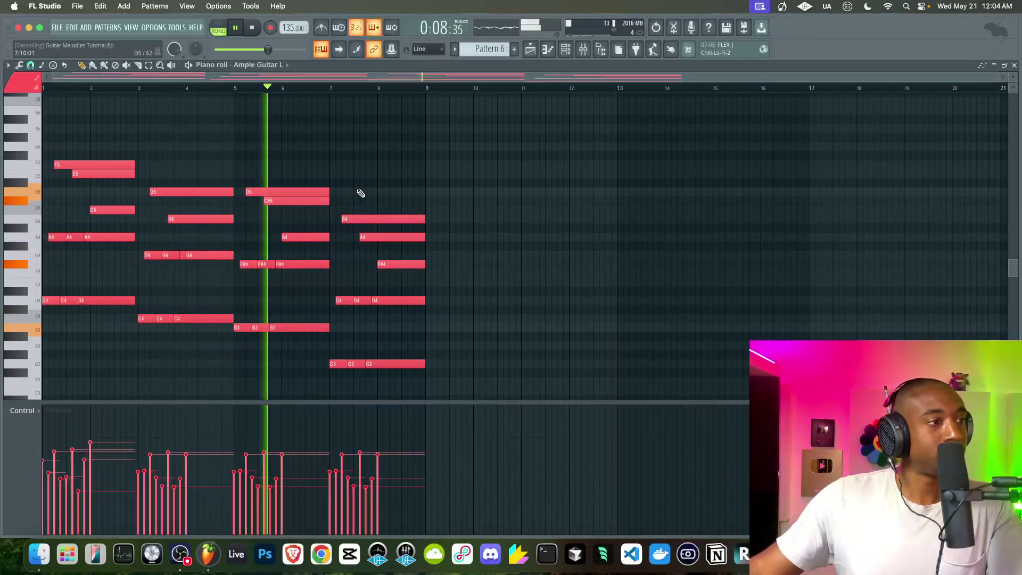
key("F6")
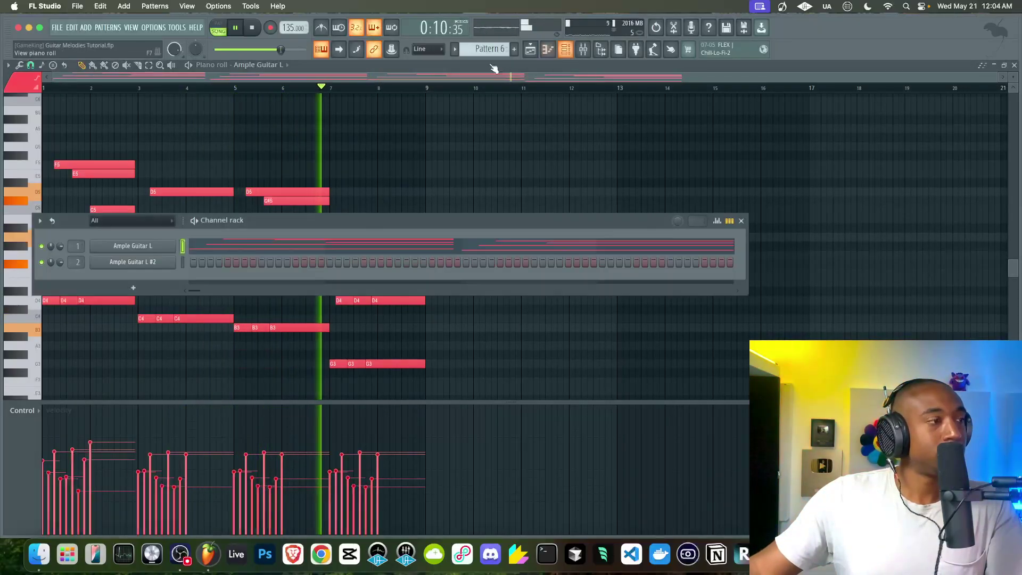
left_click(588, 49)
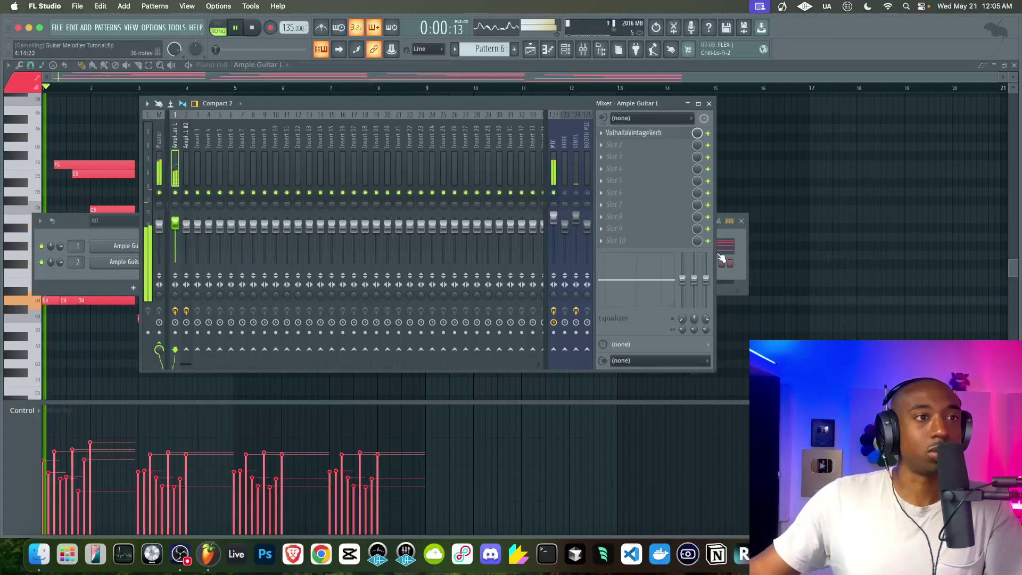
right_click(790, 230)
right_click(483, 229)
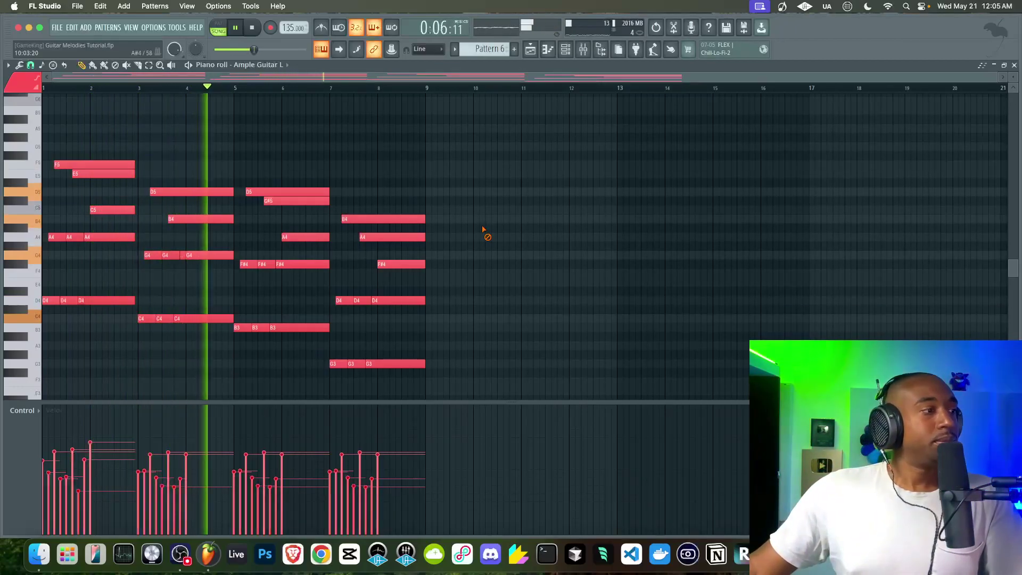
scroll(484, 231, "down", 1)
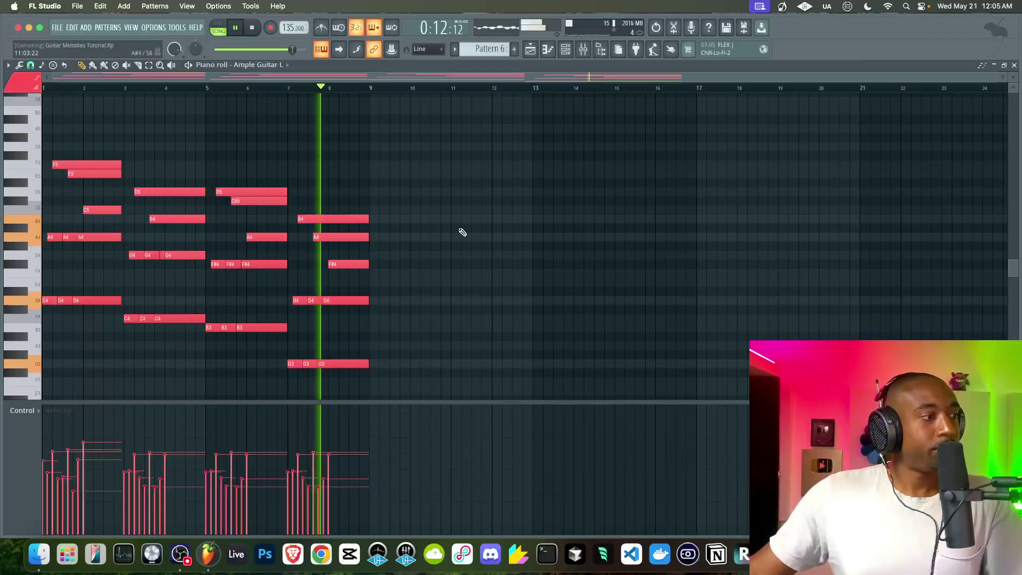
key("space")
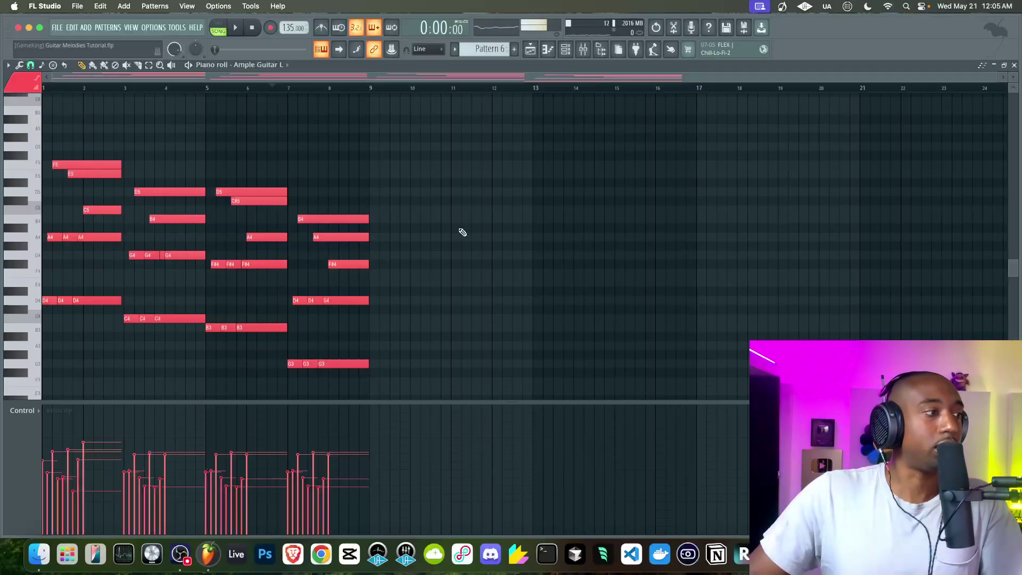
Transpose the whole melody down three semitones so the first bass note is B3, and audition it.
scroll(183, 343, "down", 1)
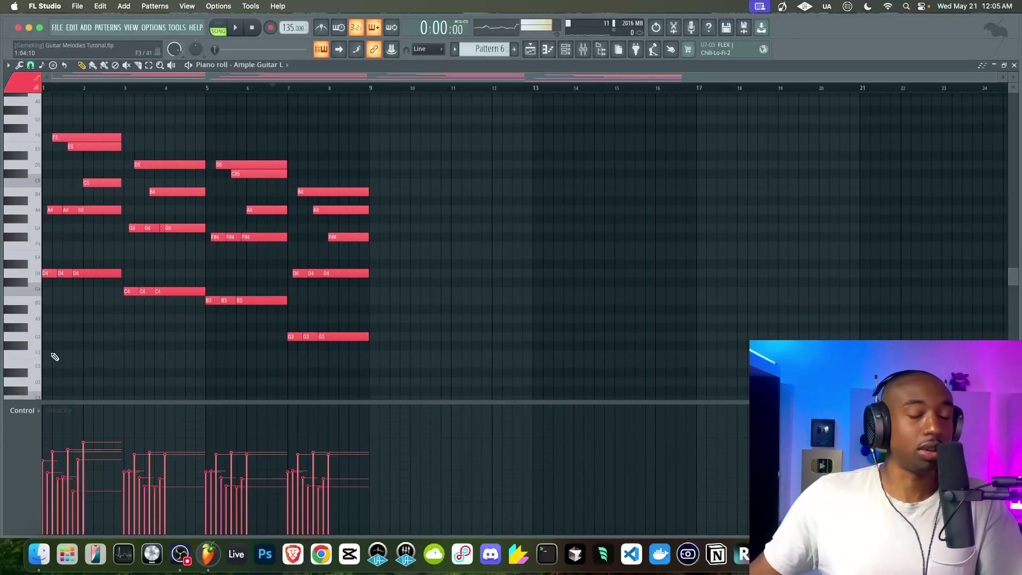
key("Down")
key("Down")
key("Down")
key("space")
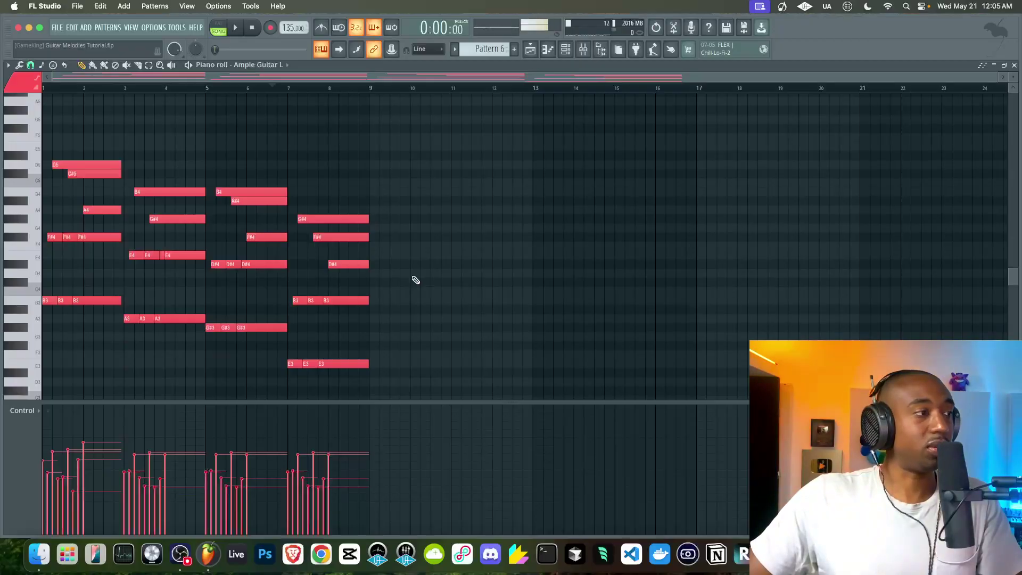
Transpose the whole melody up six semitones so the first bass note is F4, and audition it.
key("Up")
key("Up")
key("Up")
key("Up")
key("Up")
key("Up")
key("space")
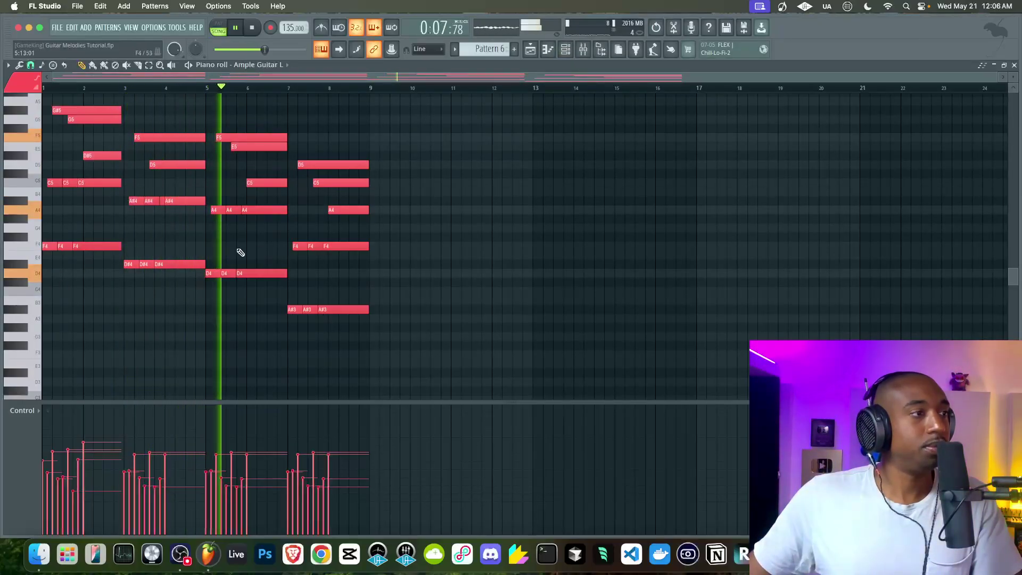
View the Ample Guitar L #2 instrument from the channel rack and close it again.
key("F6")
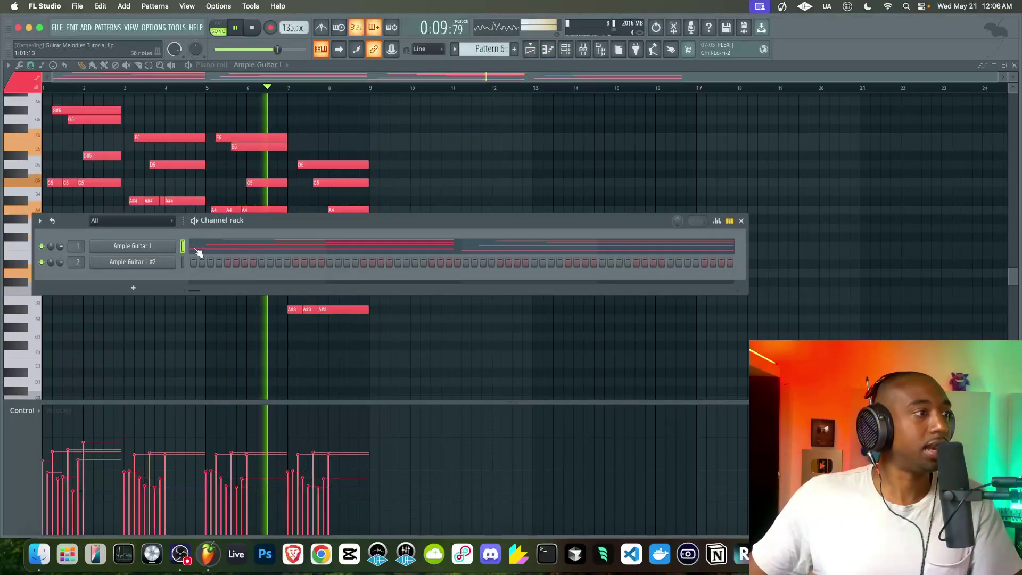
left_click(164, 263)
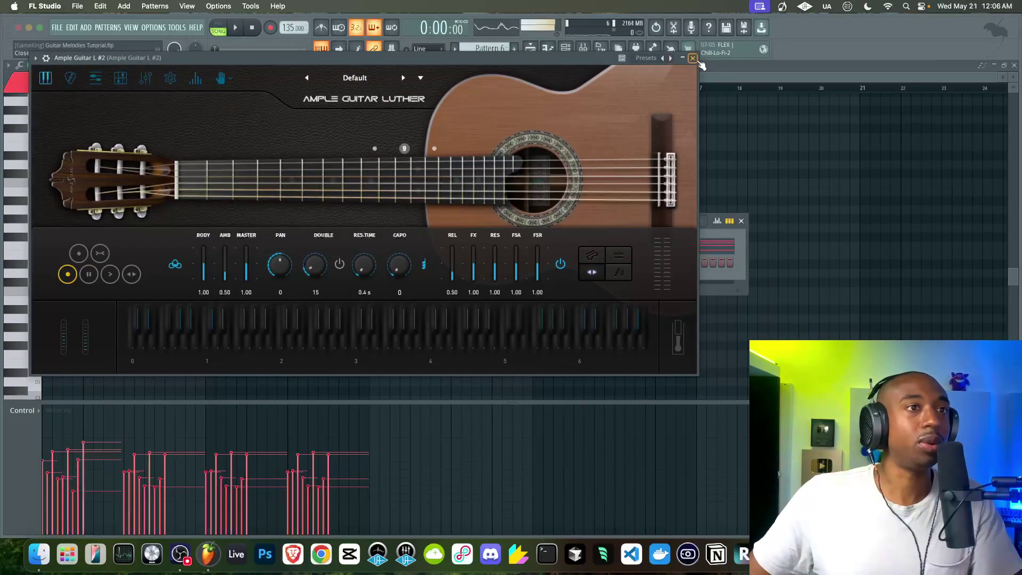
left_click(692, 58)
key("F6")
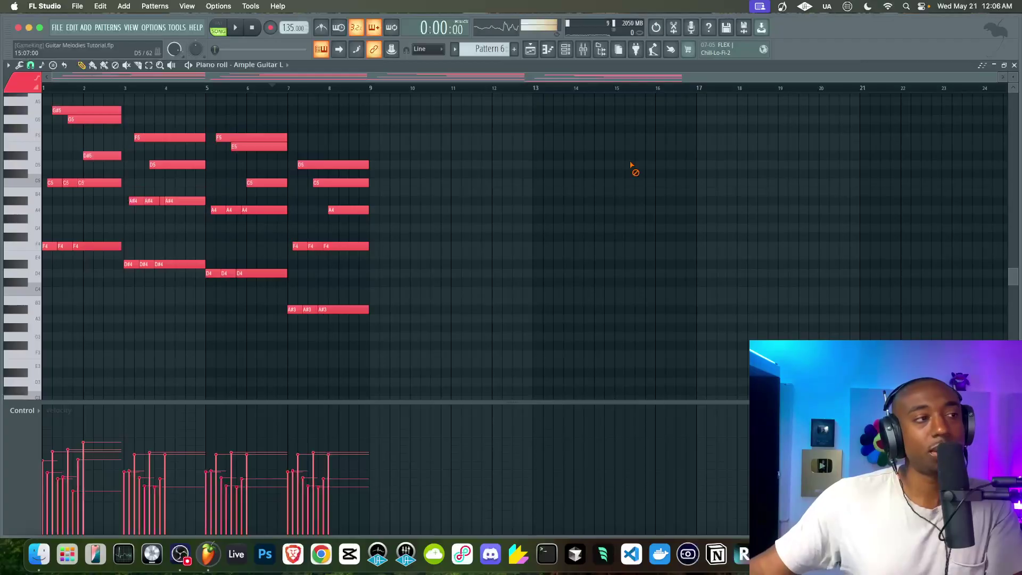
Review the transposed notes and select the Ample Guitar L #2 channel in the channel rack.
scroll(283, 163, "up", 1)
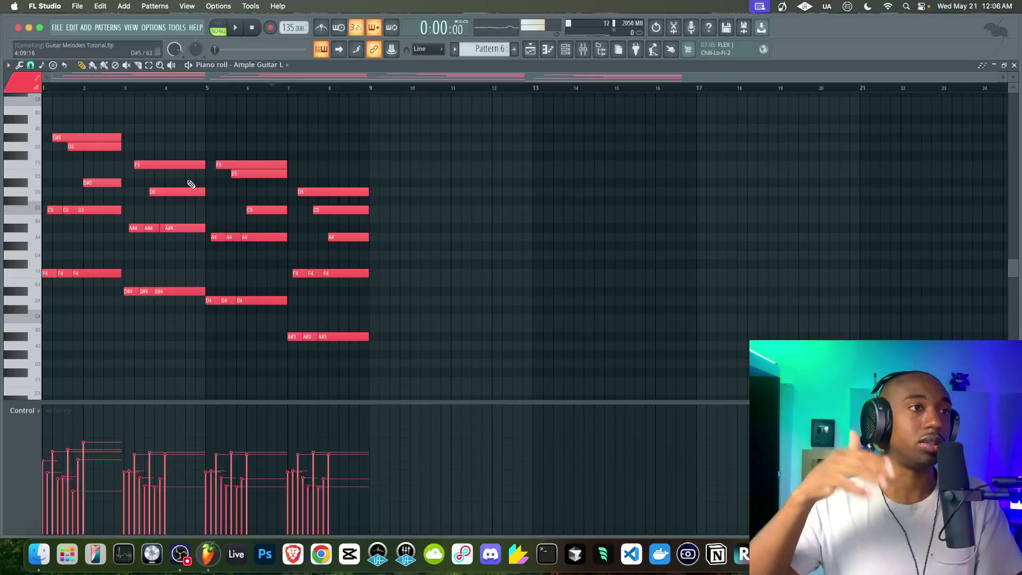
left_click(567, 49)
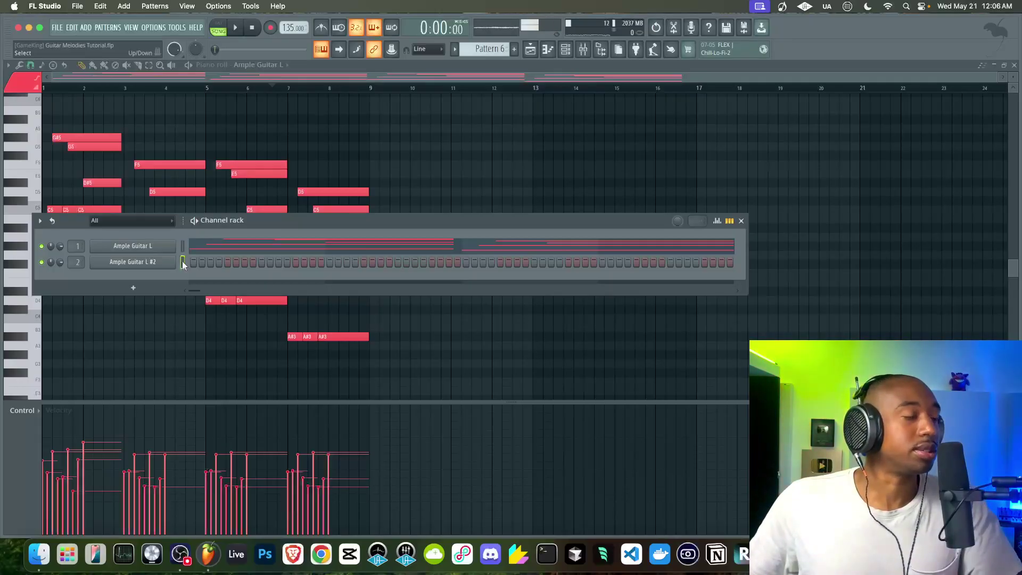
left_click(117, 323)
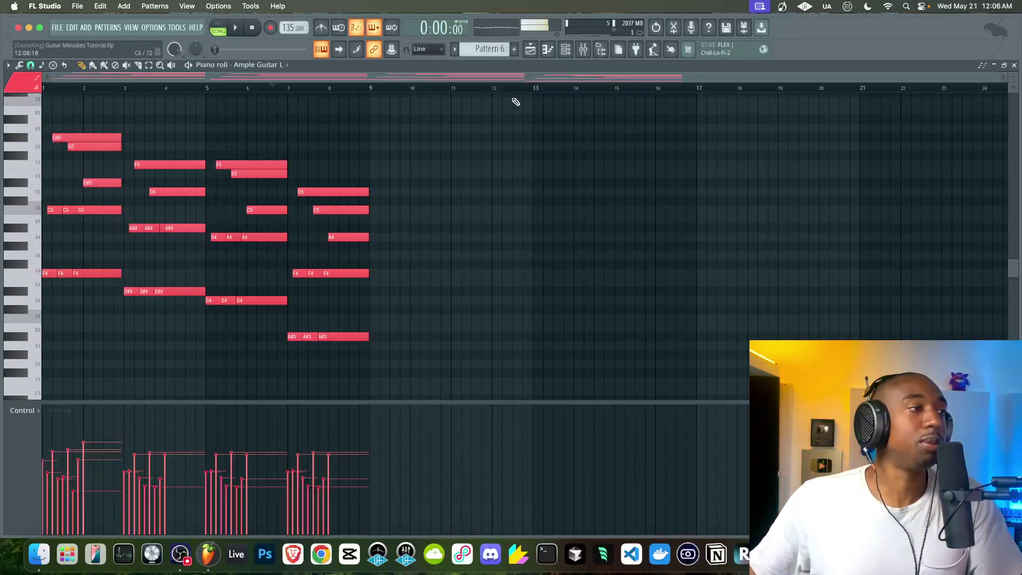
left_click(564, 50)
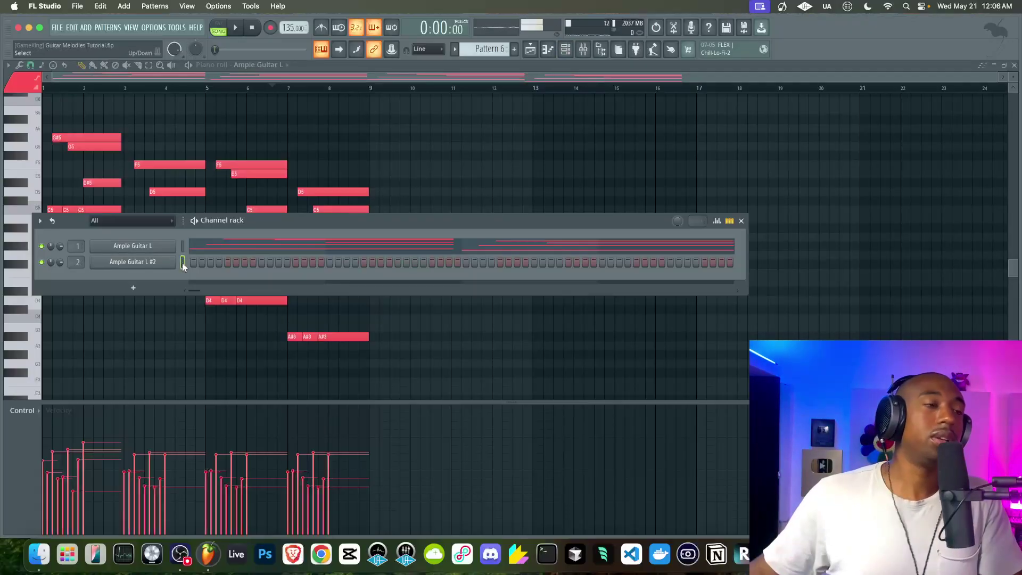
Rename playlist Track 6 as Topline Expression and Track 7 as Harmony Expression.
left_click(537, 51)
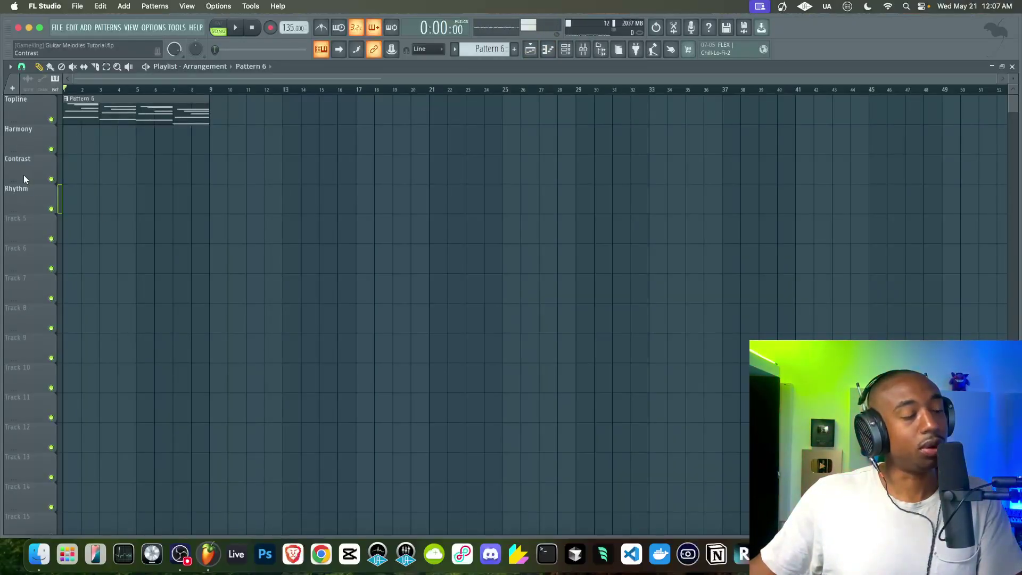
right_click(13, 235)
left_click(16, 253)
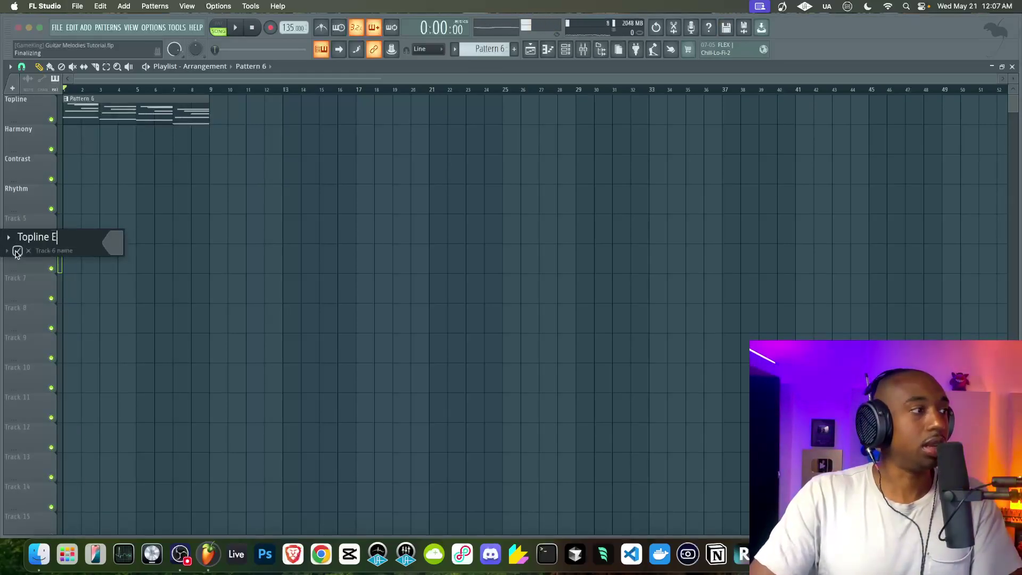
key("Return")
right_click(21, 279)
key("r")
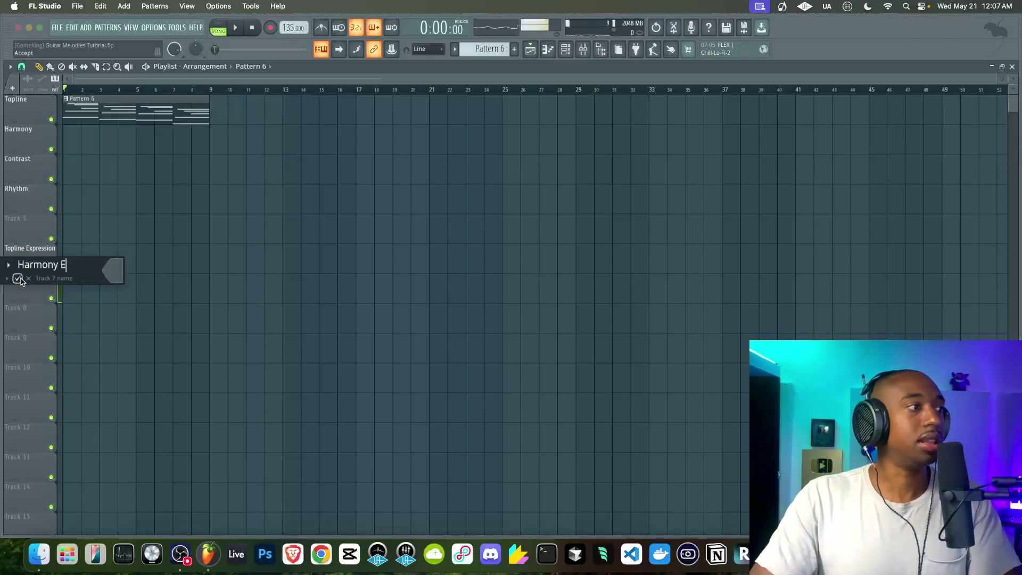
type("Harmony Expression")
key("Return")
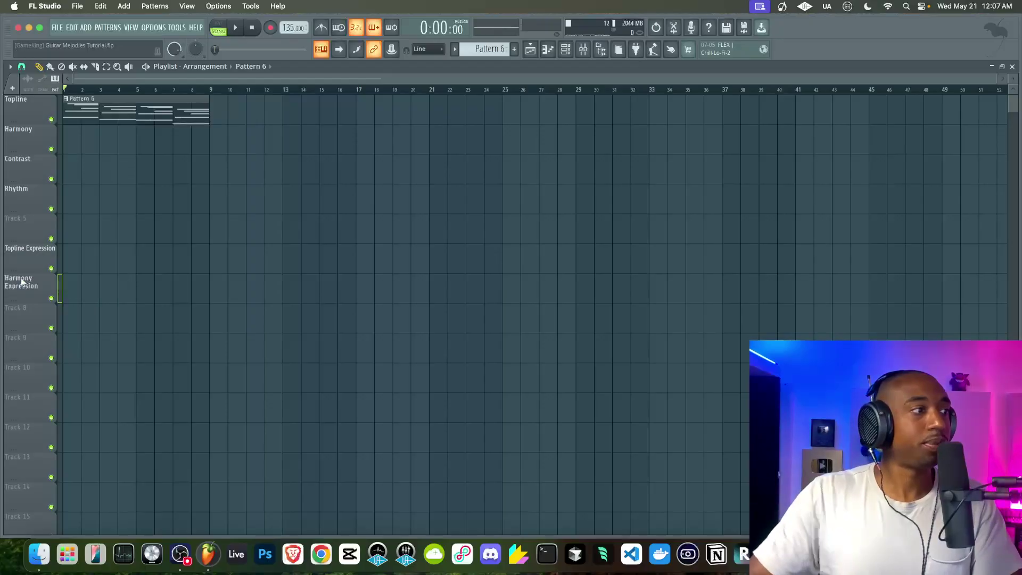
Rename playlist Track 8 as Contrast Expression and Track 9 as Rhythm Expression.
right_click(27, 316)
key("r")
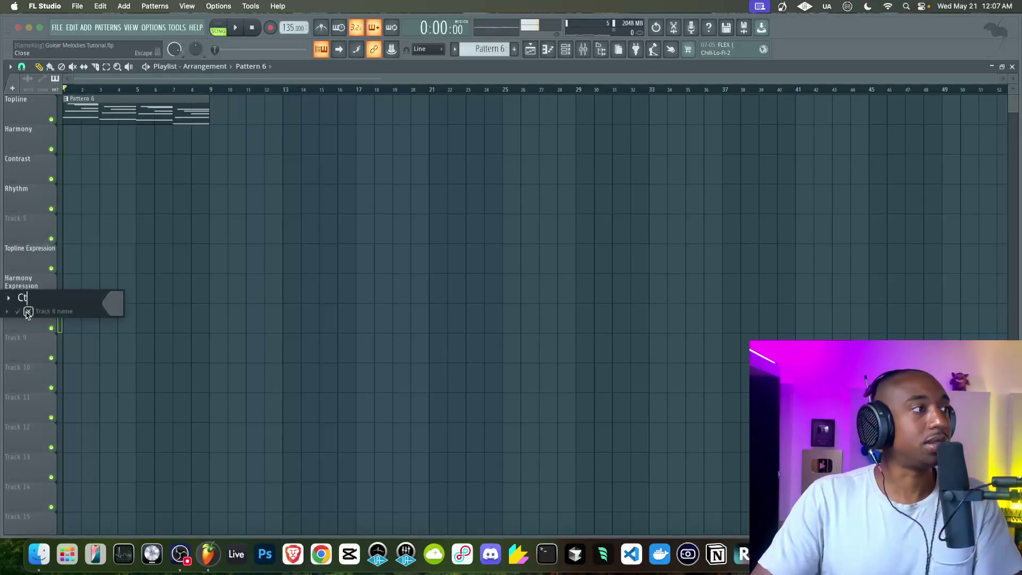
type("Contrast Expression")
key("Return")
right_click(25, 343)
key("r")
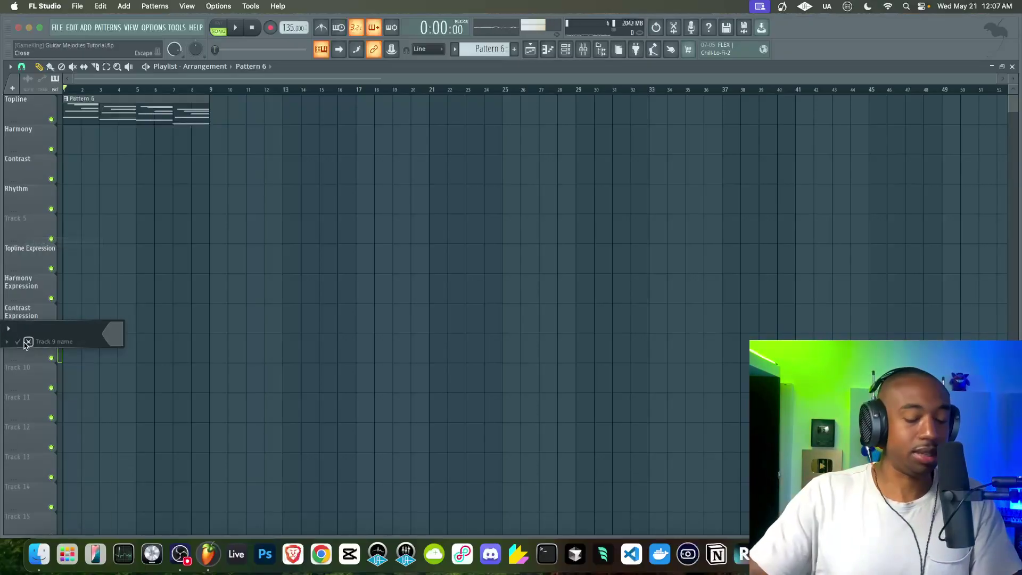
type("Rhythm Expressio")
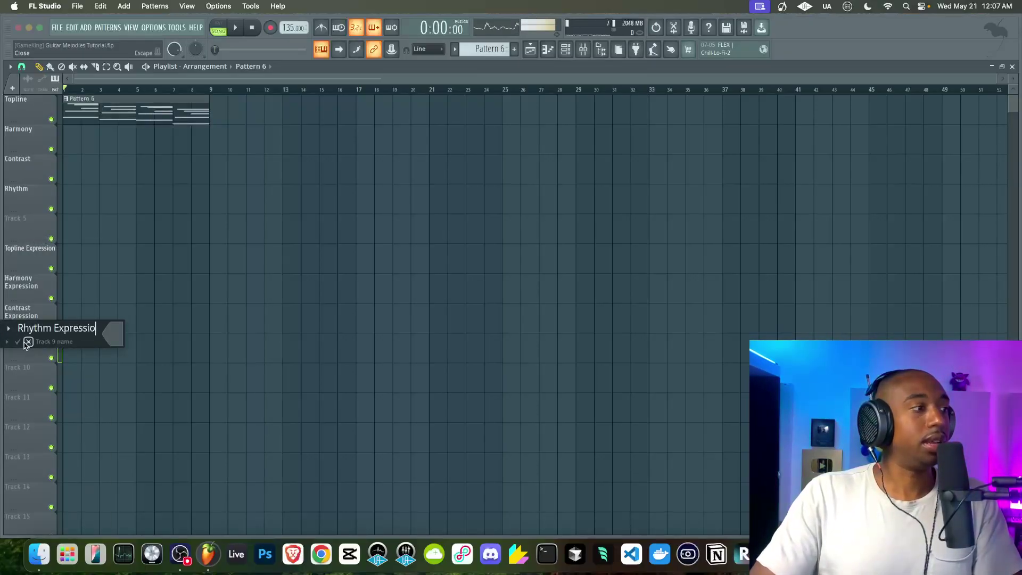
type("n")
key("Return")
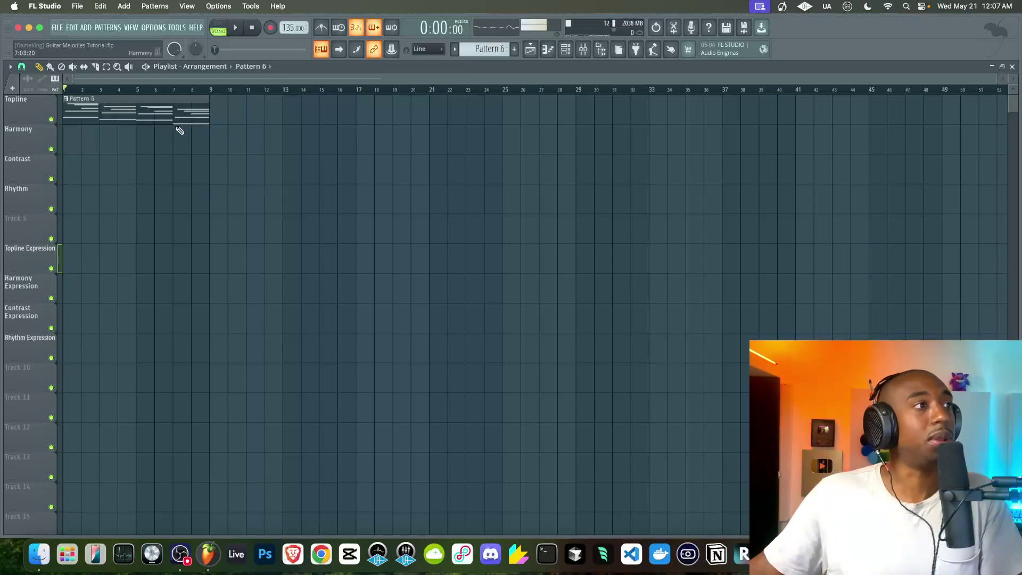
Start playback and open the piano roll of the Ample Guitar L #2 channel in Pattern 6.
left_click(604, 50)
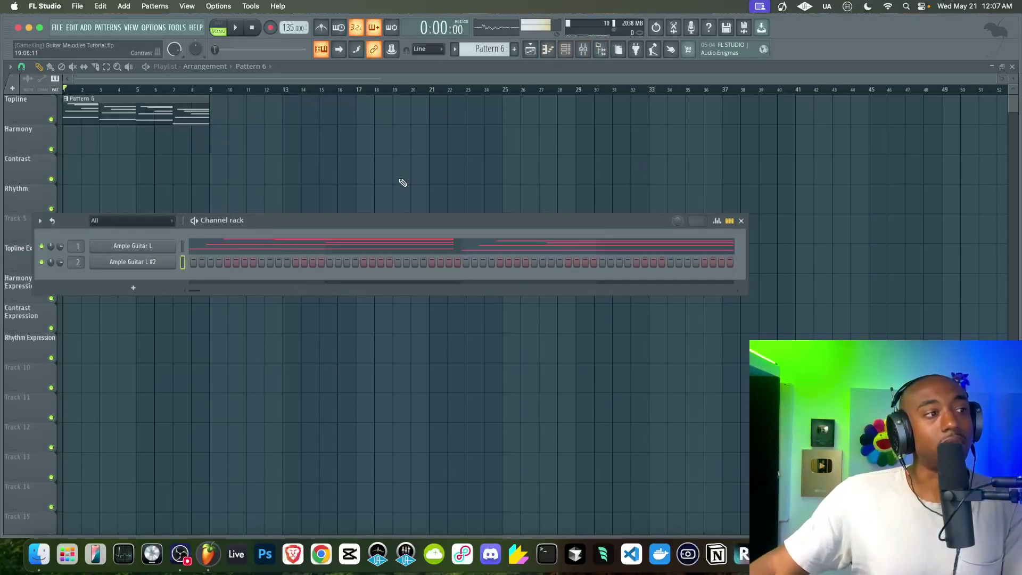
scroll(479, 45, "up", 1)
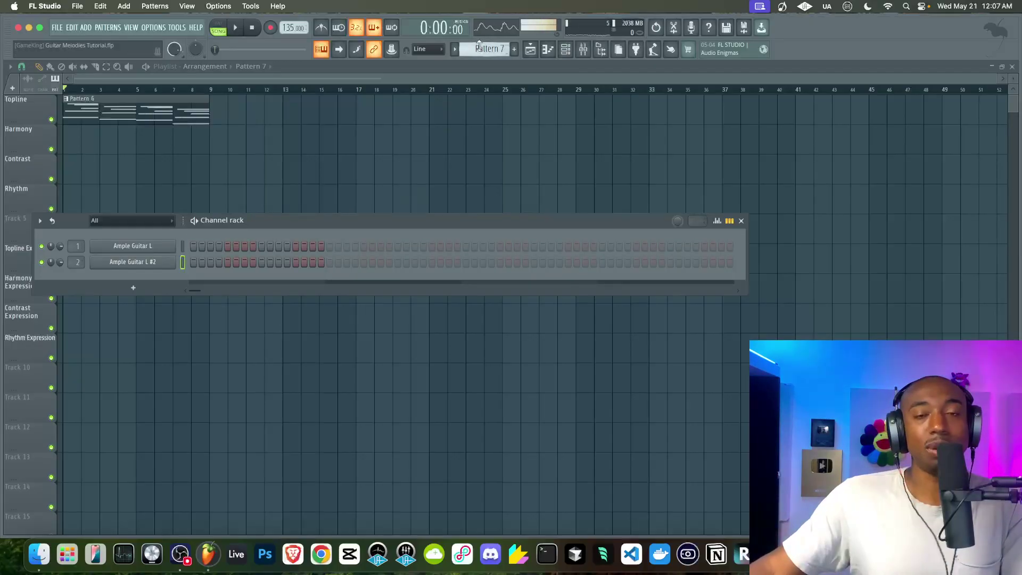
scroll(488, 49, "down", 1)
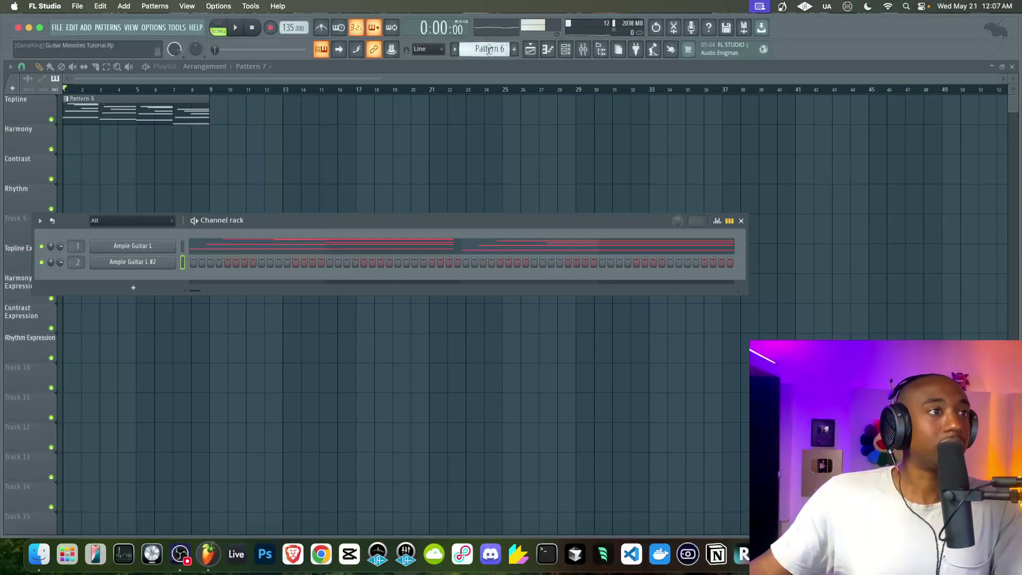
key("space")
right_click(196, 261)
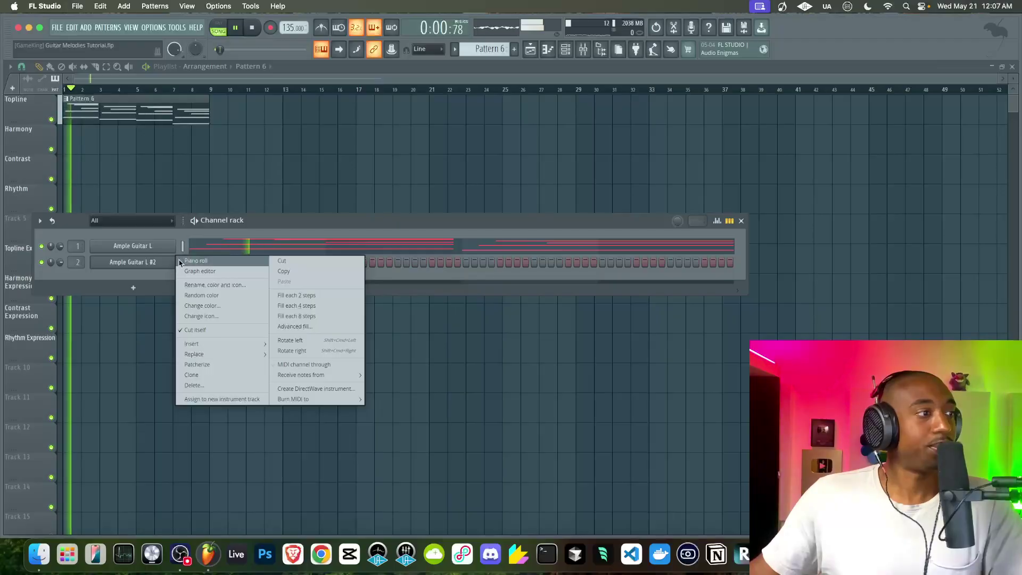
left_click(194, 264)
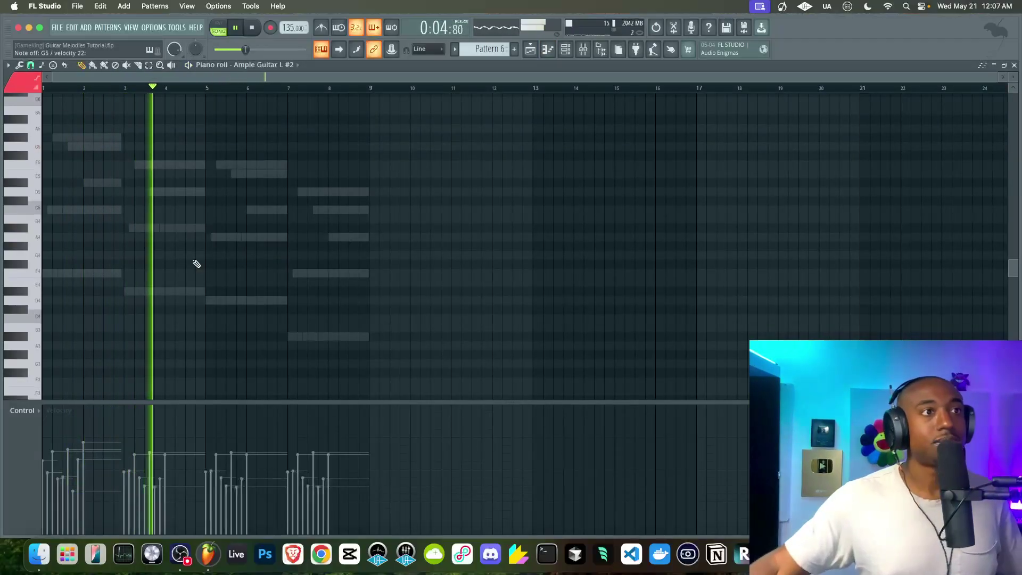
Raise the pitch range of the Ample Guitar L #2 channel in its instrument window, and close the window.
left_click(566, 51)
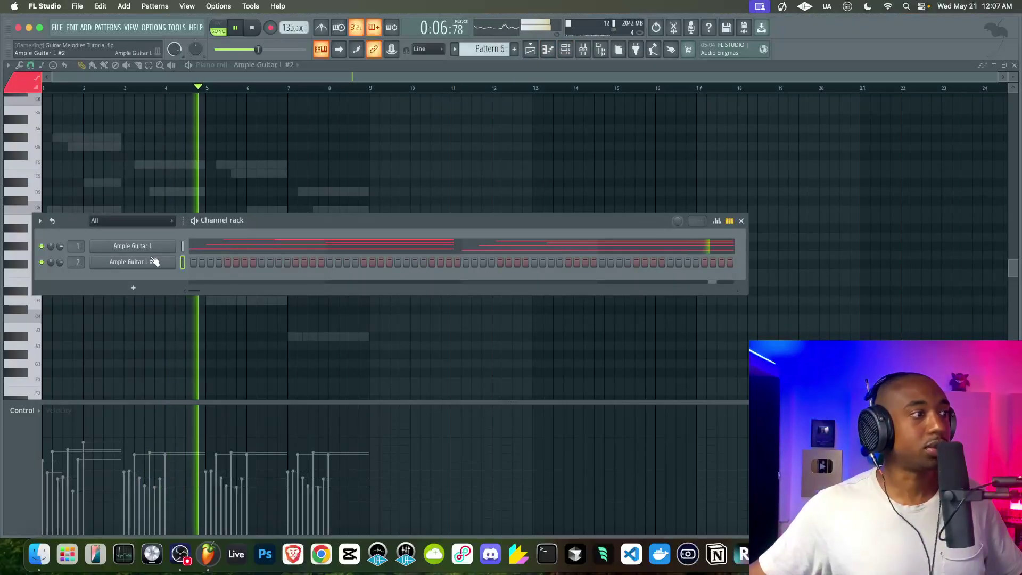
left_click(152, 261)
left_click(45, 57)
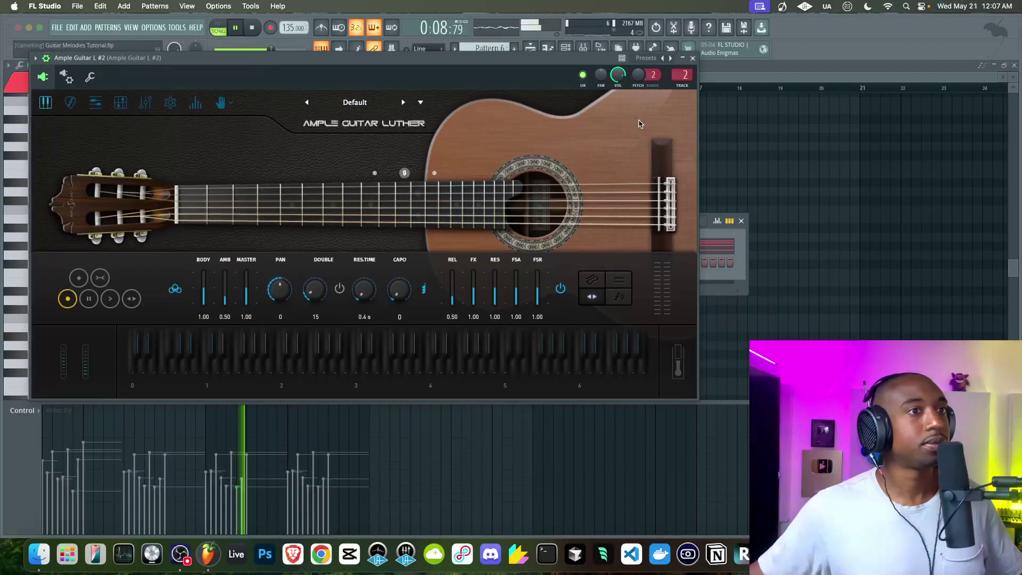
left_click_drag(652, 75, 652, 62)
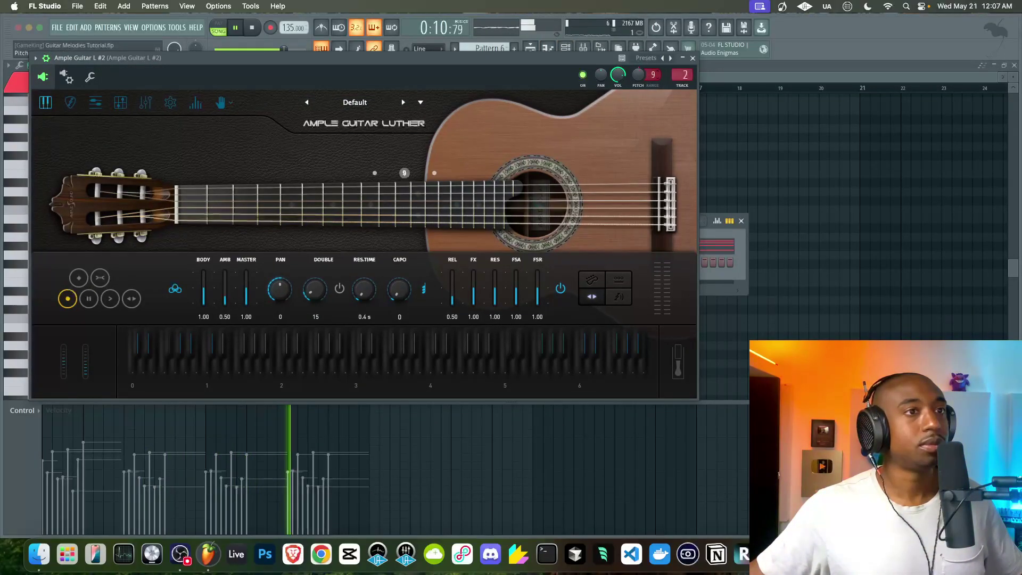
right_click(641, 78)
left_click(650, 82)
left_click(692, 58)
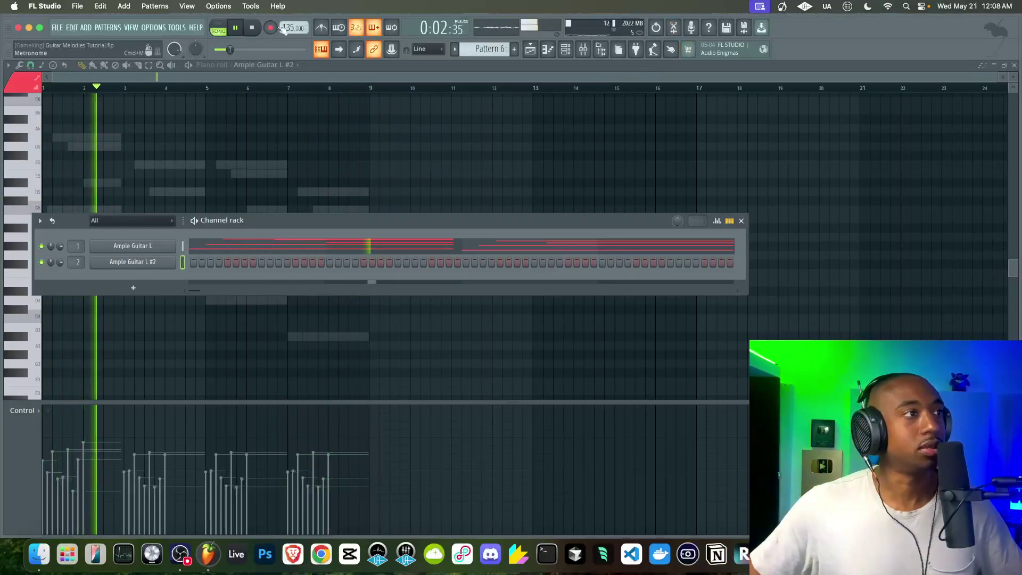
Try recording a lead line on Ample Guitar L #2 over the Pattern 6 arpeggios, undoing each take.
key("space")
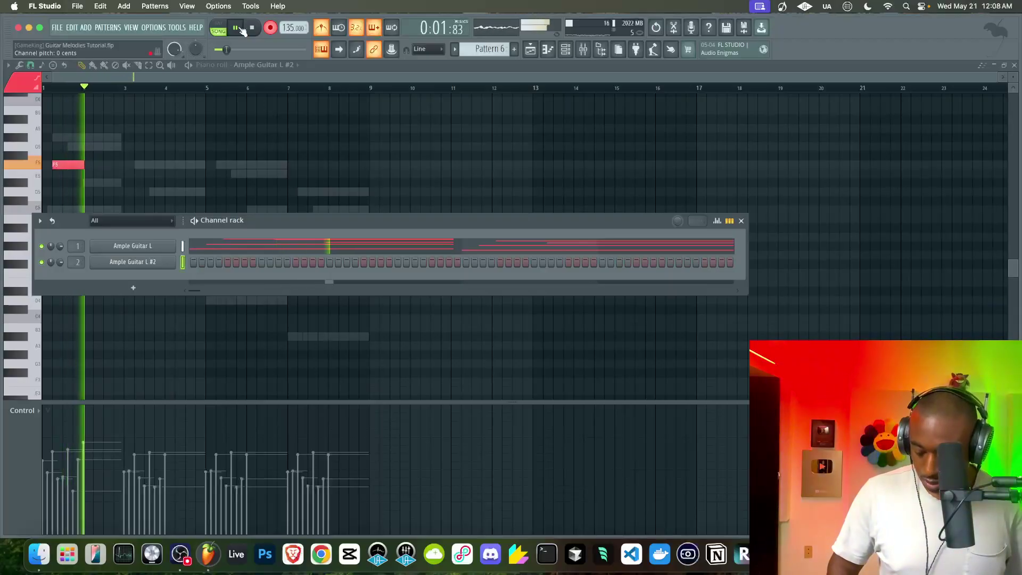
key("space")
key("super+z")
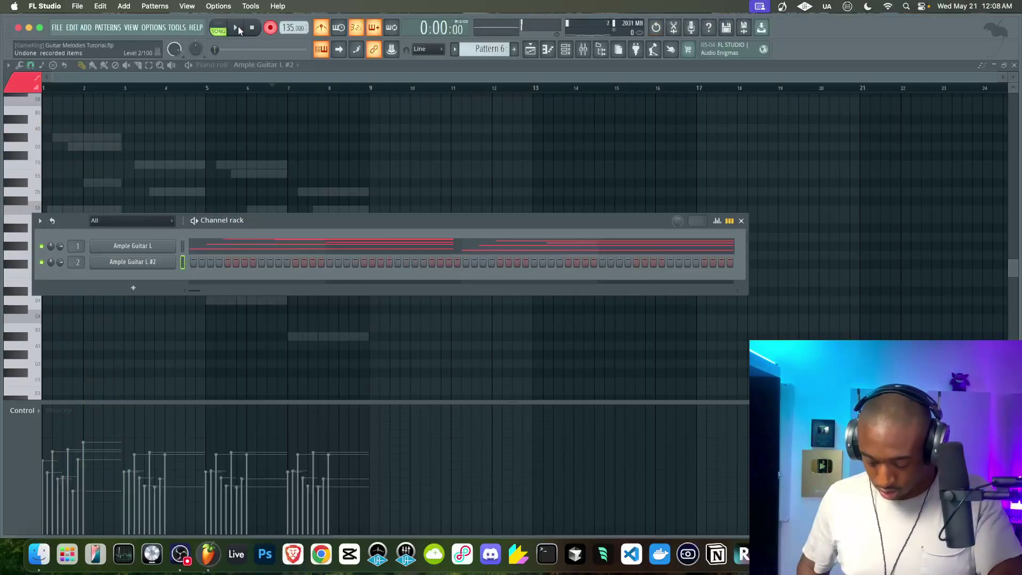
left_click(236, 27)
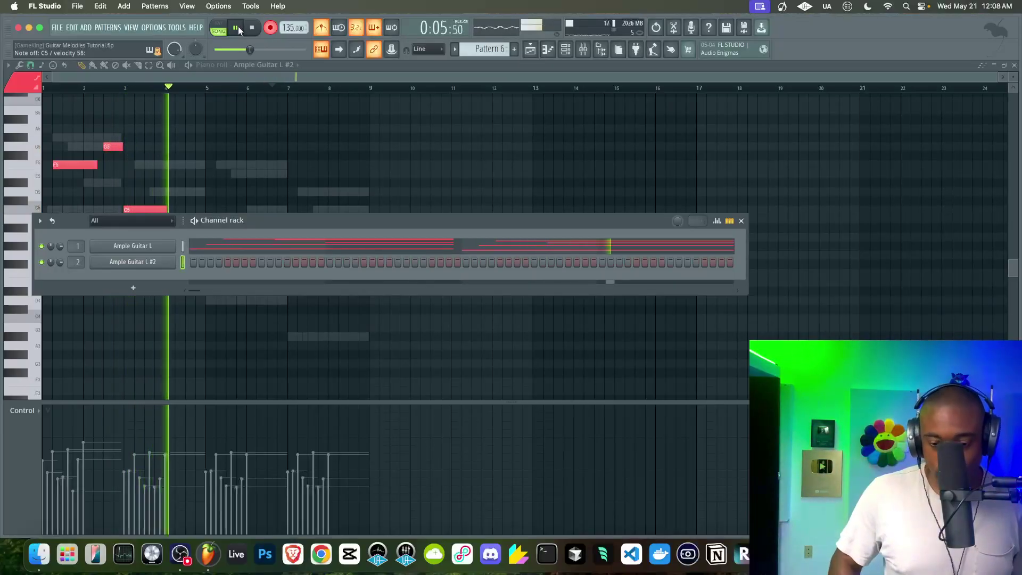
left_click(238, 29)
key("ctrl+z")
left_click(238, 27)
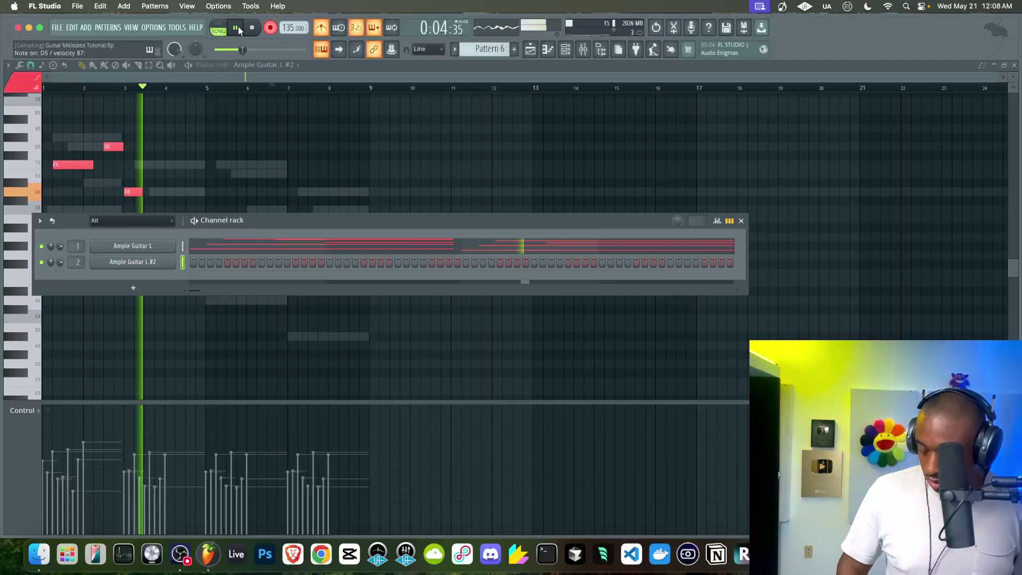
key("space")
key("ctrl+z")
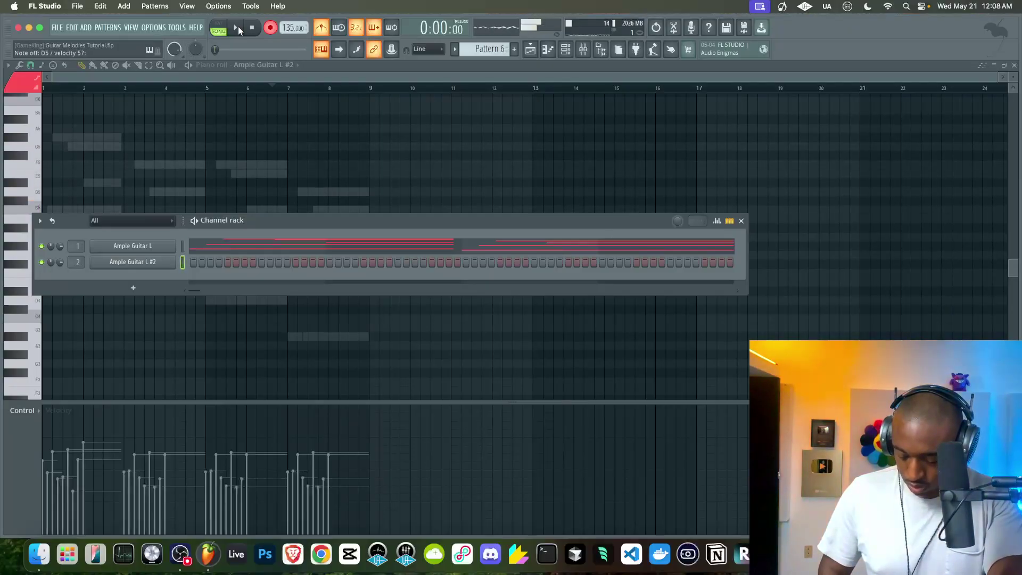
Record the lead line F5, G5, D#5, C5, C5 on Ample Guitar L #2 across eight bars and close the channel rack.
left_click(238, 27)
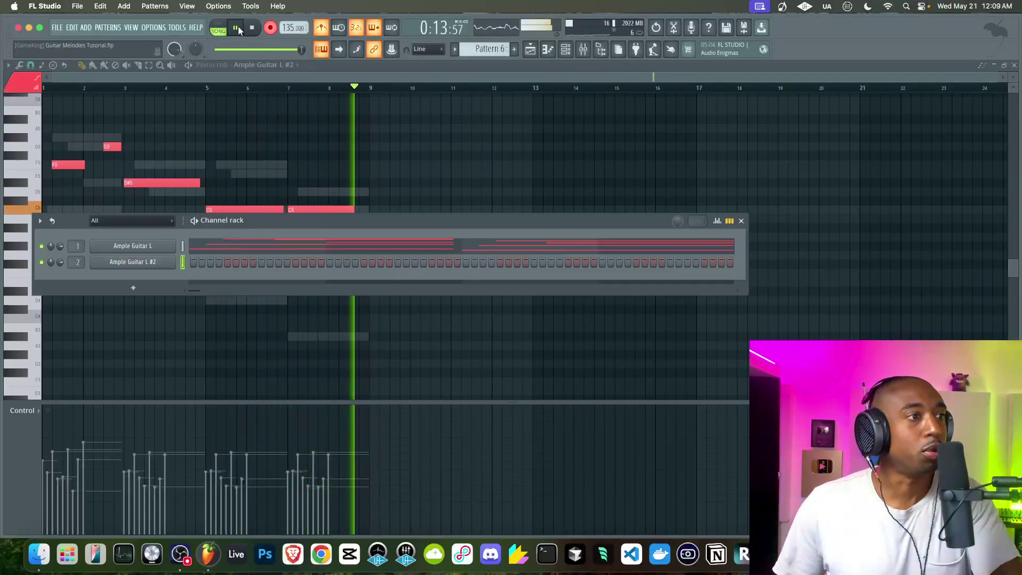
key("space")
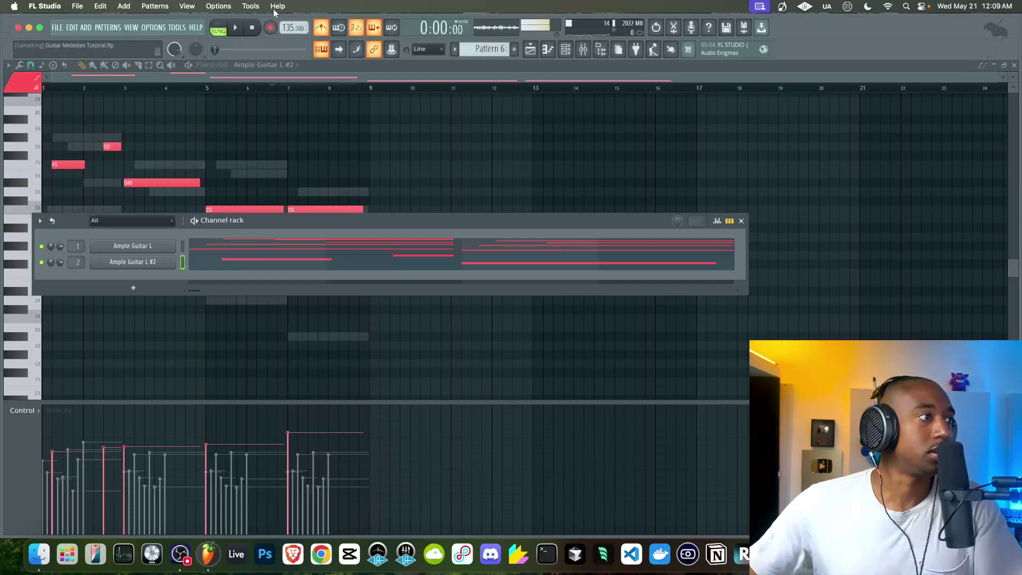
right_click(252, 101)
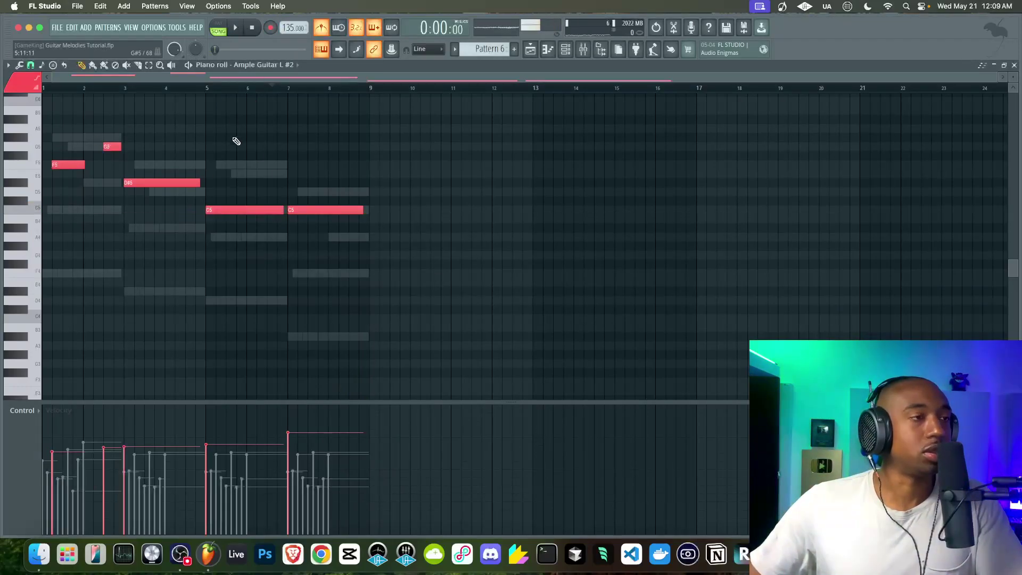
Turn off the metronome and audition the recorded lead line with the arpeggios.
key("space")
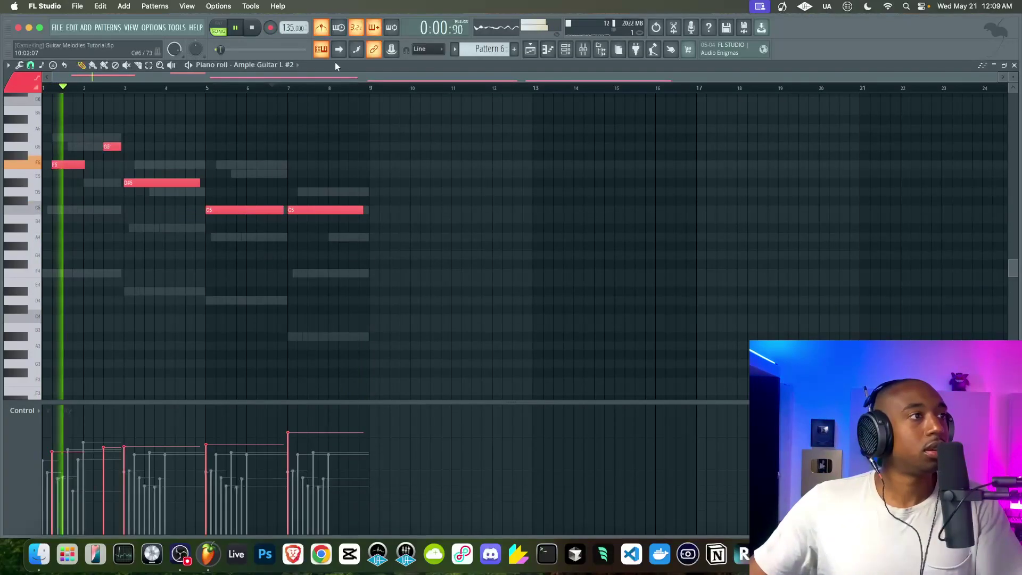
left_click(322, 27)
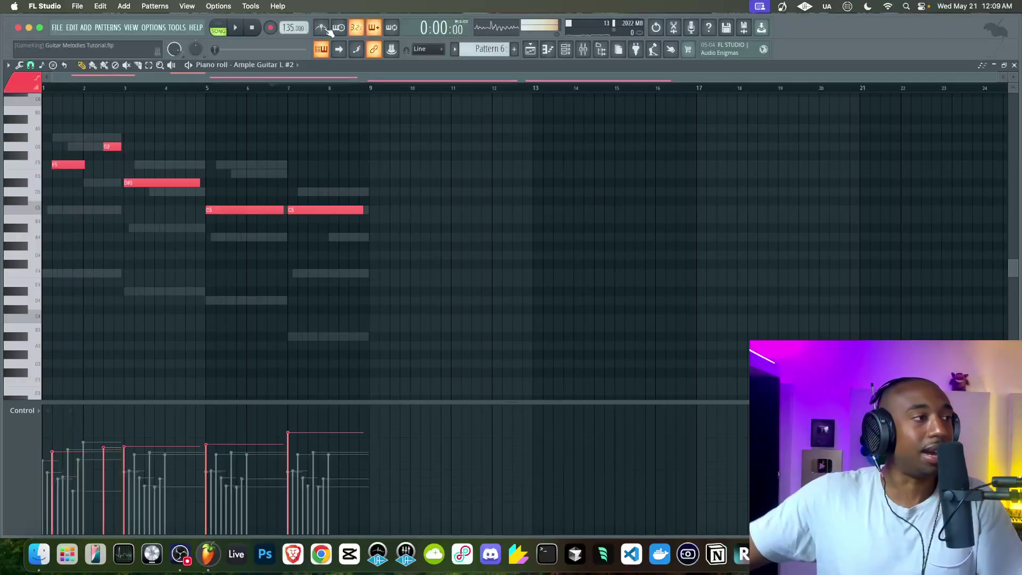
key("space")
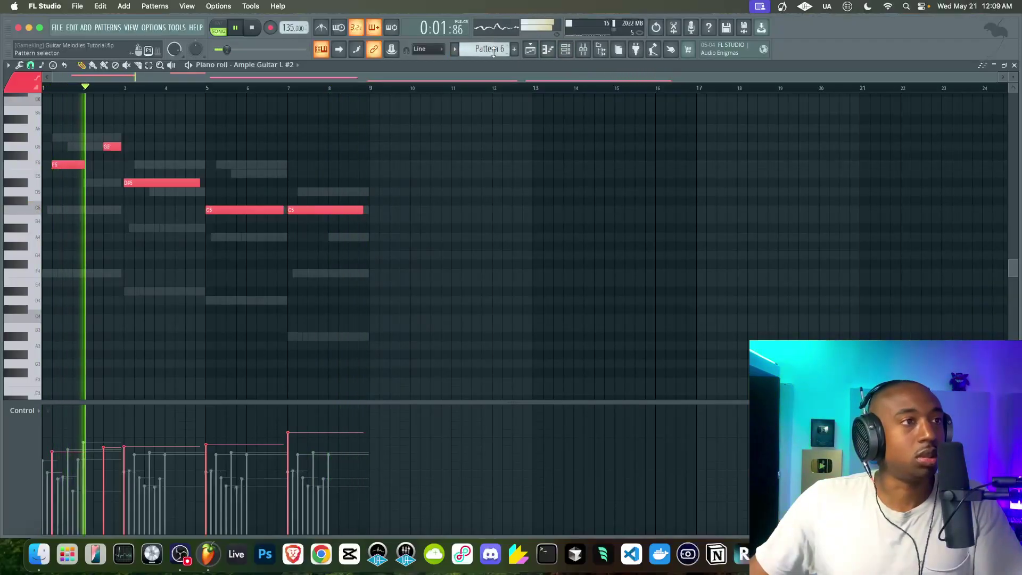
key("space")
Switch to Pattern 7 and stack the notes E5, G5 and B5 as a chord starting at bar 1.
left_click(514, 48)
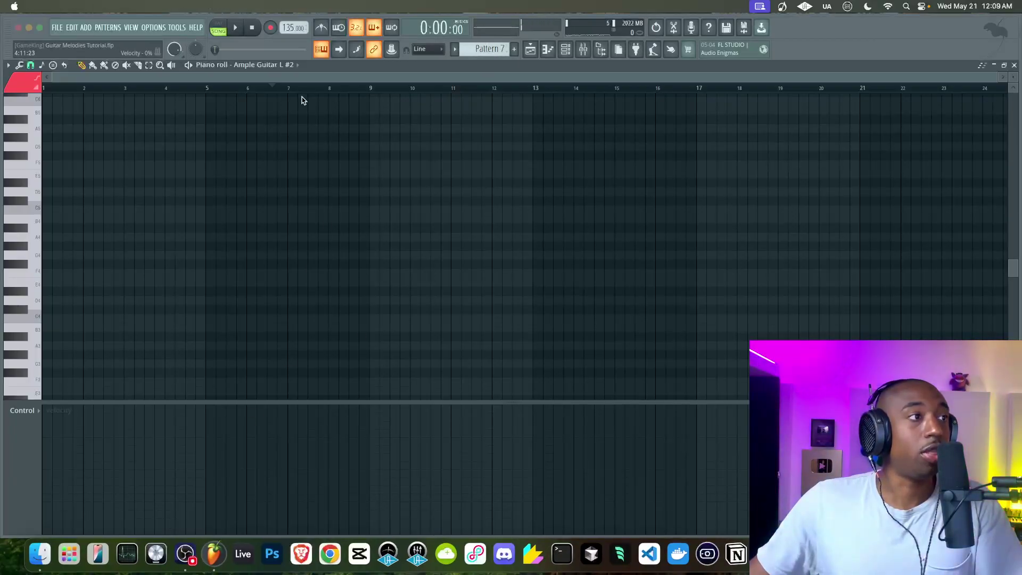
left_click(300, 76)
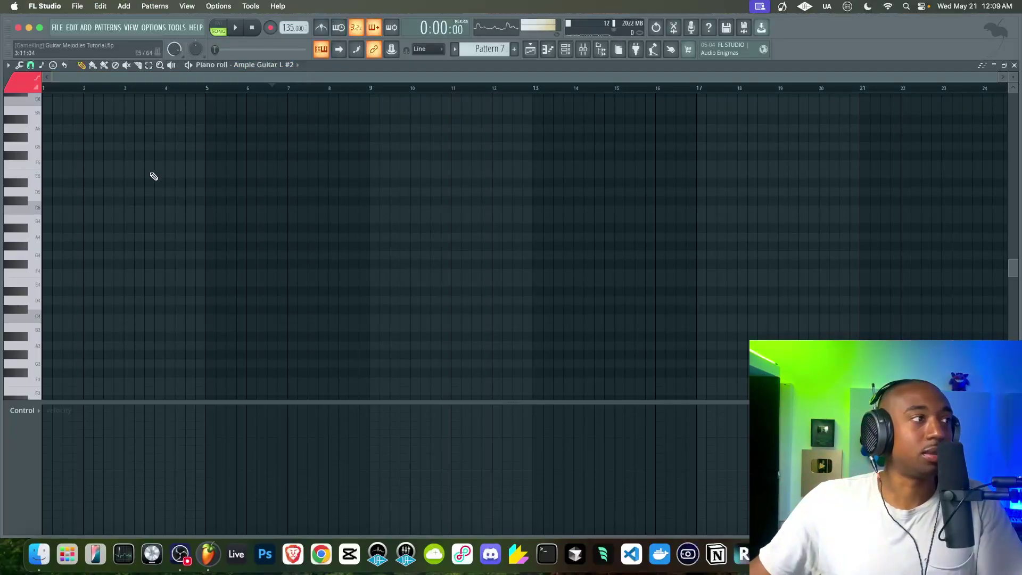
scroll(101, 189, "up", 2)
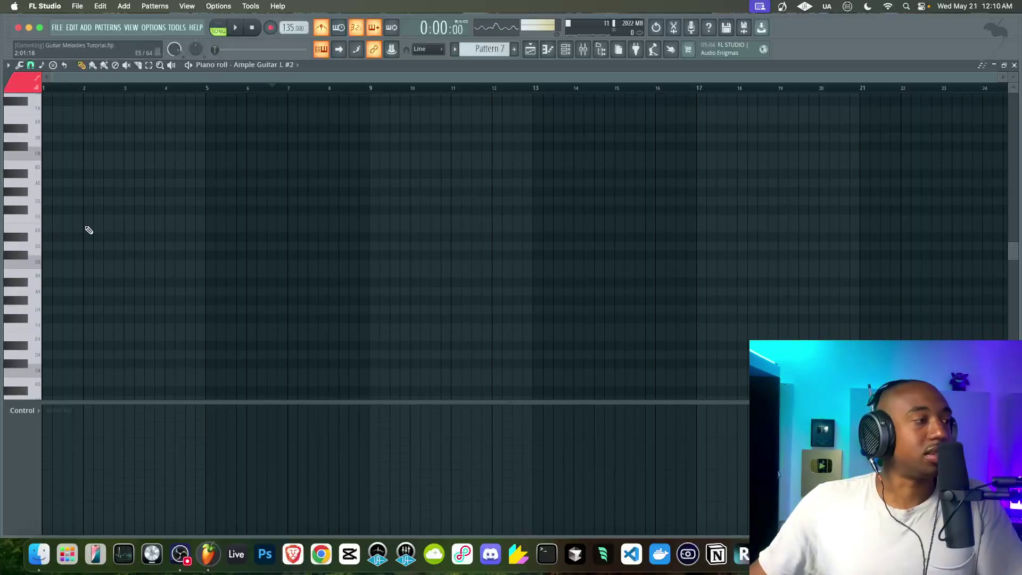
left_click(48, 229)
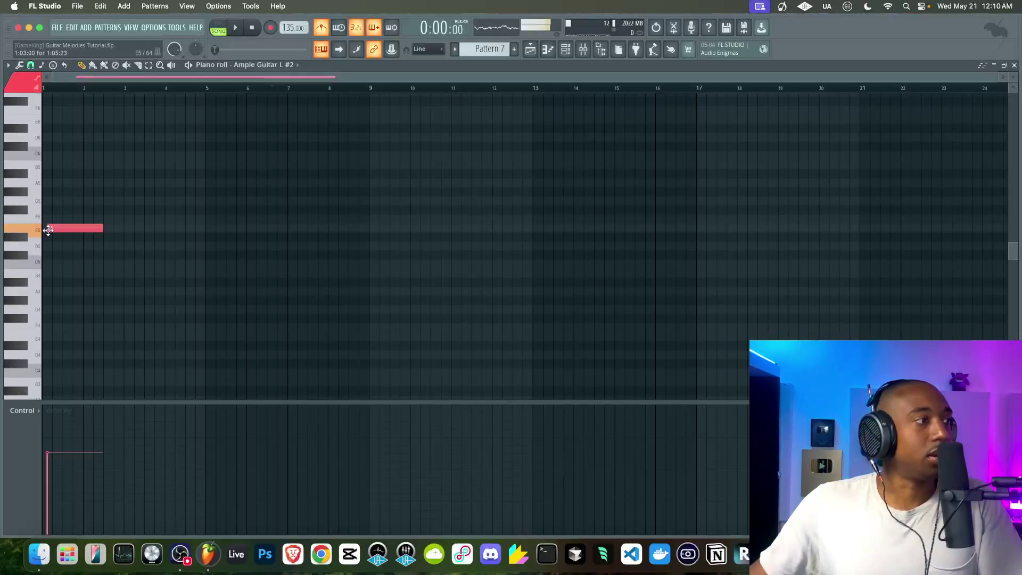
left_click(53, 202)
left_click(51, 164)
Transpose the chord's E5 and G5 notes up one octave, above B5, and audition the pattern.
left_click_drag(76, 190, 75, 235)
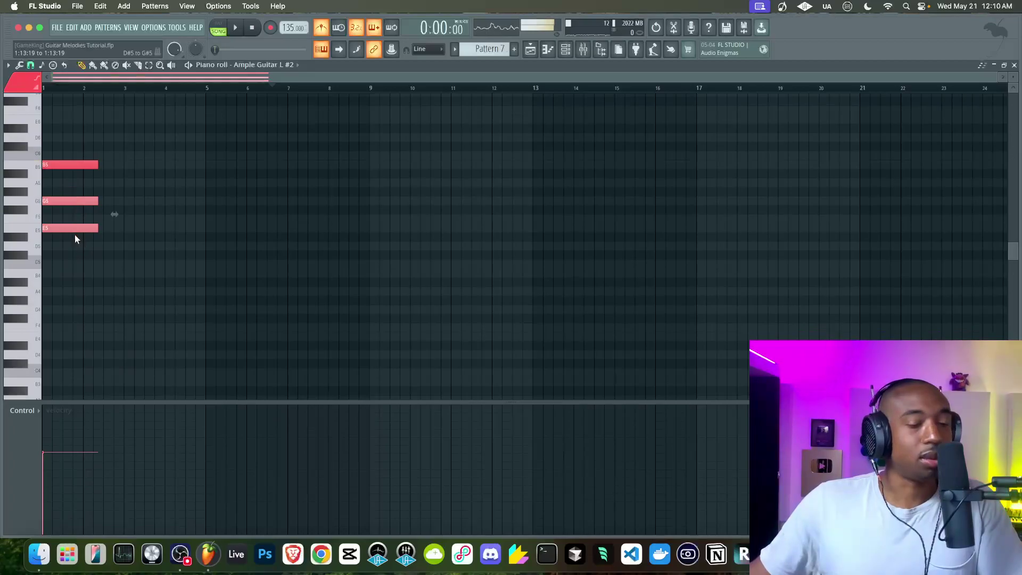
key("super+Up")
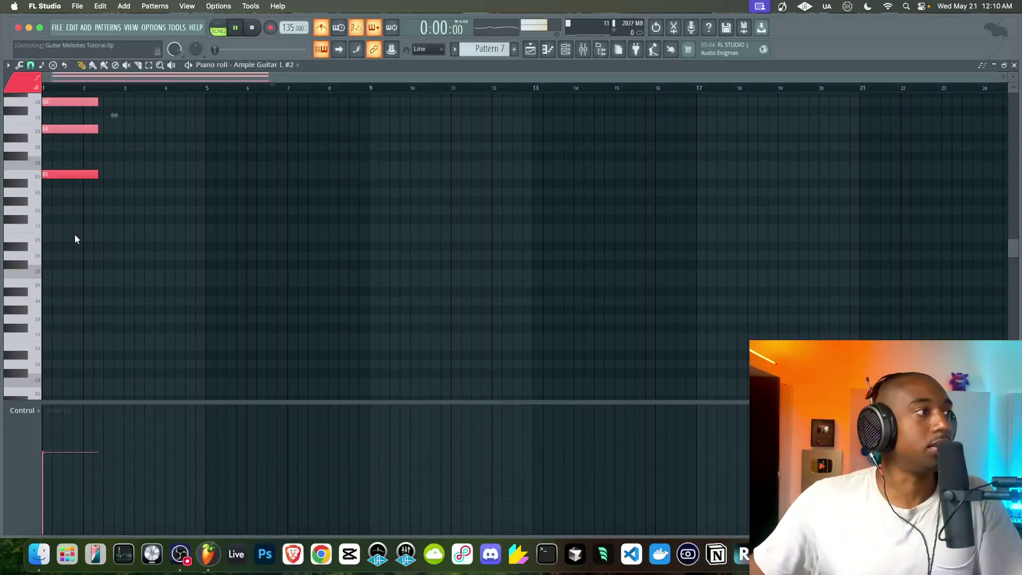
scroll(218, 137, "up", 3)
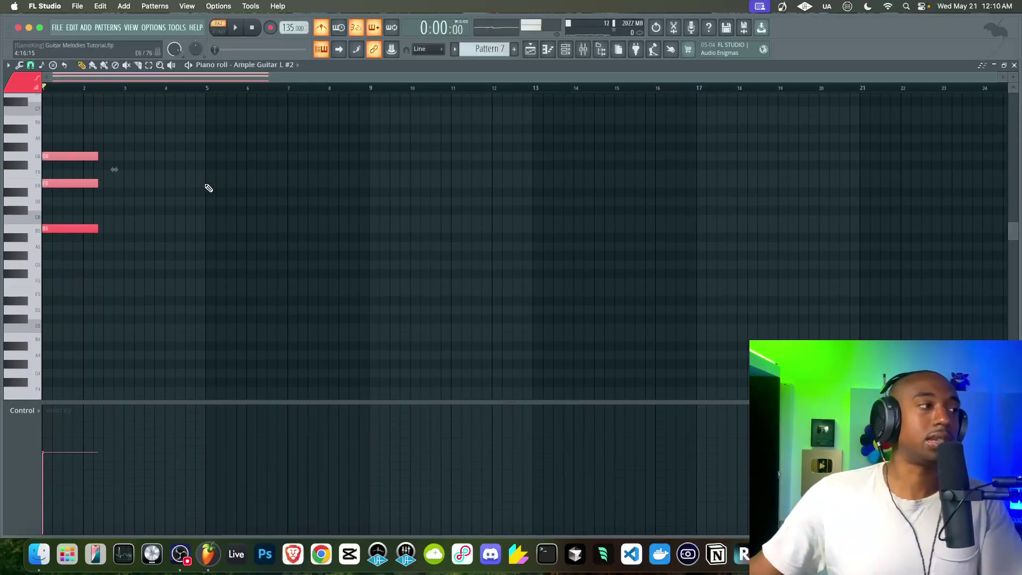
Transpose the Pattern 7 chord down two octaves, to B3, E4 and G4, and audition it.
key("ctrl+Down")
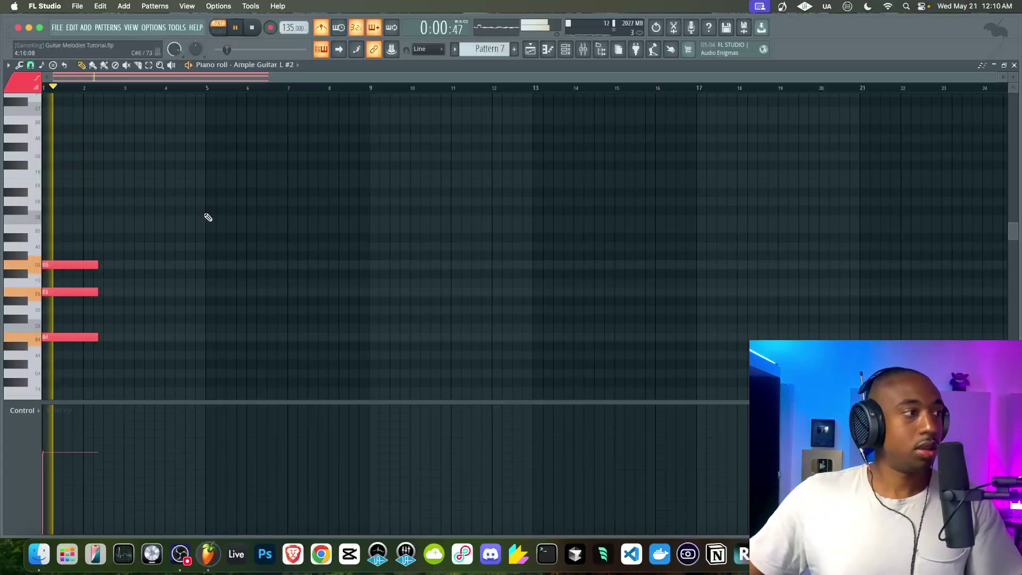
key("ctrl+Down")
scroll(196, 212, "down", 3)
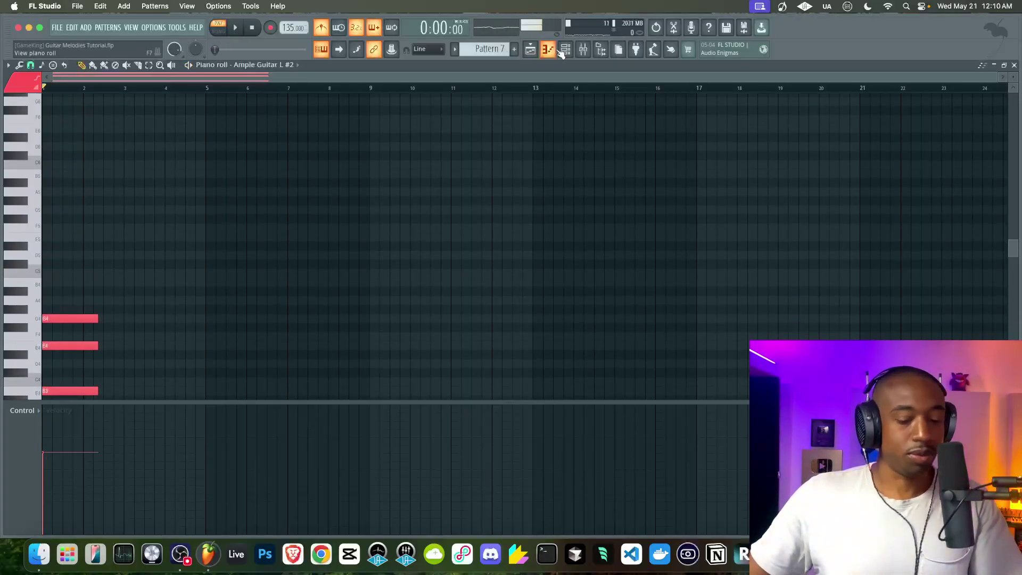
Move the B3, E4 and G4 chord into the Ample Guitar L channel's piano roll and audition it.
left_click(564, 50)
right_click(168, 248)
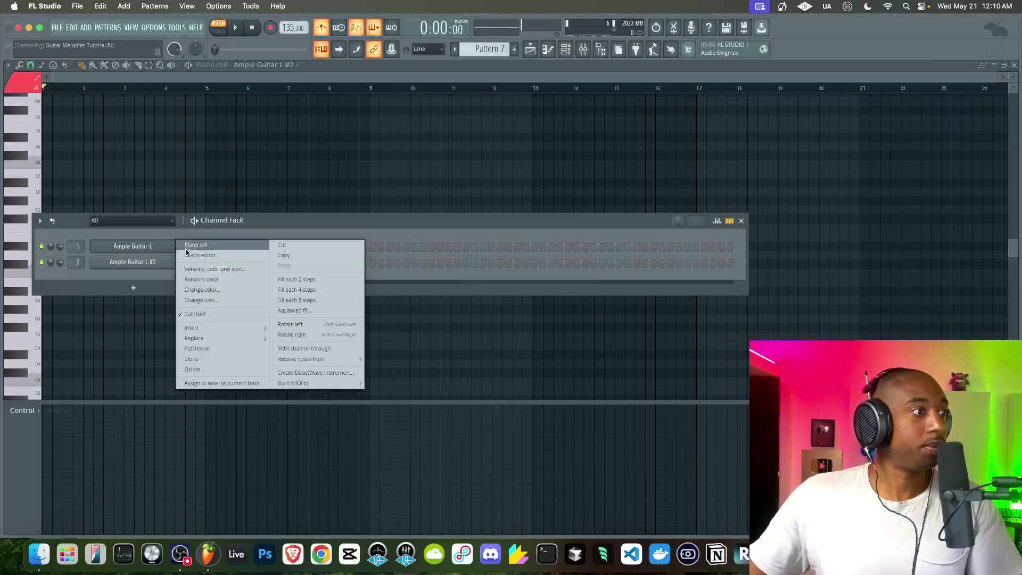
left_click(192, 247)
scroll(202, 247, "down", 5)
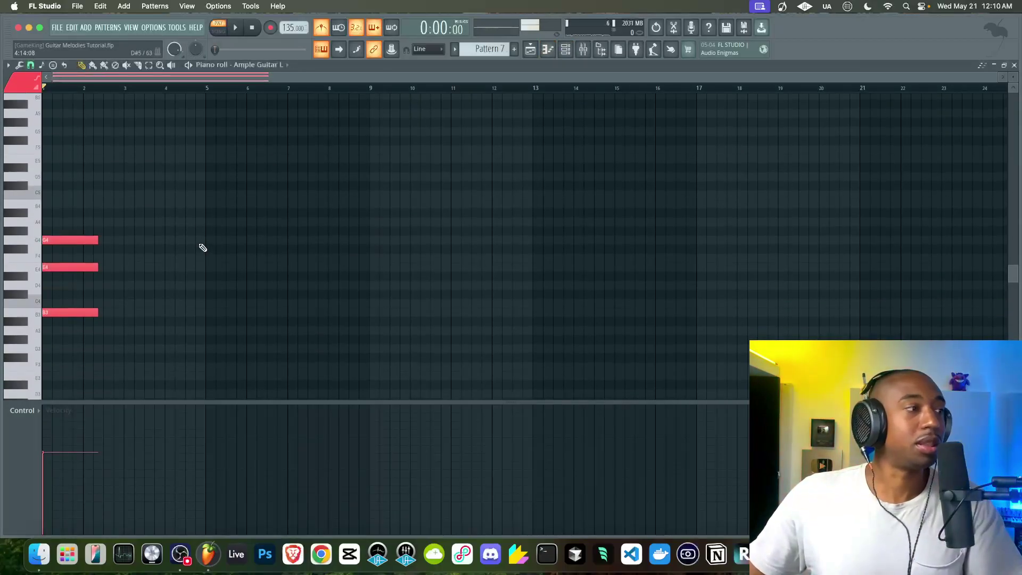
key("space")
key("space")
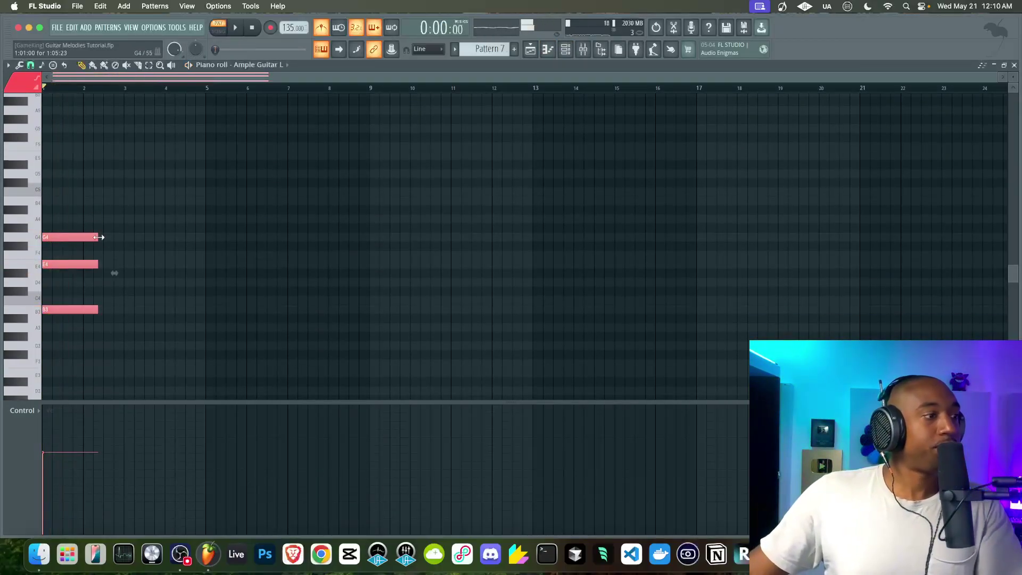
Transpose the chord up one octave, shorten its notes to one bar, and audition it.
key("ctrl+Up")
scroll(99, 239, "up", 2)
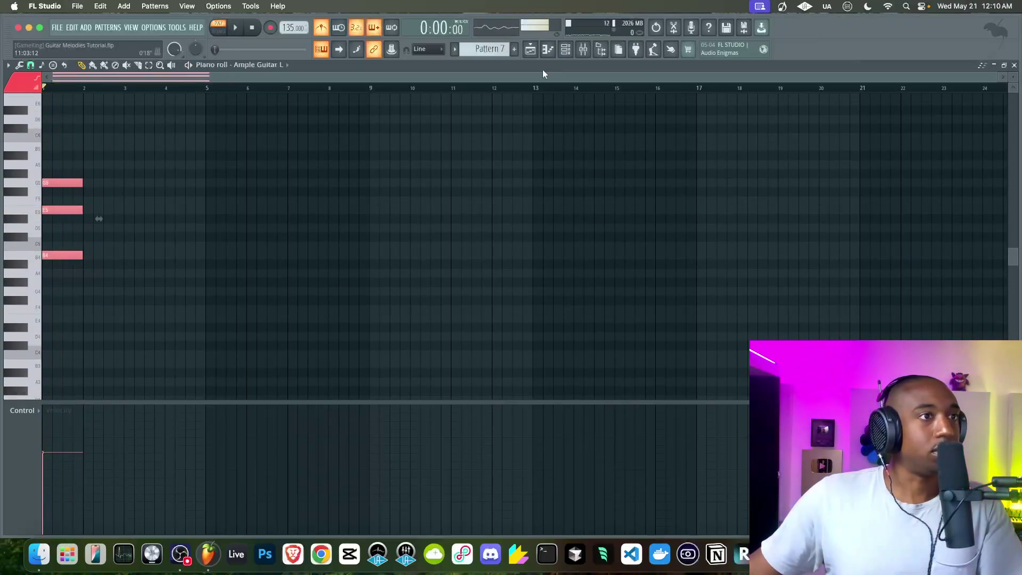
left_click(566, 50)
key("F6")
key("space")
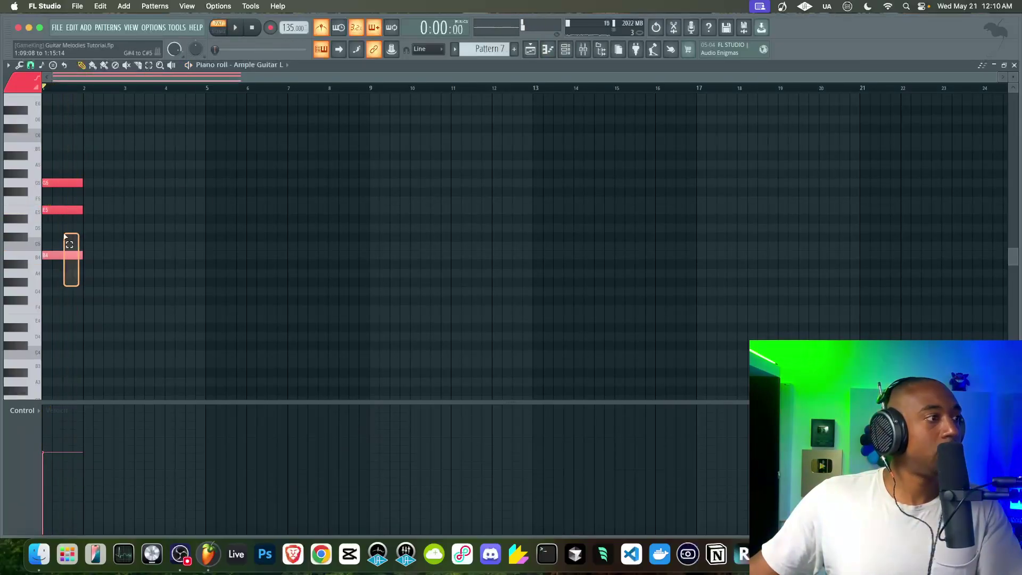
Transpose the chord down one octave and stagger E4 and G4 to start on beats 2 and 3.
key("ctrl+Down")
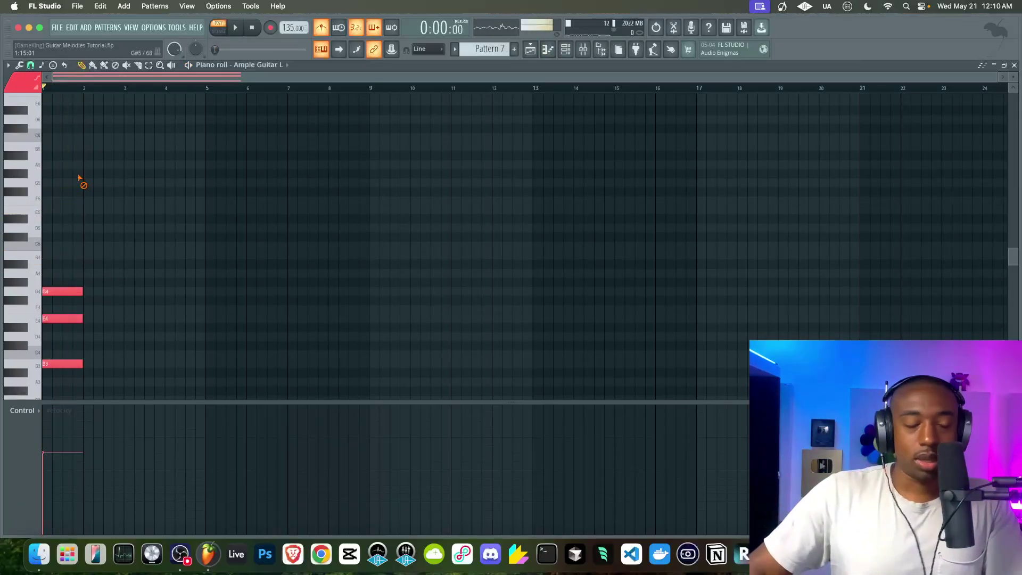
scroll(80, 265, "down", 3)
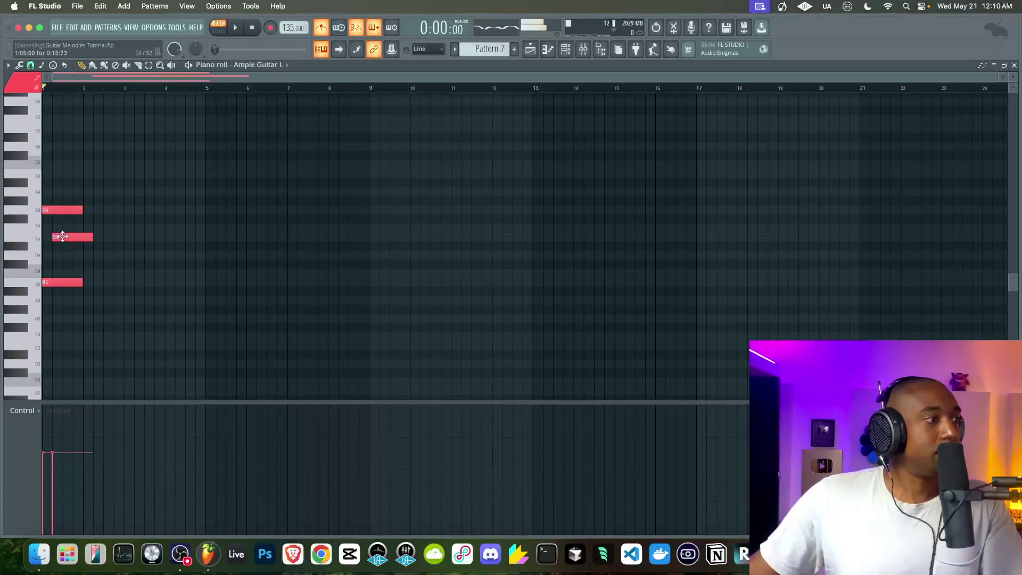
left_click_drag(62, 209, 82, 208)
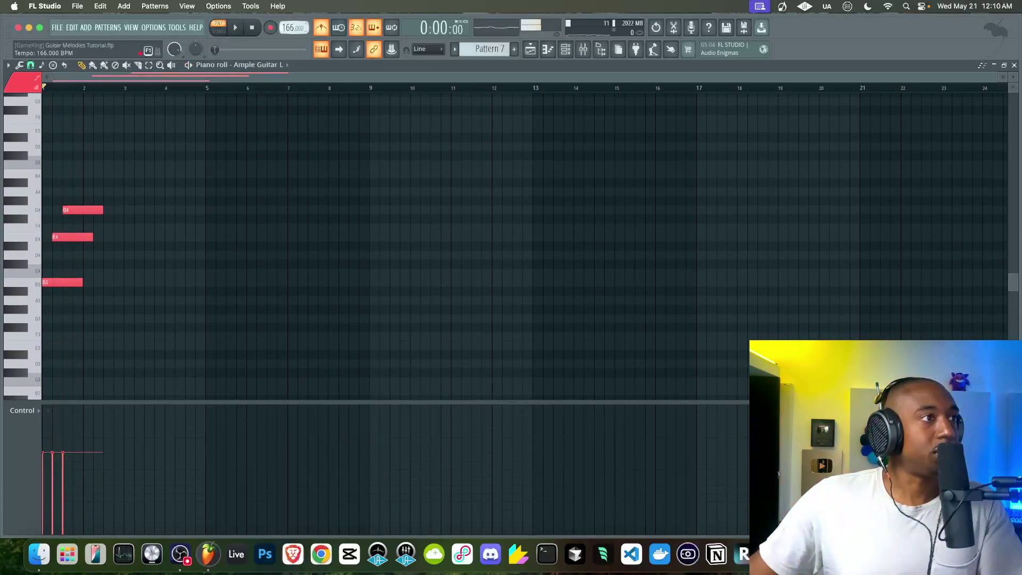
Raise the project tempo to 174 BPM and audition the staggered chord.
left_click_drag(291, 28, 291, 24)
key("space")
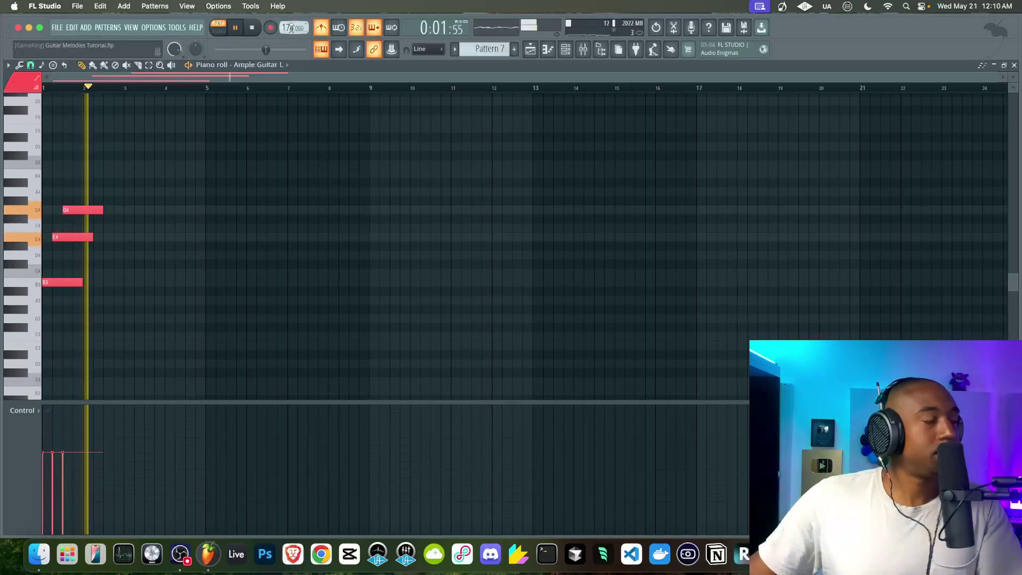
key("space")
Transpose the staggered chord up one octave, add an E4 bass note at bar 1, and audition it.
key("ctrl+Up")
scroll(283, 125, "up", 3)
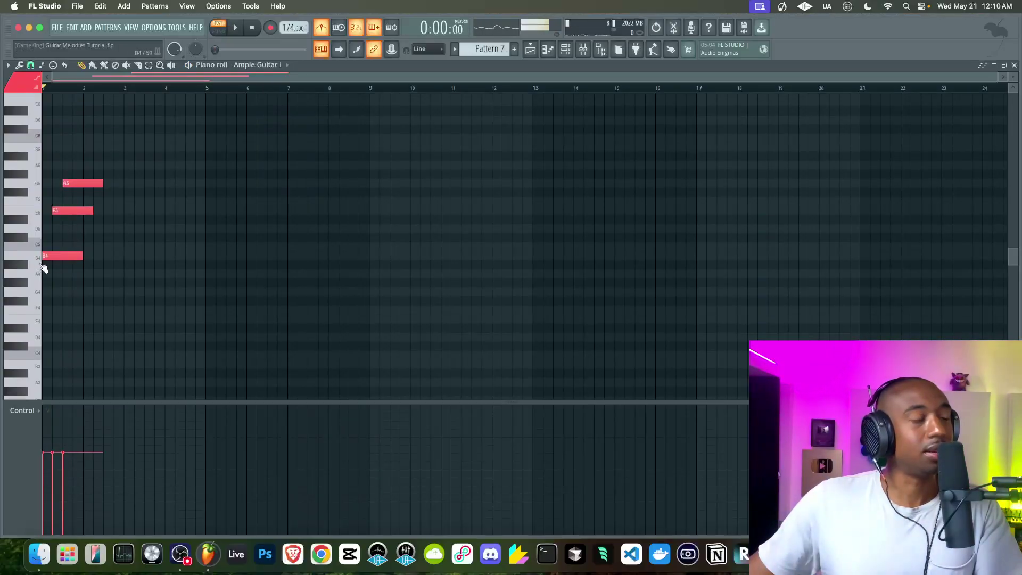
left_click(46, 365)
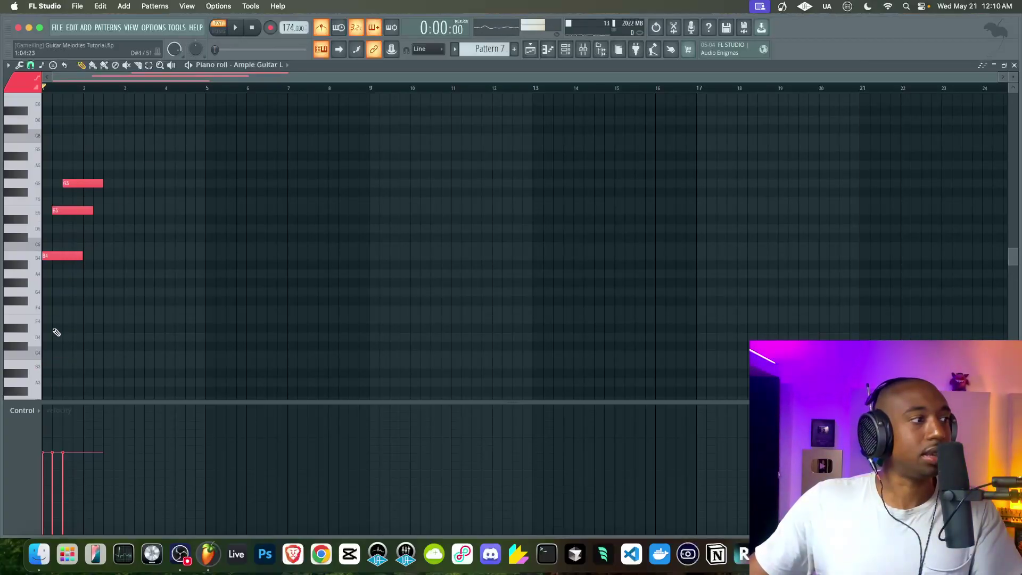
left_click(47, 319)
key("space")
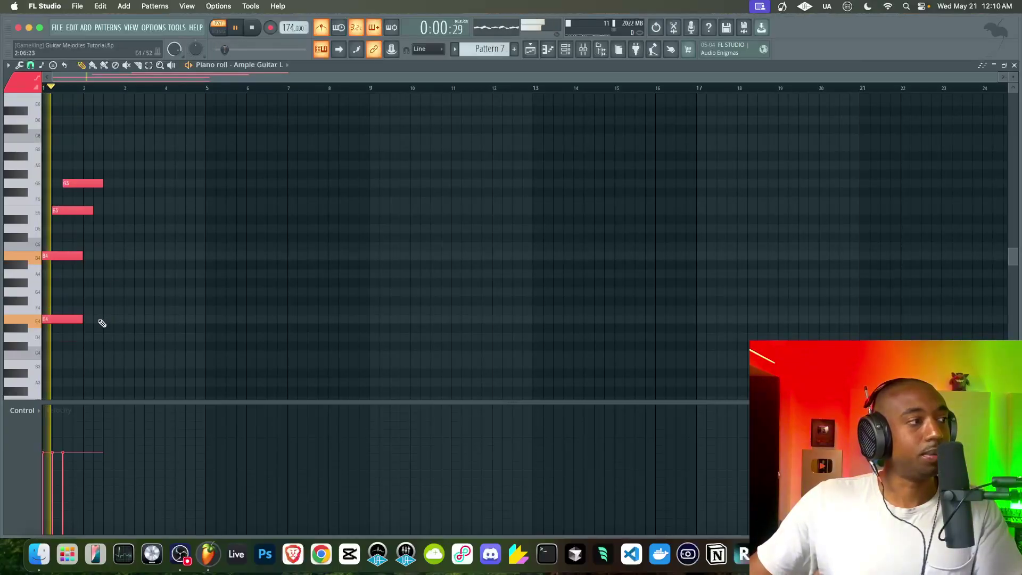
Lengthen the E4 and B4 notes at bar 1 to two bars, ending at bar 3.
left_click_drag(82, 255, 132, 316)
left_click(131, 237, "super")
key("space")
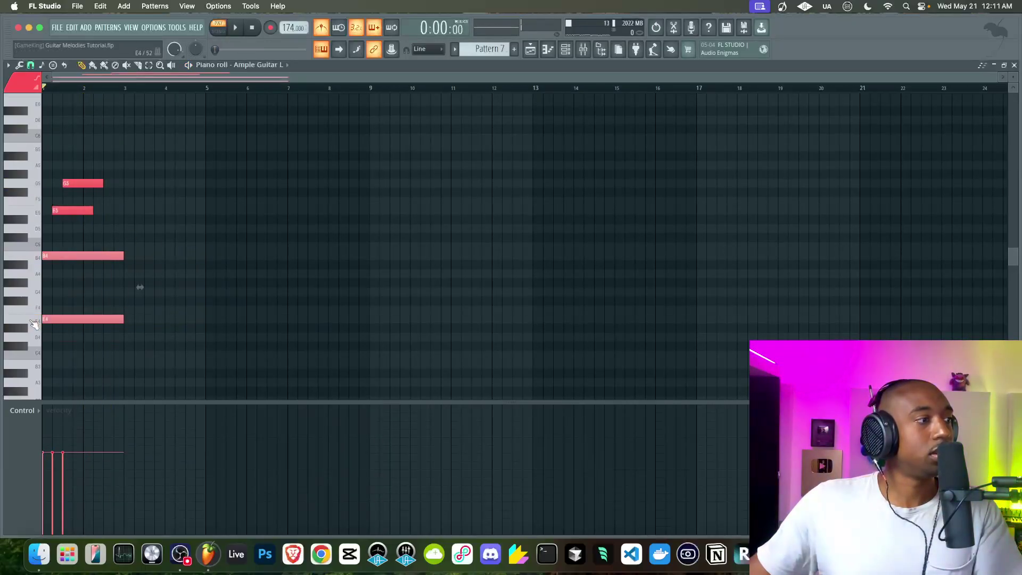
Stack two-bar D4, F4 and A4 notes as a second chord starting at bar 3.
left_click(132, 337)
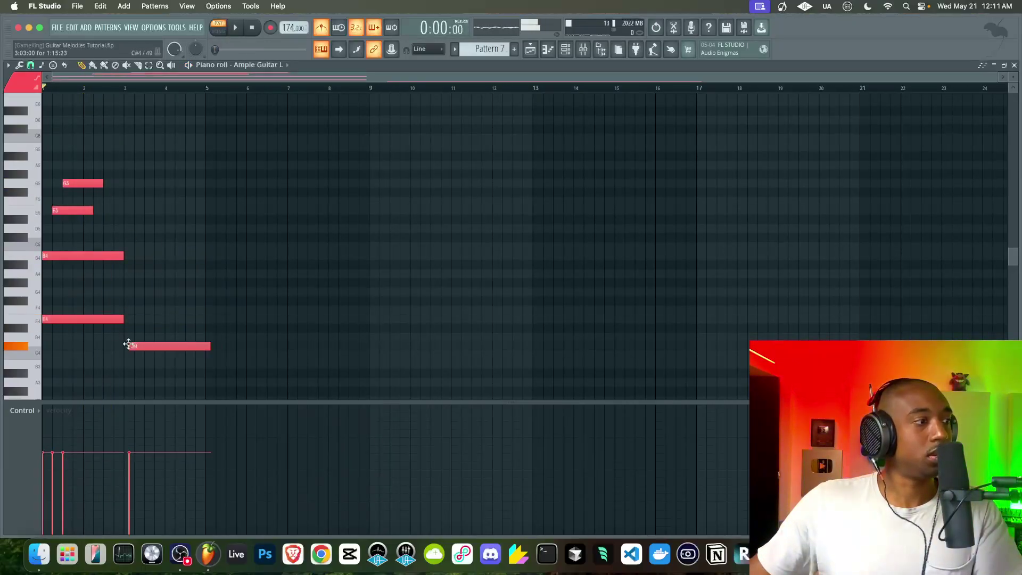
left_click(126, 309)
left_click(125, 274)
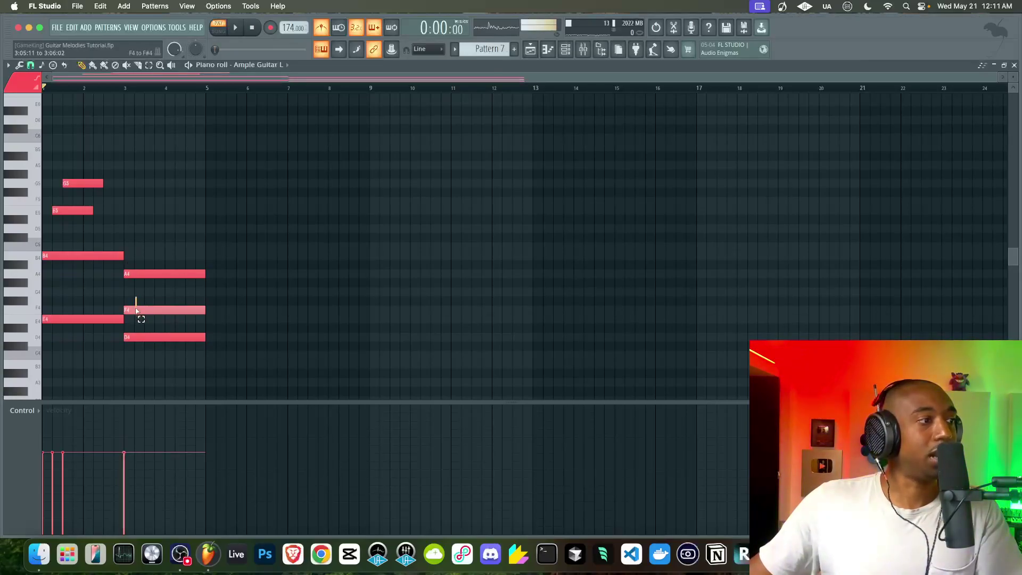
Raise the second chord's F4 one octave, add a D5, and stagger D5 and F5 onto beats 2 and 3 of bar 3.
key("ctrl+Up")
left_click(120, 229)
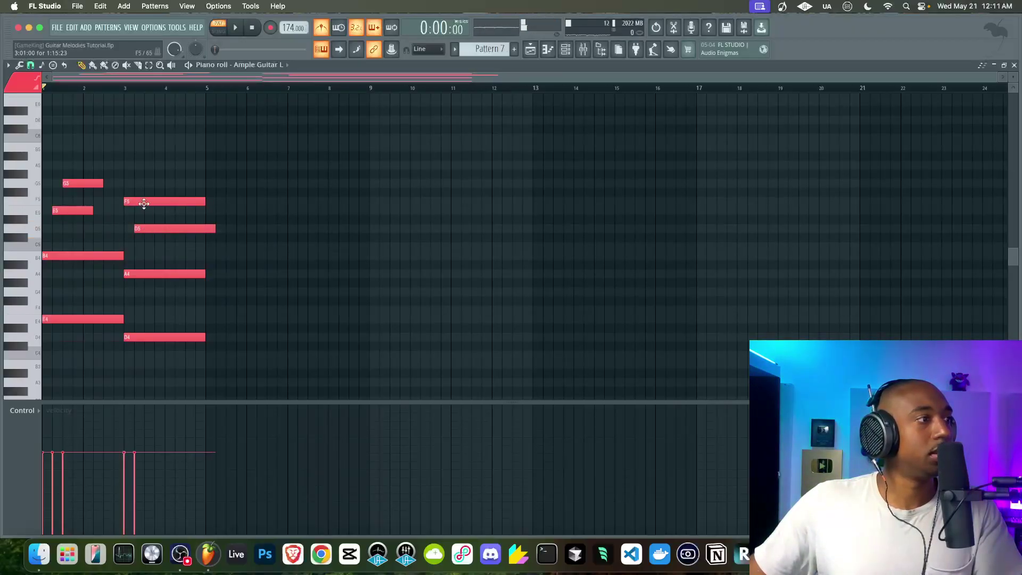
left_click_drag(158, 201, 163, 201)
key("space")
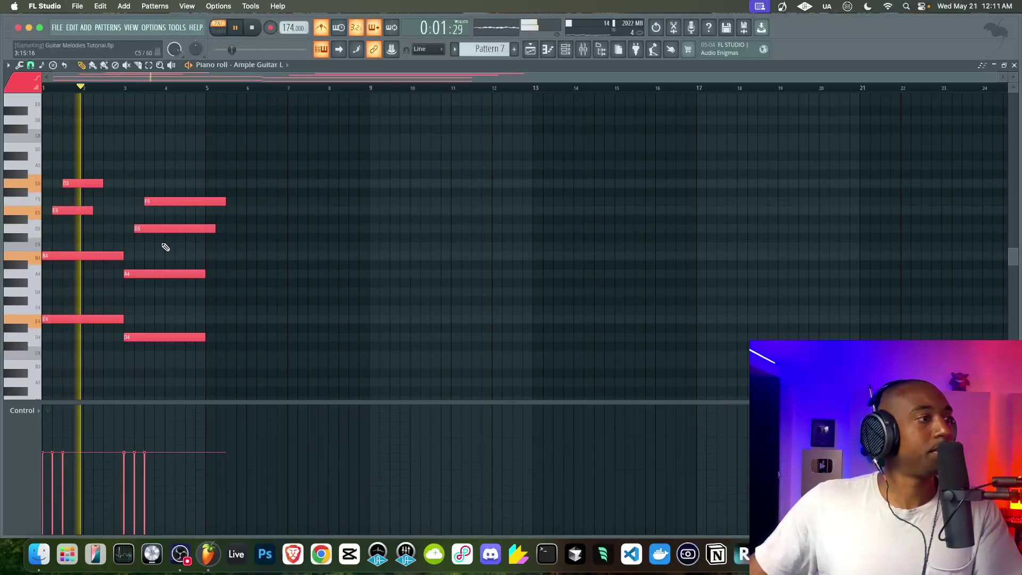
Raise F5 to F#5, trim F#5 and D5 to end at bar 5, and audition with the metronome off.
left_click_drag(224, 202, 187, 192)
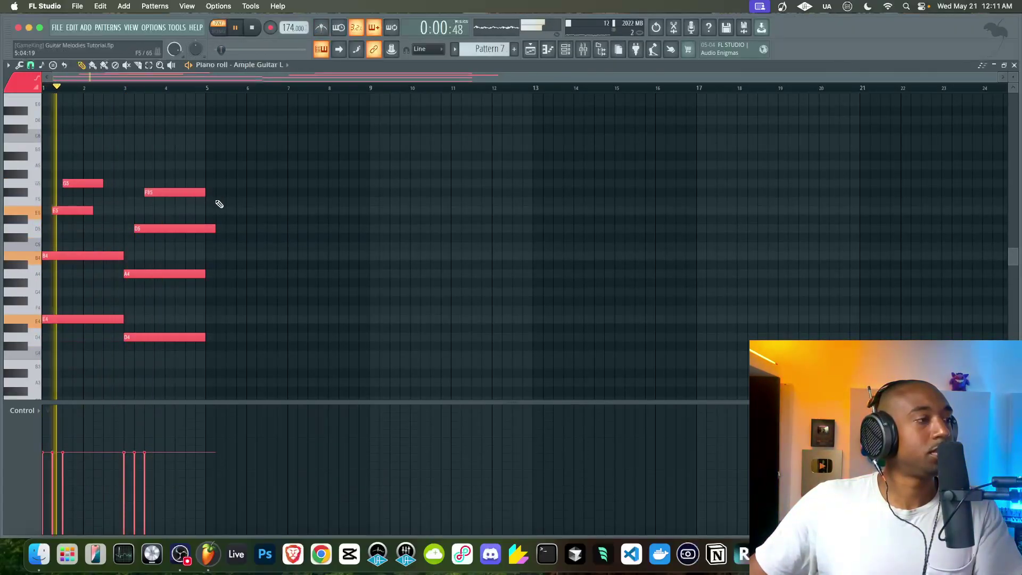
left_click_drag(215, 230, 206, 229)
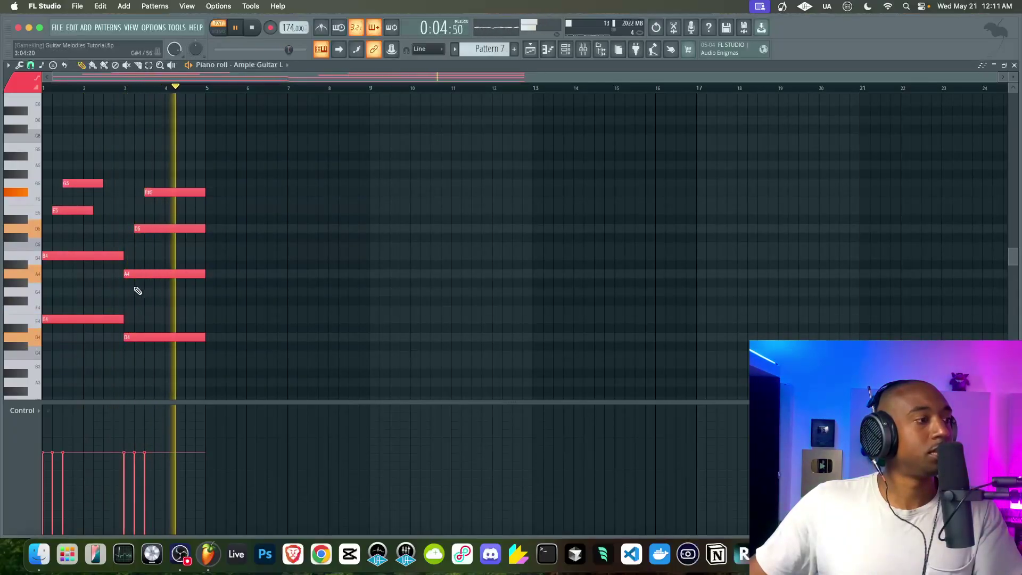
key("space")
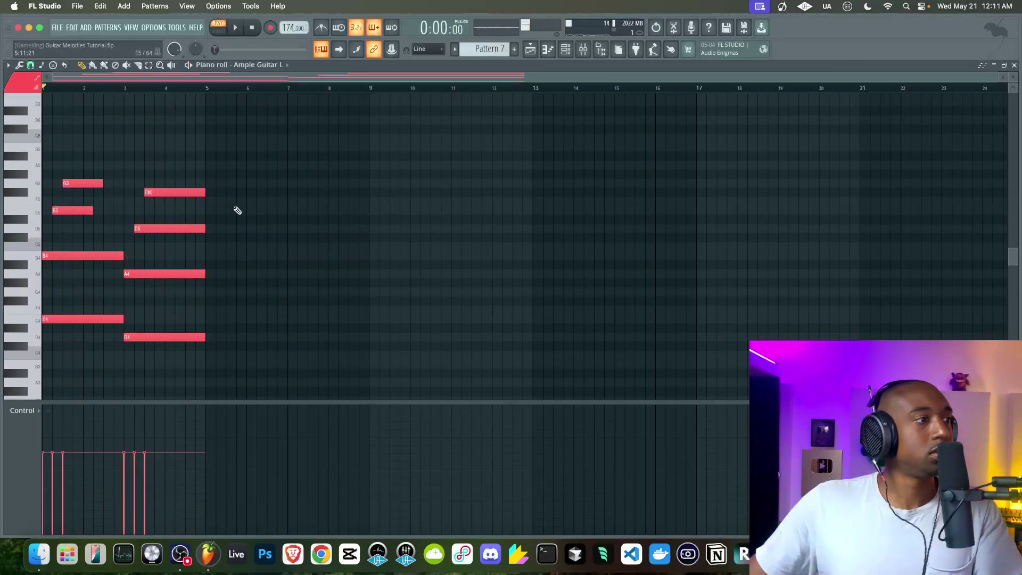
Add an E note in bar 5, lower it to E4, and compare the second chord's F#5 with its lower octave.
left_click(233, 210)
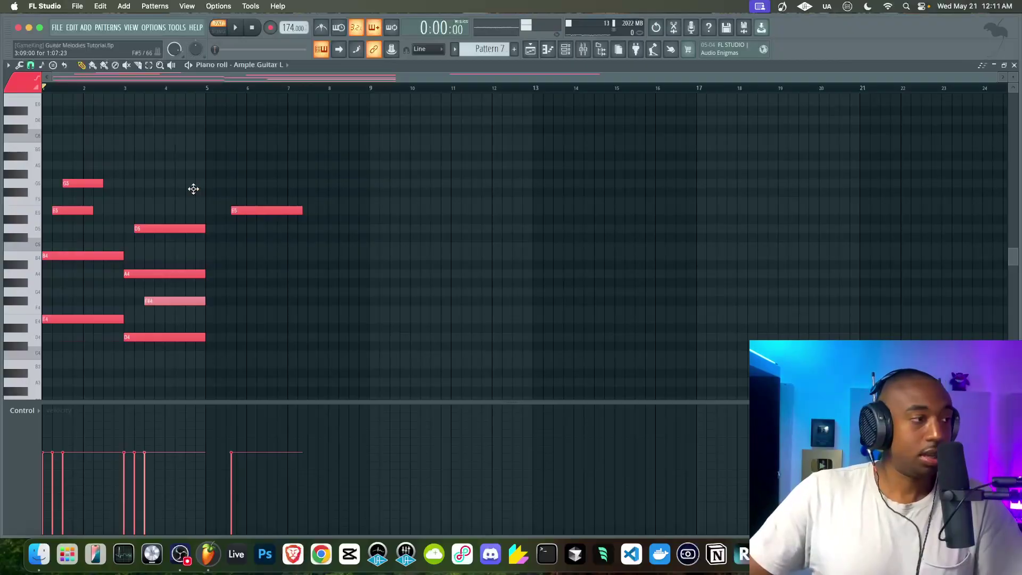
key("ctrl+Up")
key("ctrl+Down")
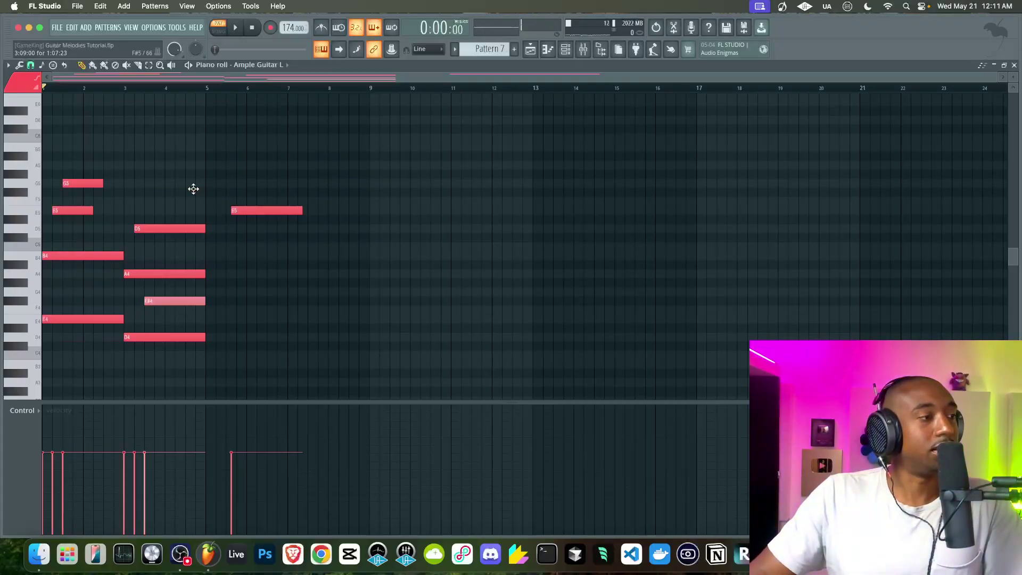
key("ctrl+Up")
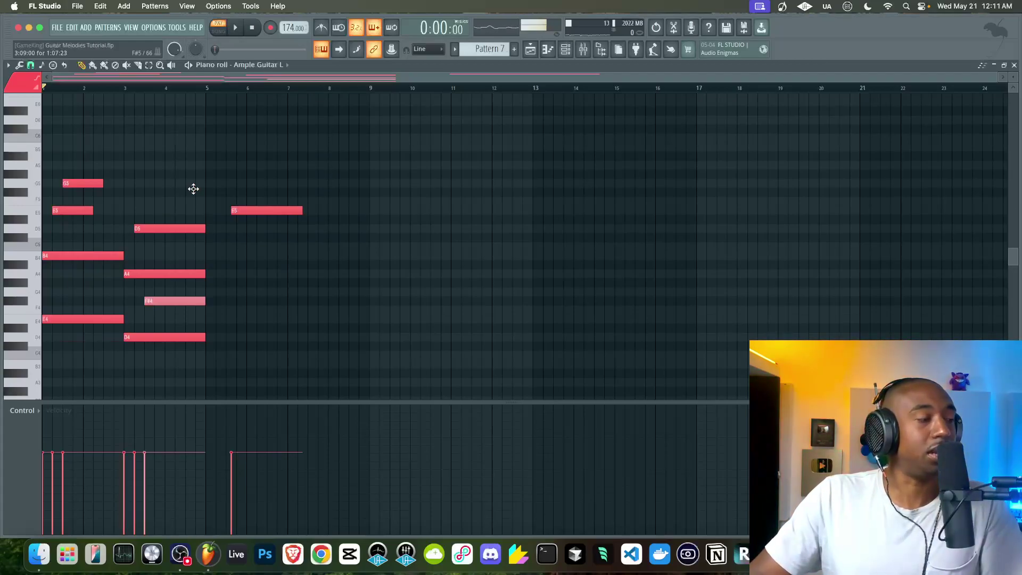
key("ctrl+Up")
key("ctrl+Down")
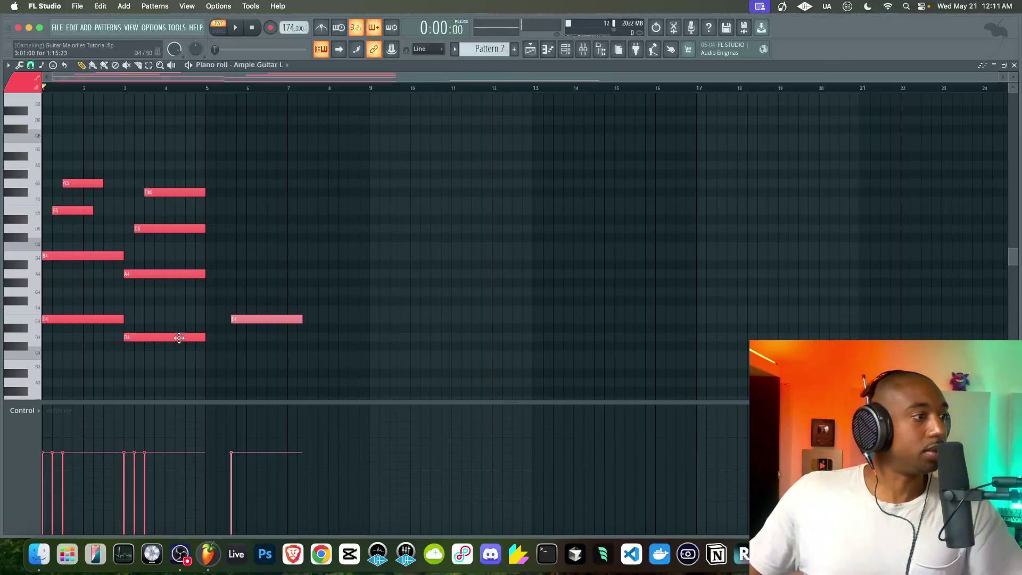
Add a two-bar B3 at bar 5, align E4 with its start and length, and audition the pattern.
left_click_drag(229, 368, 207, 364)
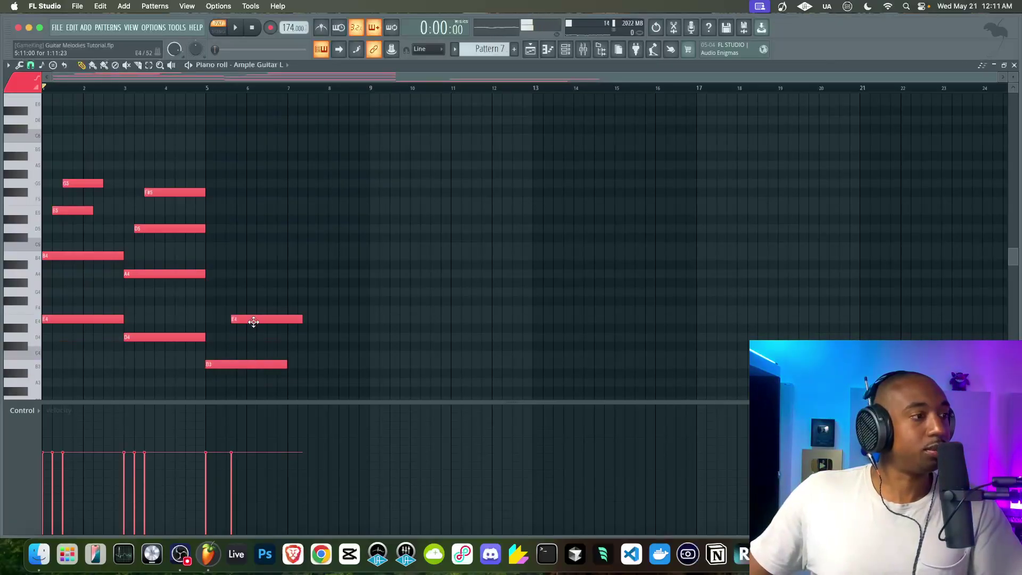
key("space")
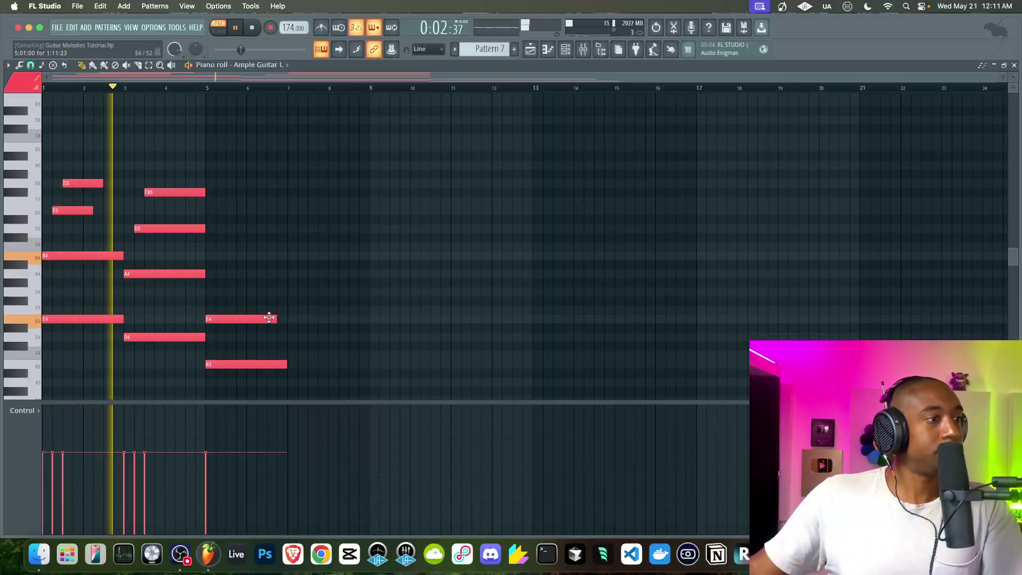
left_click_drag(276, 319, 287, 319)
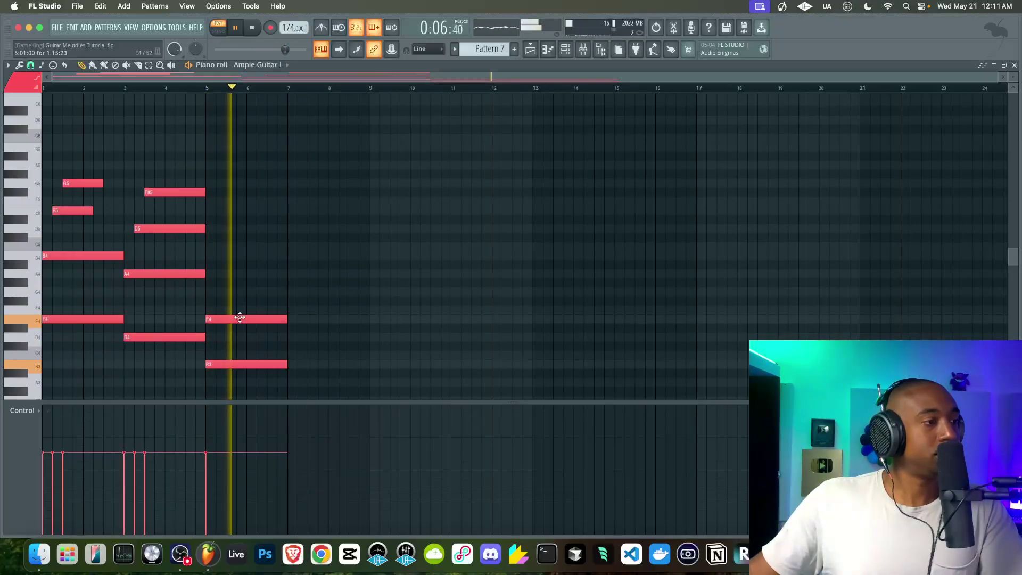
key("space")
Raise the bar 5 E4 one octave, delay it to beat 3, and audition the pattern.
key("space")
key("space")
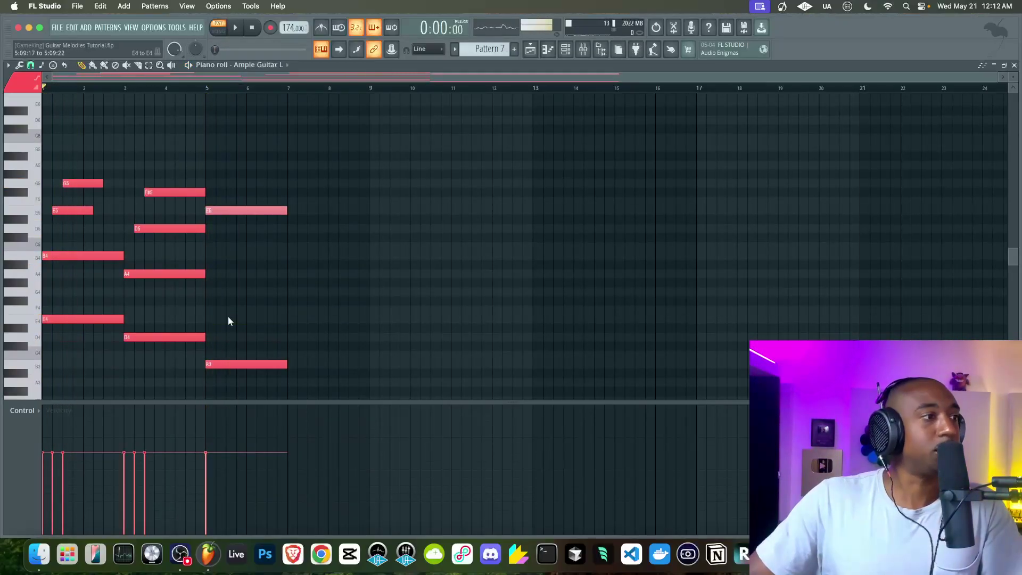
key("space")
left_click_drag(224, 211, 245, 211)
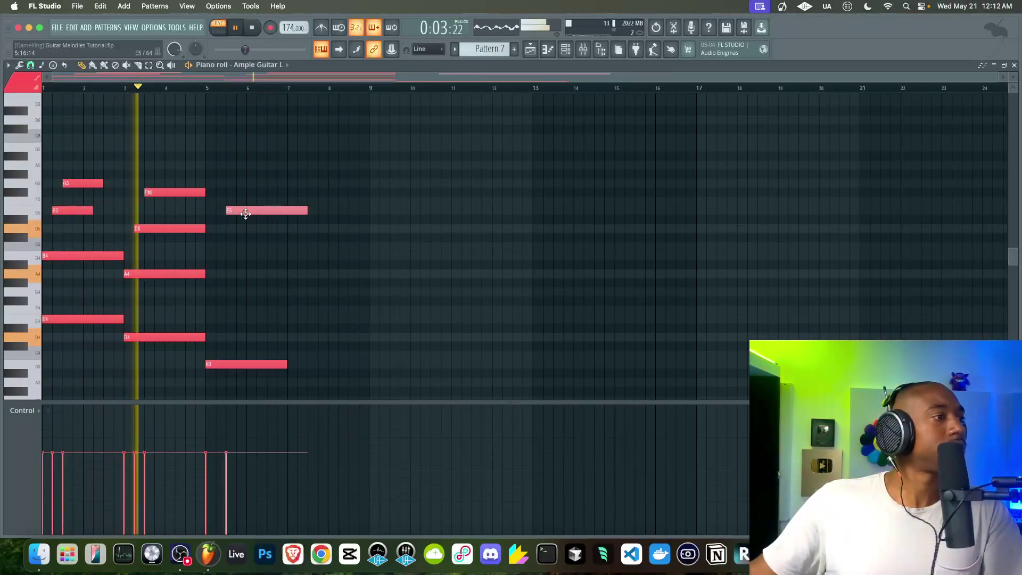
key("space")
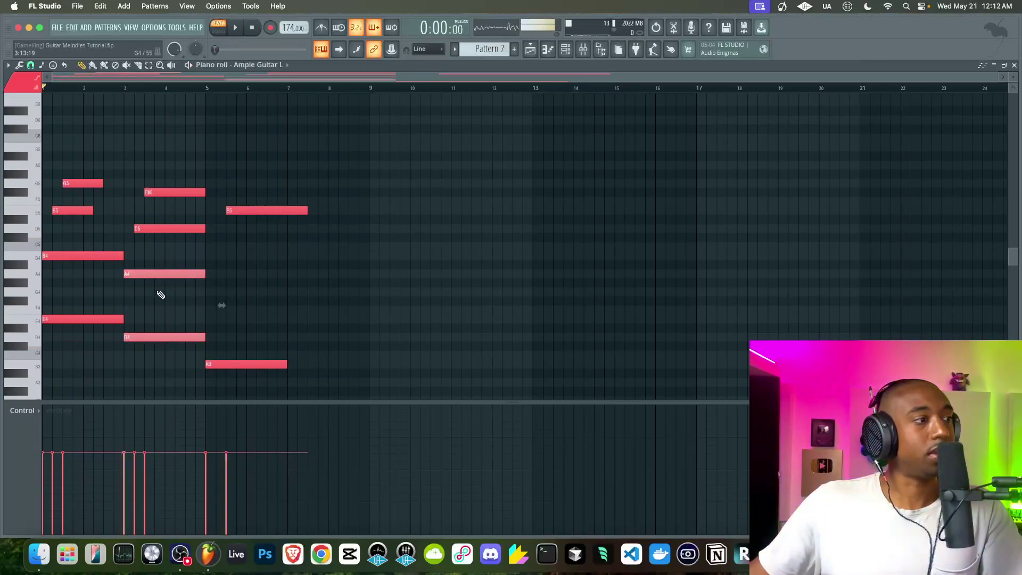
Duplicate the bar 5 B3 note up to F#4 at the same start and audition the progression.
left_click(221, 364)
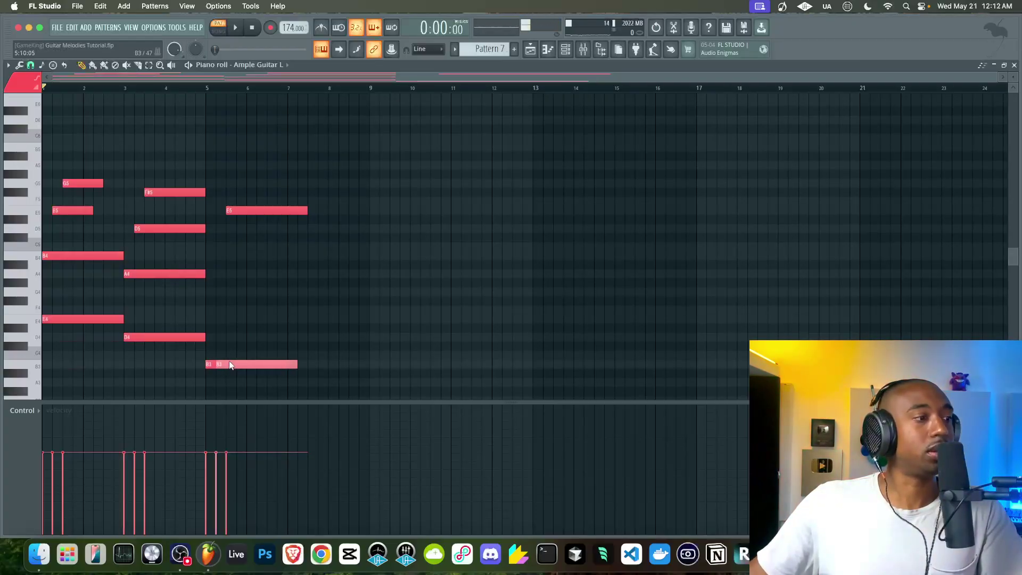
right_click(218, 364)
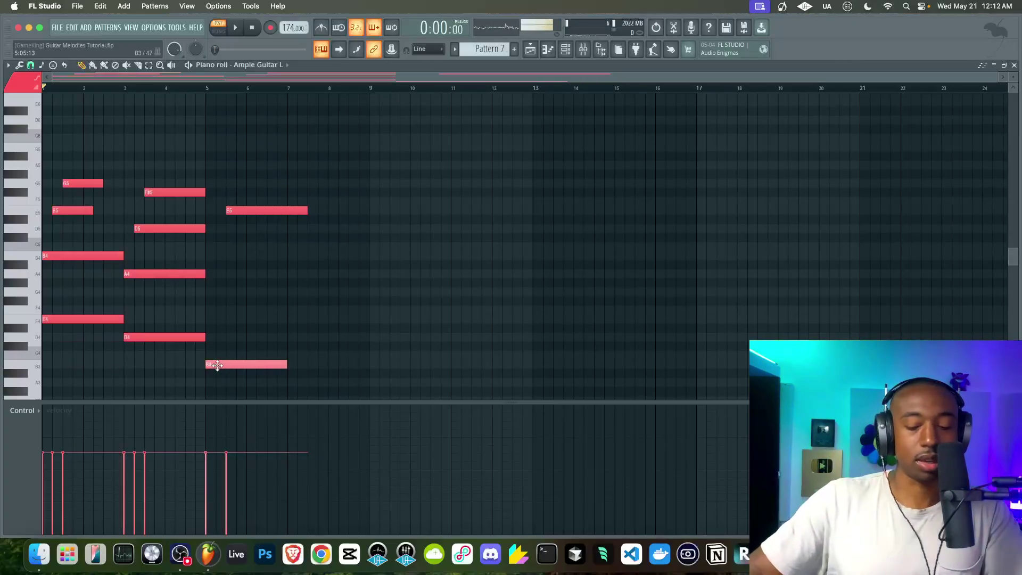
left_click_drag(217, 365, 217, 302)
key("space")
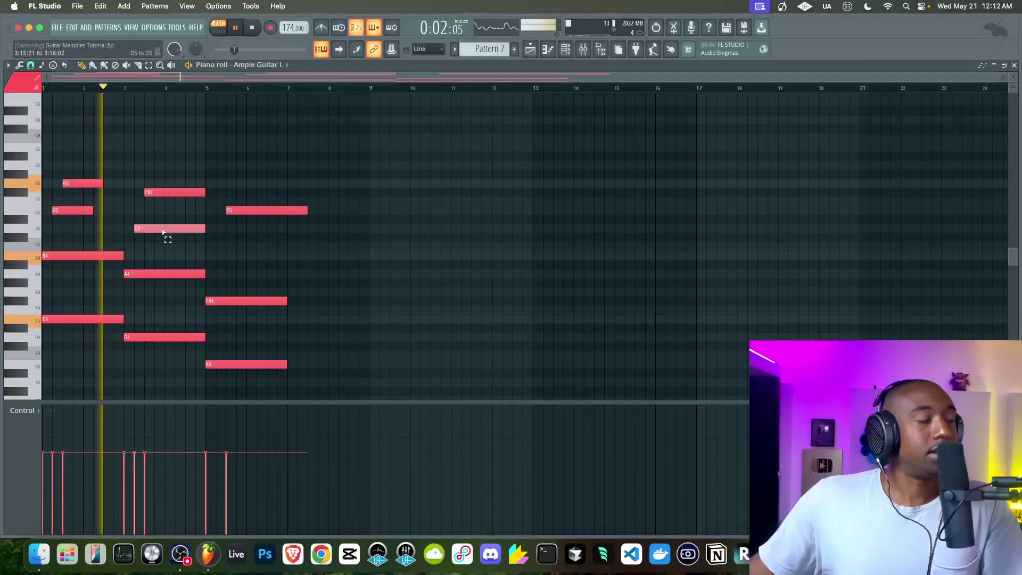
Duplicate the bar 5 F#4 note onto beat 2, raise the copy to B4, and audition the progression.
key("space")
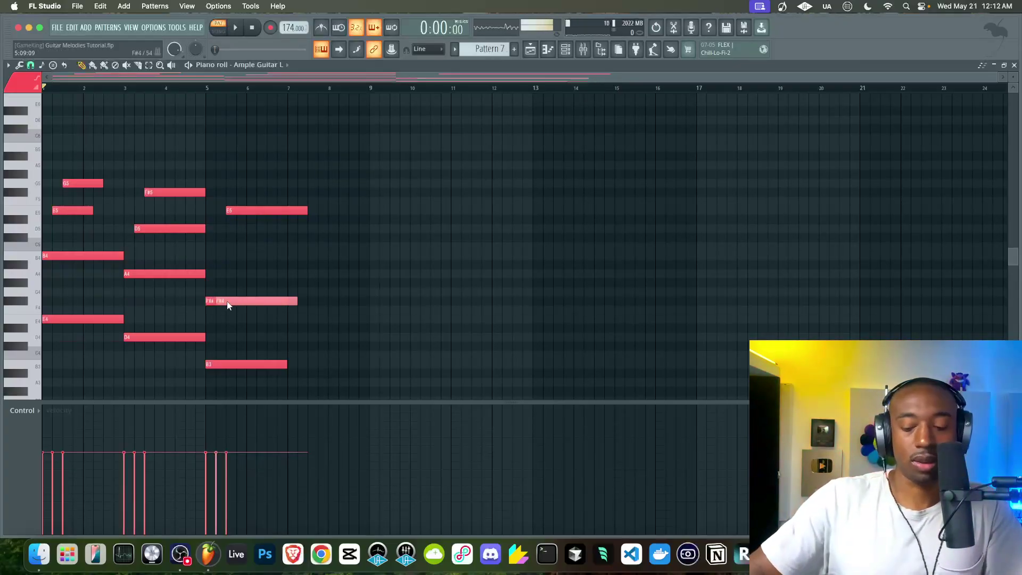
key("Up")
key("Up")
key("Up")
key("Up")
key("Up")
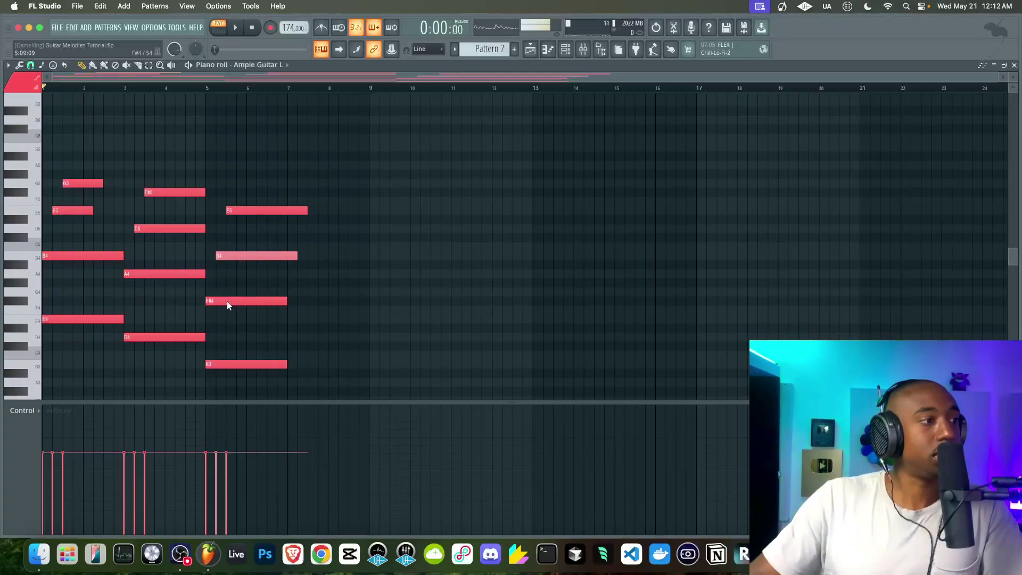
key("space")
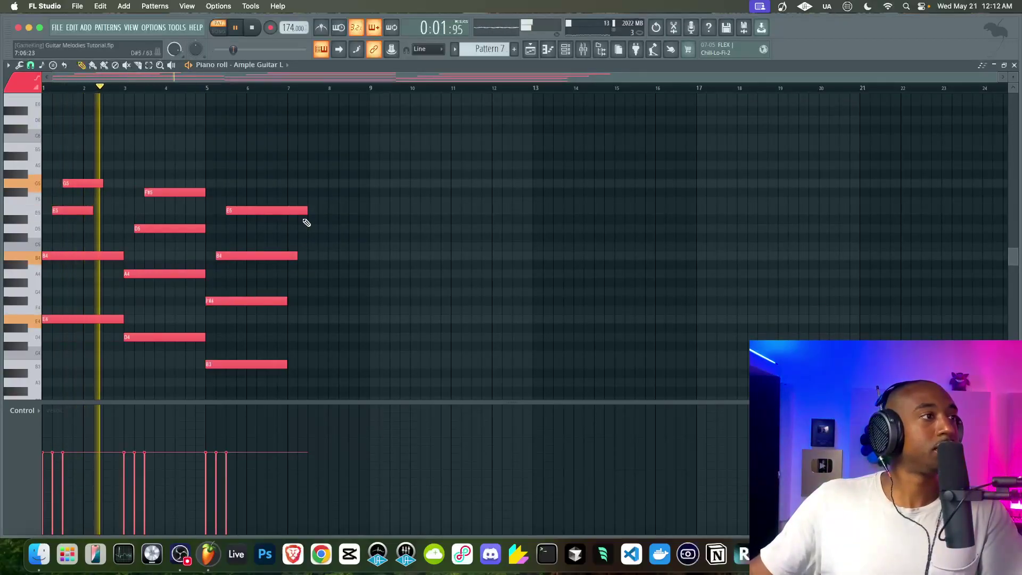
Trim the third chord's E5 and B4 notes to end at bar 7, and audition the pattern.
left_click_drag(307, 211, 287, 209)
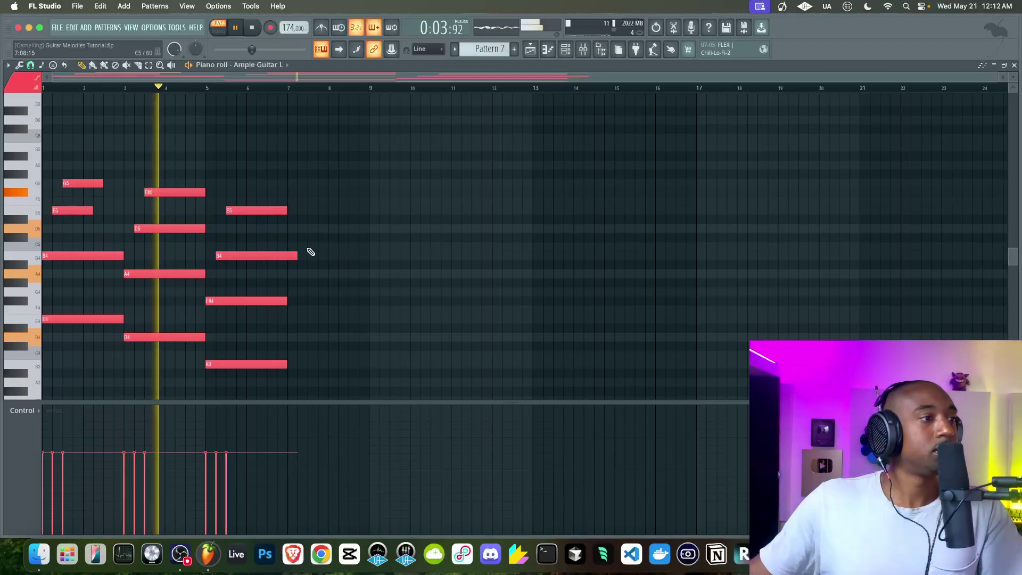
left_click_drag(293, 255, 287, 256)
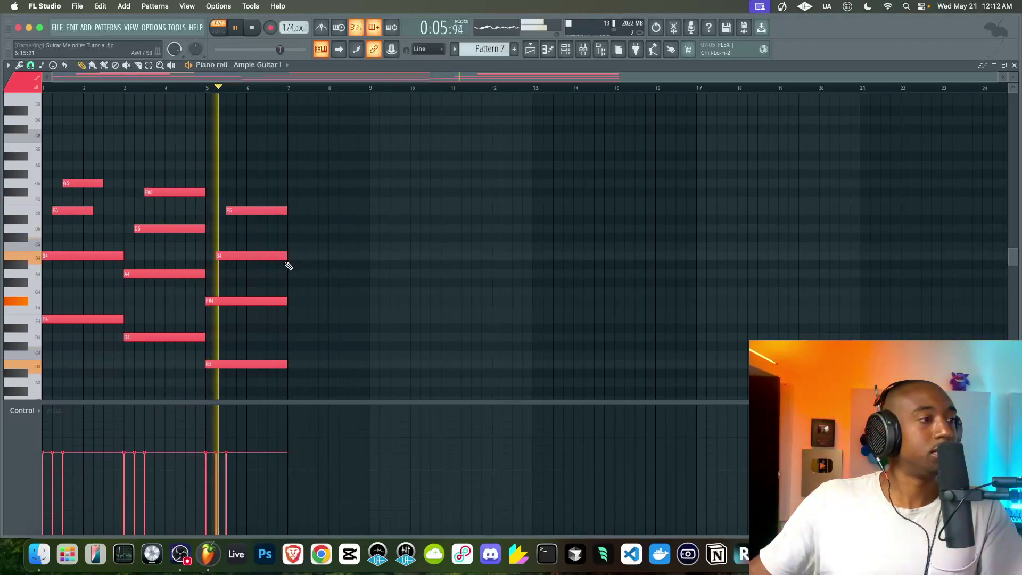
left_click_drag(290, 388, 280, 204)
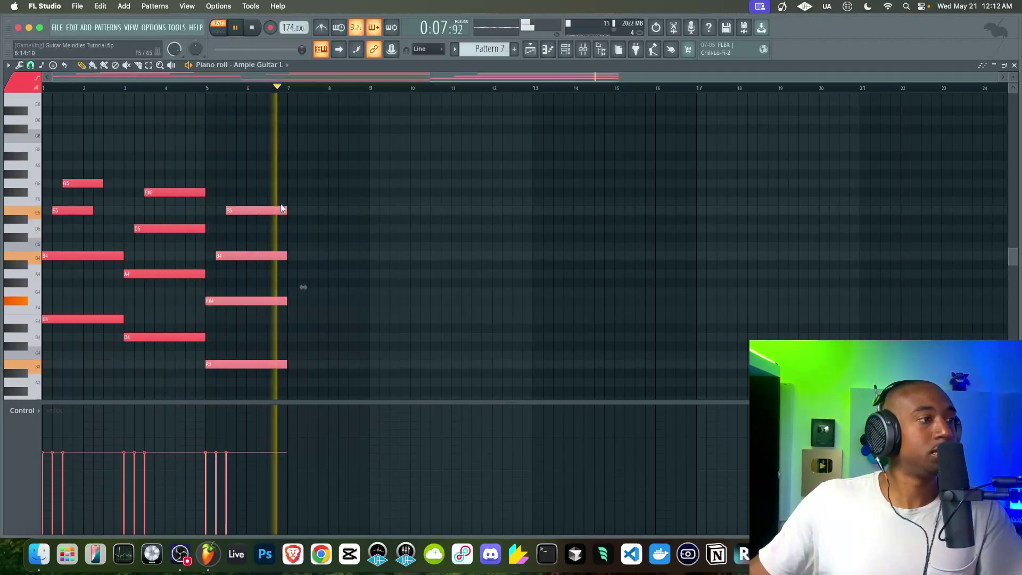
key("space")
left_click(287, 357)
key("space")
right_click(309, 359)
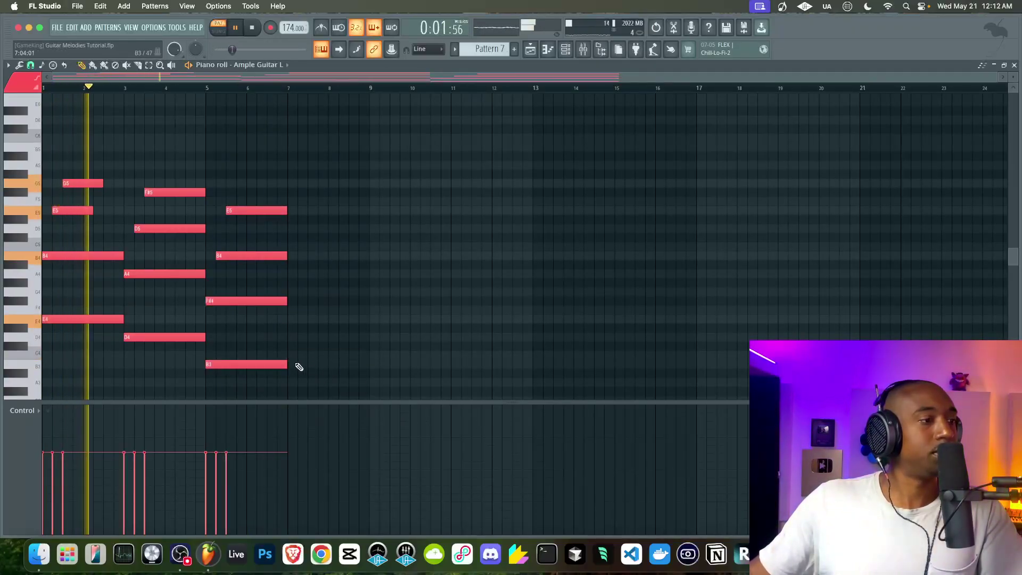
Build the fourth chord from C4 and G4 at bar 7 plus a C5 on beat 2.
left_click(289, 355)
mouse_move(265, 301)
left_mouse_down("shift")
mouse_move(343, 288)
mouse_move(318, 292)
left_mouse_up("shift")
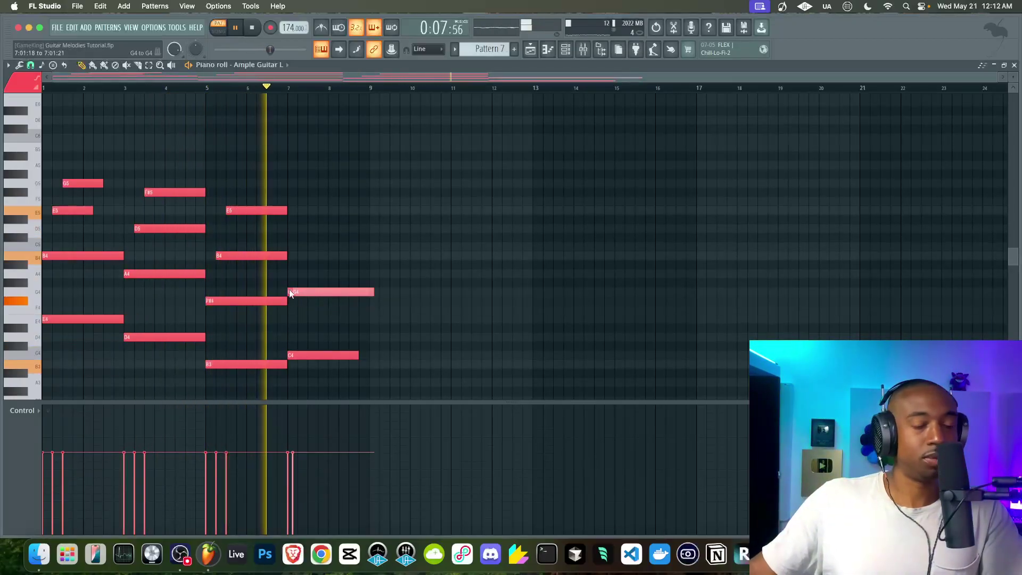
key("space")
key("Up")
key("Up")
key("Up")
key("Up")
key("Up")
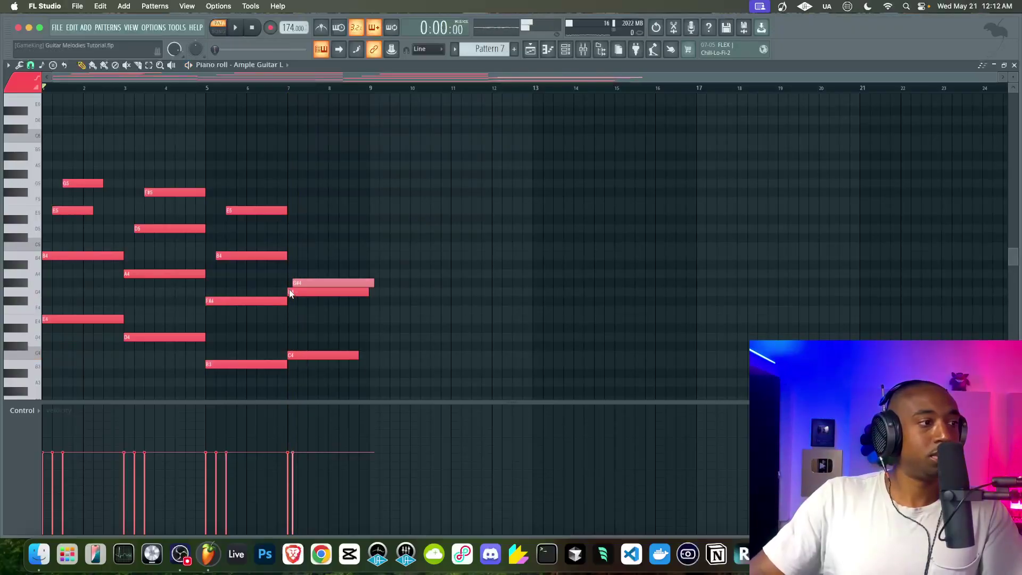
key("space")
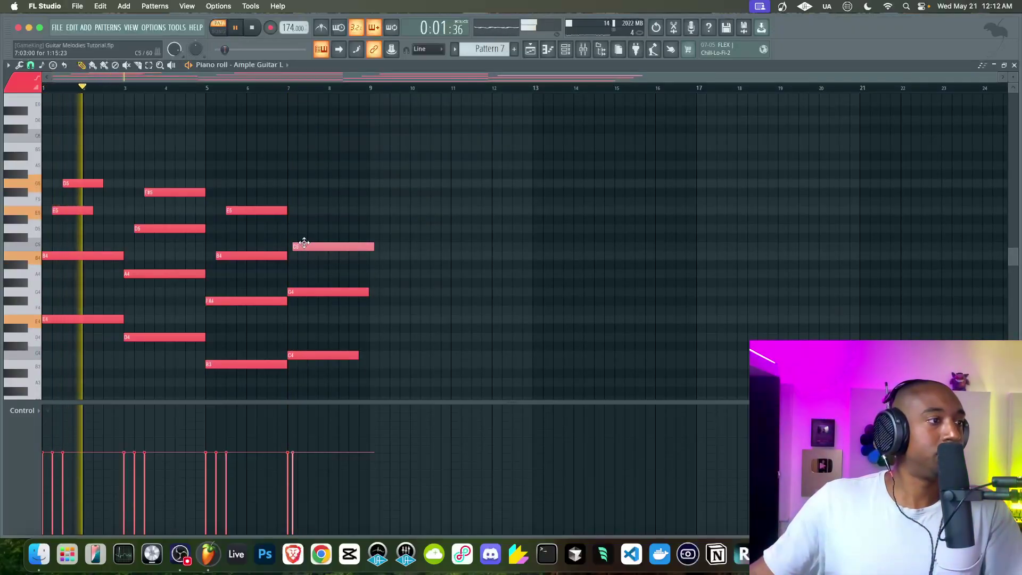
left_click_drag(300, 246, 305, 245)
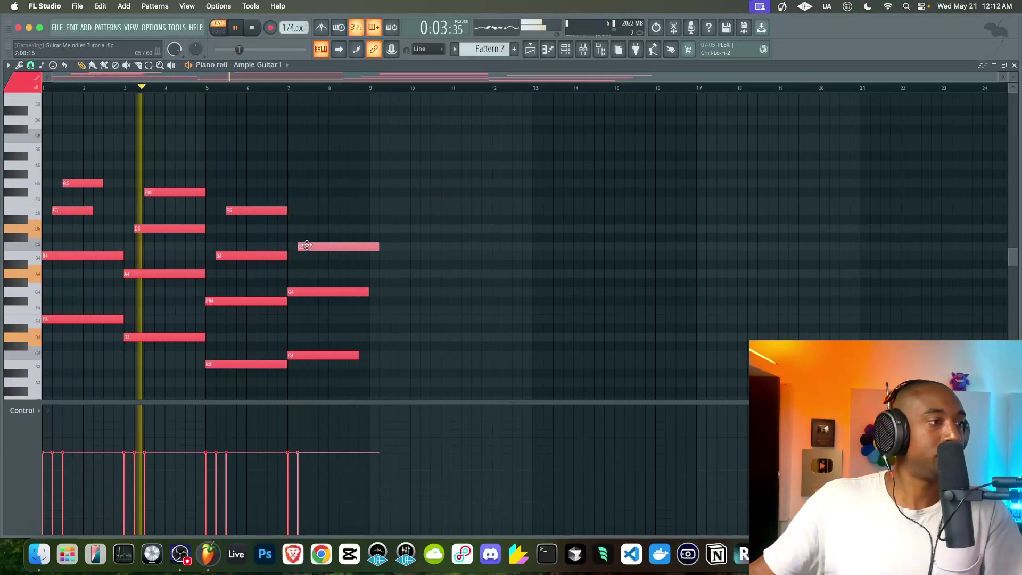
Add a D#4 to the fourth chord, raise it an octave, and move it to E5 on bar 7's third beat.
left_click(293, 327)
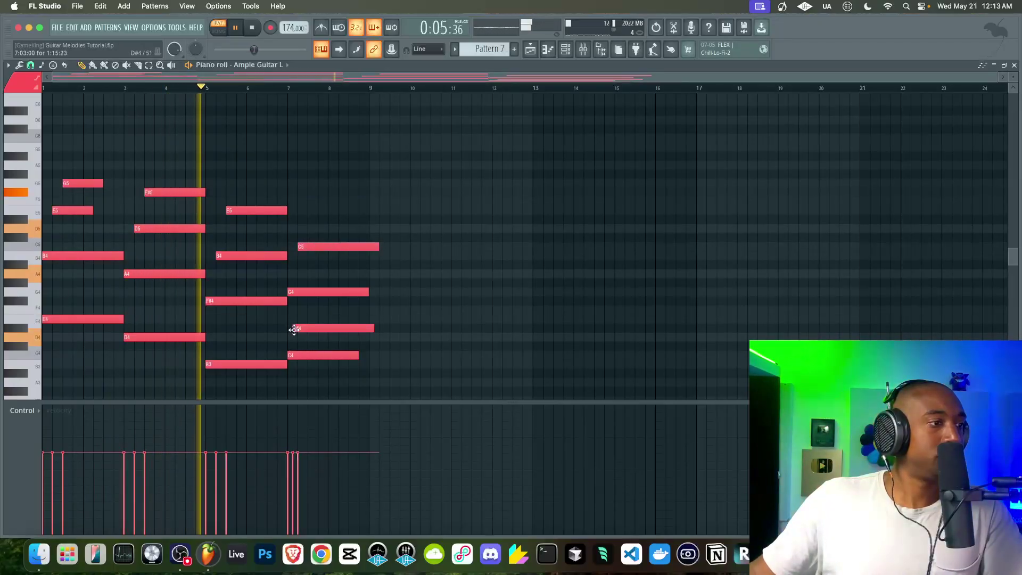
key("ctrl+Up")
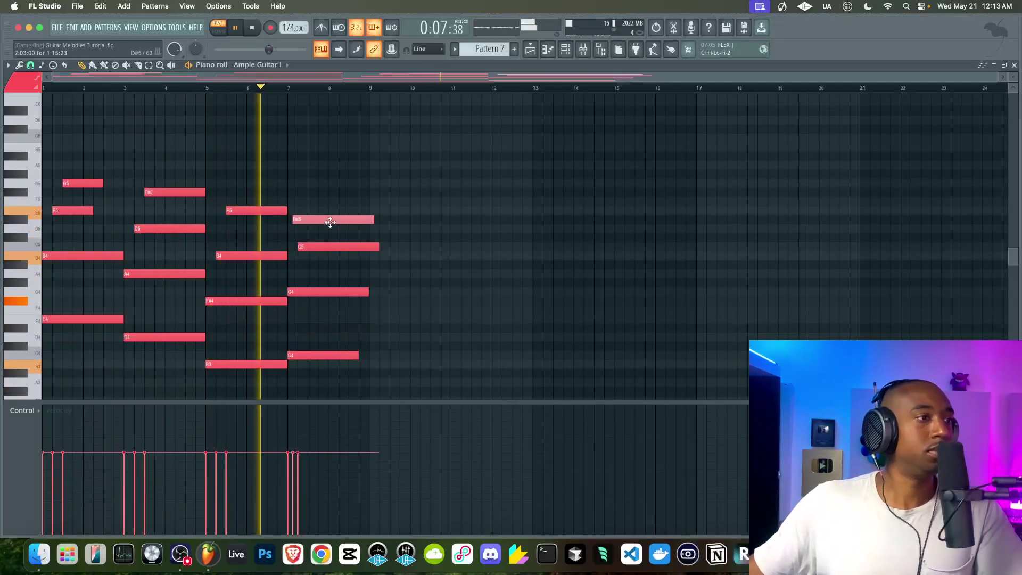
left_click_drag(318, 218, 392, 244)
Slice the fourth chord's overhanging notes at bar 9, delete the excess ends, and stop playback.
left_click(138, 64)
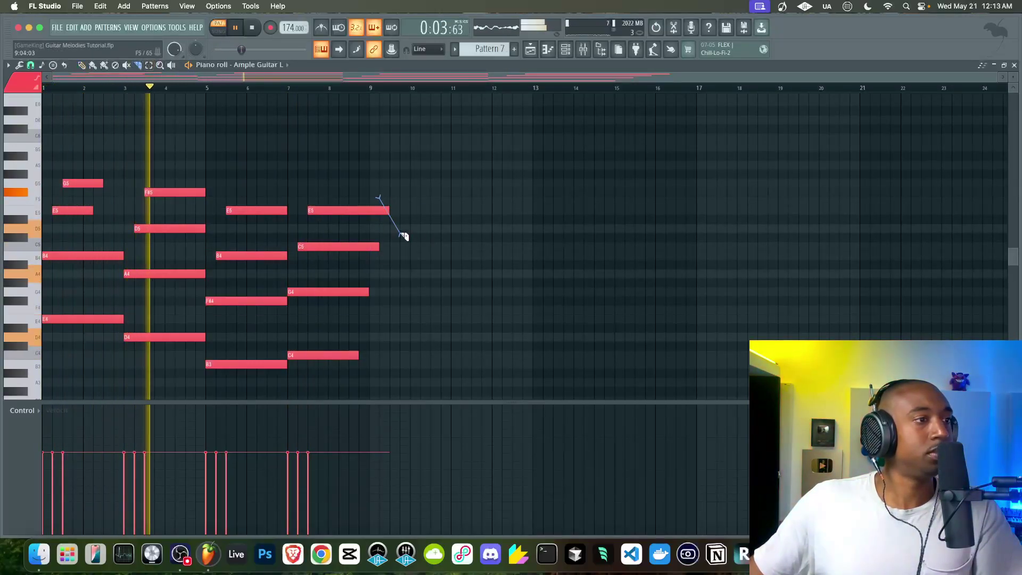
left_click_drag(374, 158, 373, 256)
key("super+z")
mouse_move(370, 195)
left_mouse_down()
mouse_move(373, 252)
mouse_move(375, 193)
left_mouse_up()
key("Delete")
key("space")
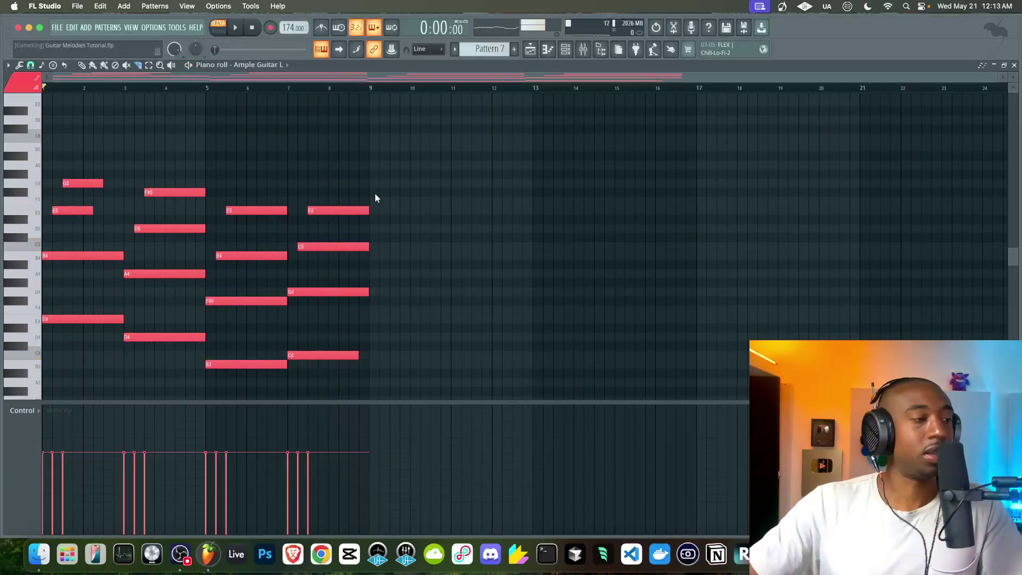
Transpose the whole progression down one semitone and set the tempo to 193 BPM during playback.
key("shift+Down")
key("space")
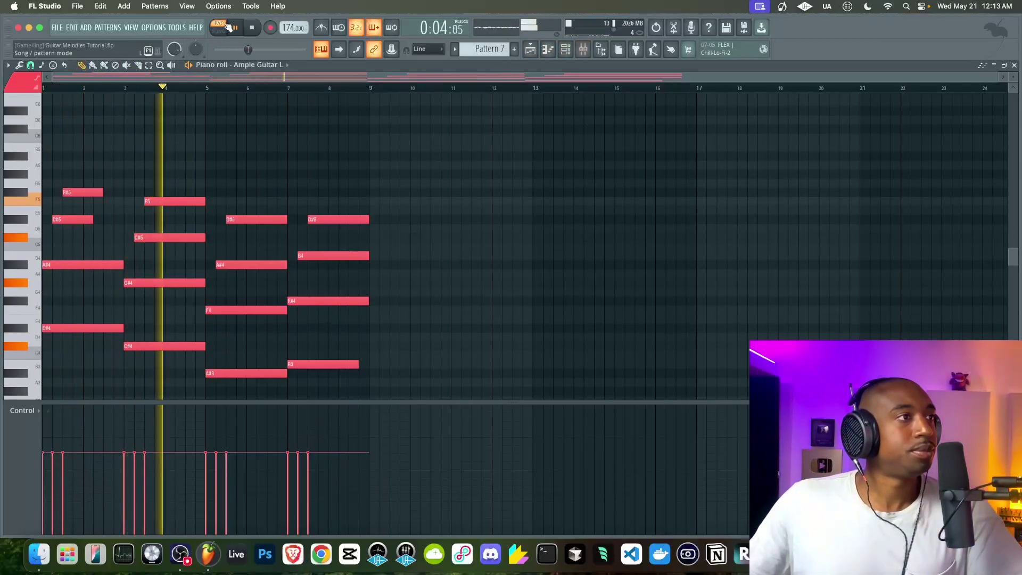
left_click_drag(284, 32, 284, 27)
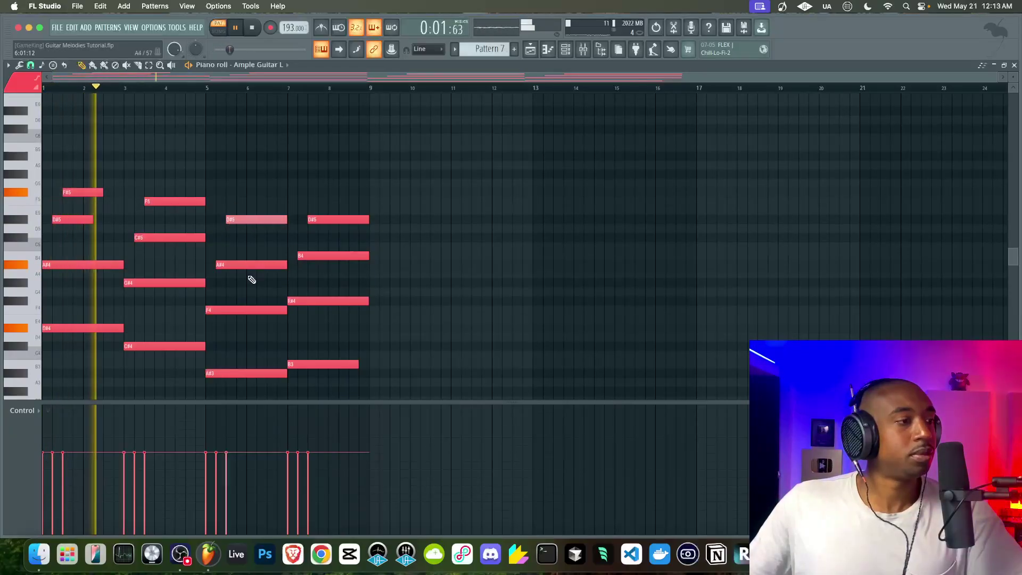
Change the third chord's D#5 to C#5, comparing it with the lower octave during playback.
key("ctrl+Down")
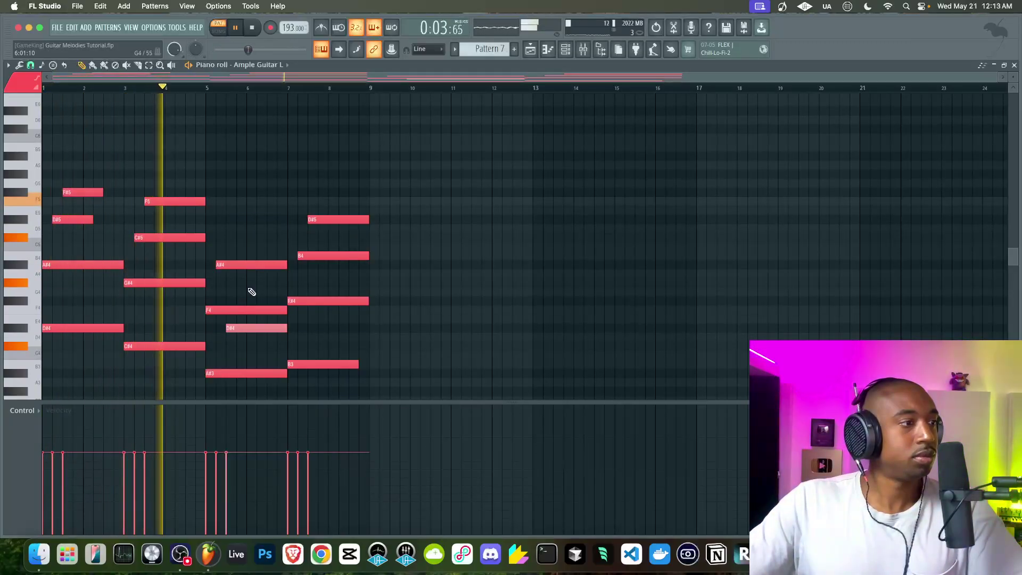
key("space")
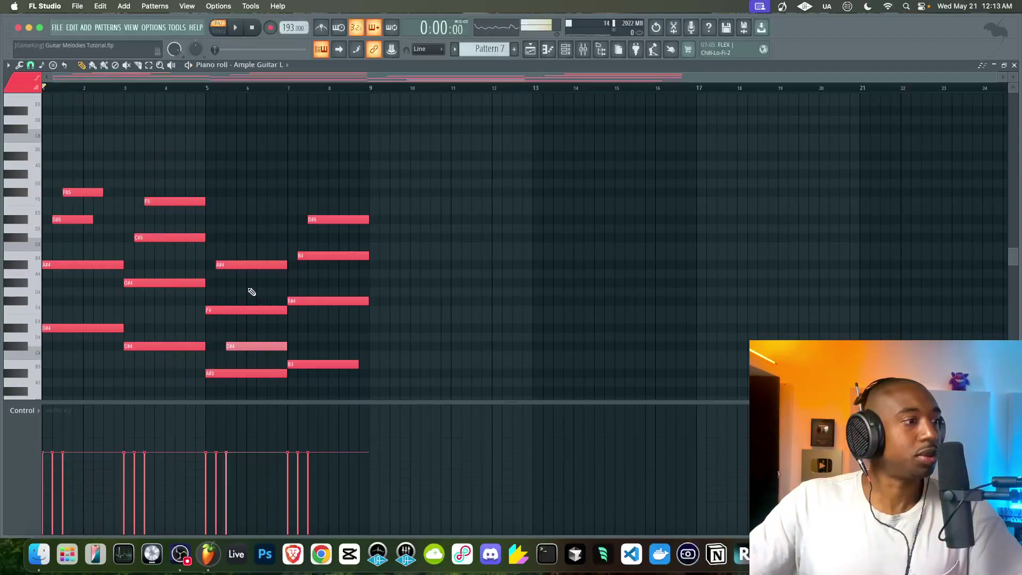
key("space")
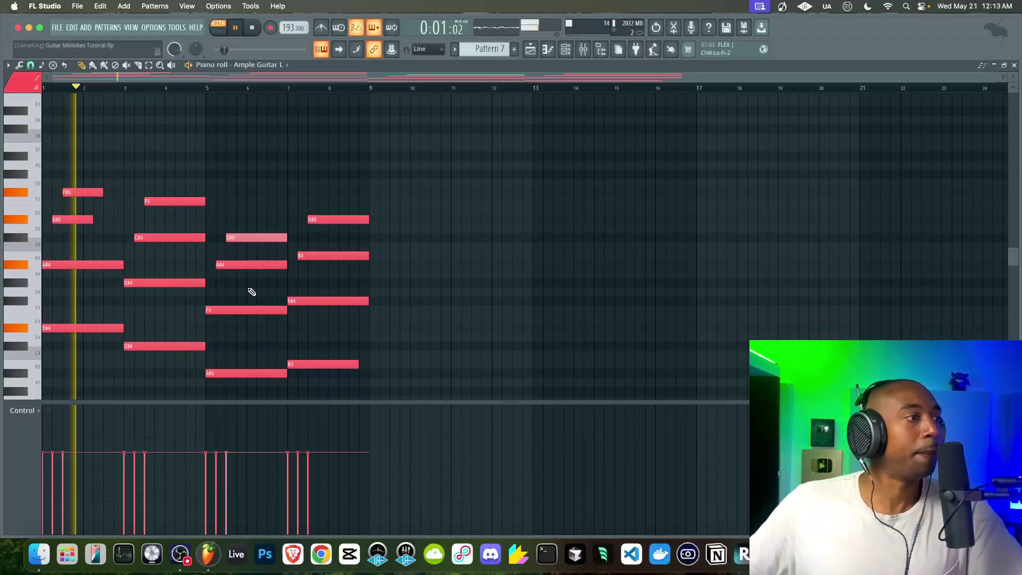
right_click(311, 165)
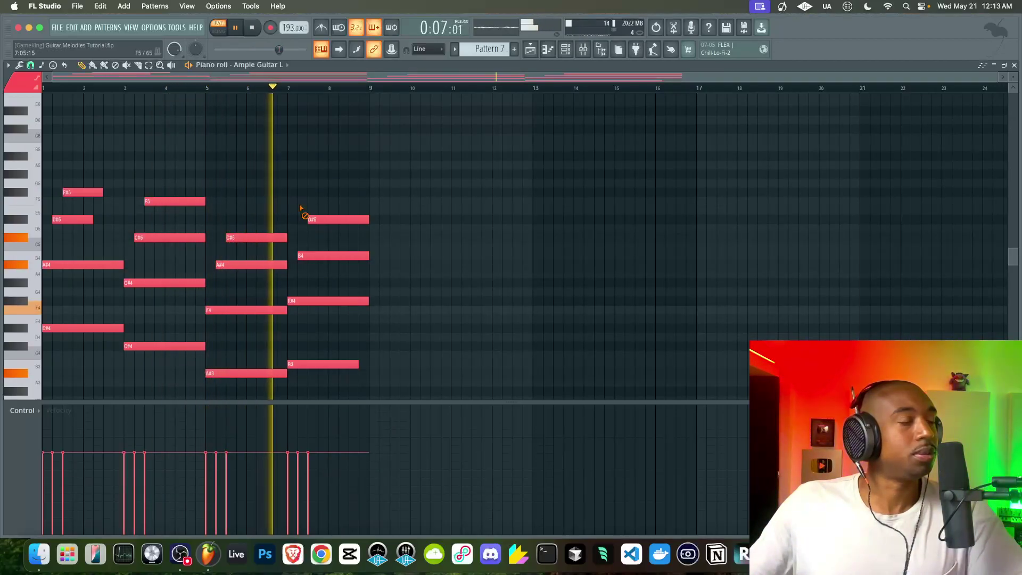
Record a melody on Ample Guitar L #2 over the chords, and lower its G5 note in bar 4 to F#5.
left_click(567, 50)
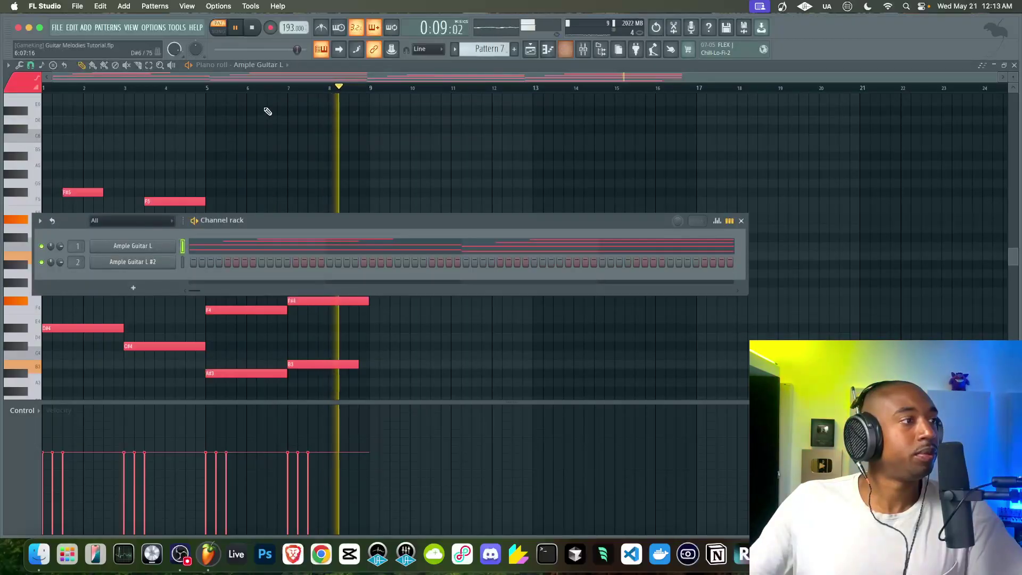
left_click(183, 262)
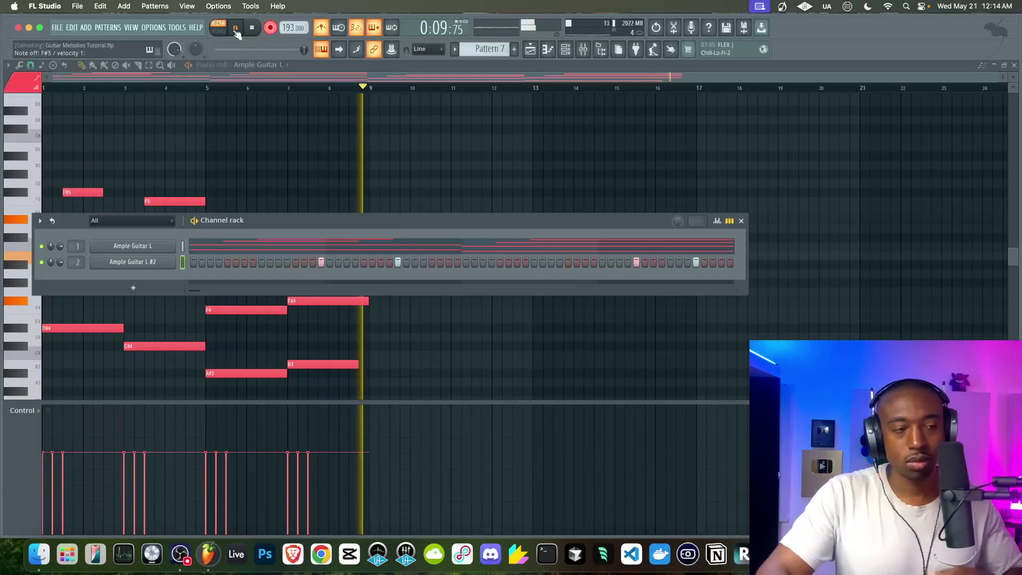
key("space")
left_click(318, 259)
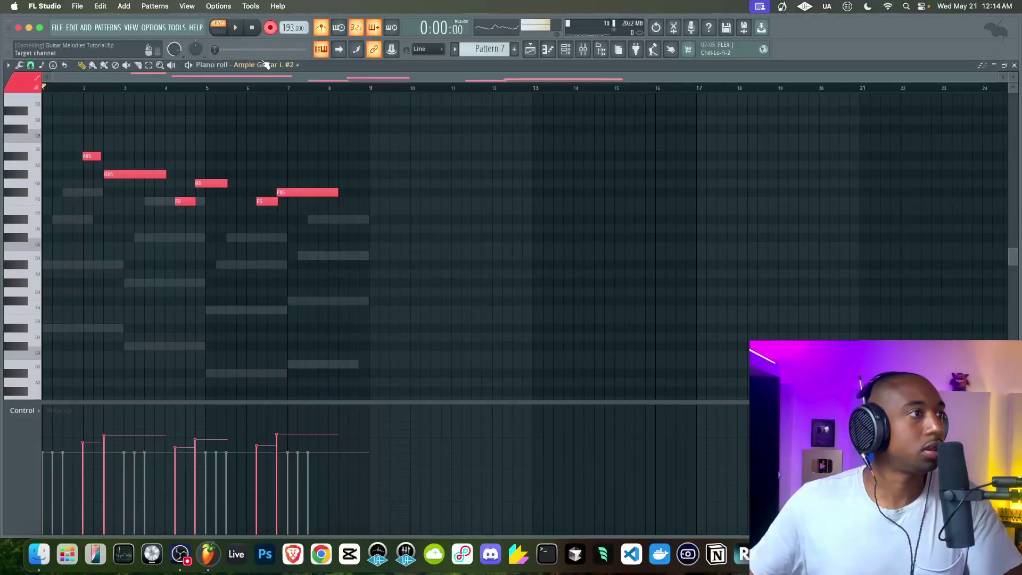
left_click_drag(213, 185, 213, 194)
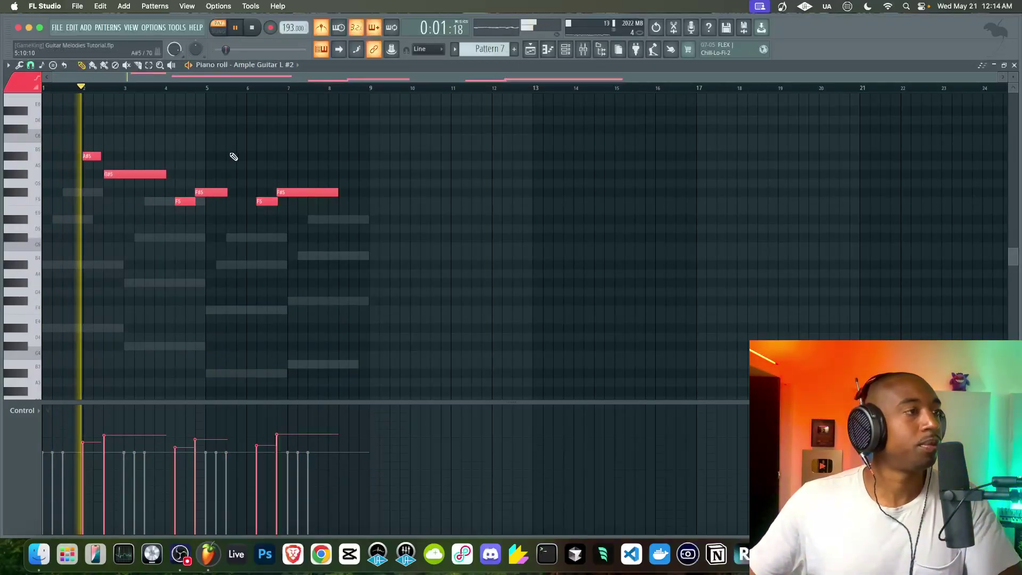
scroll(317, 129, "up", 4)
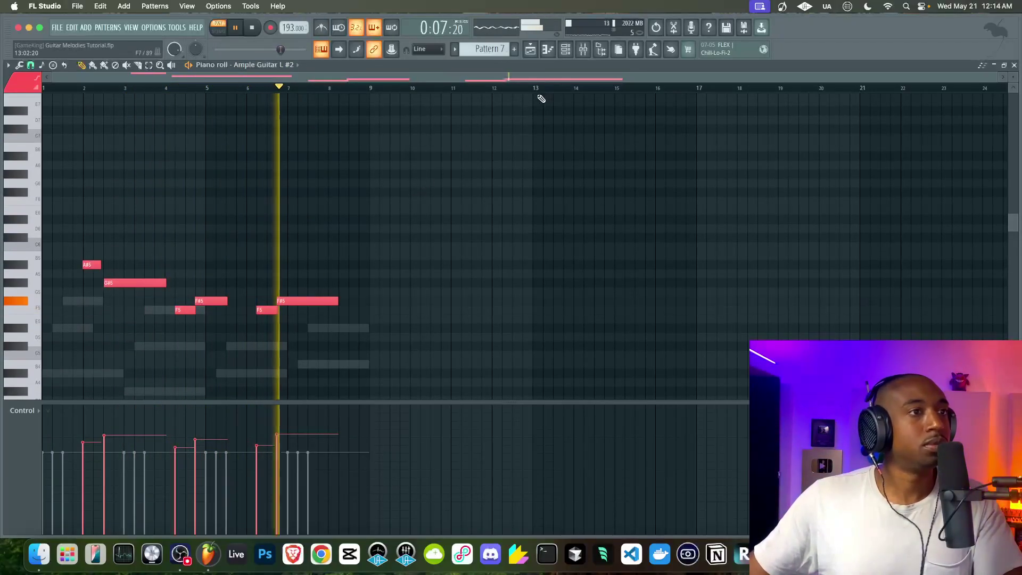
Review the Ample Guitar L chord notes against the recorded melody while the pattern plays.
left_click(541, 49)
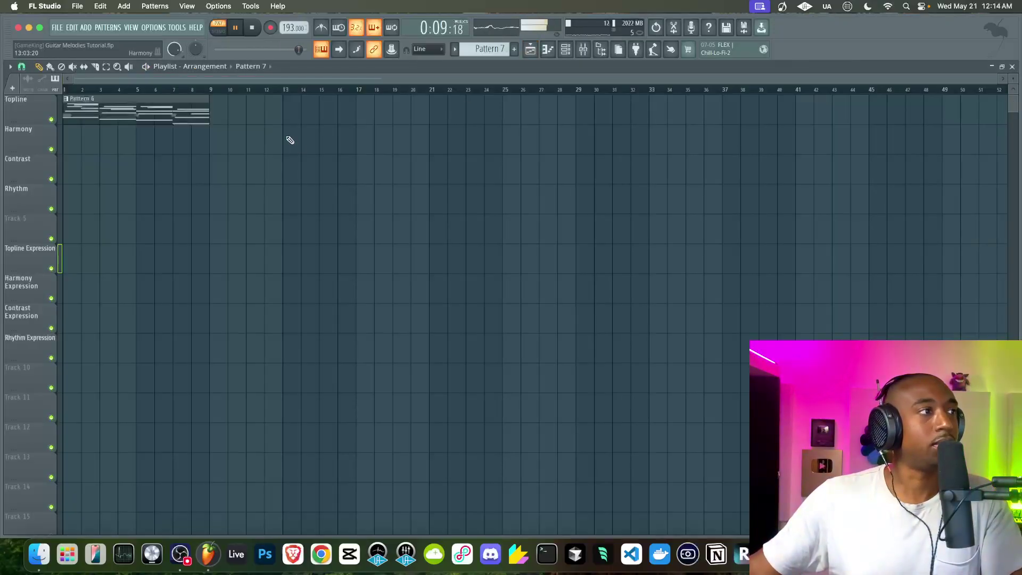
left_click(562, 55)
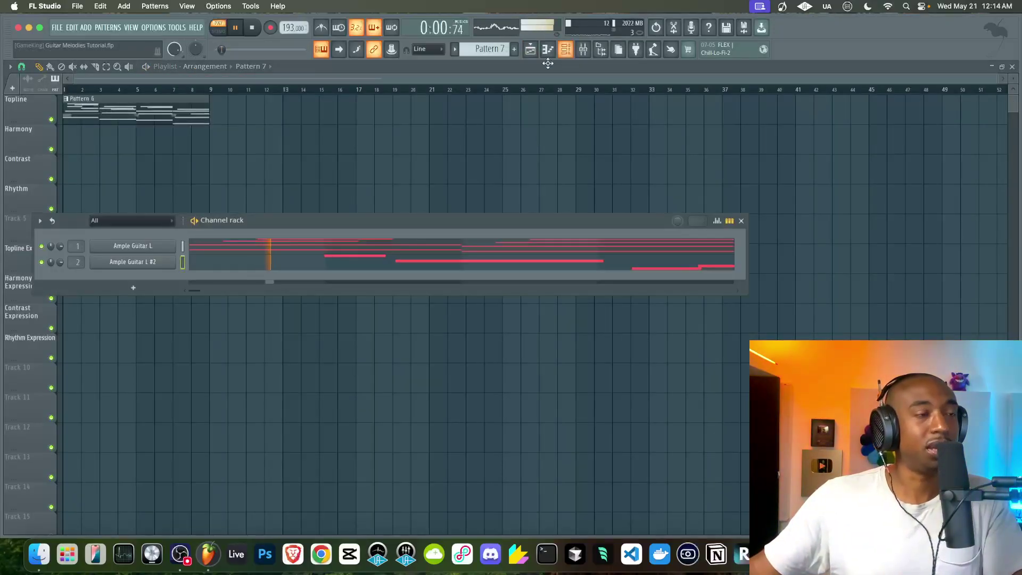
left_click(285, 237)
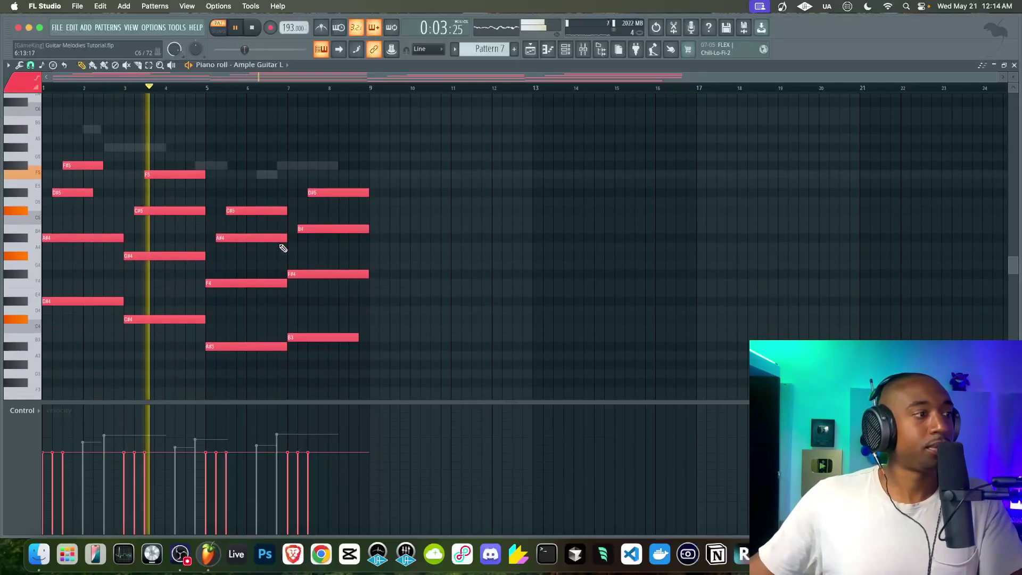
scroll(283, 248, "up", 1)
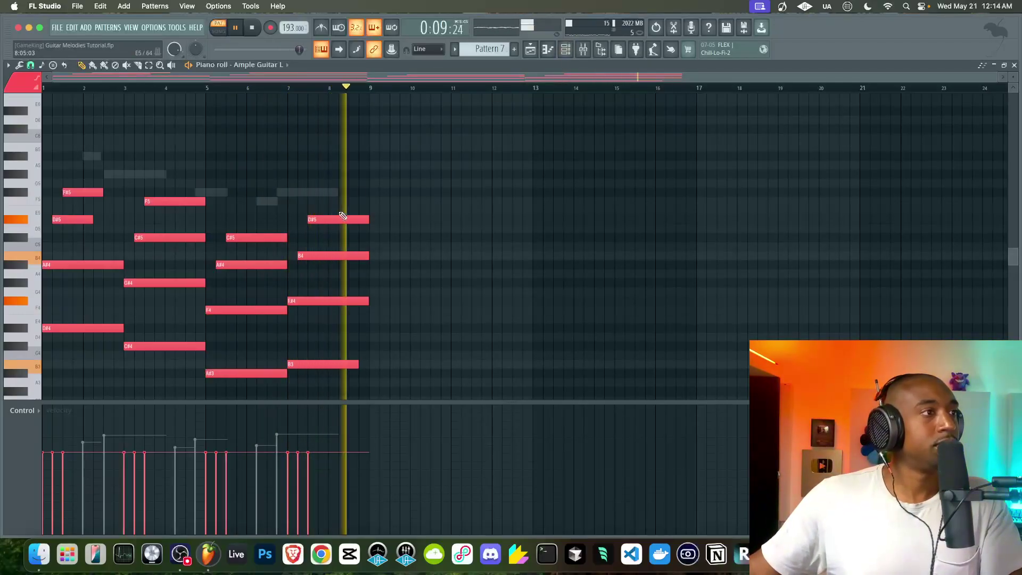
scroll(343, 214, "down", 1)
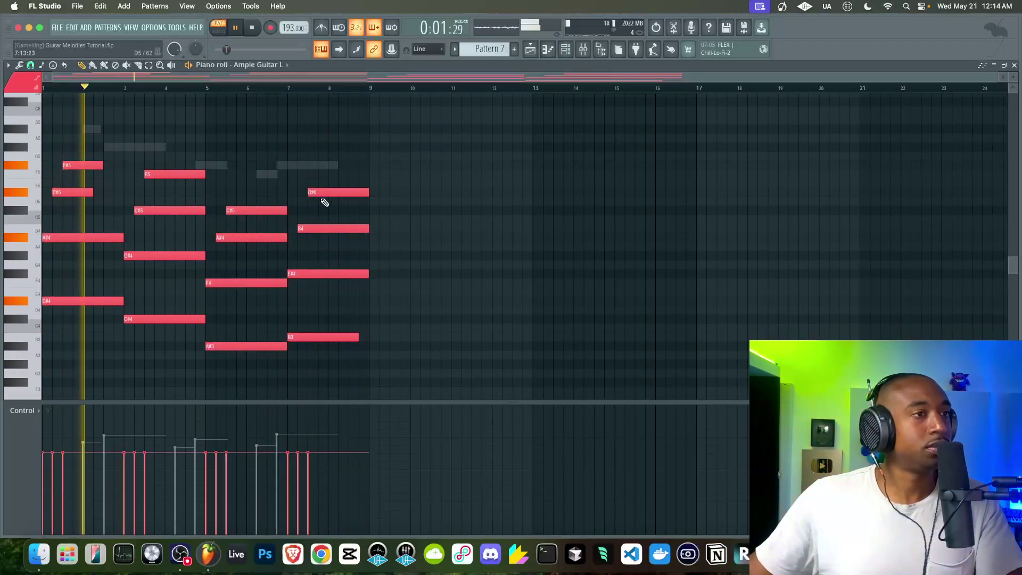
Place Pattern 7 at bar 9 on the Topline track after Pattern 6, and set the song tempo to 135 BPM.
left_click(534, 50)
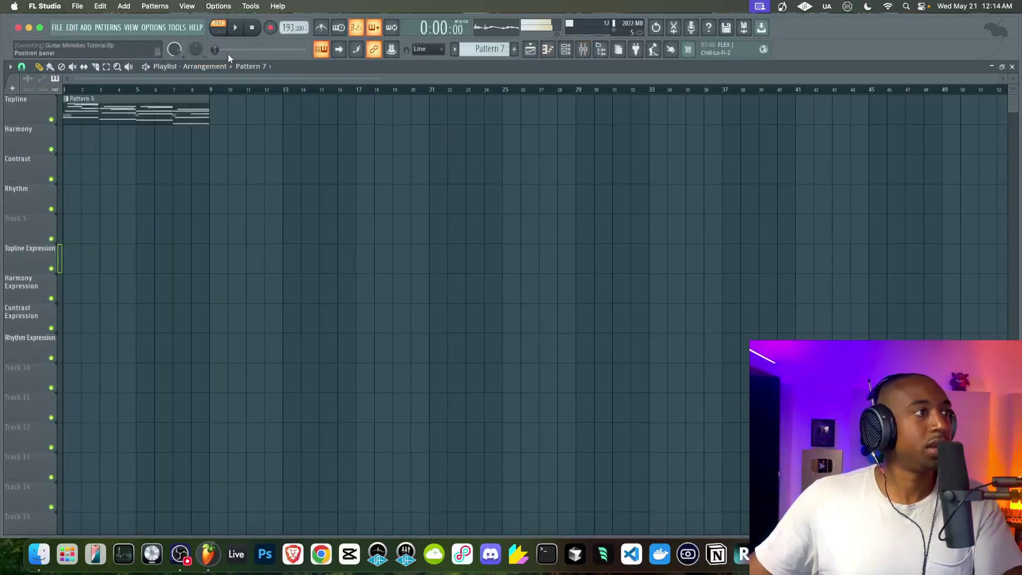
left_click(253, 142)
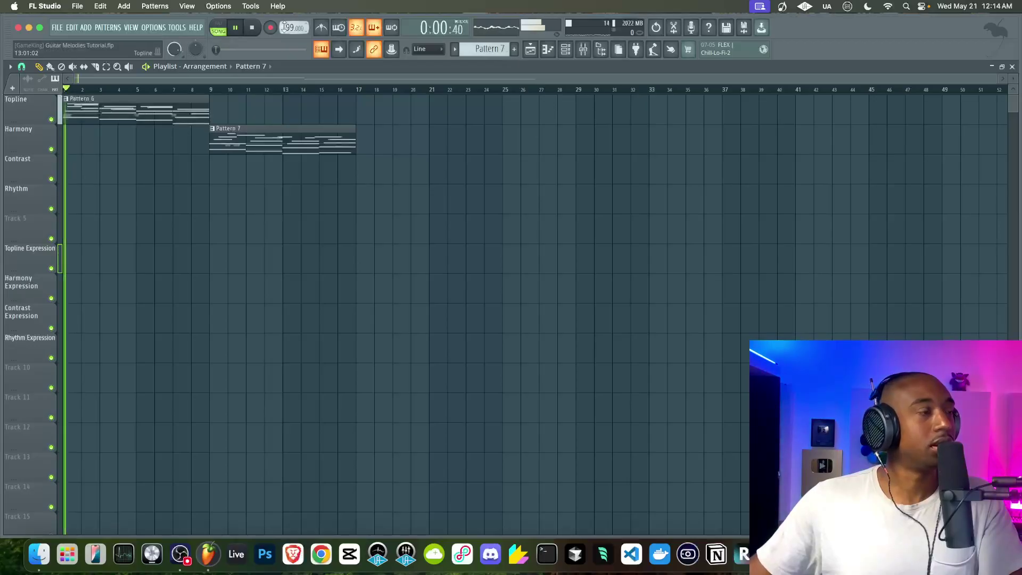
left_click_drag(289, 27, 289, 23)
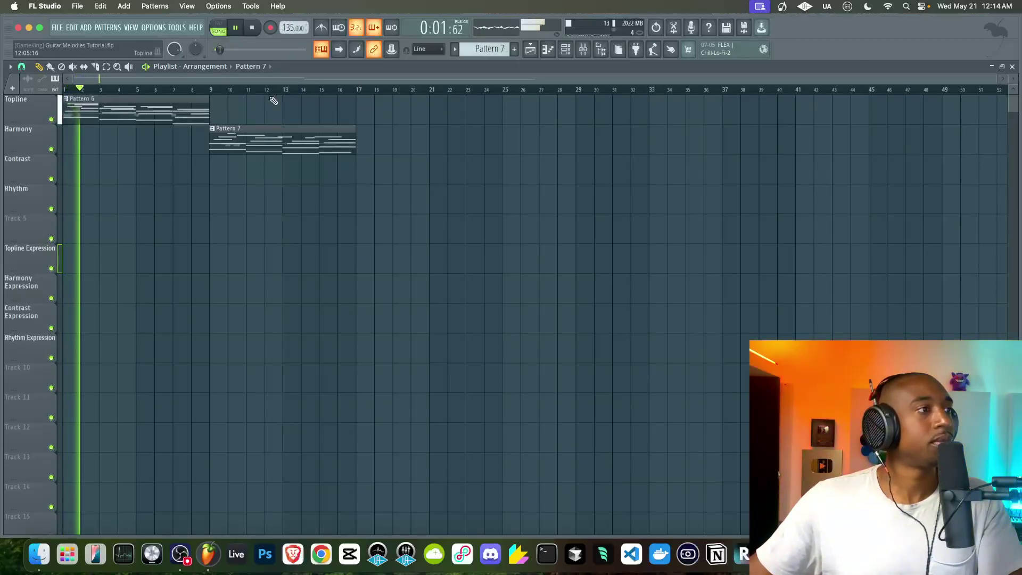
left_click_drag(227, 148, 244, 112)
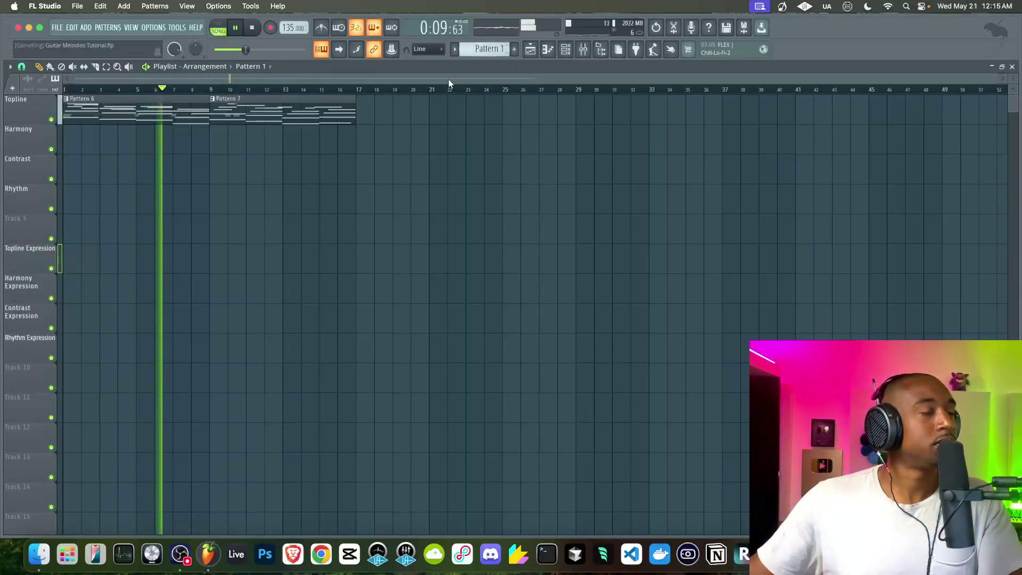
Place Pattern 1 at bar 17 on the Harmony track and Pattern 3 at bar 21 on the Topline track.
left_click(410, 127)
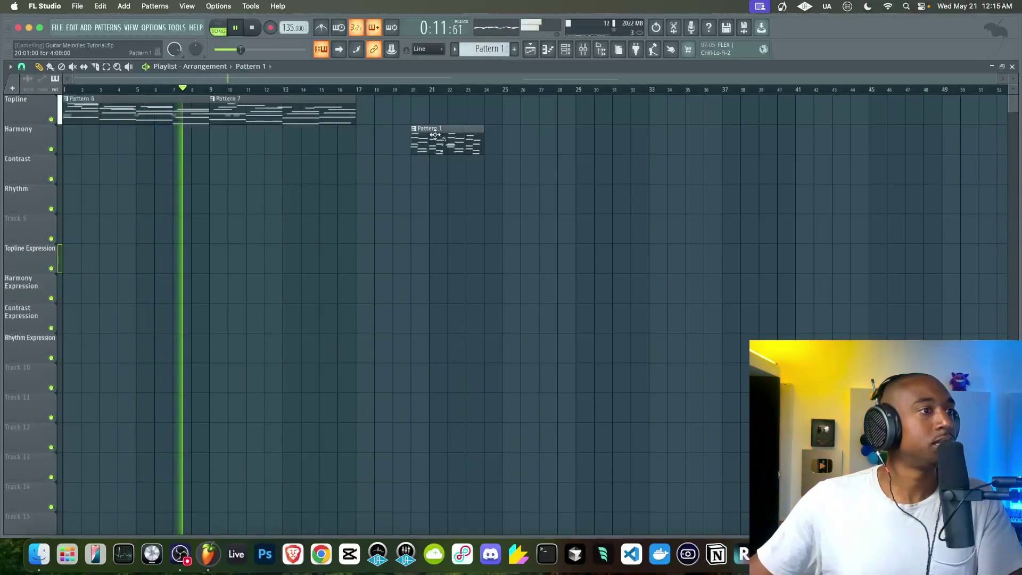
left_click_drag(435, 135, 380, 135)
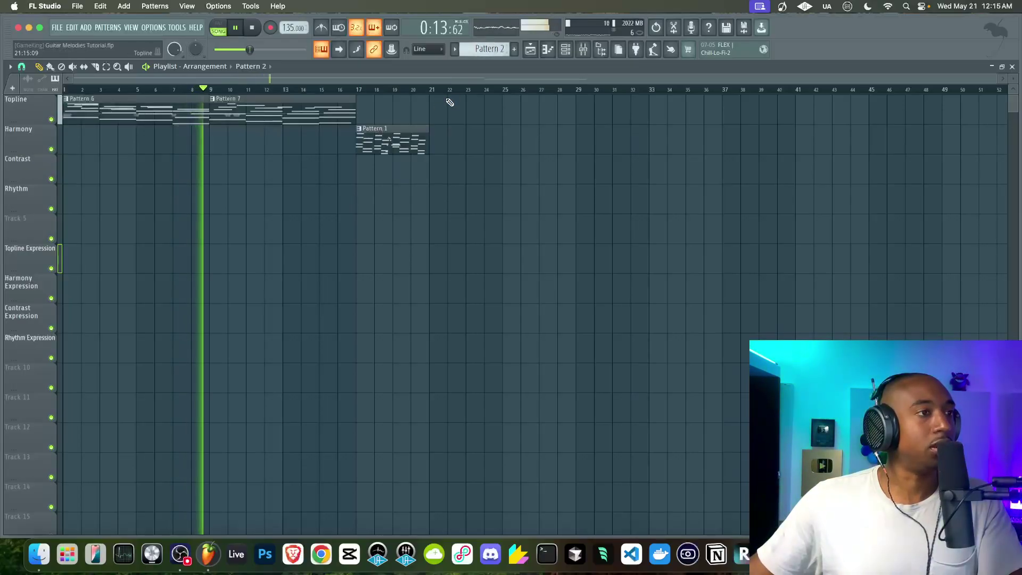
right_click(435, 106)
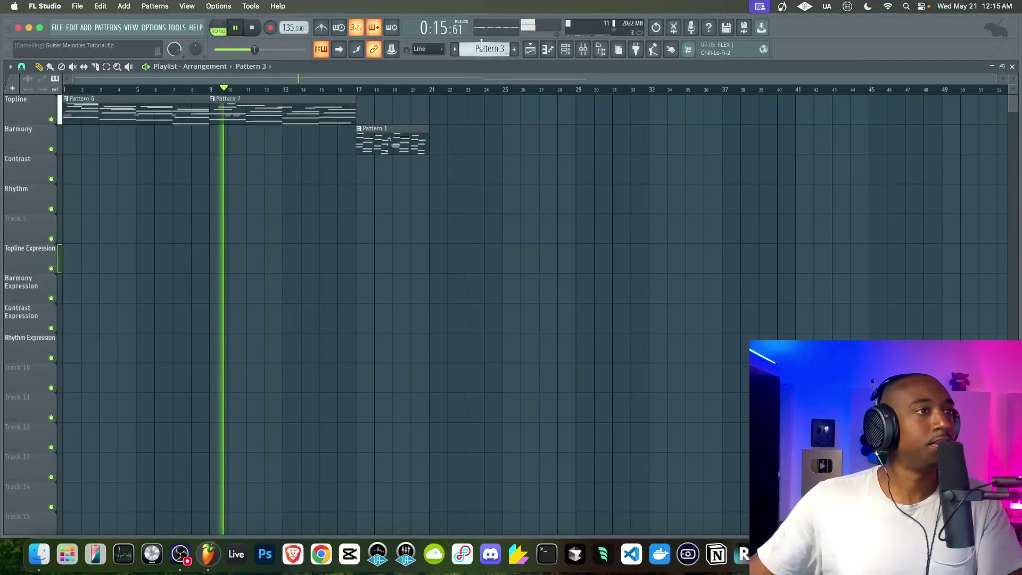
left_click(443, 117)
Place Pattern 4 at bar 25 on the Topline track and Pattern 5 at bar 29 on the Harmony track.
scroll(494, 47, "down", 1)
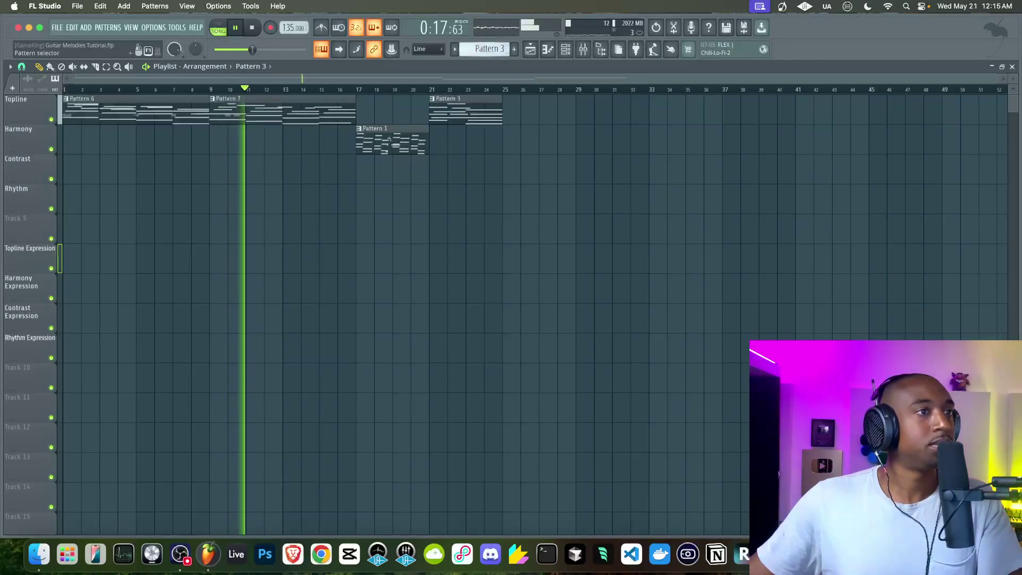
left_click(510, 109)
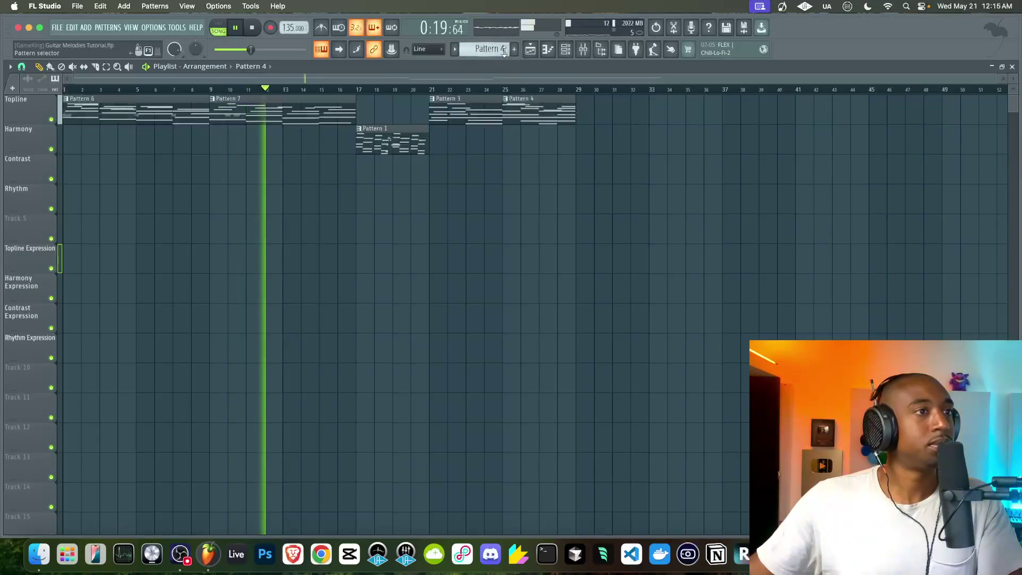
scroll(487, 48, "down", 1)
left_click(615, 130)
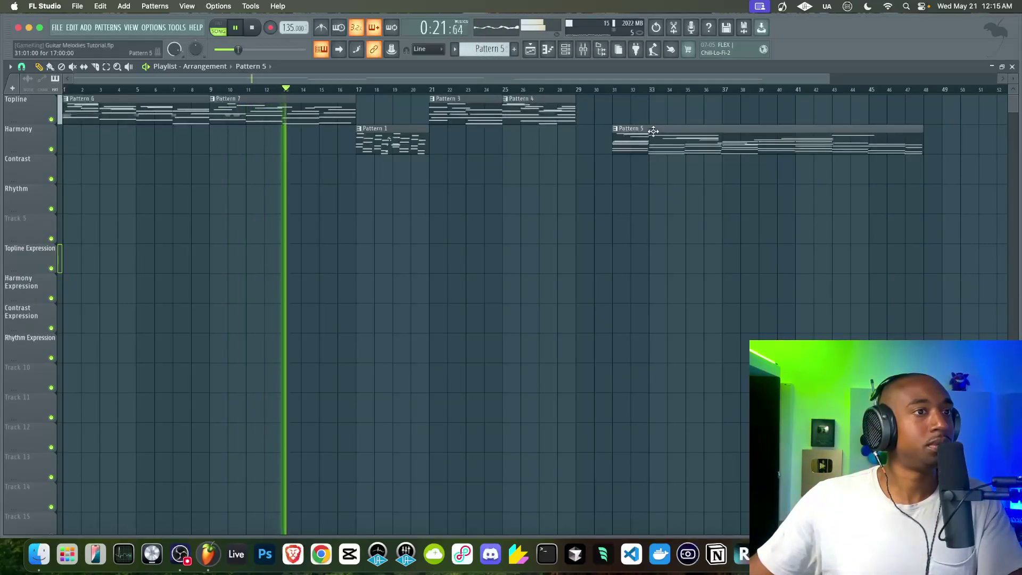
left_click_drag(622, 131, 618, 132)
scroll(601, 133, "down", 2)
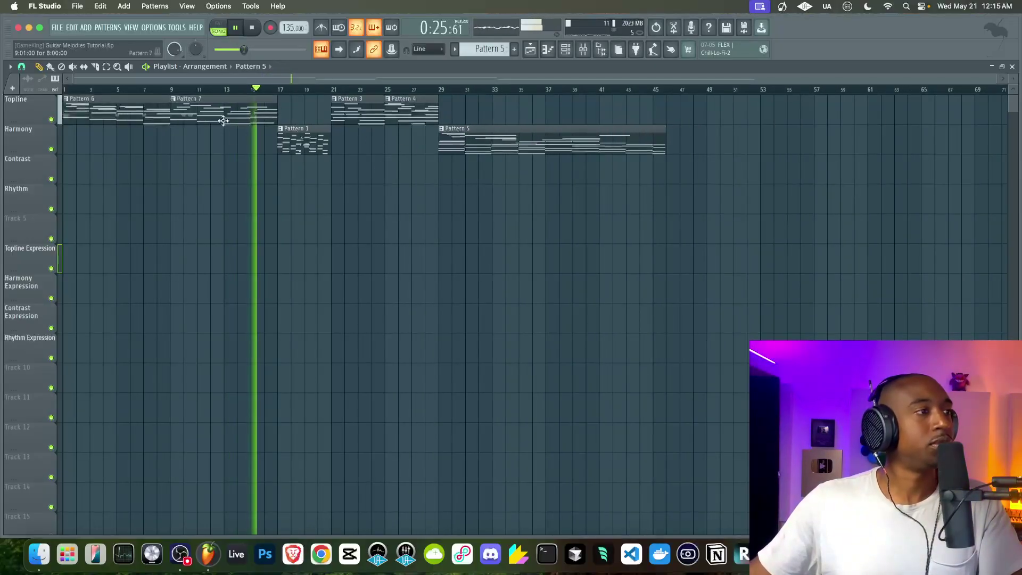
Export the project as a zipped loop package named Guitar Melodies Tutorial into the 2025 - May - 20 folder.
left_click(59, 29)
mouse_move(106, 144)
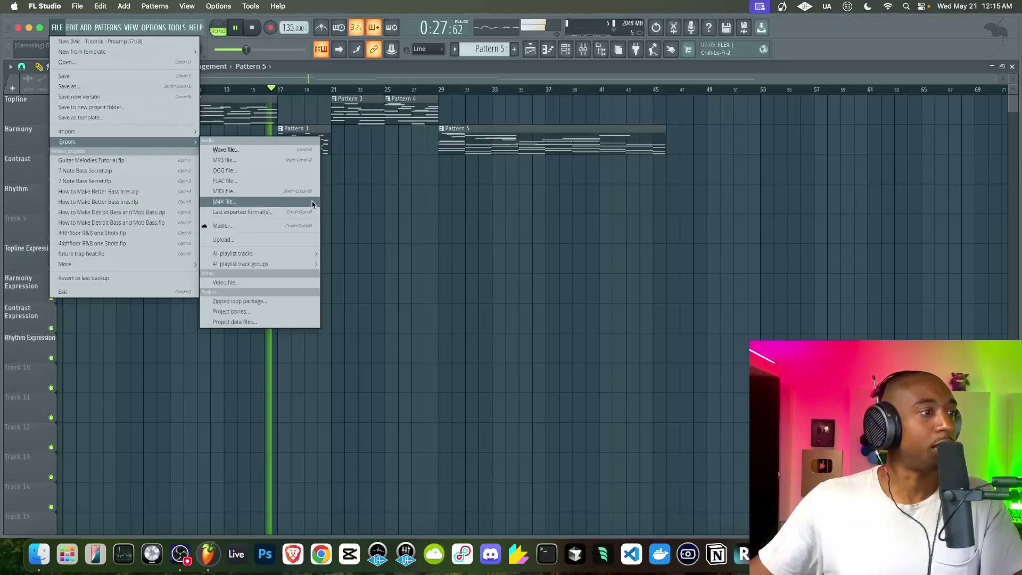
left_click(250, 300)
left_click(532, 150)
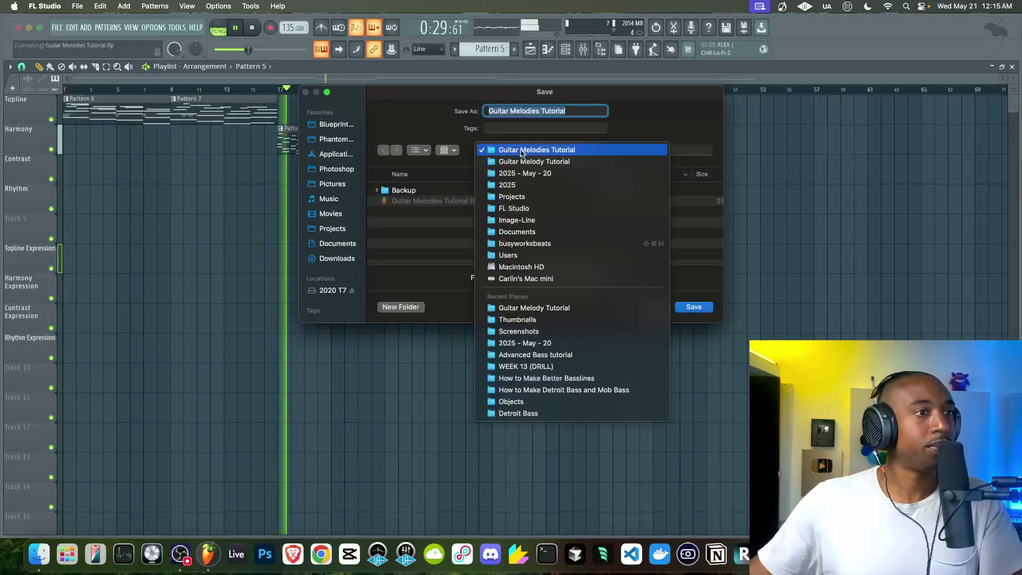
left_click(556, 170)
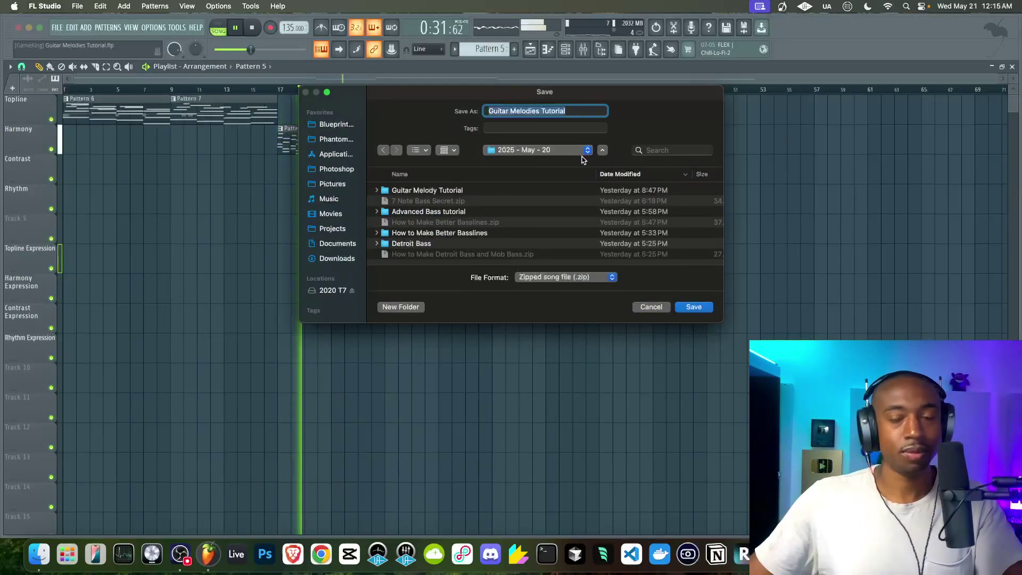
key("Return")
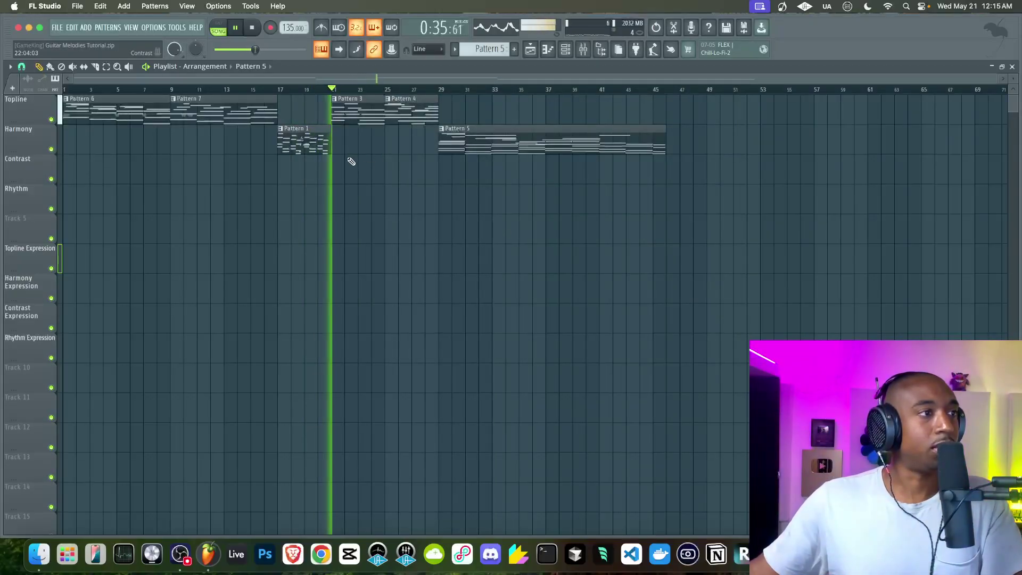
Play Pattern 1 in pattern mode and review its Ample Guitar L chords and Ample Guitar L #2 melody notes.
key("space")
double_click(309, 142)
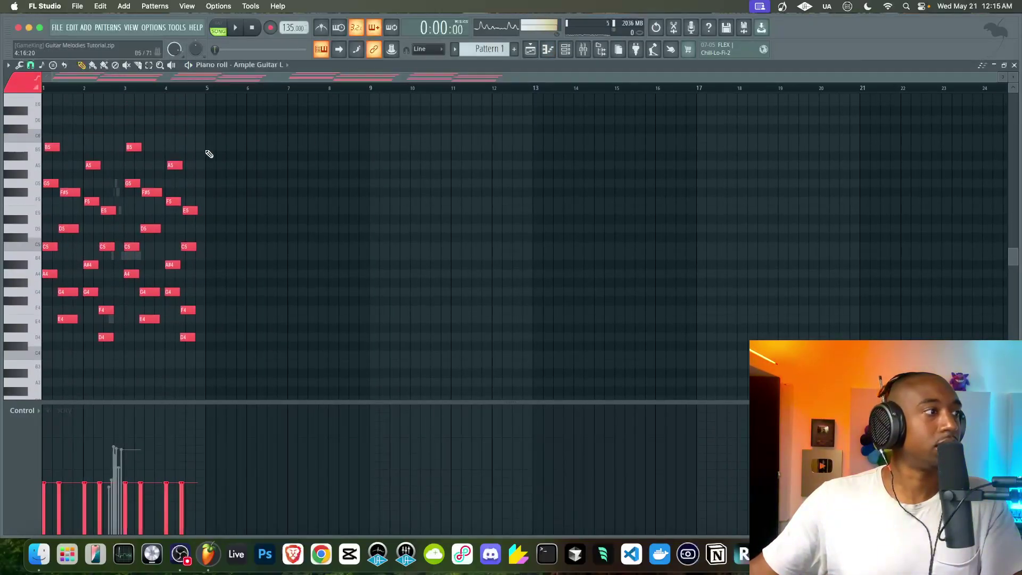
scroll(59, 198, "up", 1)
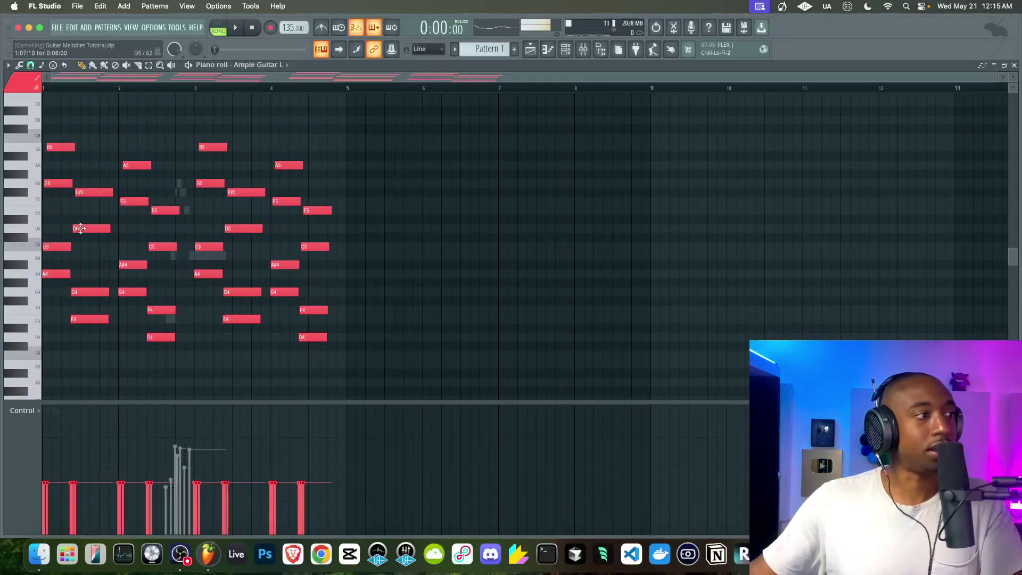
left_click(218, 30)
left_click(234, 27)
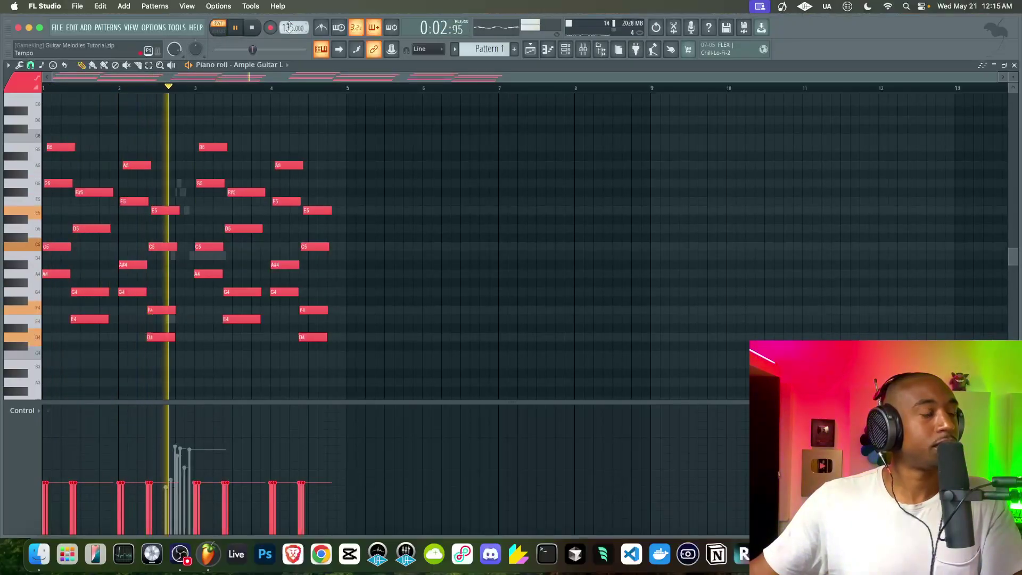
key("space")
key("F6")
left_click(252, 269)
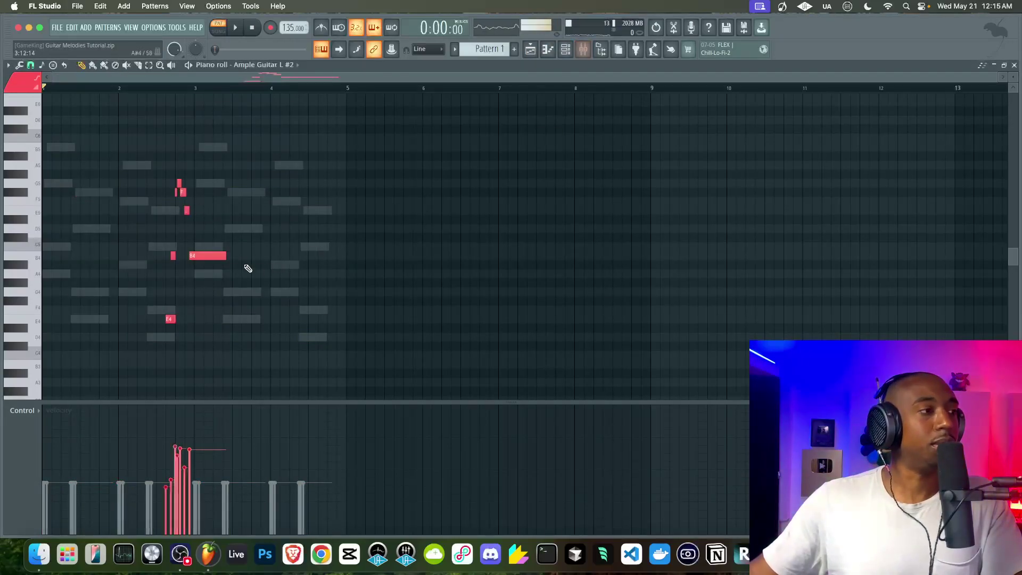
key("space")
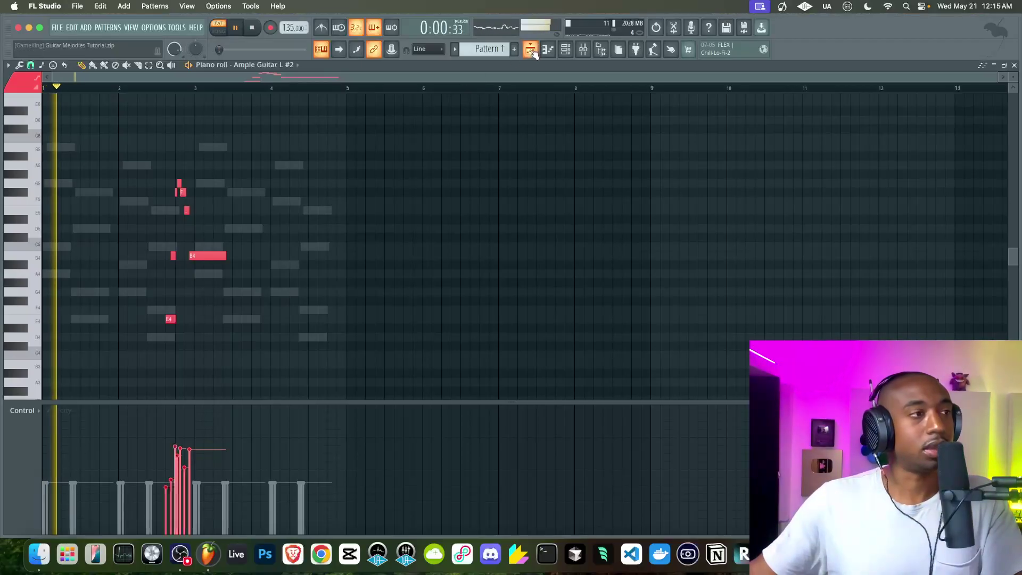
Examine the mixer effects on the Ample Guitar L #2 insert while Pattern 1 plays.
key("F5")
left_click(584, 51)
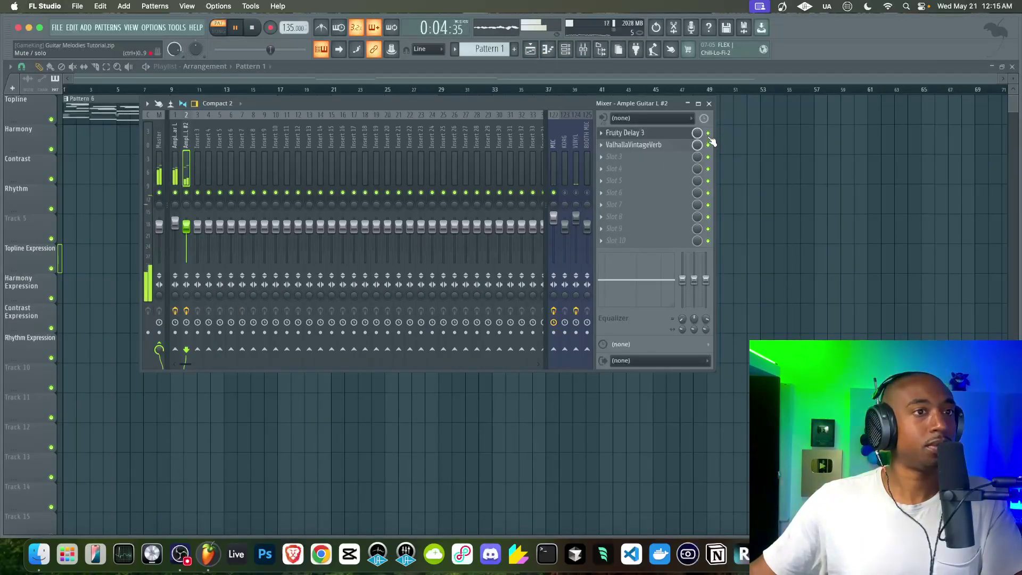
left_click(708, 104)
key("space")
Review Pattern 3's chord notes during song playback, and follow the rest of the arrangement in the playlist.
double_click(363, 115)
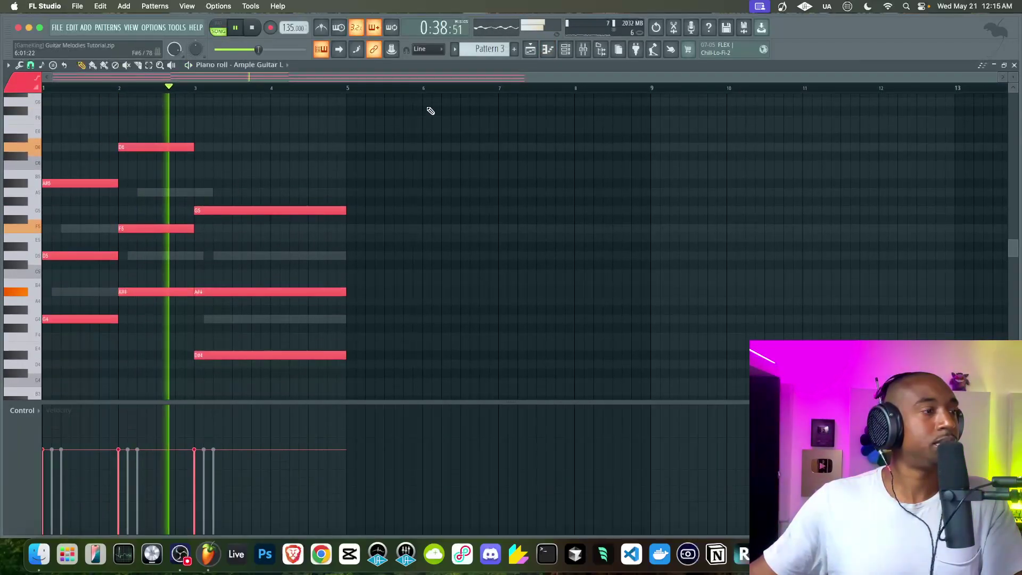
left_click(531, 50)
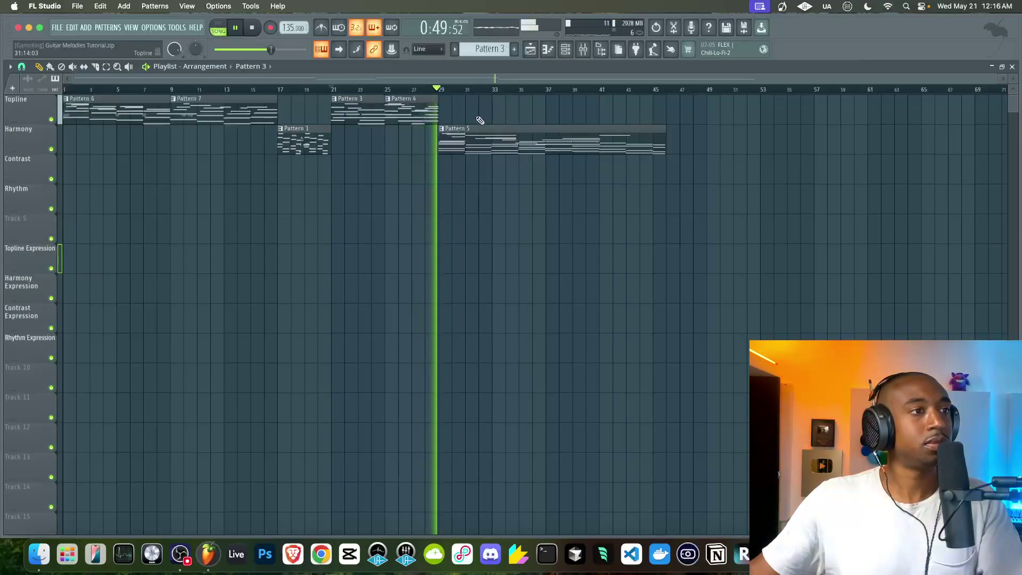
scroll(476, 110, "right", 3)
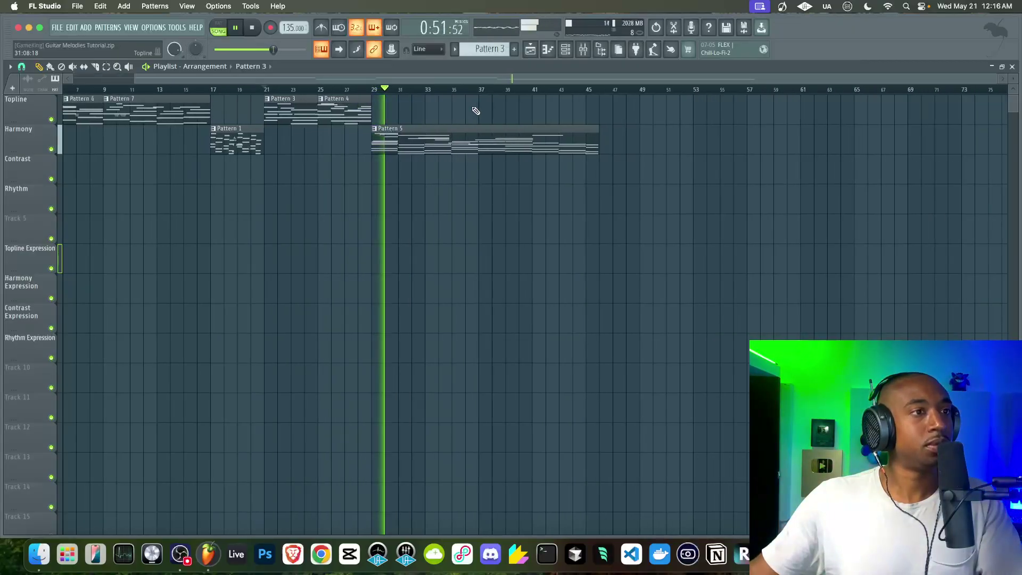
scroll(476, 110, "left", 3)
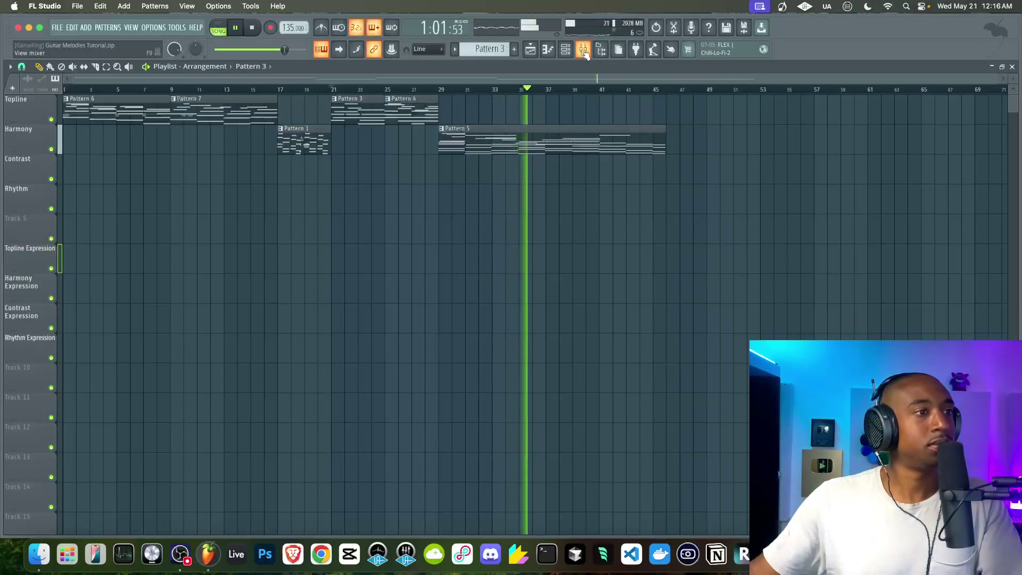
Review Pattern 5's Ample Guitar L chord notes and the mixer levels during song playback, and stop the song.
double_click(529, 142)
scroll(417, 154, "down", 3)
scroll(418, 153, "down", 4)
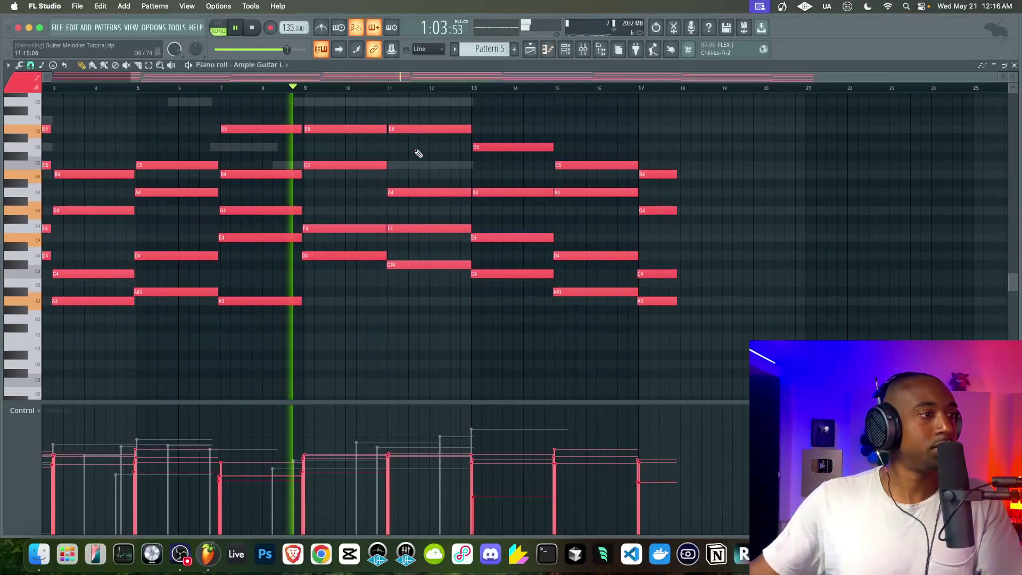
key("F9")
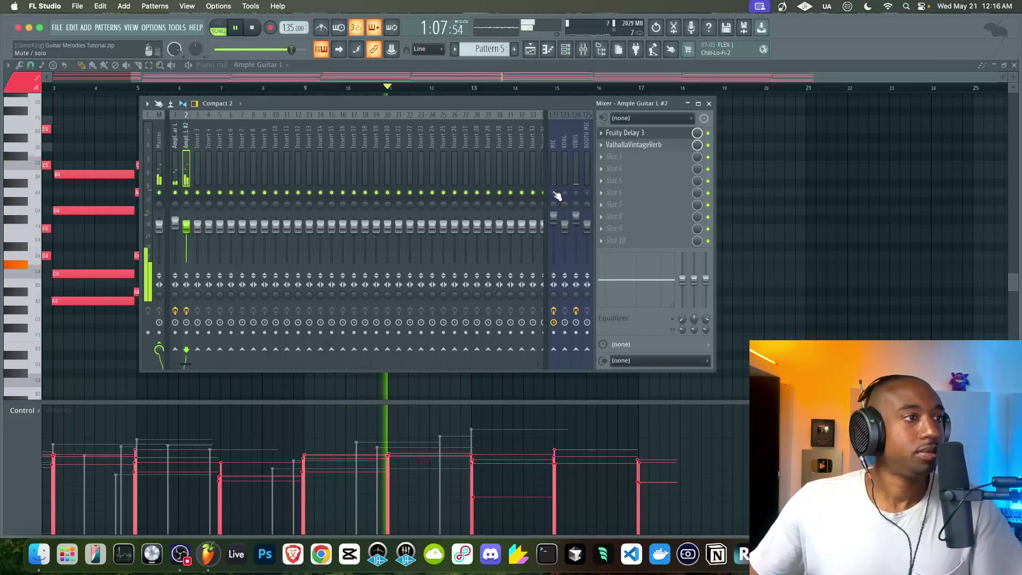
left_click(709, 103)
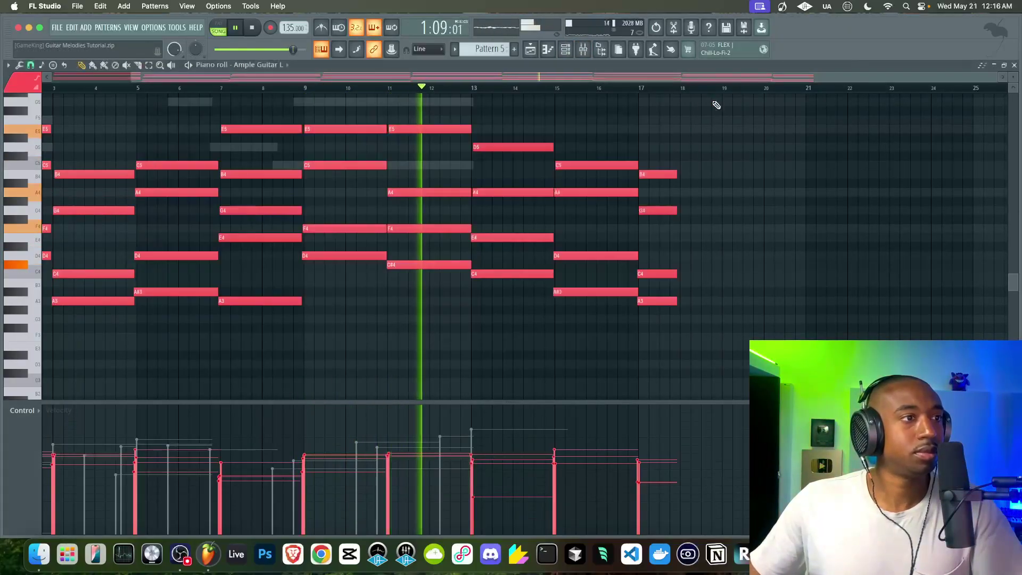
left_click(583, 52)
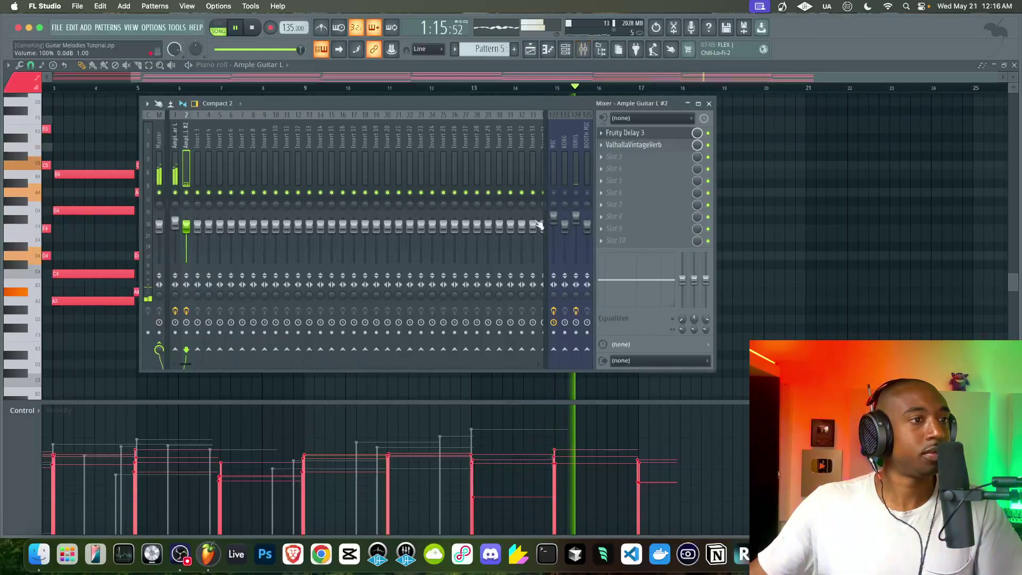
right_click(849, 167)
scroll(849, 167, "right", 2)
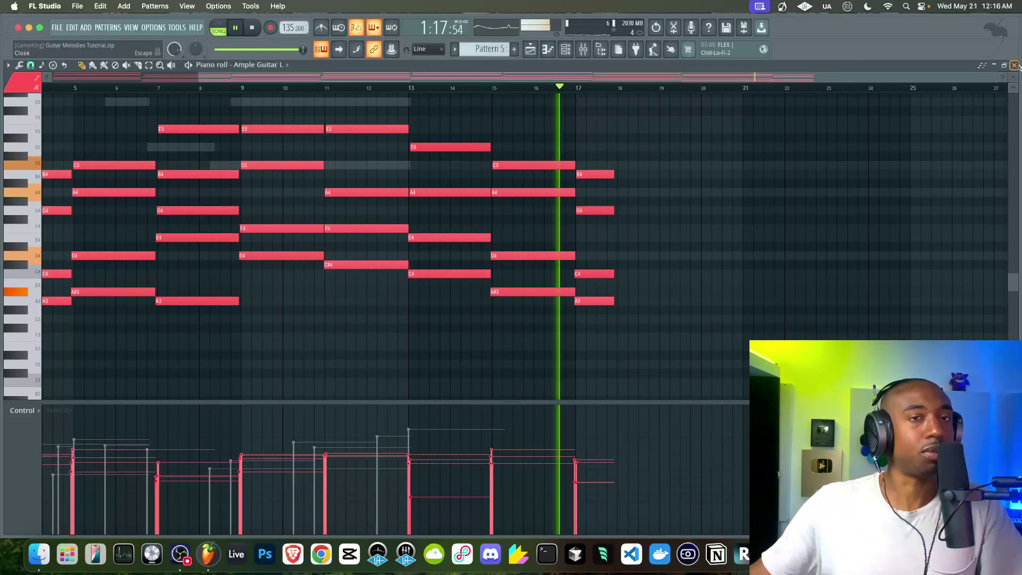
key("Escape")
right_click(780, 191)
key("space")
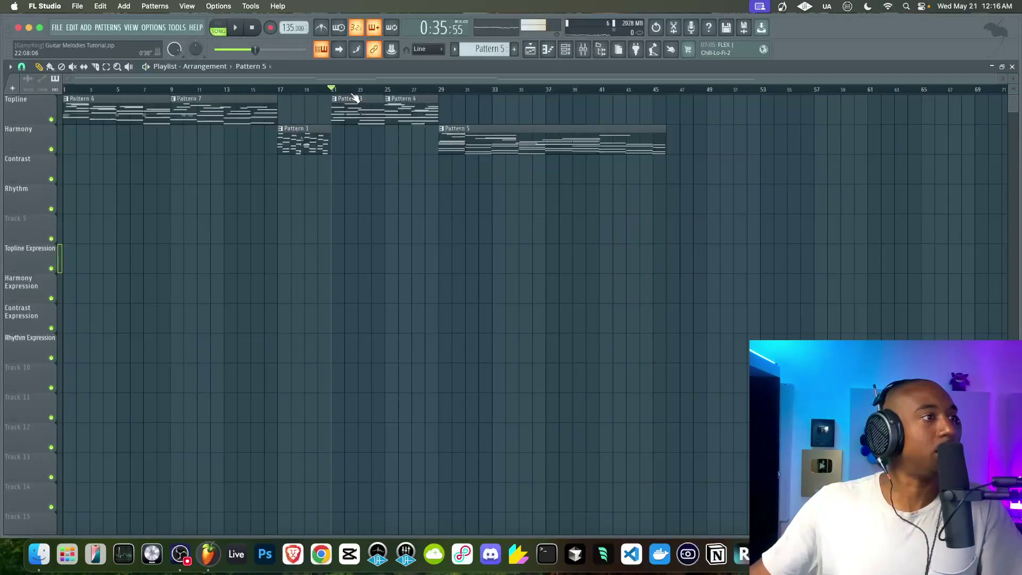
scroll(272, 105, "up", 2)
scroll(351, 170, "up", 2)
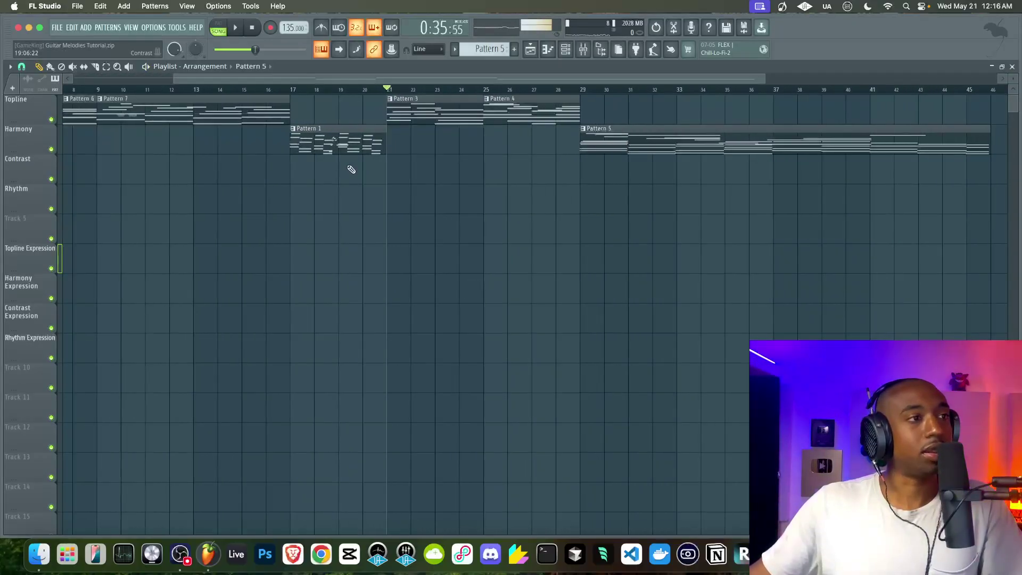
scroll(385, 176, "down", 3)
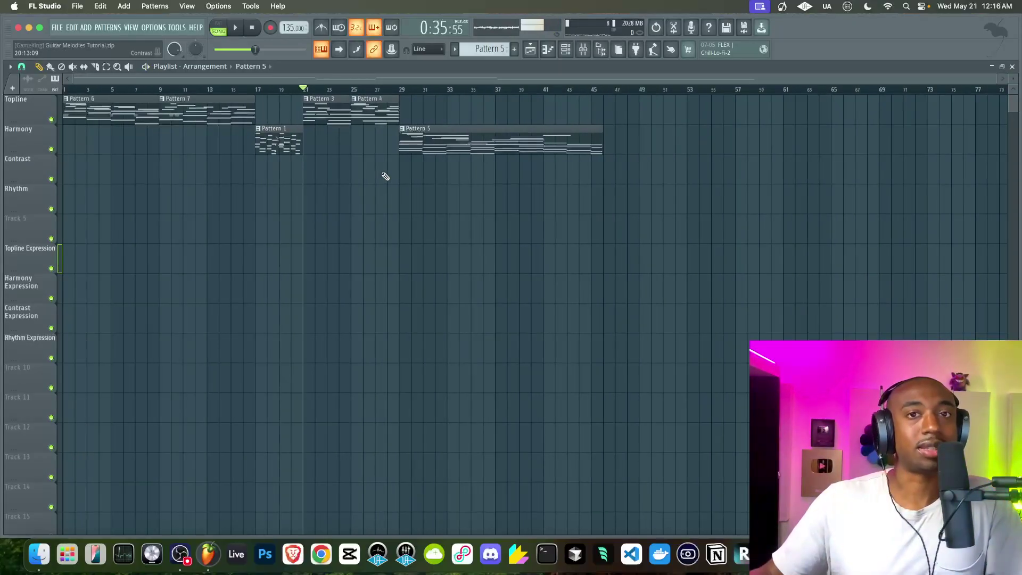